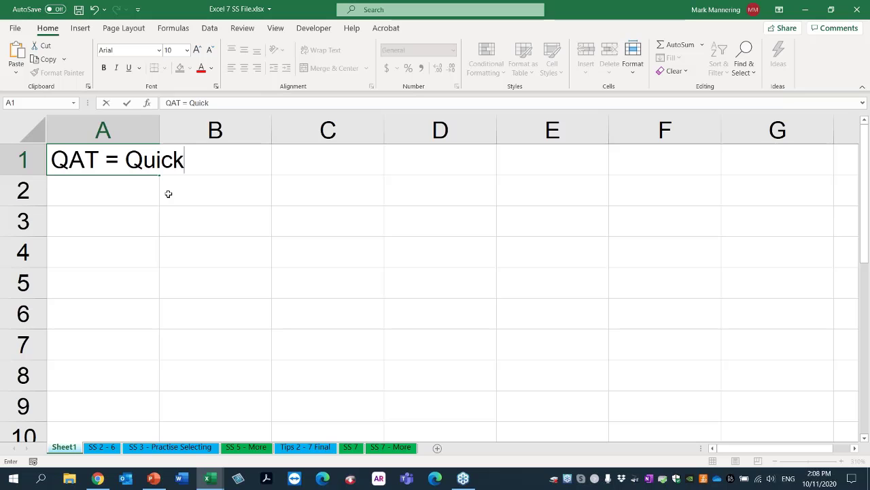
Complete the text in cell A1 of Sheet1 so it reads "QAT = Quick Access Toolbar".
type("oolbar")
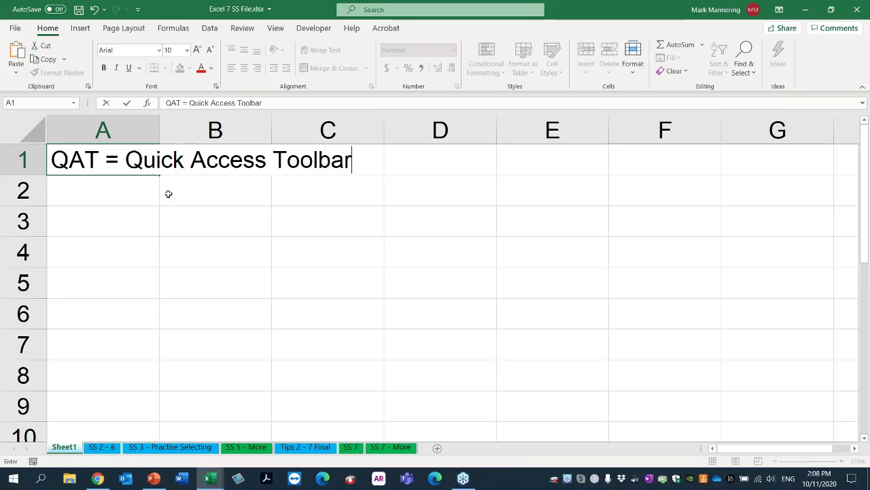
key("Return")
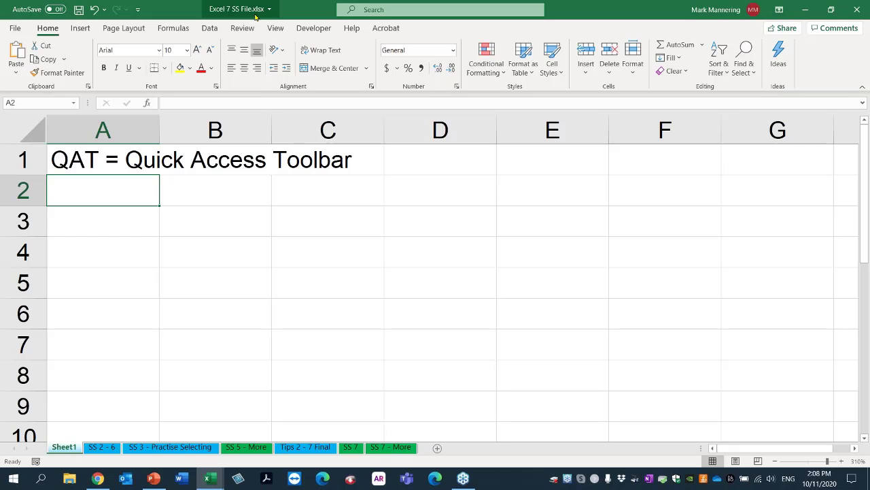
Look through the SS 2 - 6, SS 3 and SS 5 worksheets, return to Sheet1, and review the Insert, Formulas and View commands.
left_click(103, 447)
left_click(170, 447)
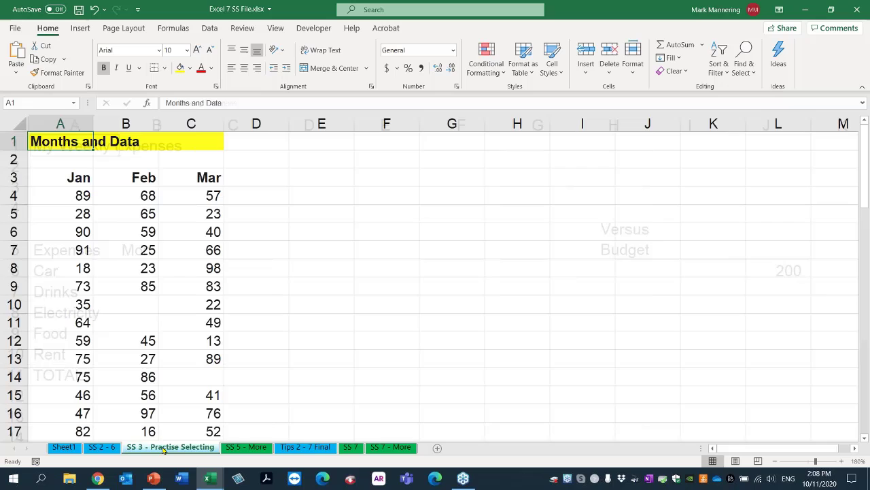
left_click(239, 449)
key("ctrl+Page_Up")
key("ctrl+Page_Up")
key("ctrl+Page_Up")
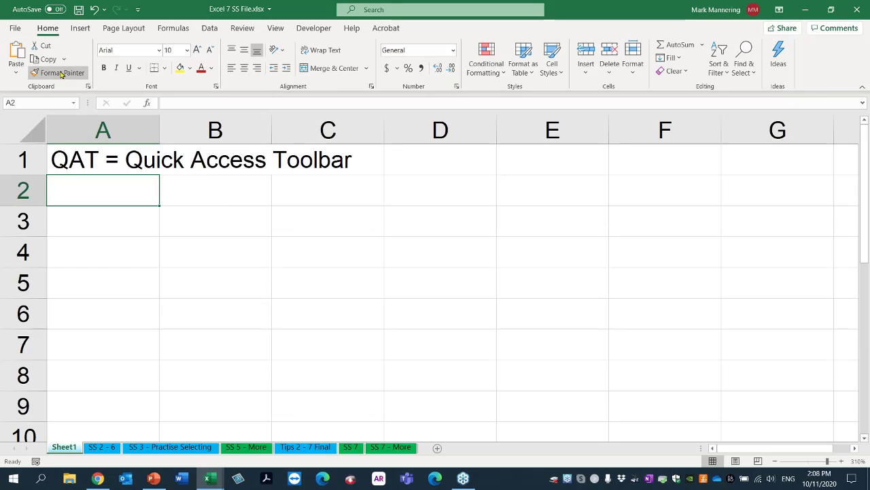
left_click(80, 28)
left_click(176, 28)
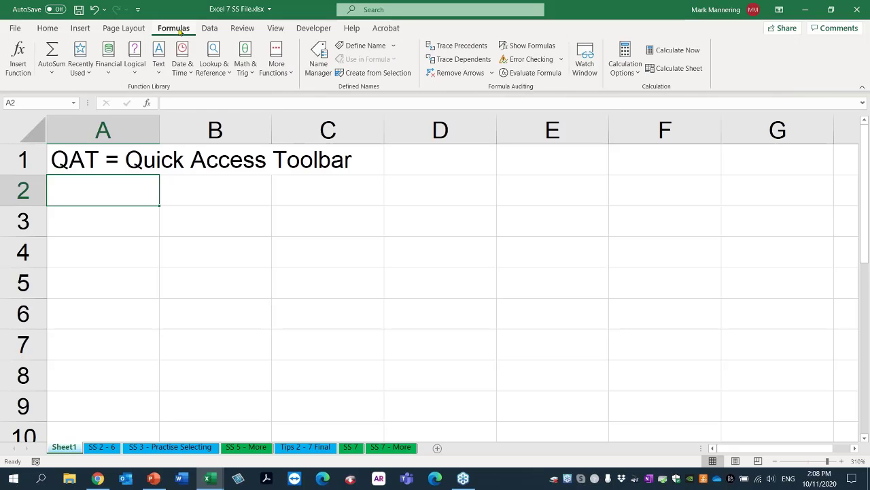
left_click(276, 28)
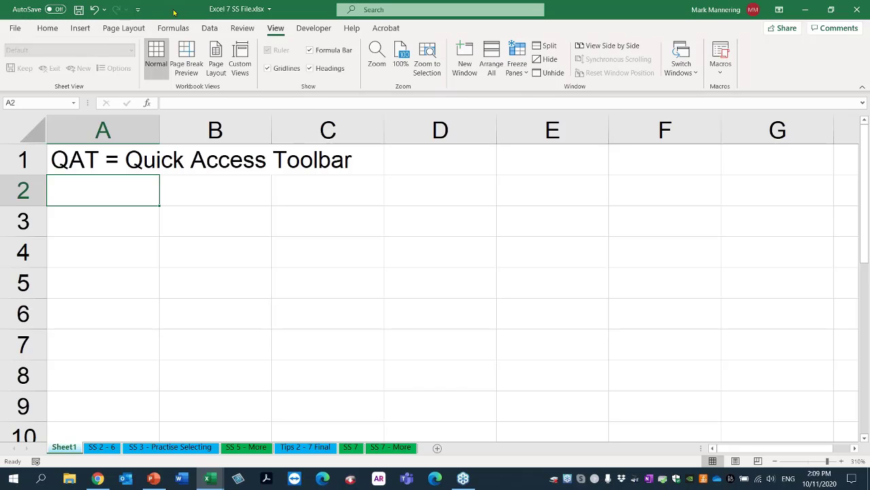
Add the Bold command to the Quick Access Toolbar.
left_click(49, 29)
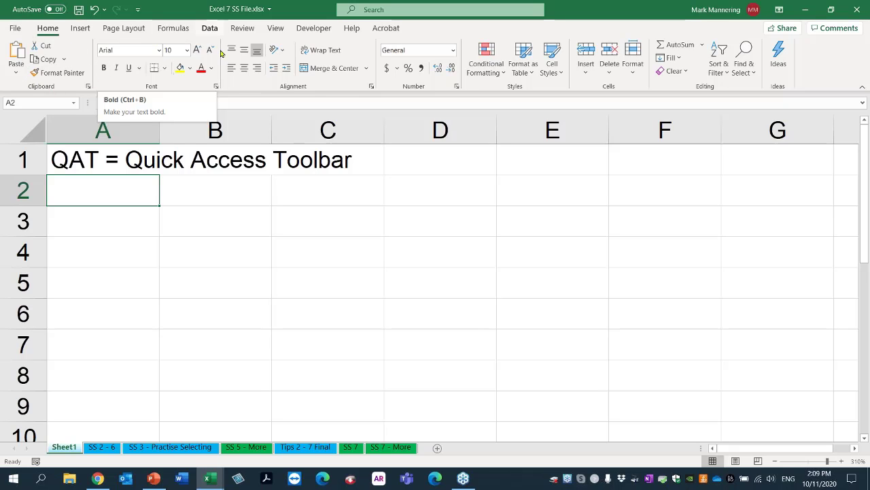
right_click(105, 69)
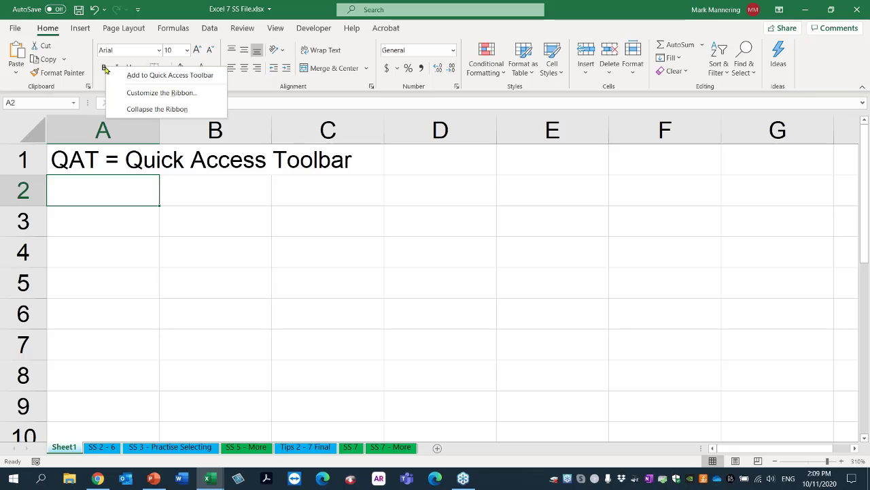
left_click(171, 81)
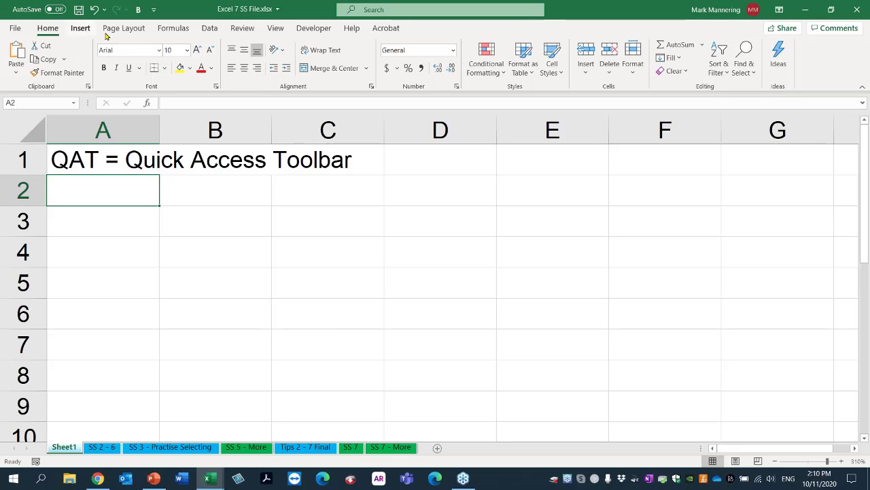
Add the PivotTable command to the Quick Access Toolbar.
left_click(216, 31)
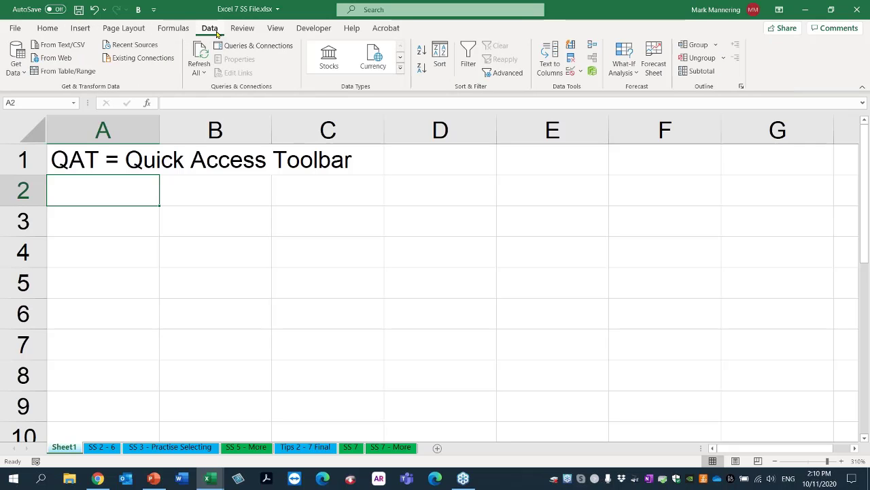
left_click(83, 30)
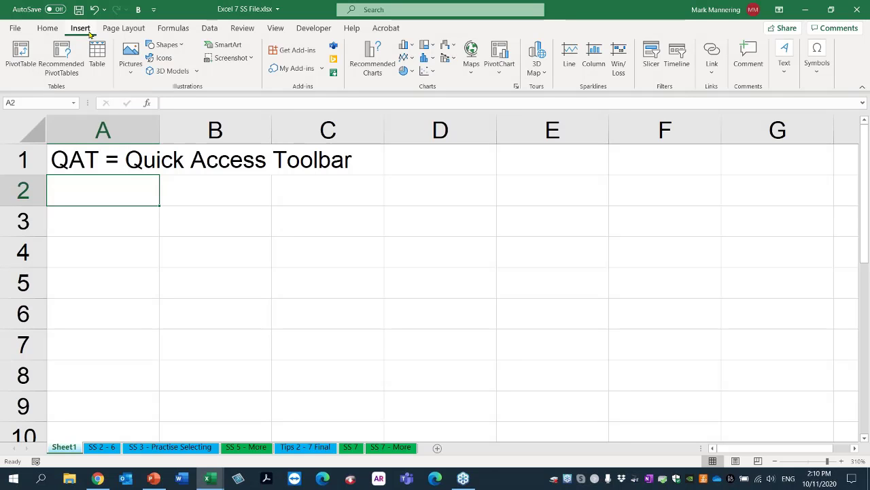
right_click(20, 71)
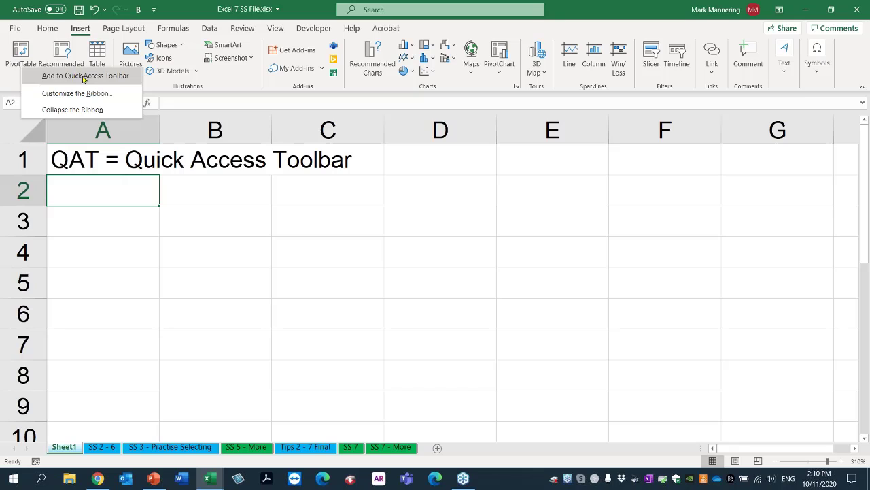
left_click(62, 73)
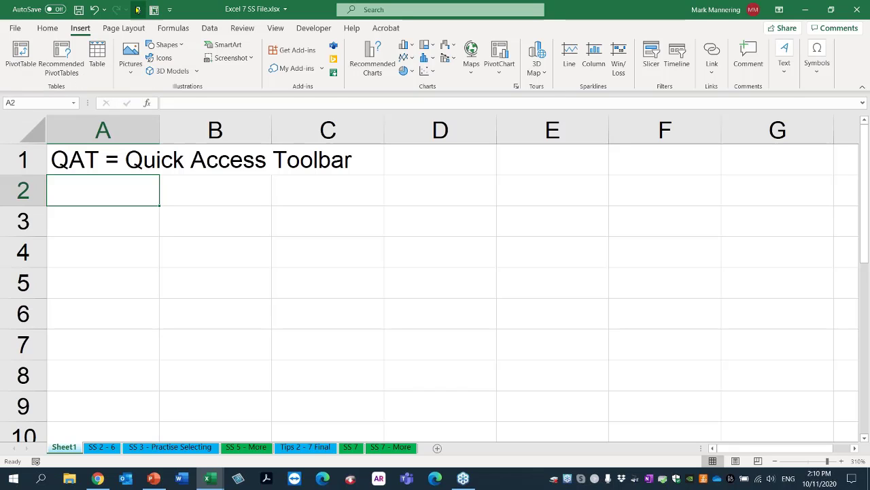
Enable the Email command on the Quick Access Toolbar and select cell A1.
left_click(171, 11)
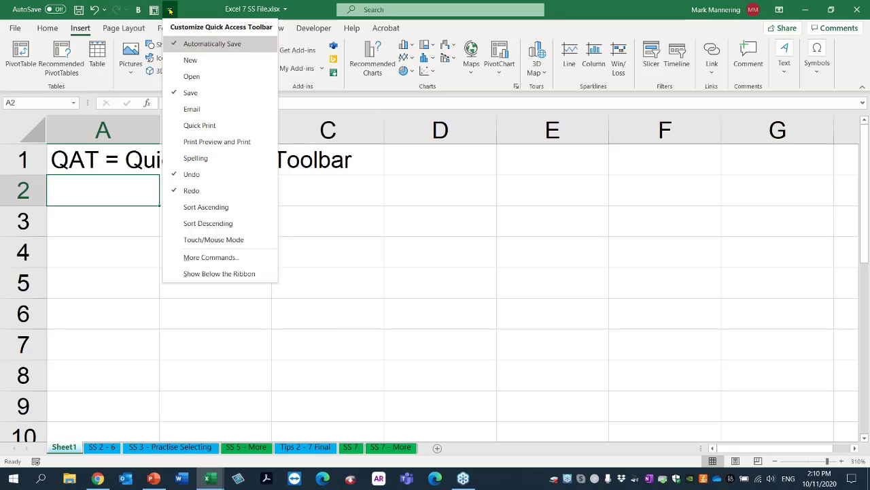
left_click(212, 110)
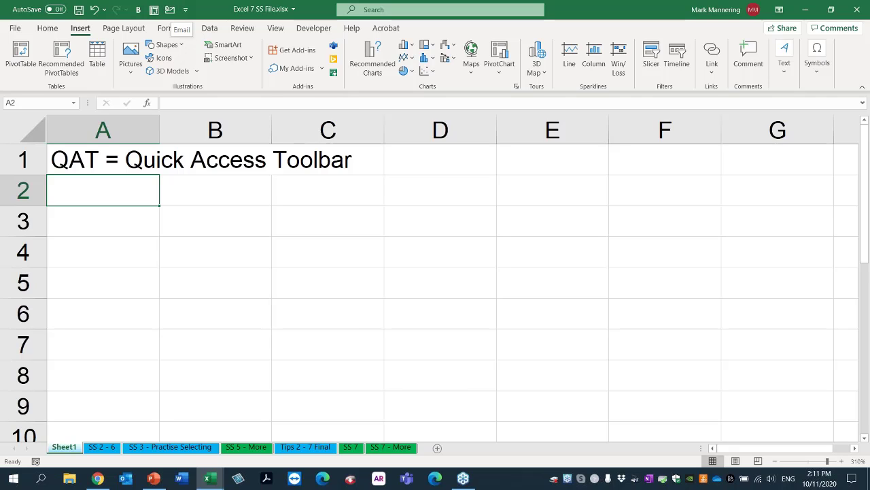
left_click(107, 168)
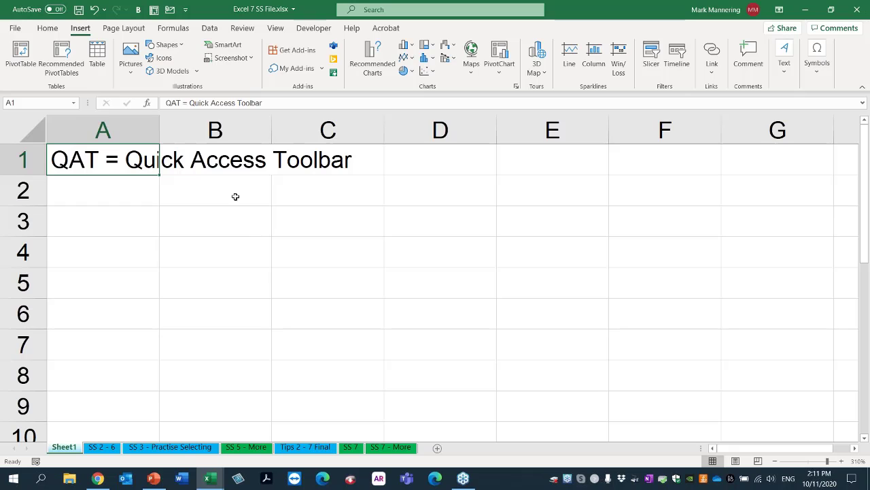
Add the Page Break Preview command to the Quick Access Toolbar.
left_click(273, 29)
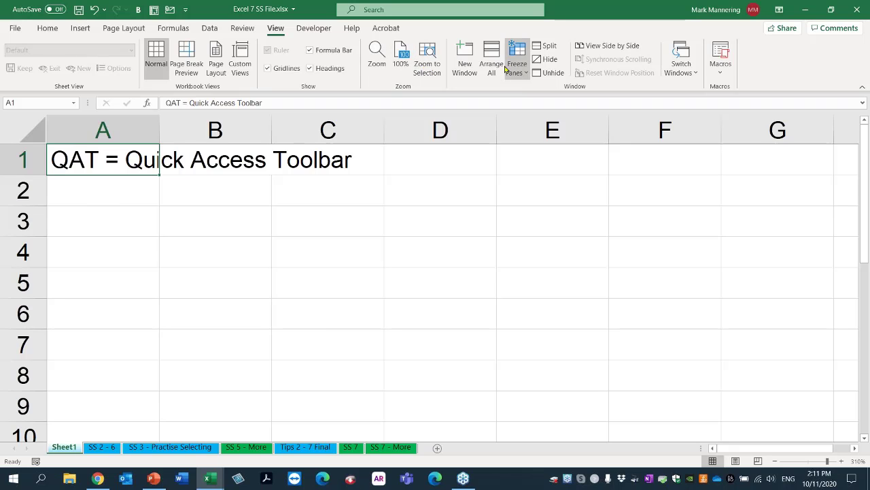
right_click(201, 73)
left_click(219, 80)
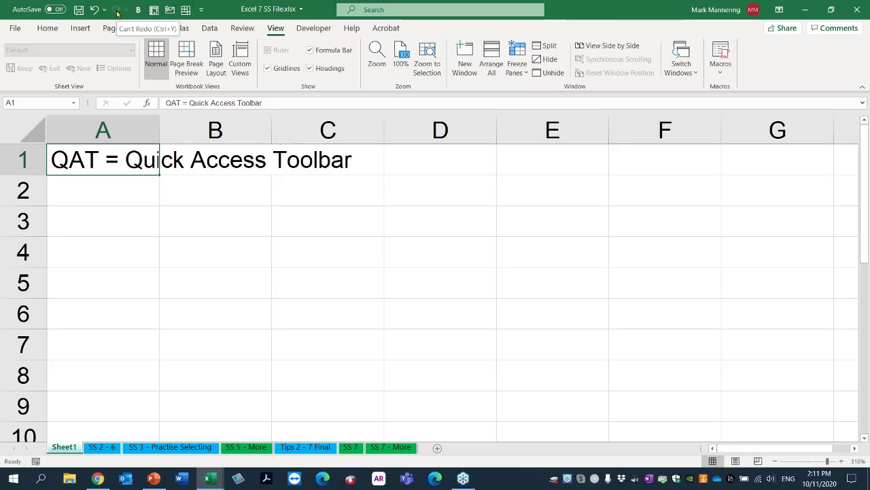
Relocate the Quick Access Toolbar so it is shown below the ribbon.
right_click(154, 11)
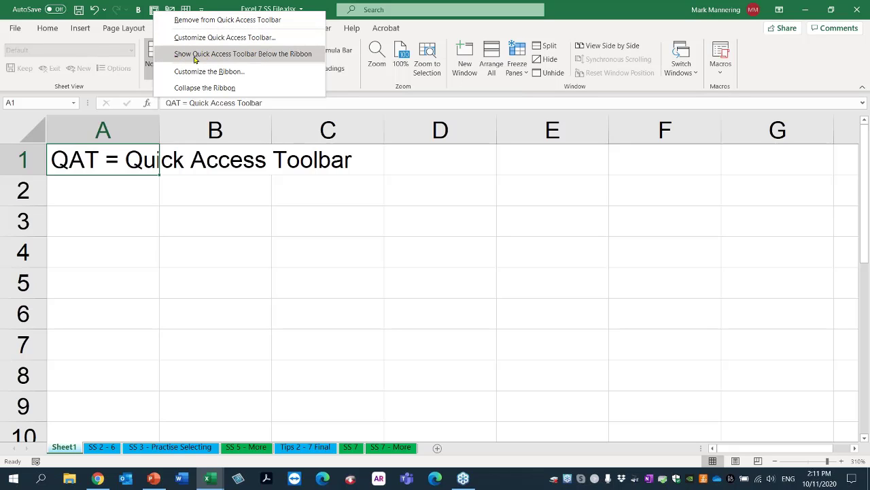
left_click(305, 57)
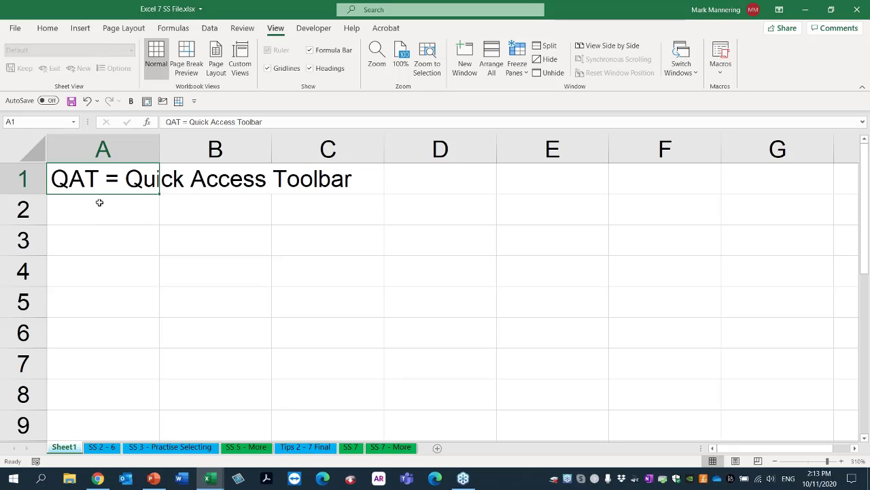
Start an email with the workbook attached using the Email command, and close the message without sending it.
left_click(162, 102)
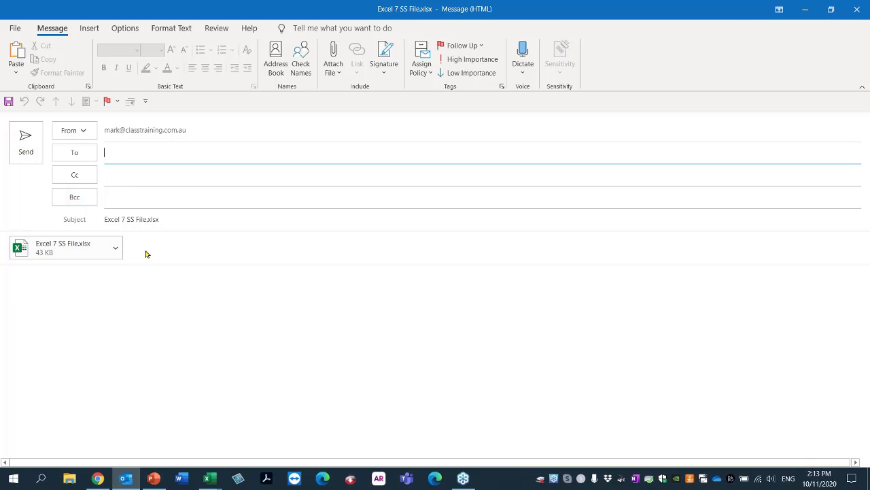
key("Escape")
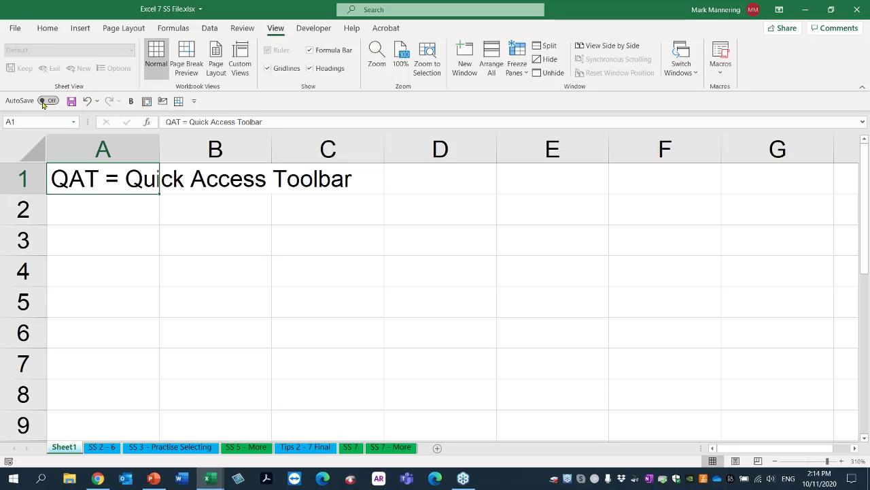
Open the Quick Access Toolbar customization settings and list All Commands as the available commands.
right_click(120, 105)
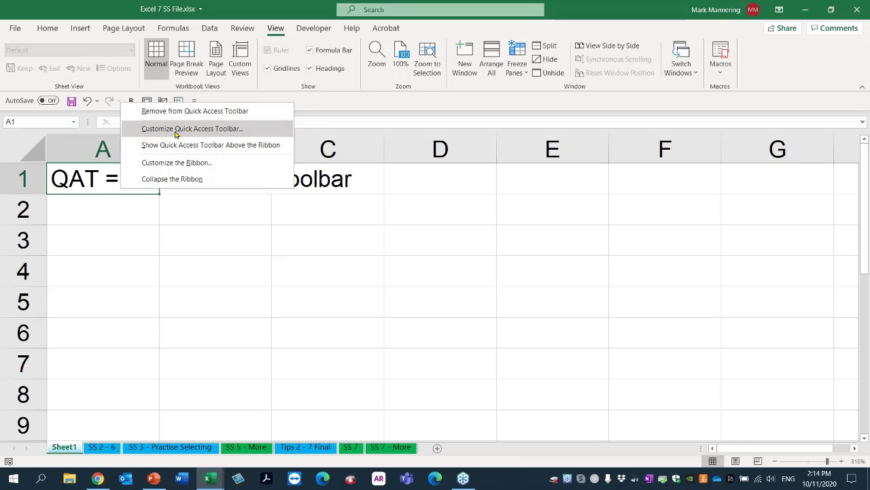
left_click(211, 133)
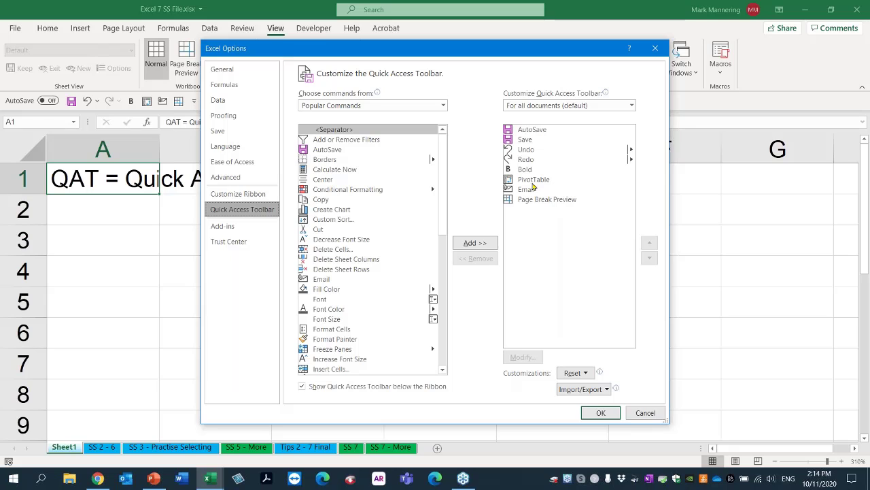
left_click(335, 107)
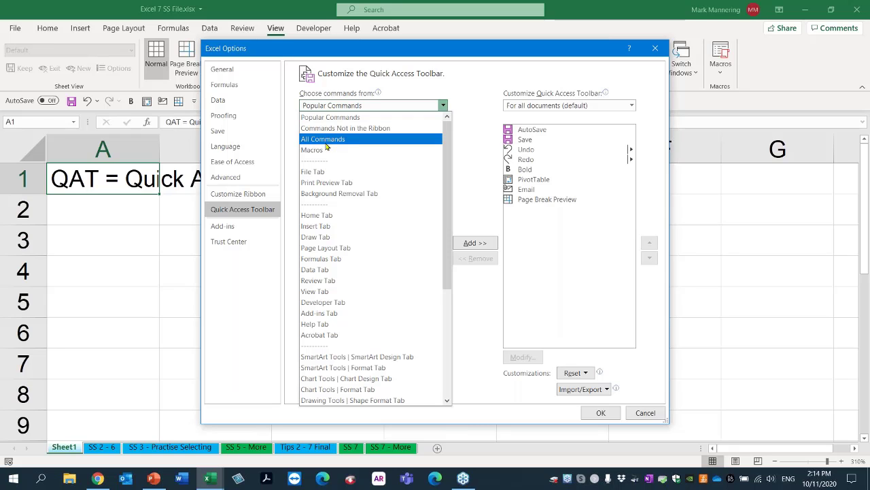
left_click(334, 140)
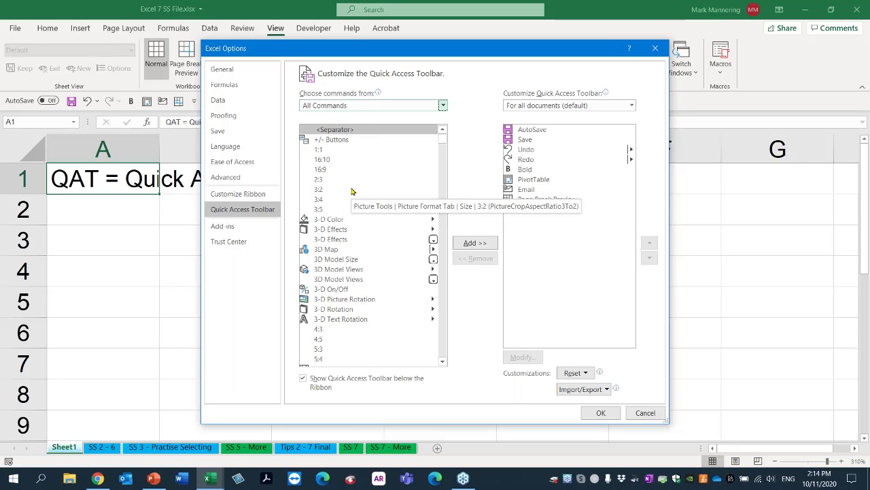
left_click(355, 231)
left_click(357, 269)
left_click(364, 307)
left_click(347, 220)
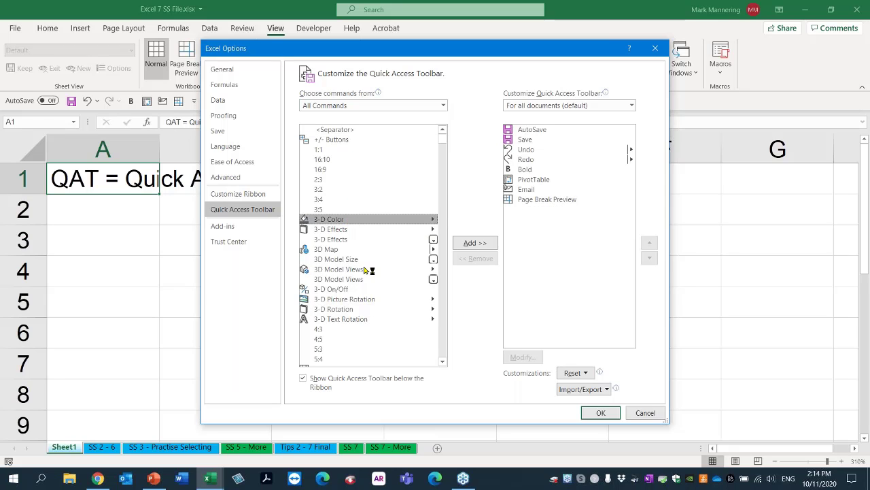
left_click(366, 270)
left_click(357, 209)
left_click(348, 170)
left_click(354, 230)
left_click(367, 270)
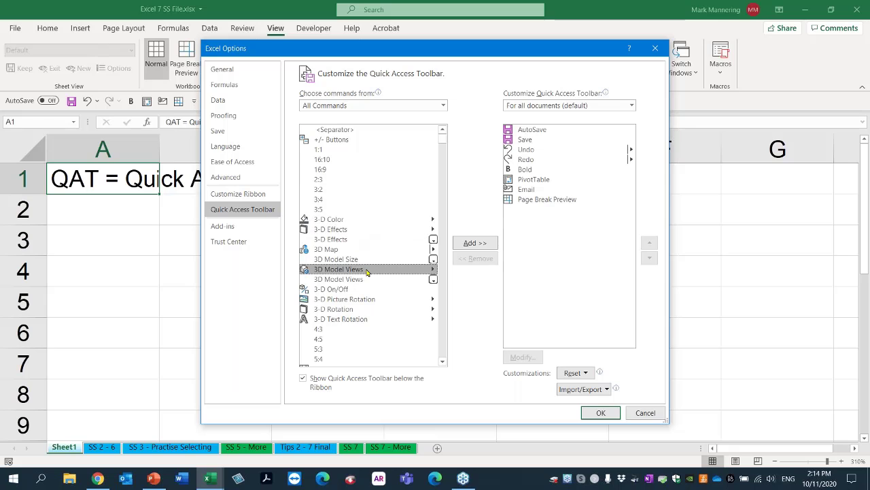
Find AutoFormat among all commands and add it to the Quick Access Toolbar.
left_click(363, 210)
key("a")
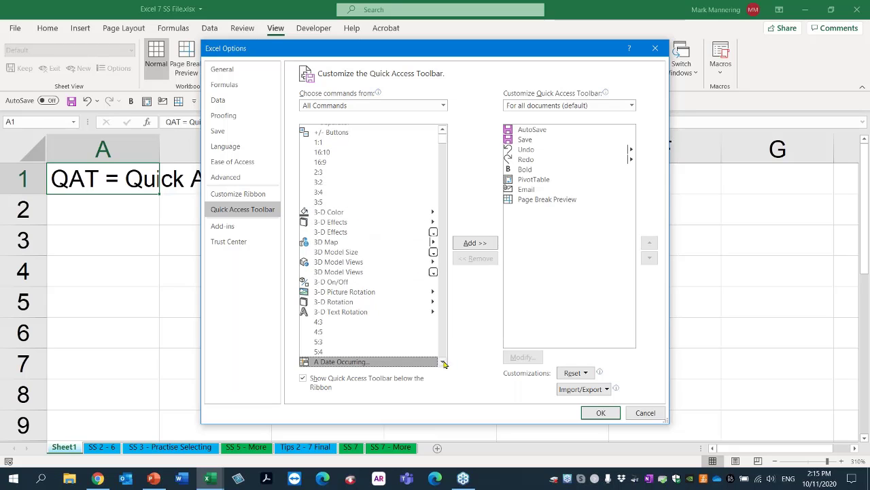
left_click_drag(444, 364, 443, 364)
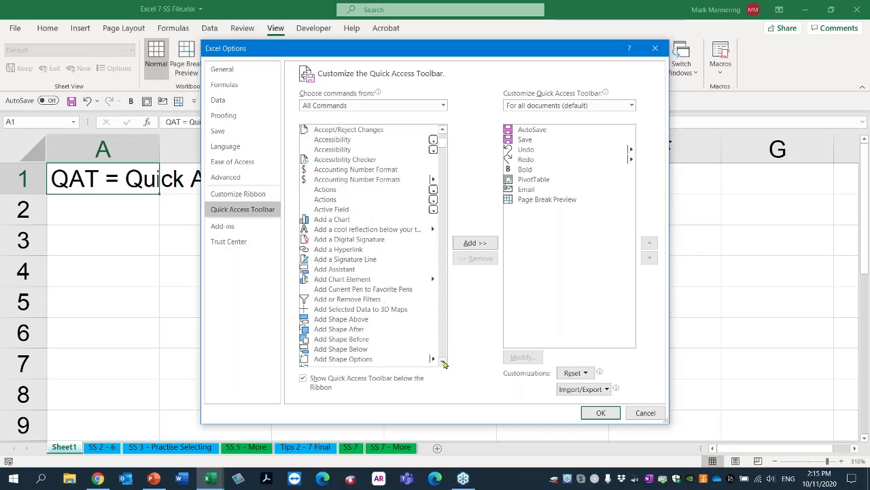
left_click(441, 348)
left_click(441, 348)
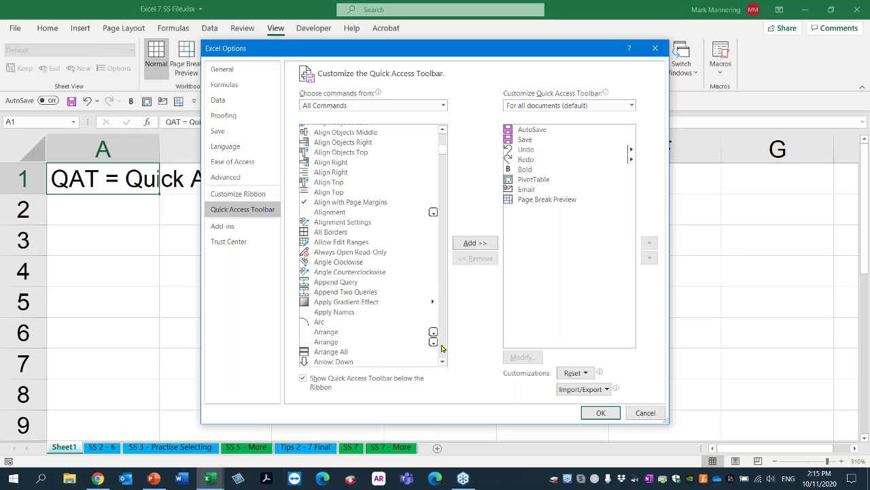
left_click(441, 348)
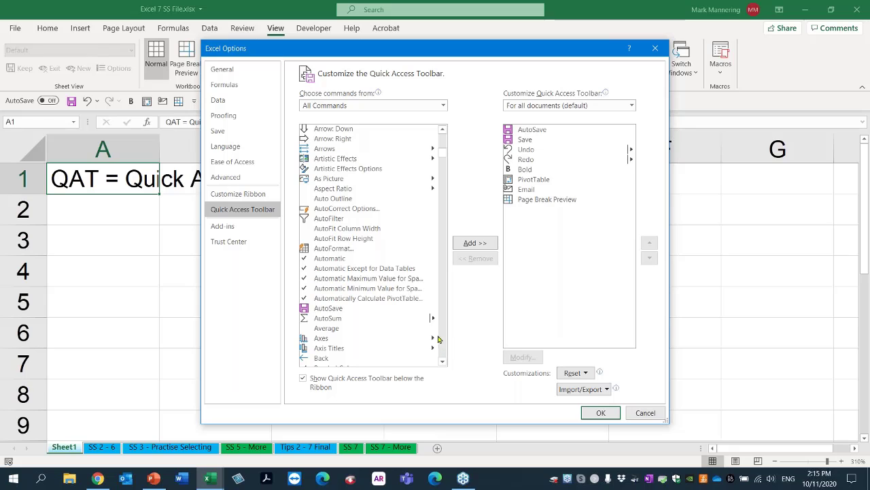
left_click(340, 248)
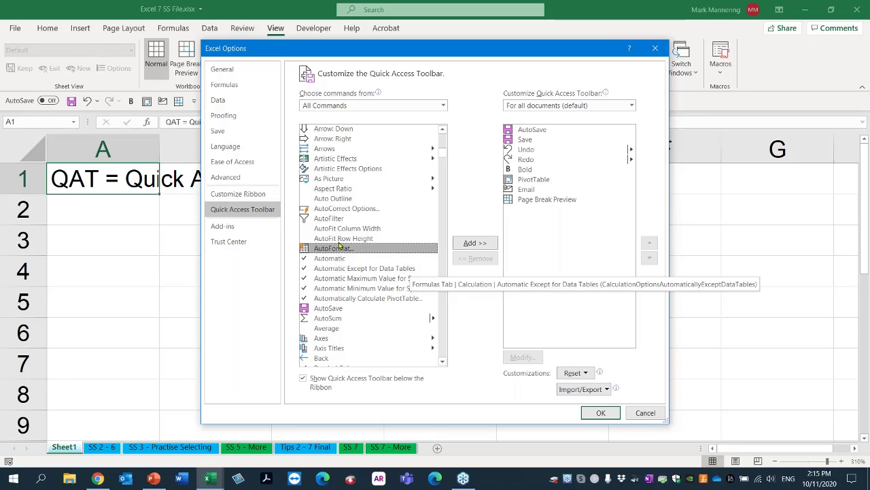
key("alt+a")
Find E-mail as PDF Attachment among all commands and add it to the Quick Access Toolbar below AutoFormat.
left_click(373, 289)
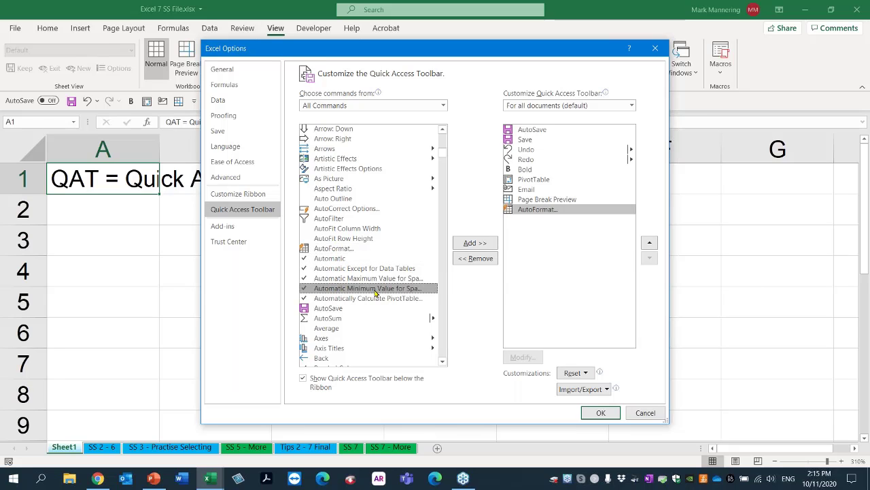
key("e")
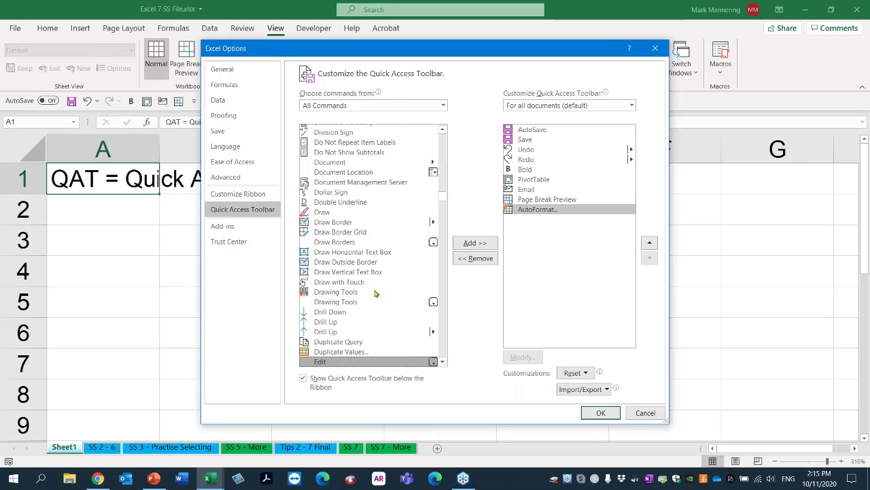
left_click(442, 362)
left_click_drag(442, 361, 442, 362)
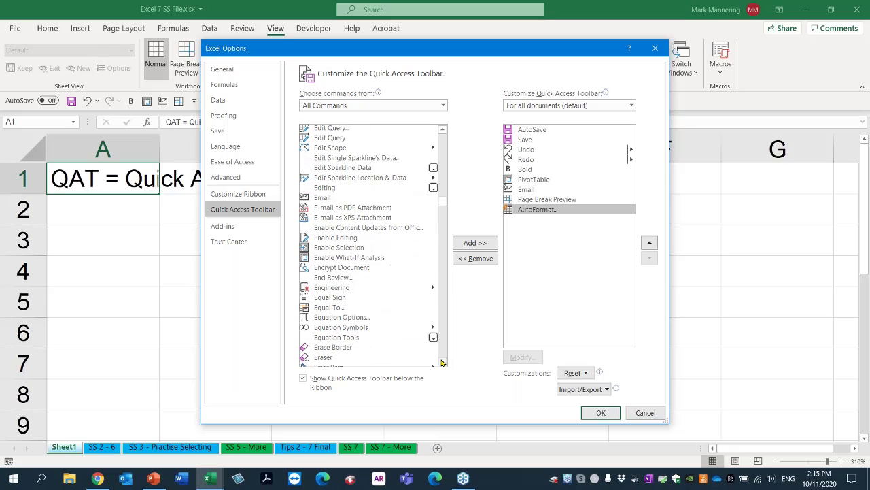
left_click(353, 198)
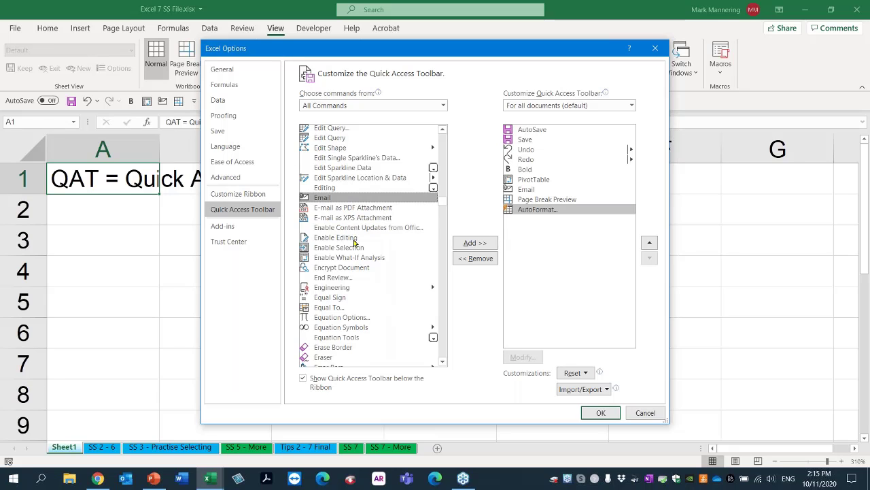
left_click(527, 191)
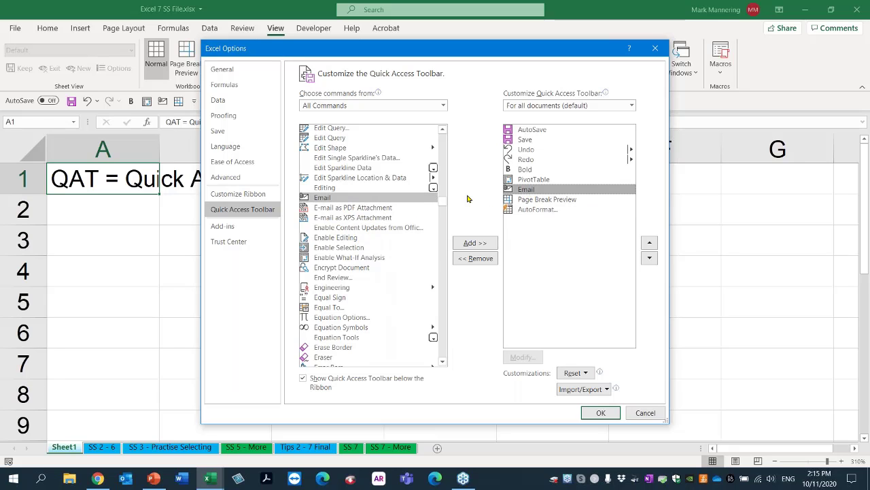
left_click(340, 198)
left_click(532, 190)
left_click(336, 208)
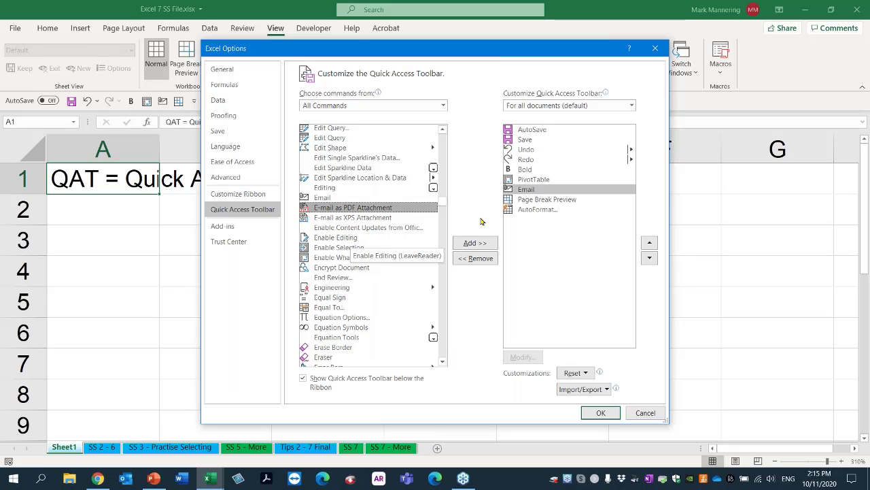
left_click(533, 210)
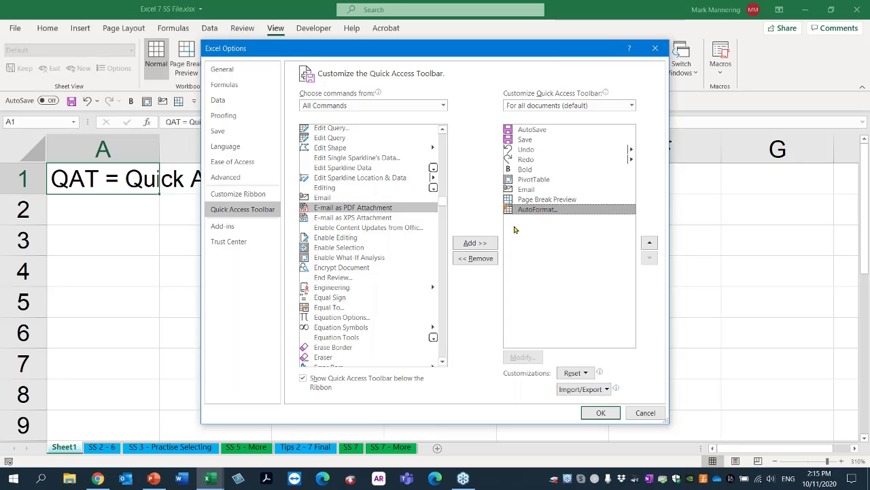
double_click(347, 207)
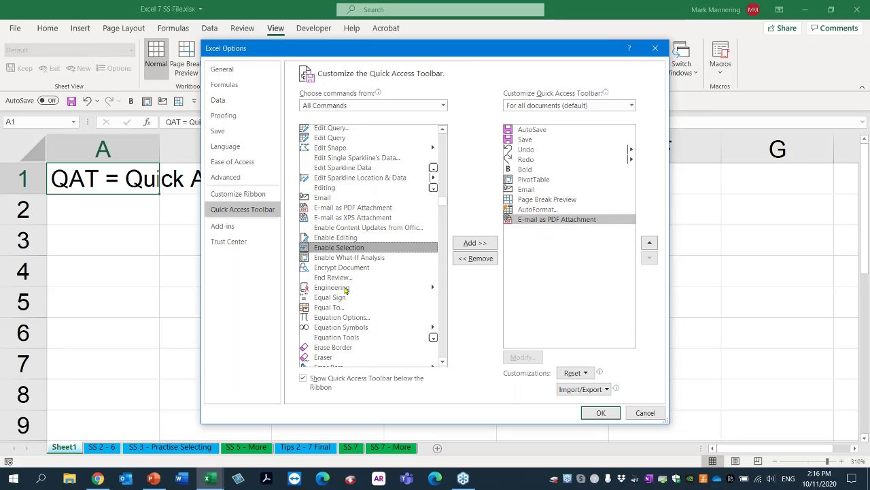
Find Publish as PDF or XPS among all commands, add it to the Quick Access Toolbar, and apply the customization.
left_click_drag(350, 204, 363, 298)
left_click(361, 238)
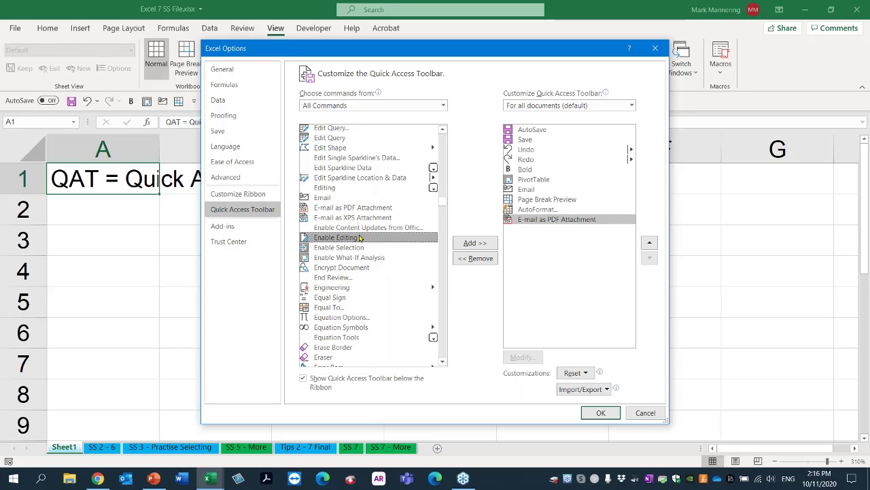
key("p")
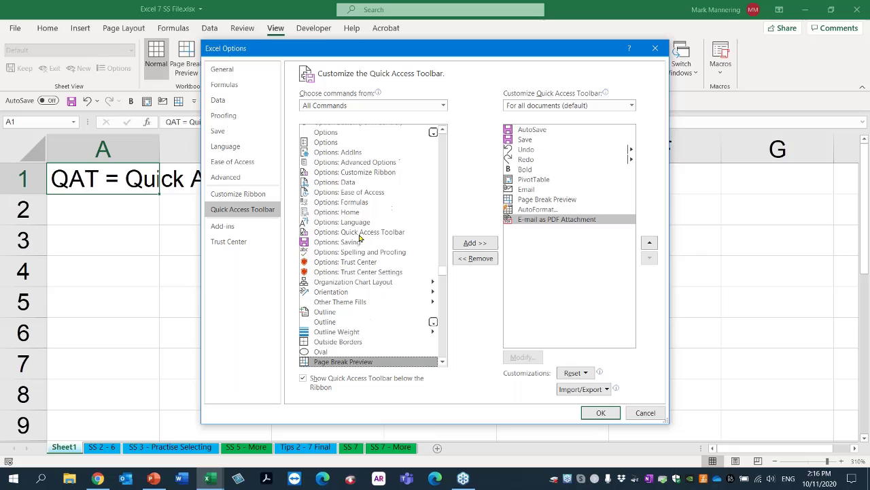
left_click(442, 362)
scroll(442, 362, "down", 10)
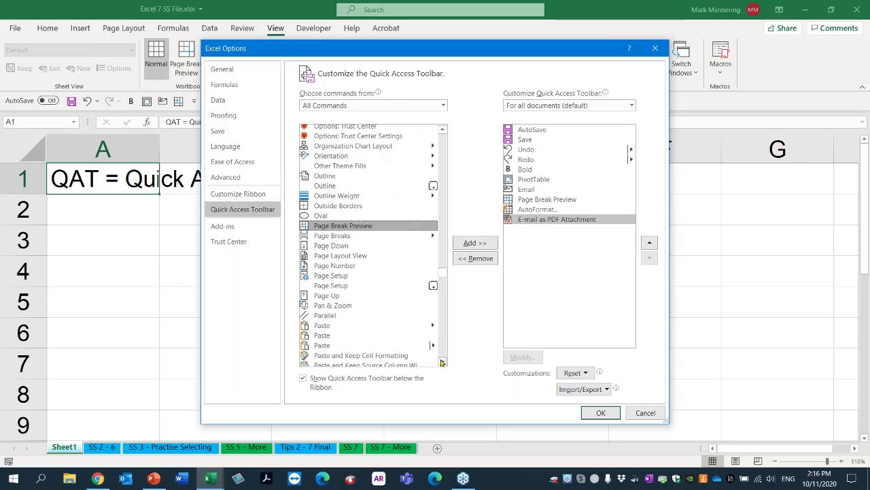
scroll(443, 355, "down", 8)
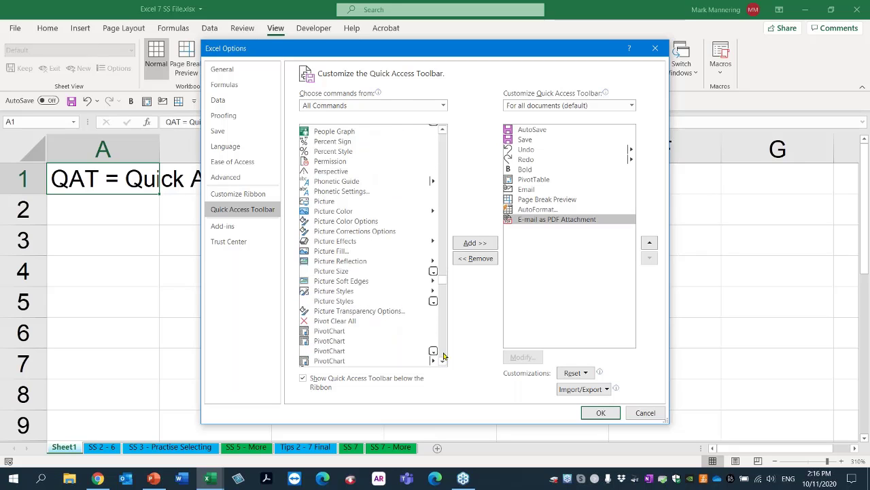
scroll(443, 355, "down", 8)
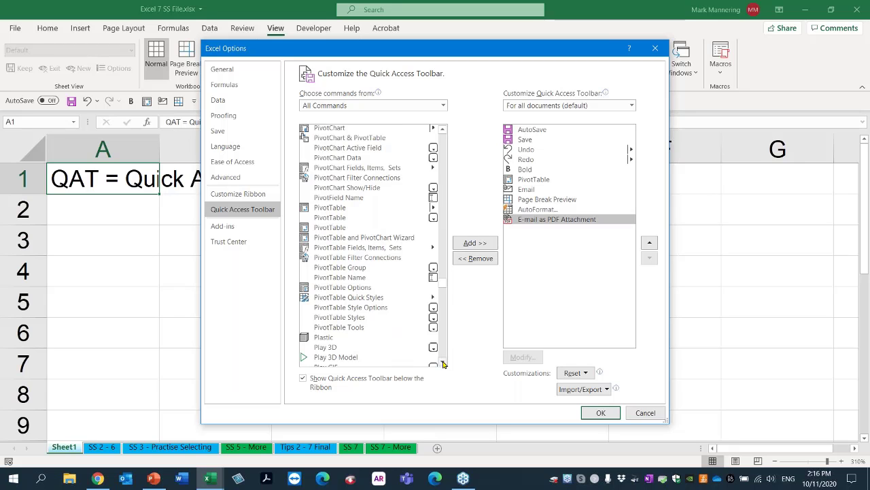
scroll(443, 362, "down", 2)
scroll(443, 363, "down", 5)
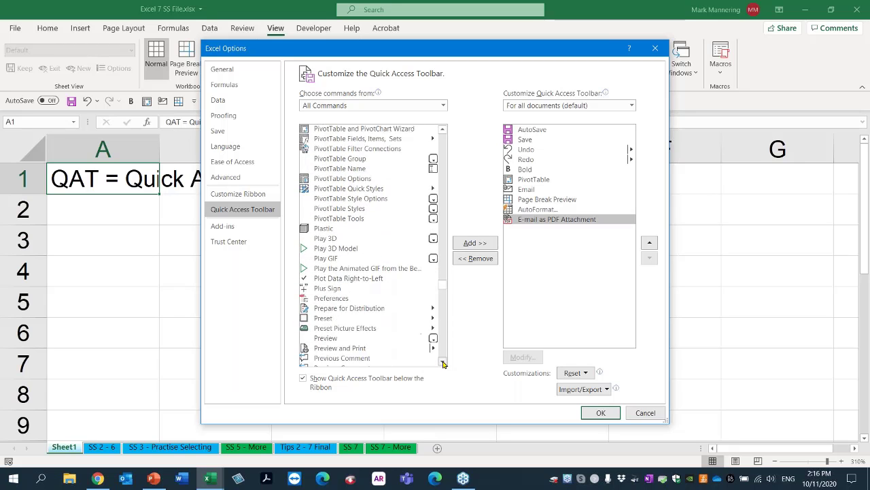
scroll(445, 355, "down", 2)
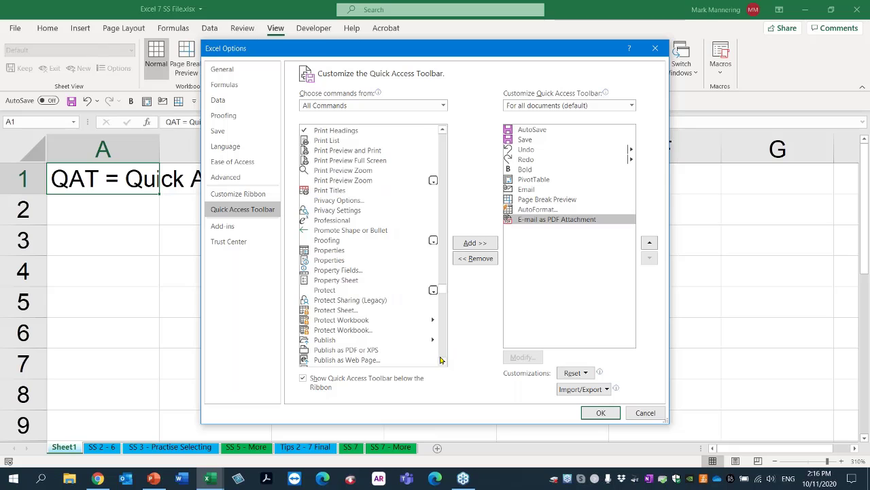
scroll(392, 335, "down", 4)
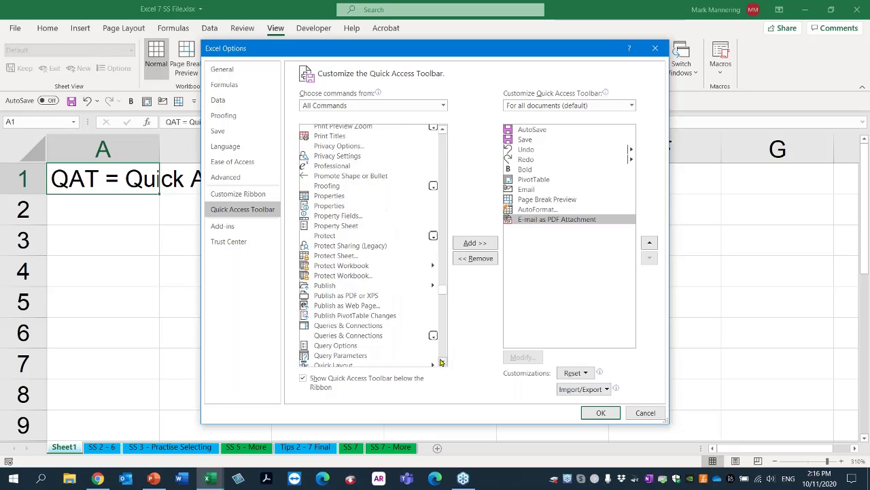
left_click(346, 234)
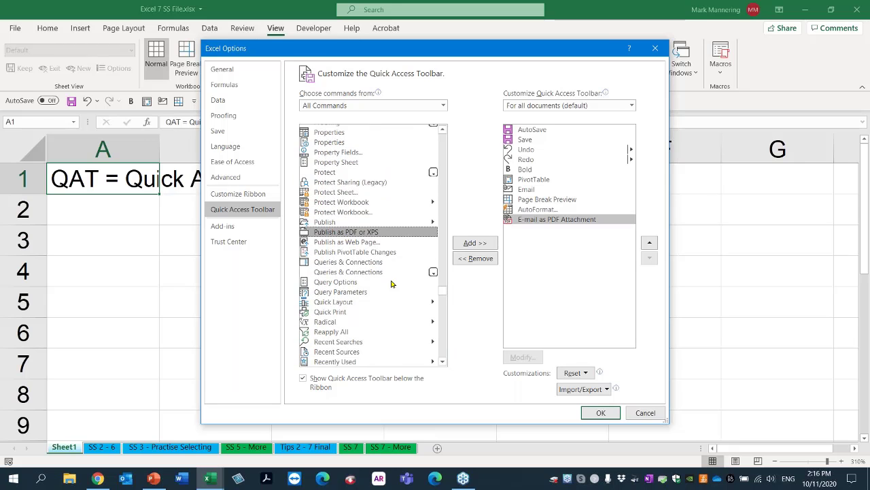
double_click(335, 234)
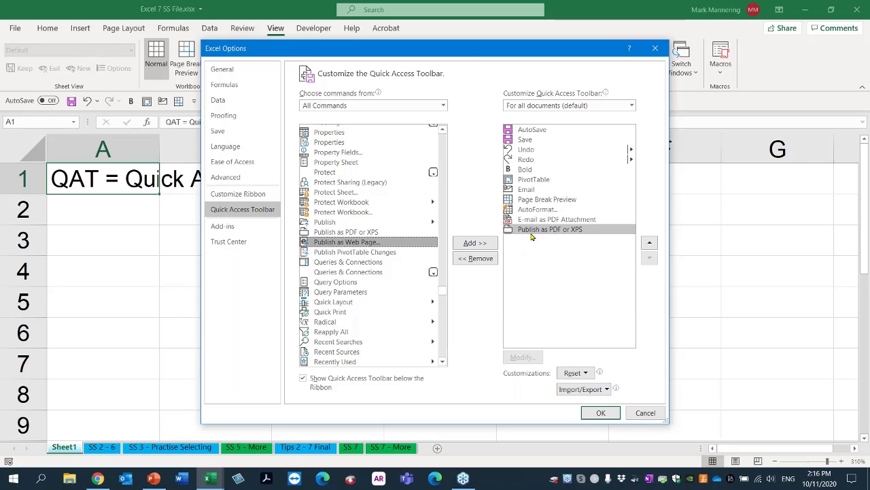
left_click(532, 232)
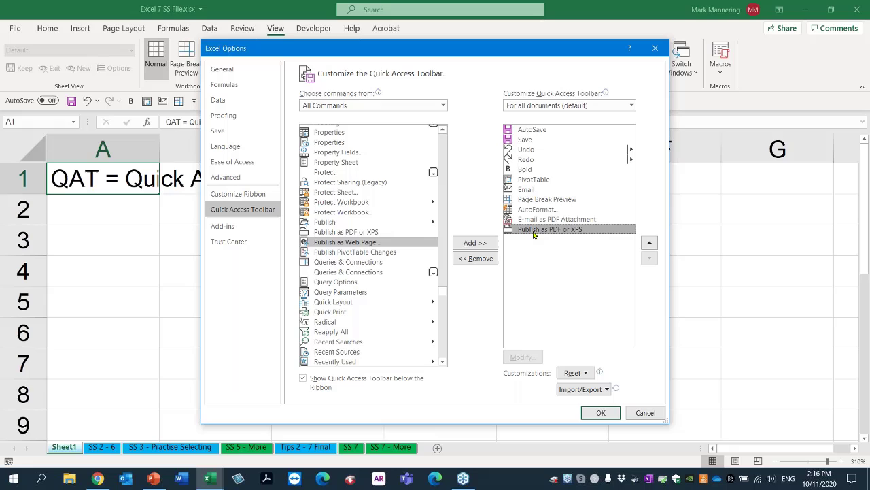
left_click(584, 220)
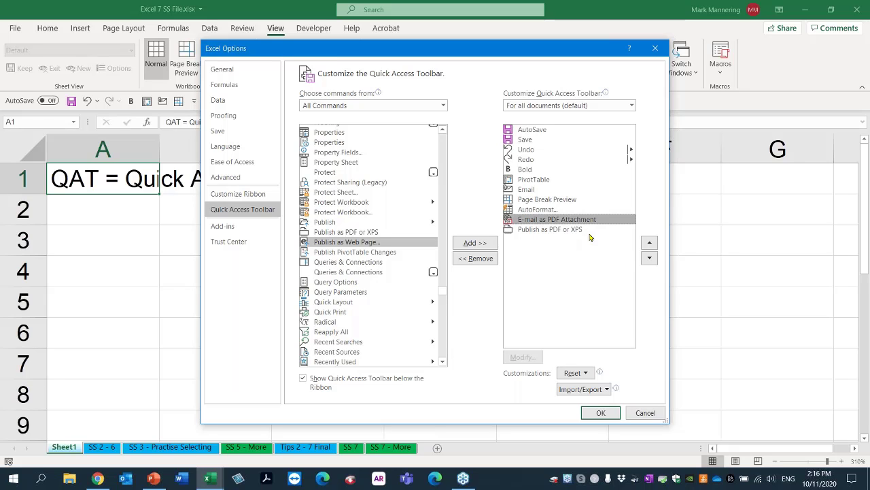
left_click(601, 412)
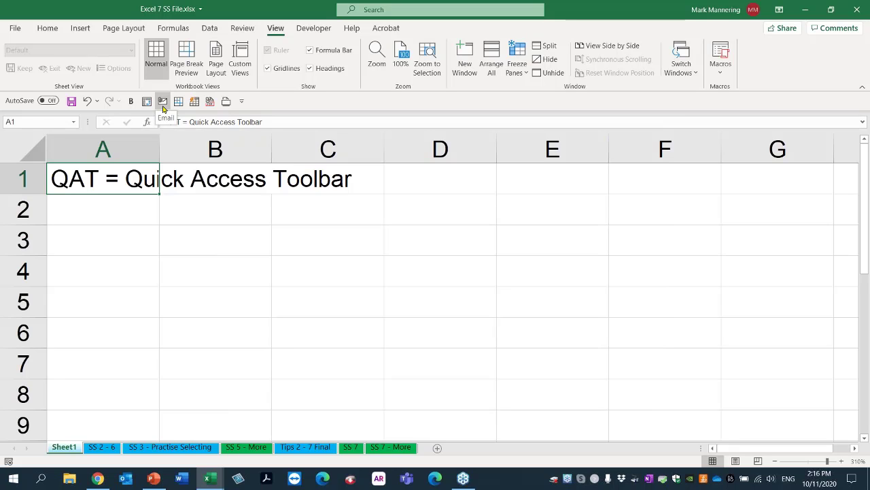
Start an email with the workbook attached as a PDF using the new toolbar command, and close the message without sending it.
left_click(211, 102)
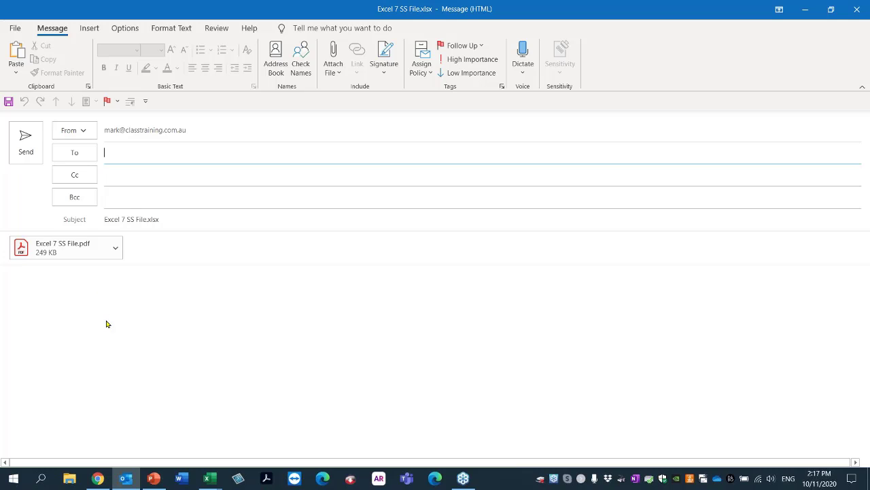
key("Escape")
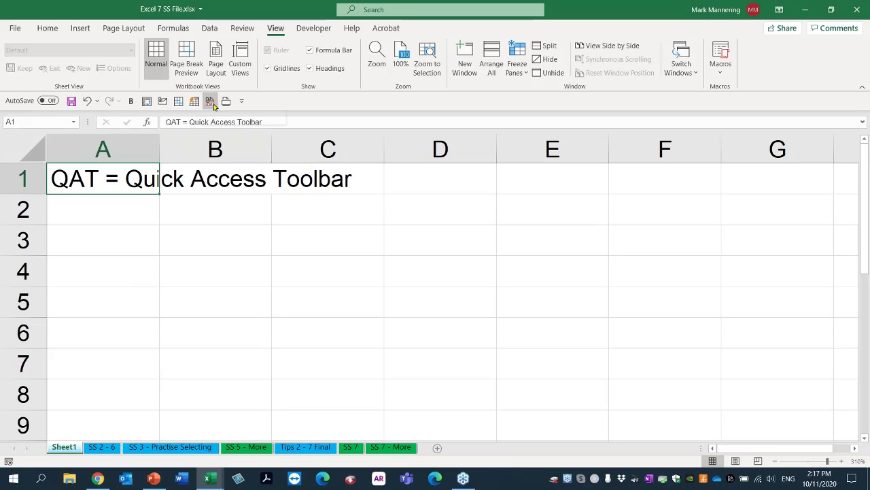
Look through the workbook's worksheets from SS 2 - 6 to SS 7 - More and return to Sheet1.
left_click(108, 450)
left_click(170, 447)
left_click(246, 447)
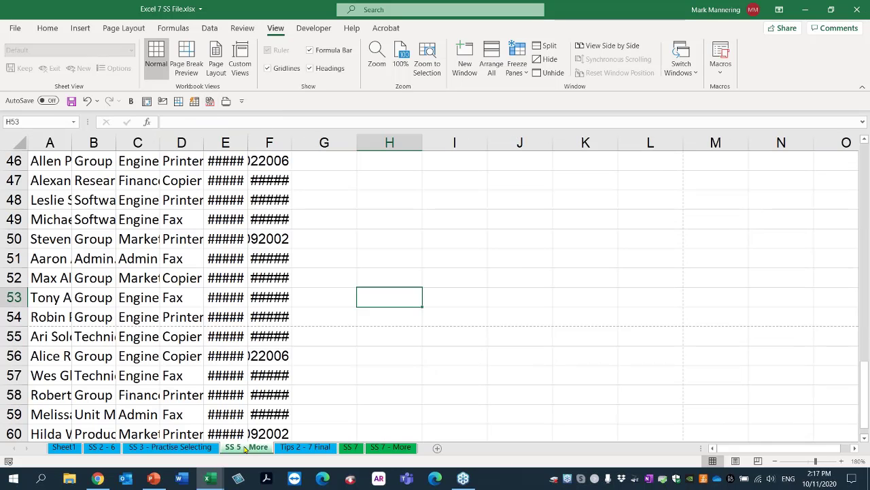
left_click(299, 447)
left_click(351, 447)
left_click(382, 447)
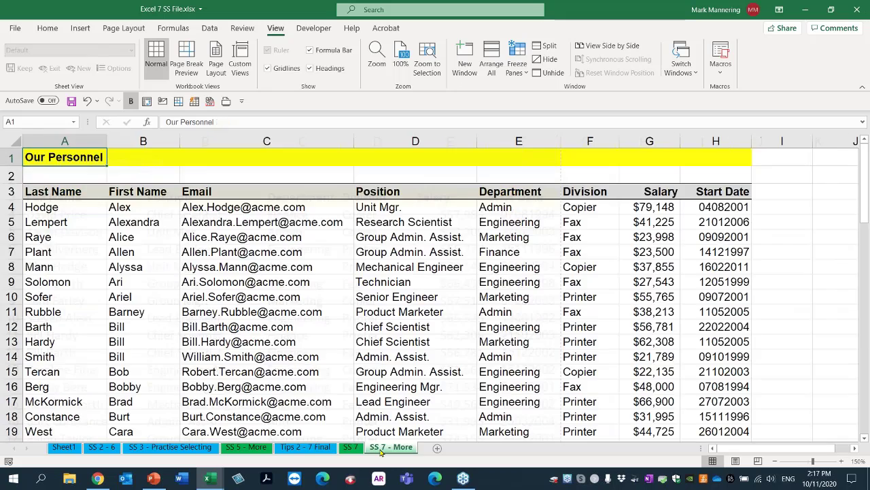
left_click(350, 447)
left_click(299, 447)
left_click(170, 447)
left_click(64, 448)
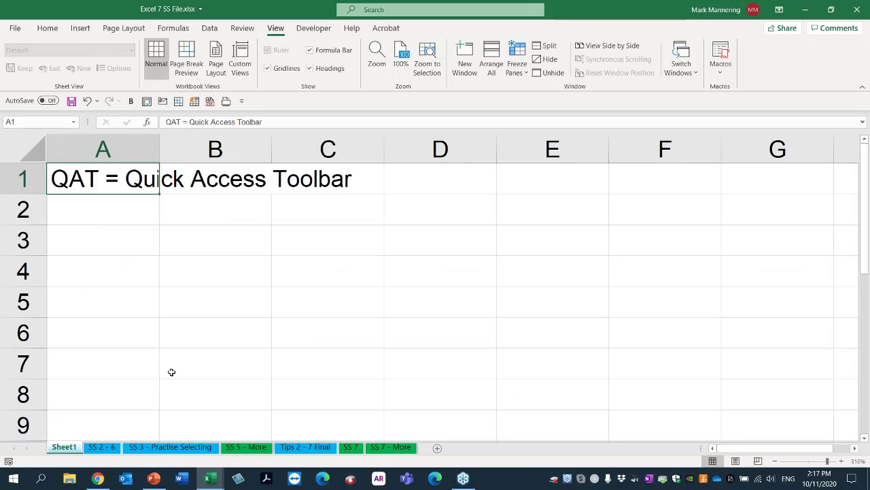
left_click(165, 450)
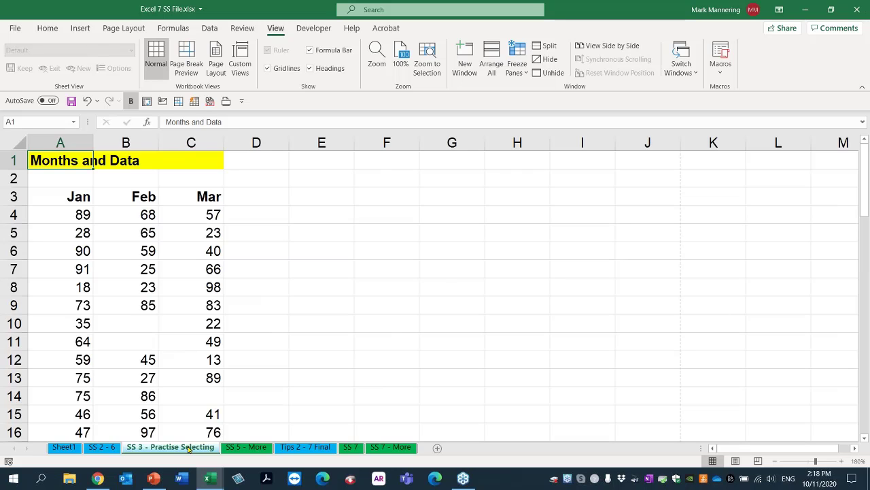
left_click(64, 447)
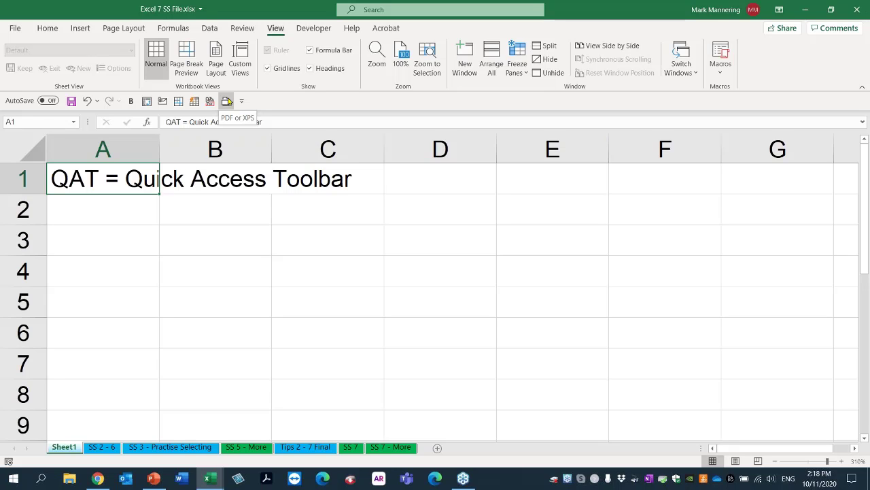
Open the Publish as PDF or XPS dialog with the new toolbar command, and cancel it without publishing.
left_click(11, 31)
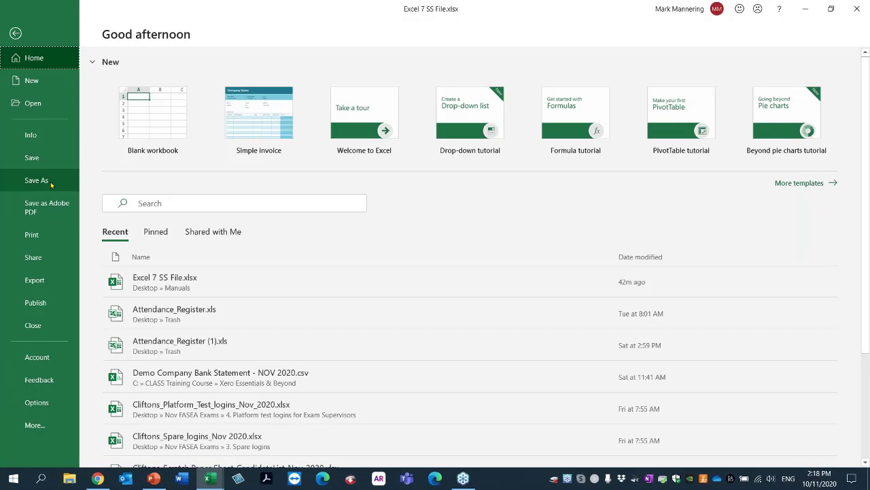
left_click(15, 34)
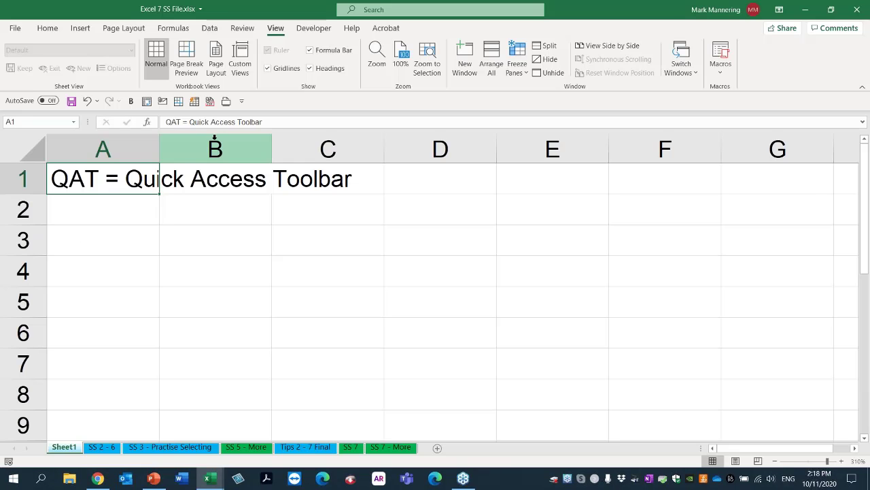
left_click(227, 103)
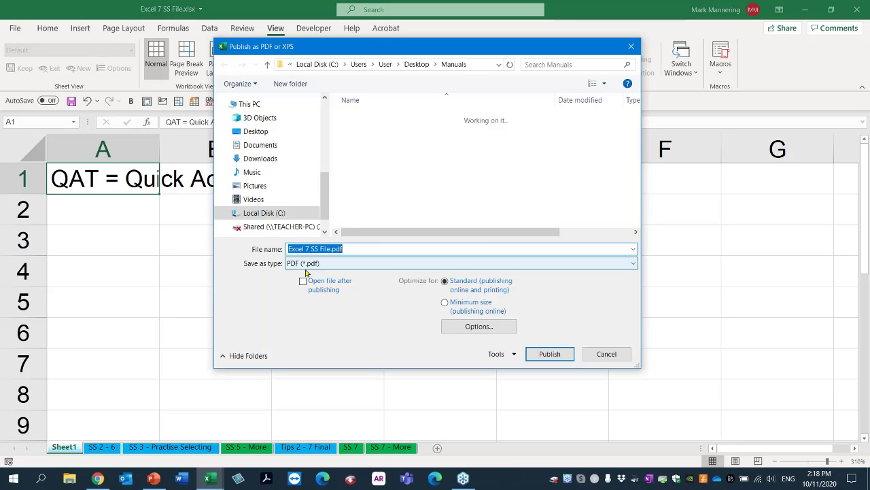
left_click(598, 353)
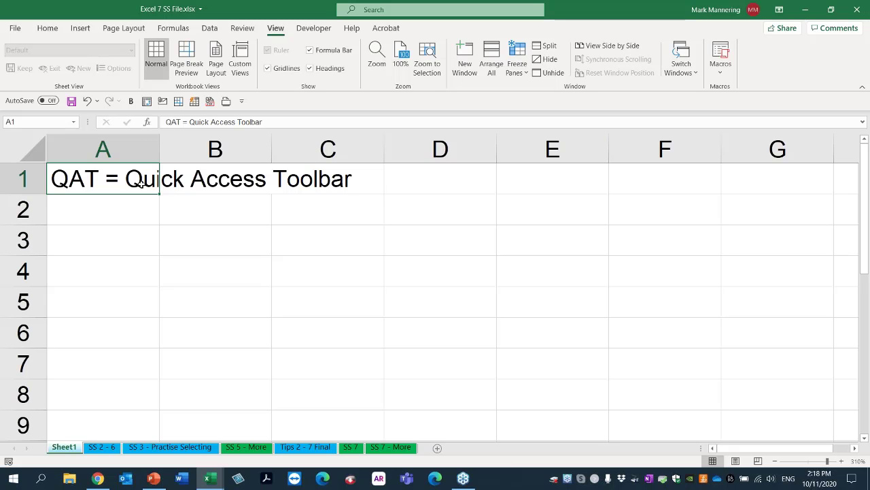
Switch to the PowerPoint slide show to view the slide after SS 1, and return to the Excel workbook.
key("alt+Tab")
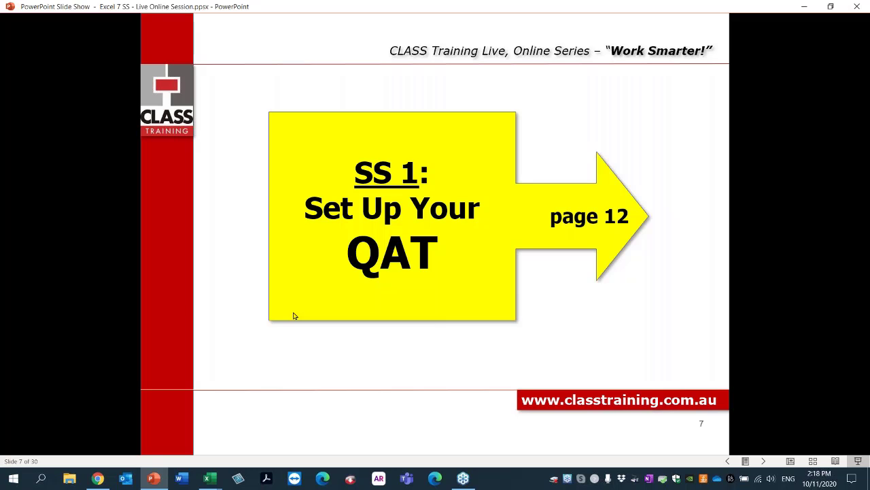
key("Page_Down")
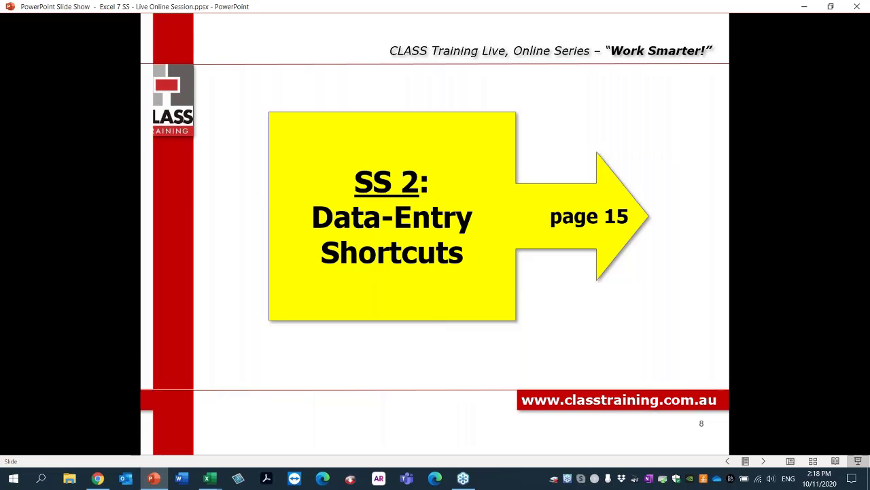
key("Page_Up")
key("alt+Tab")
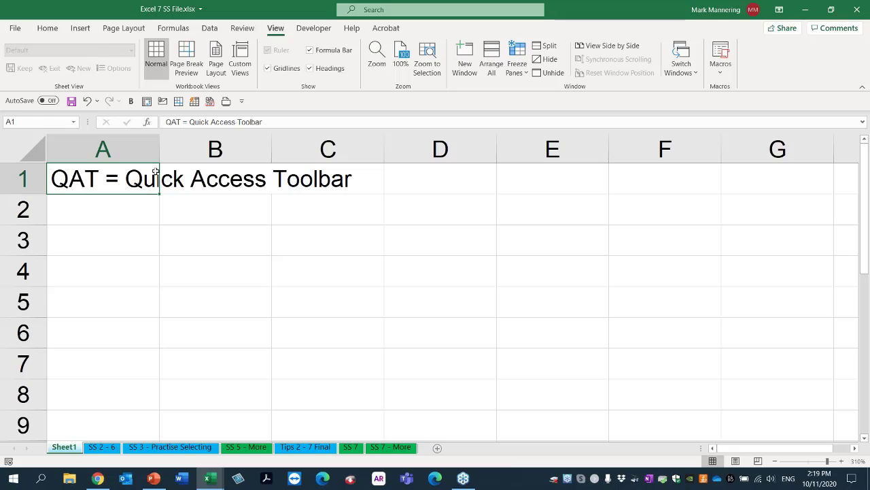
Review the options for adding ribbon commands, open the Quick Access Toolbar customization settings, and close them without making changes.
right_click(190, 73)
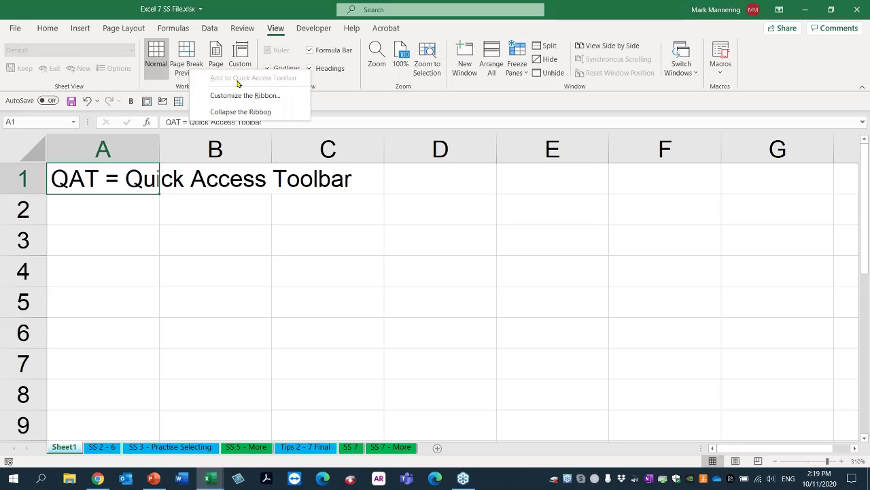
right_click(386, 62)
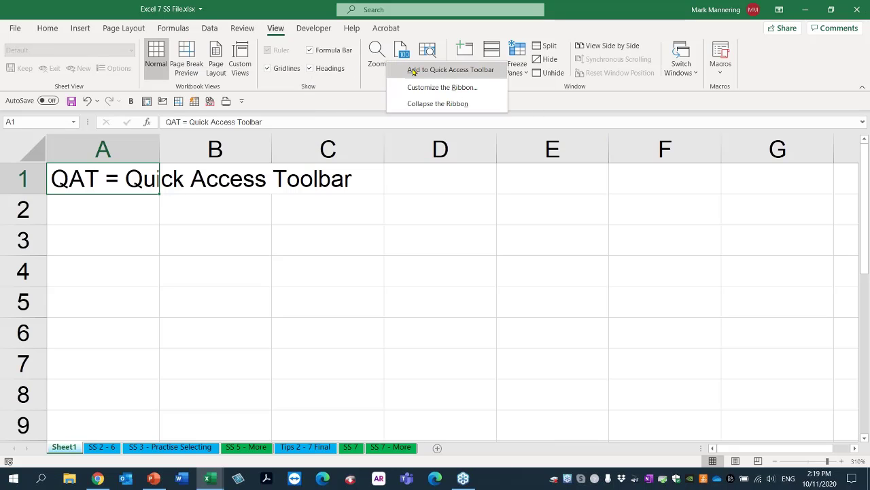
left_click(190, 102)
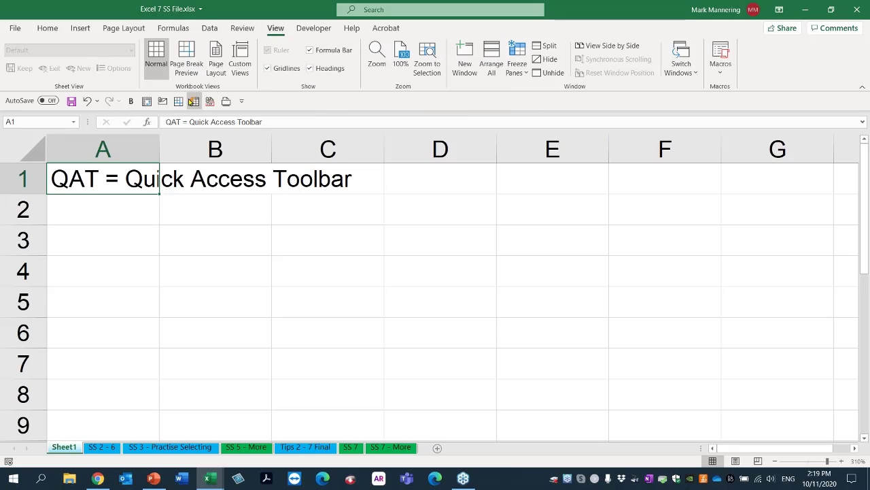
right_click(190, 102)
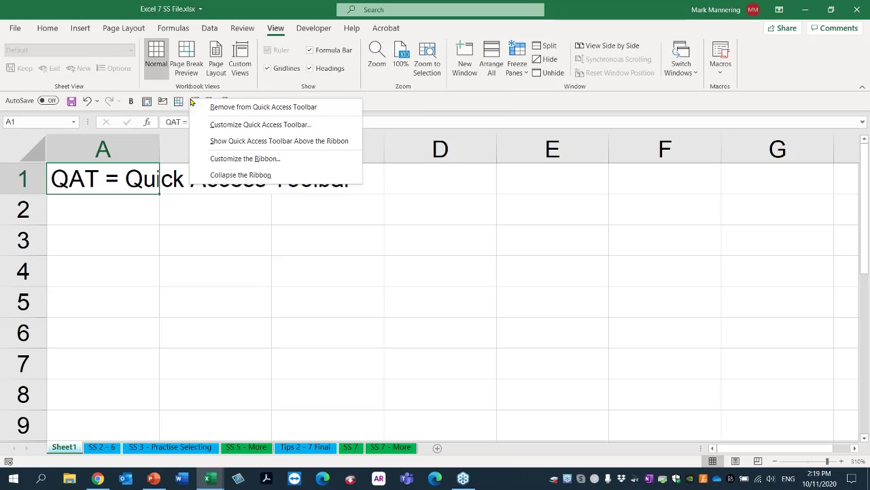
left_click(258, 122)
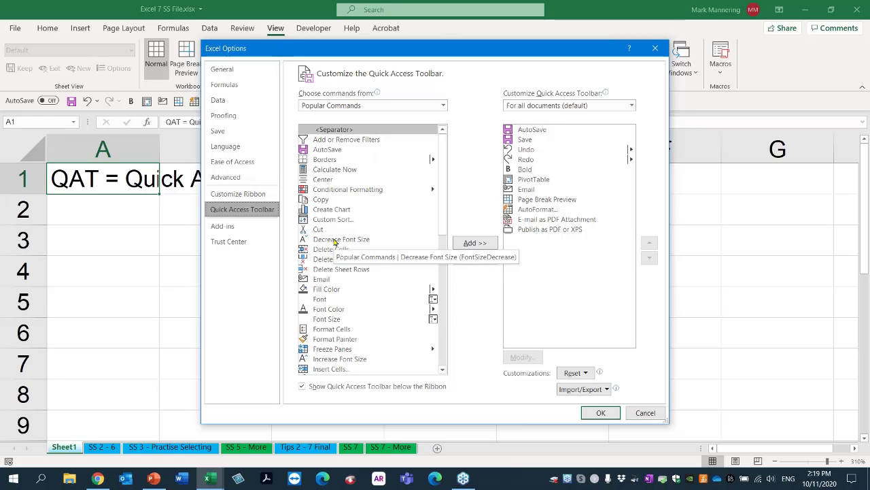
key("Escape")
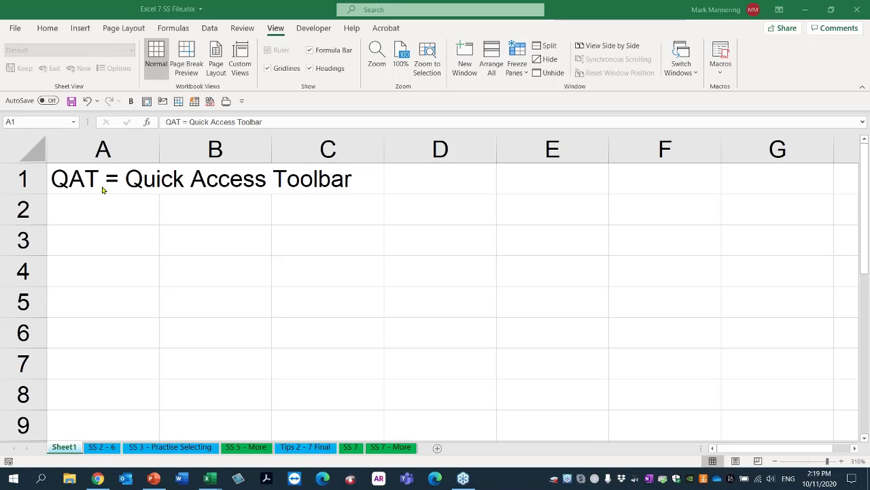
Switch to the PowerPoint slide show, advance to the SS 2: Data-Entry Shortcuts slide, and return to the Excel workbook.
left_click(101, 178)
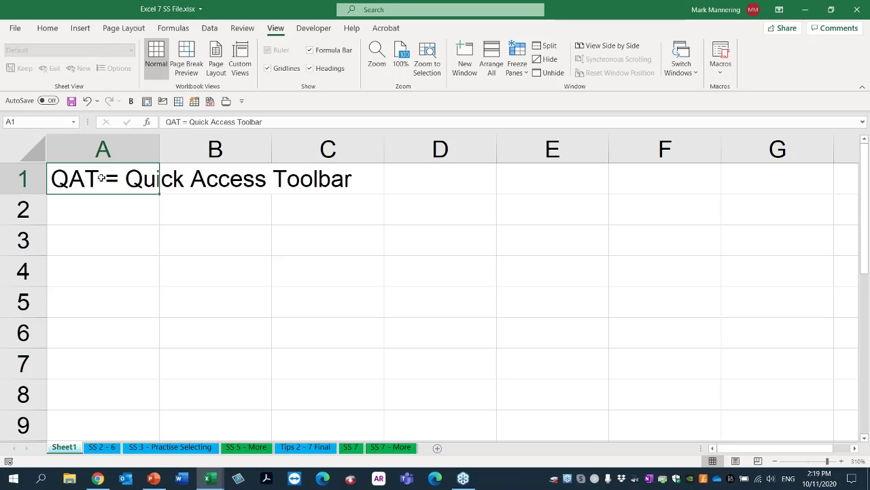
left_click(106, 216)
left_click(109, 178)
key("alt+Tab")
key("Right")
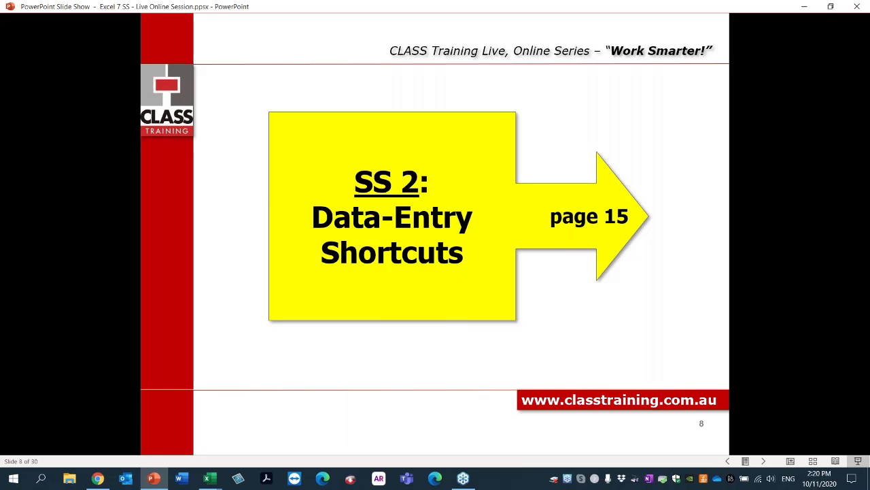
key("alt+Tab")
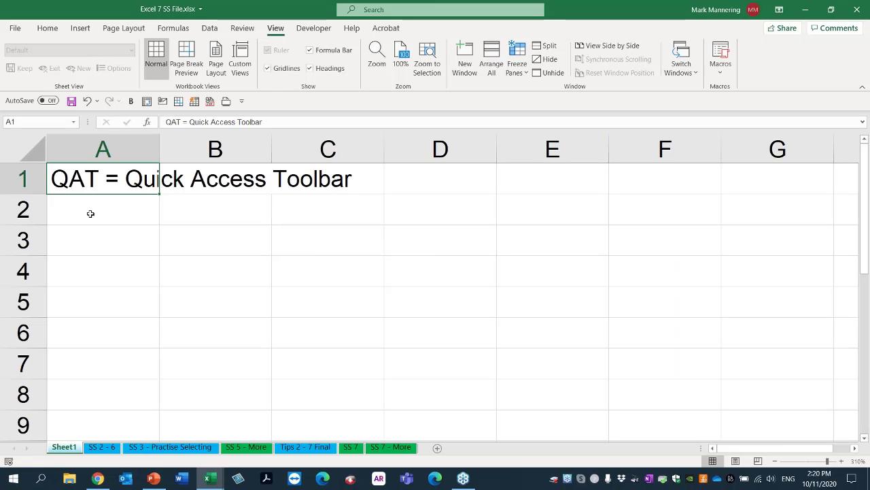
Clear the contents of row 1 on Sheet1 and select cell A1.
left_click(44, 182)
key("Delete")
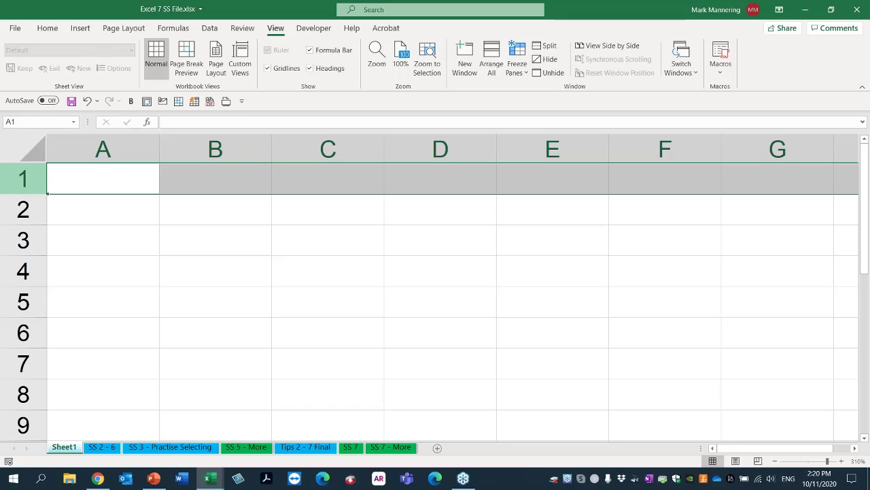
left_click(91, 178)
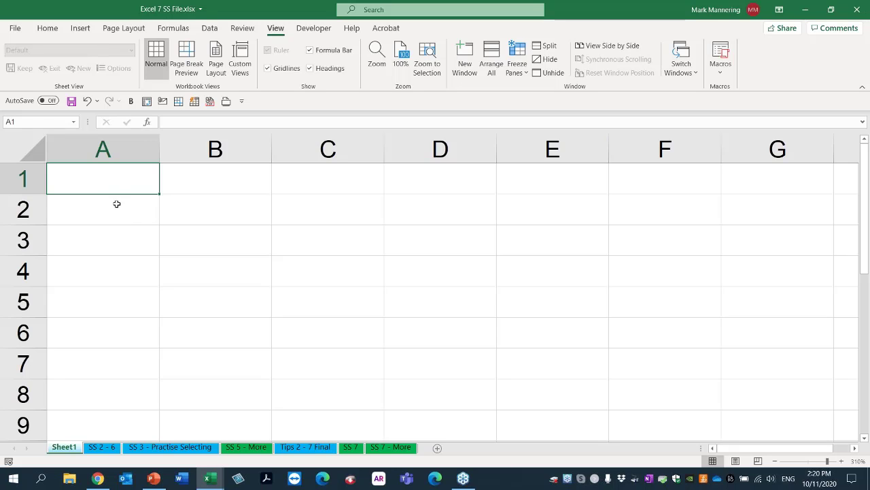
Open the SS 2 - 6 worksheet and examine the My Weekly Expenses layout at a larger zoom, including the blank cells around the title.
left_click(102, 447)
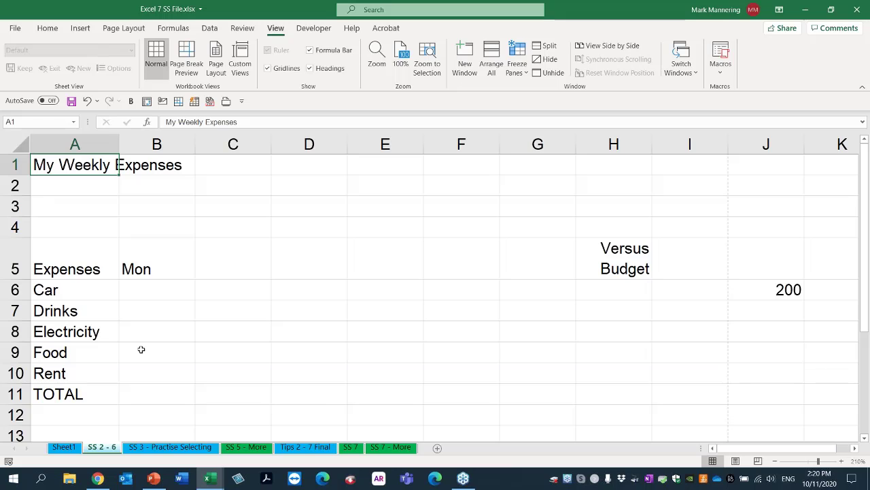
left_click(94, 204)
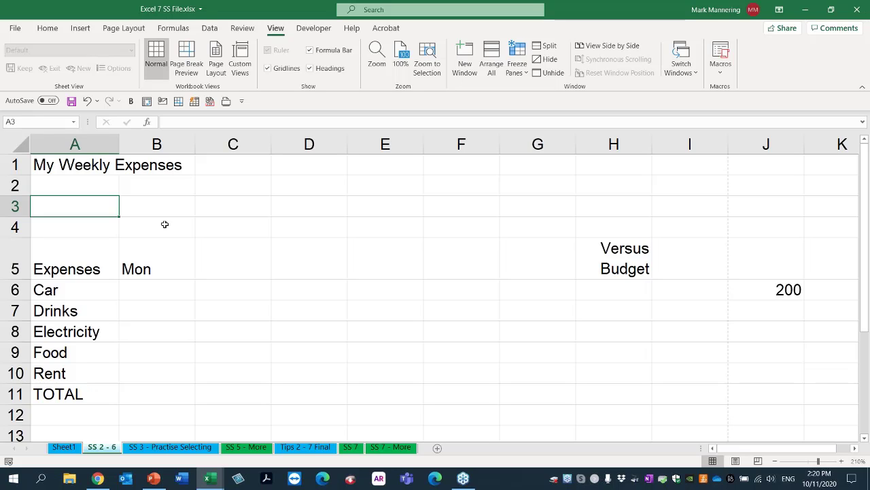
left_click(185, 220)
left_click(233, 185)
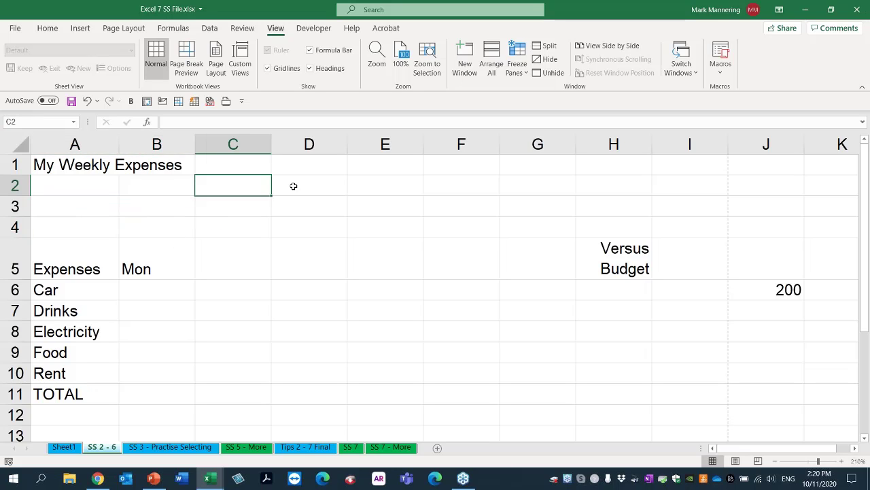
left_click(314, 208)
left_click(46, 167)
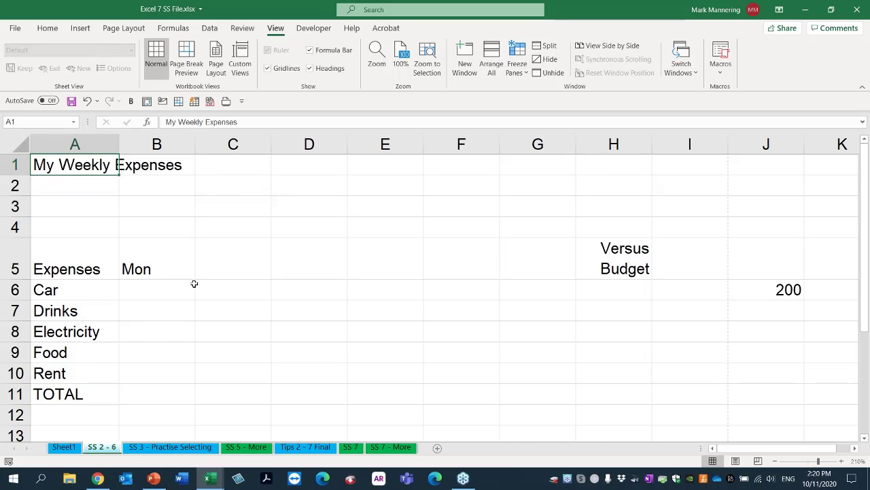
scroll(194, 283, "up", 3, "ctrl")
left_click(121, 224)
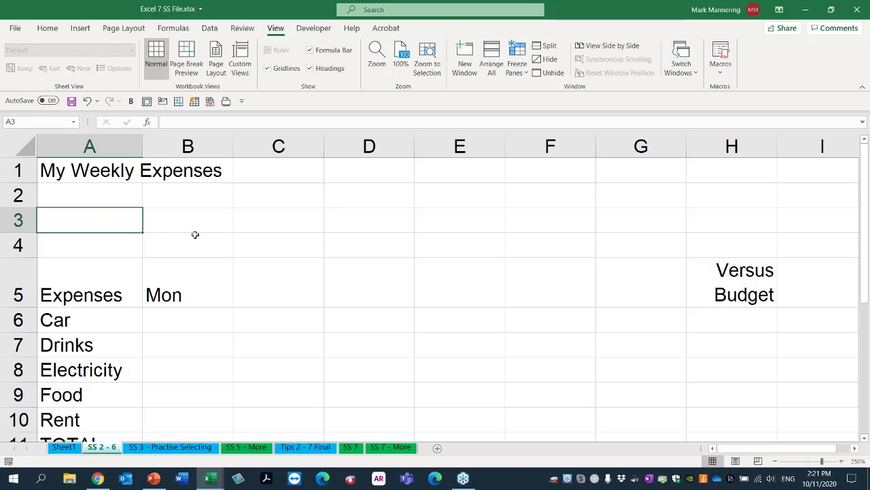
left_click(195, 235)
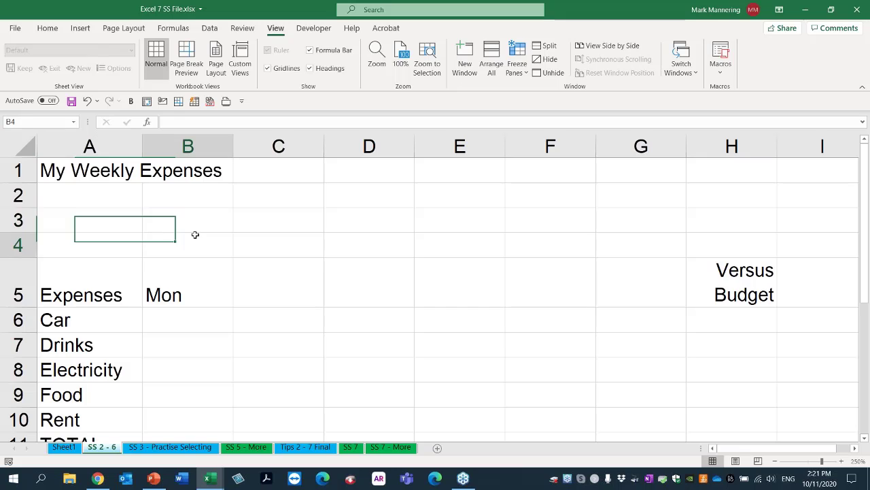
left_click(127, 216)
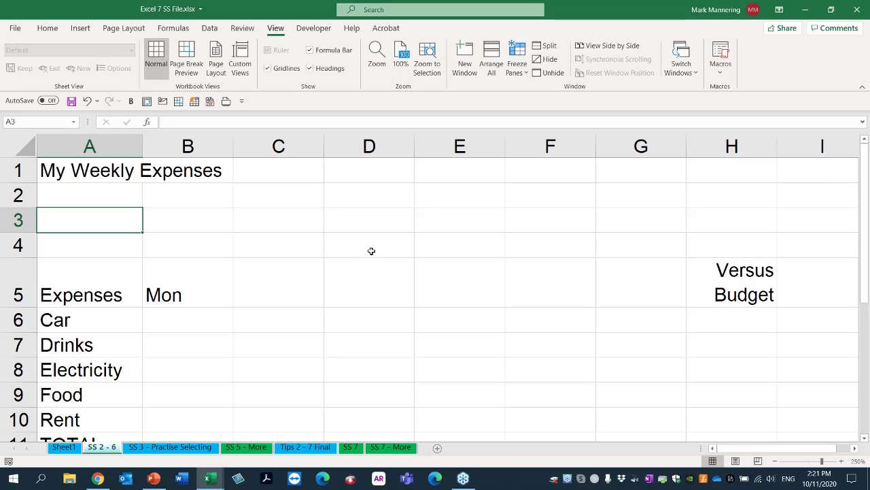
left_click(366, 175)
left_click(524, 170)
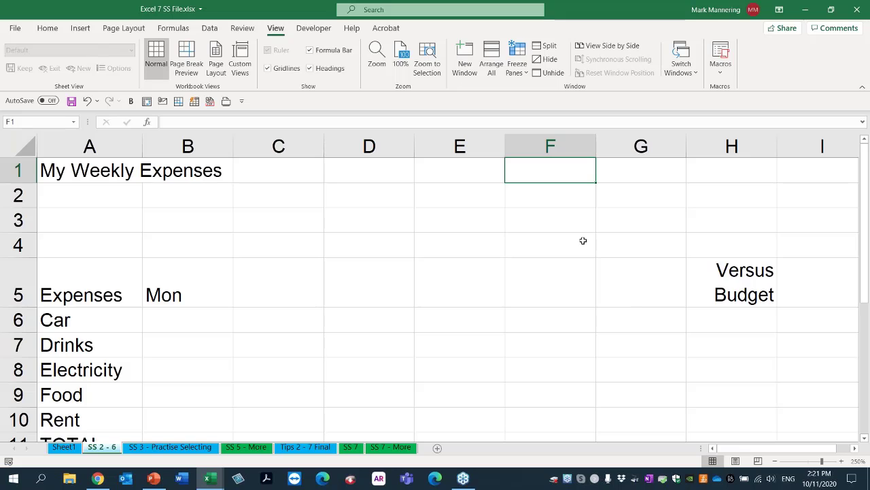
Enter the formula =TODAY() in cell A3 of the SS 2 - 6 worksheet.
left_click(107, 225)
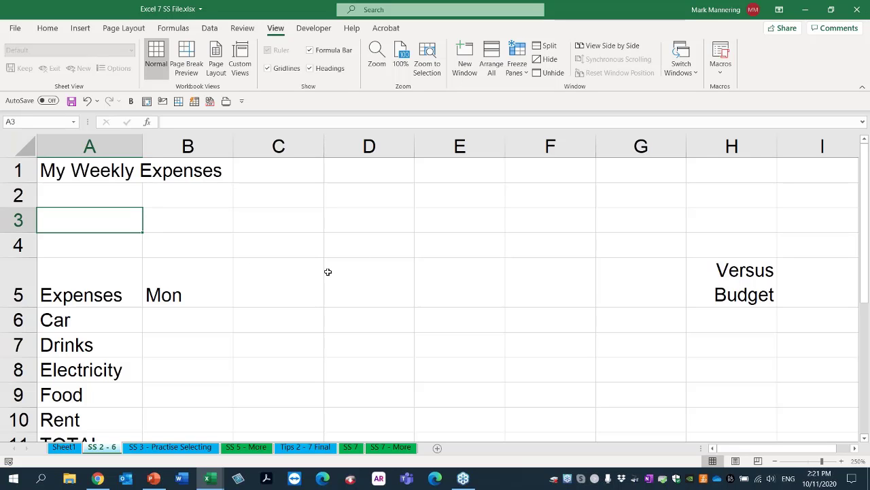
type("=")
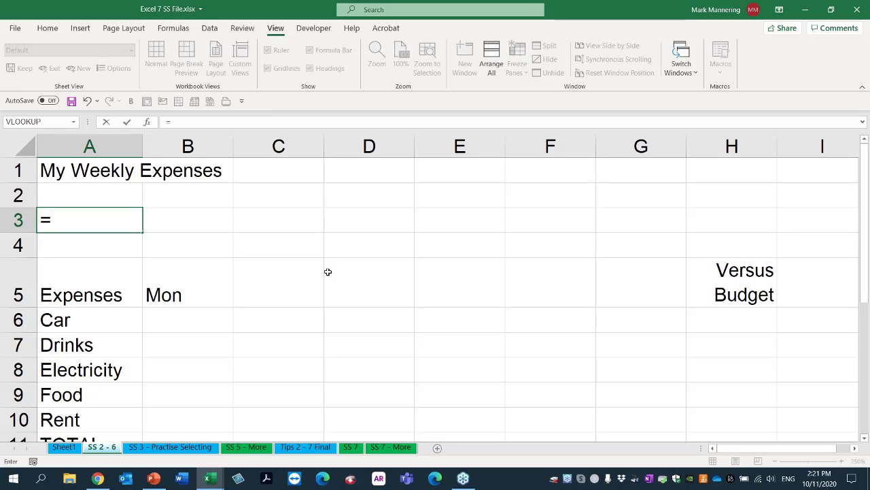
type("t")
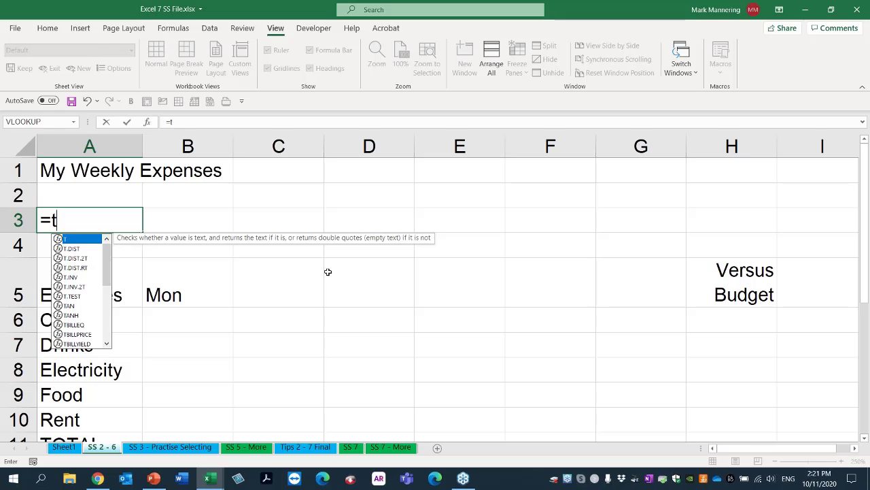
type("oda")
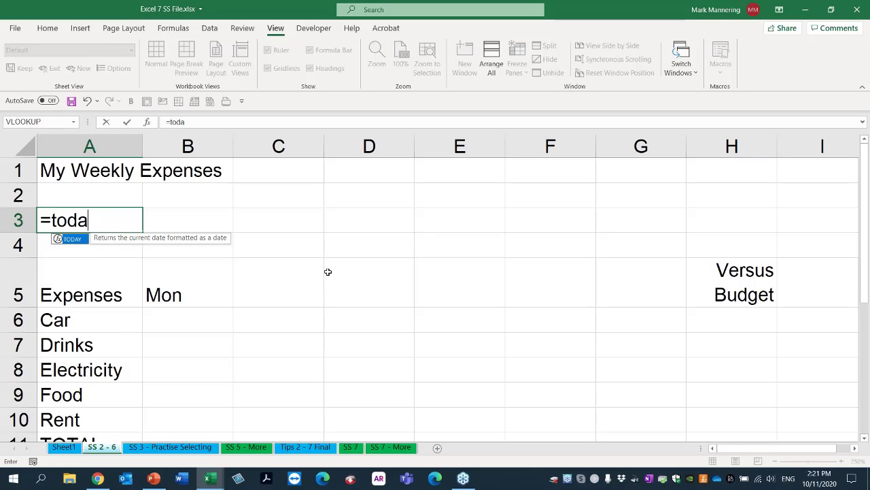
type("y()")
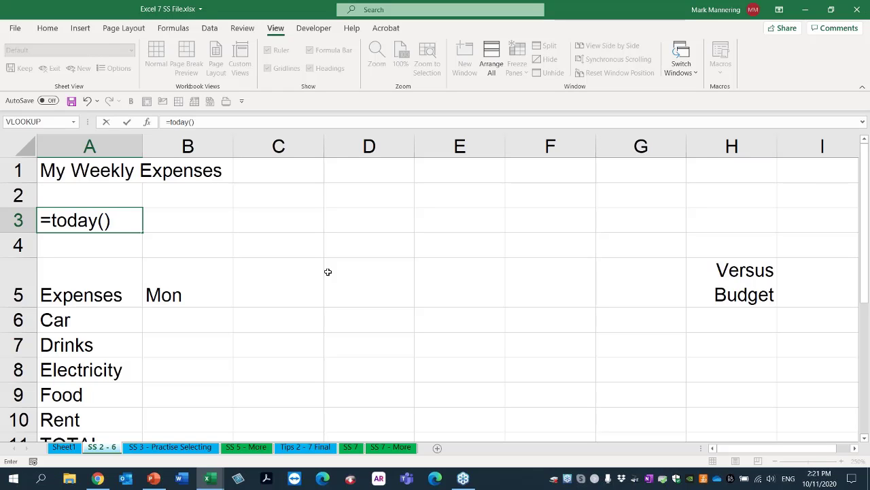
key("Return")
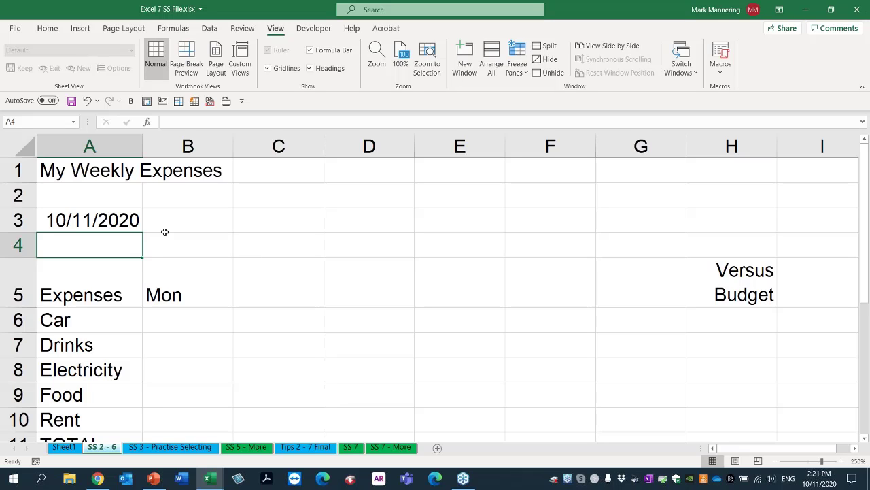
Check the TODAY formula in cell A3, open the cell's Format Cells settings, and leave them without making changes.
left_click(126, 223)
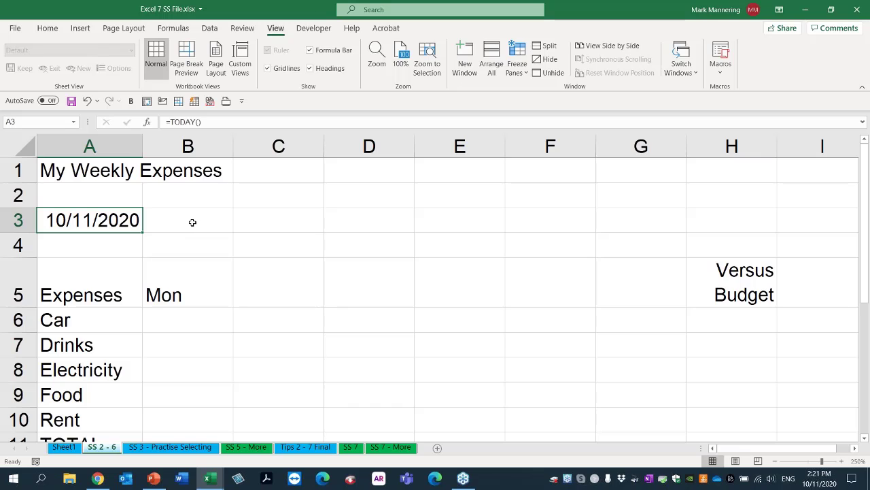
right_click(88, 219)
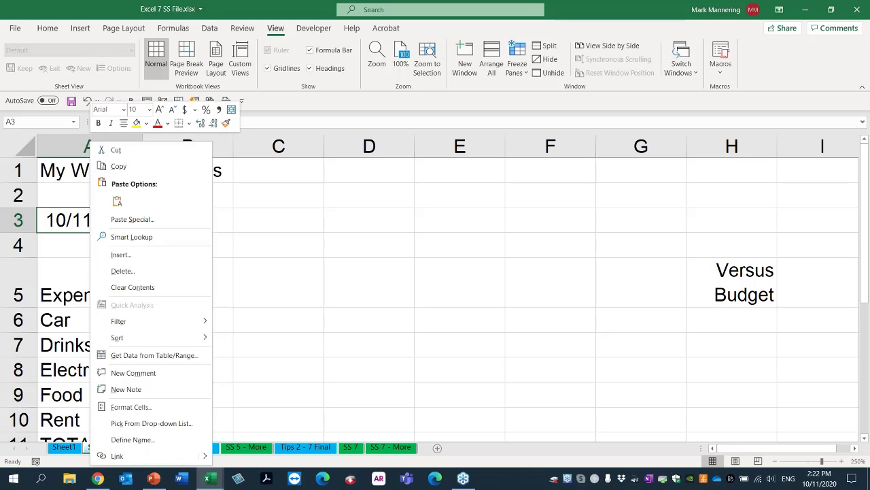
left_click(178, 407)
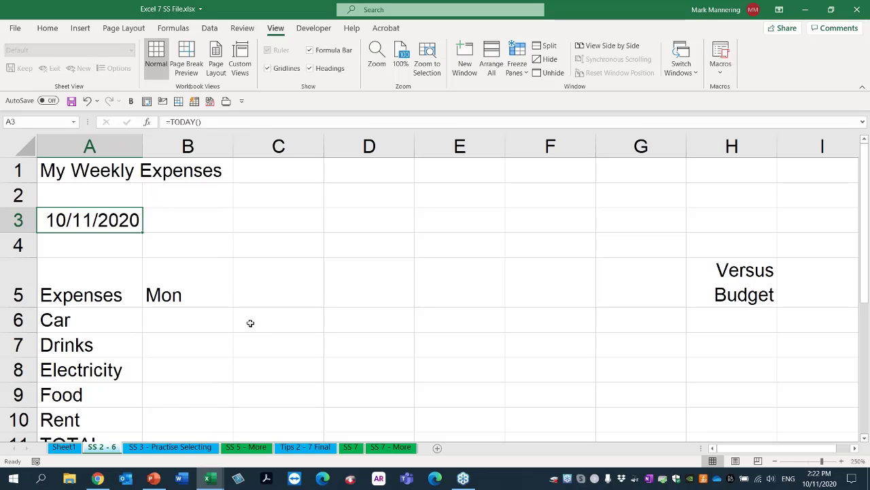
Examine the expenses table's heading row from Mon in B5 across to G5, along with the title and expense rows.
left_click(197, 294)
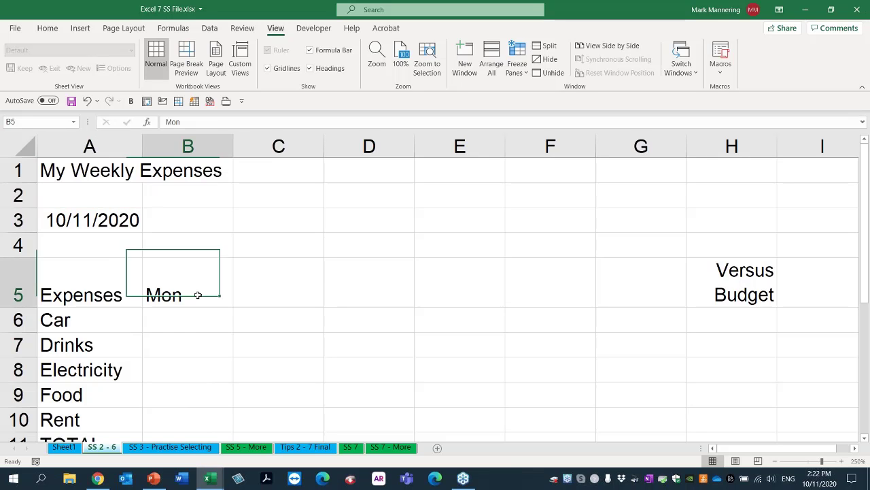
left_click(80, 174)
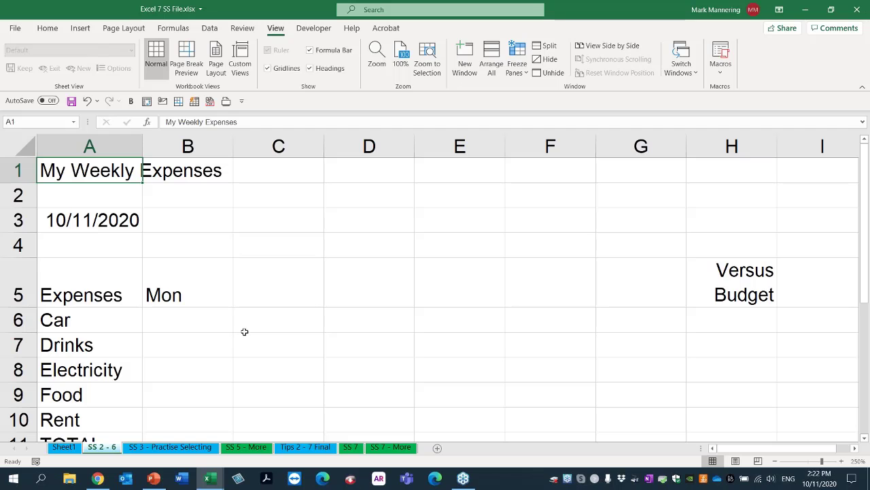
left_click(205, 299)
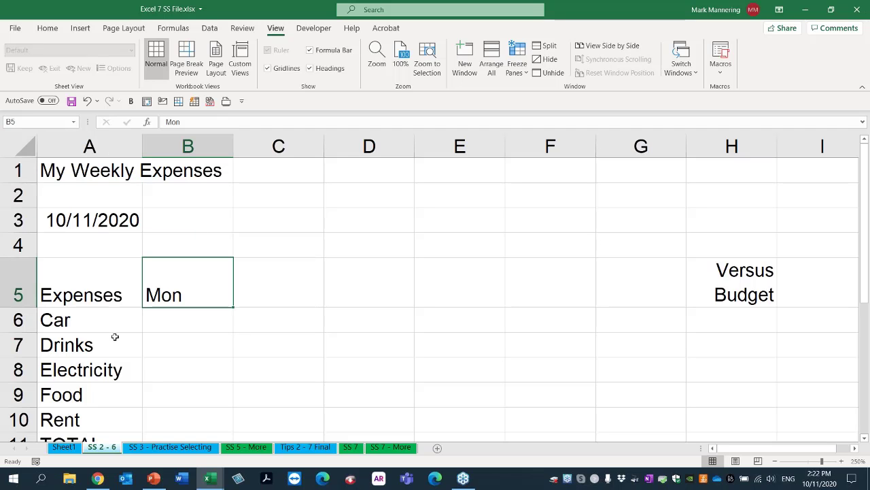
scroll(117, 333, "down", 1)
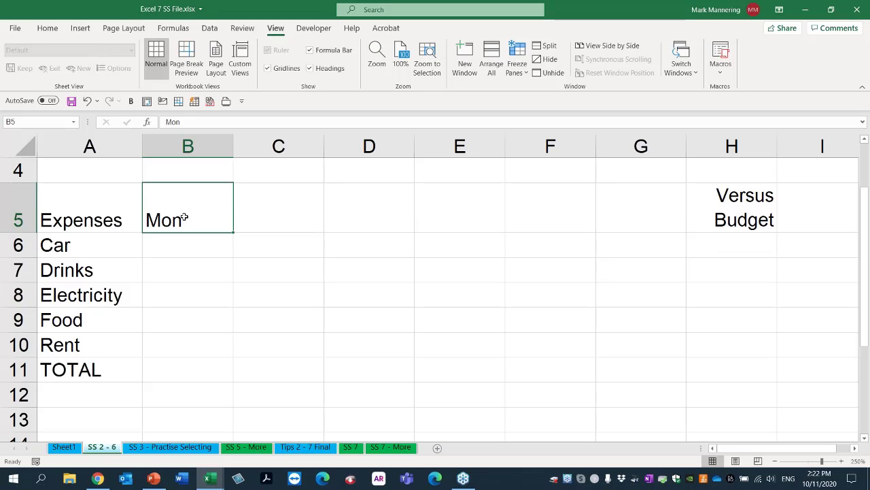
left_click(279, 216)
left_click(369, 215)
left_click(447, 214)
left_click(544, 214)
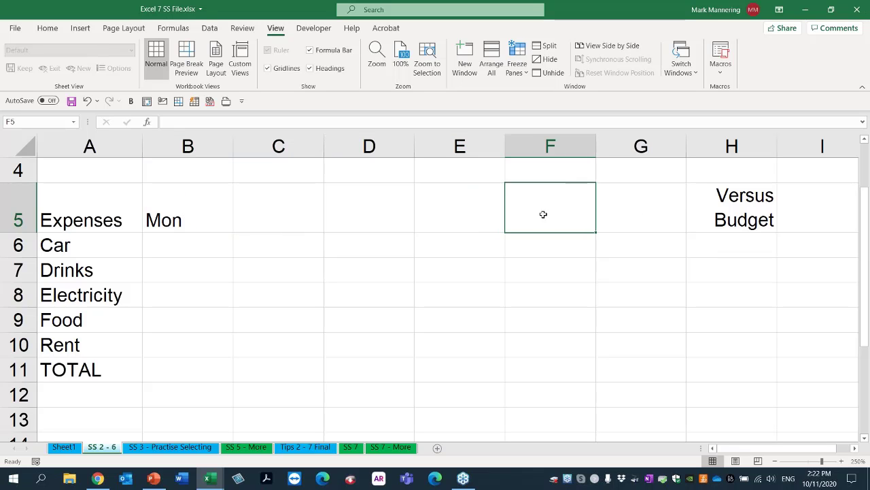
left_click(639, 208)
scroll(530, 328, "up", 1)
scroll(529, 328, "up", 2)
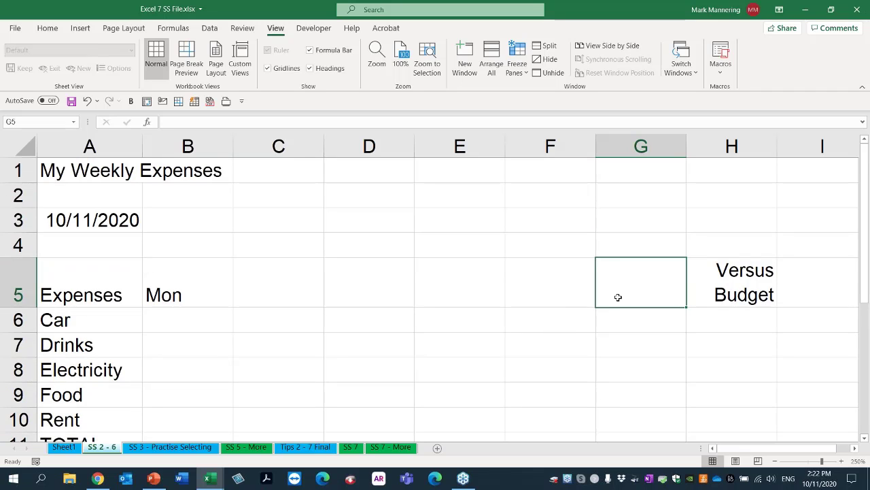
left_click(211, 367)
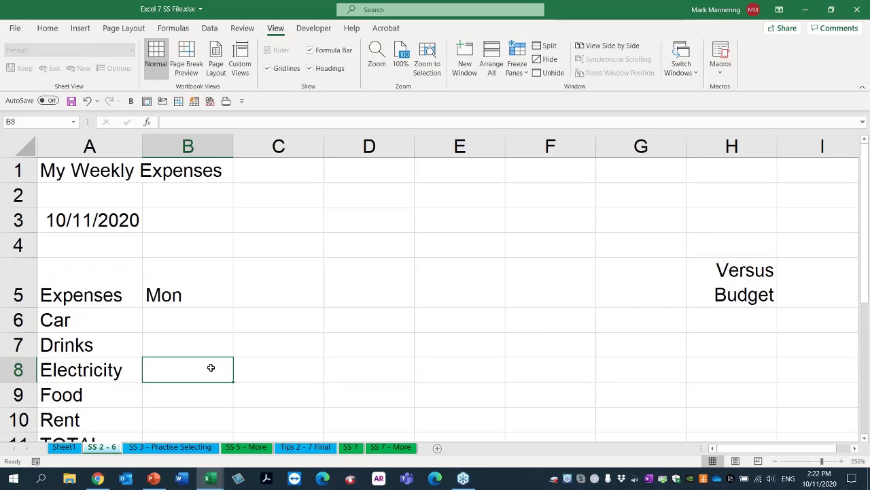
Inspect the weekday heading cells from B5 to G5 individually and as a range, returning to the Mon cell.
left_click(195, 292)
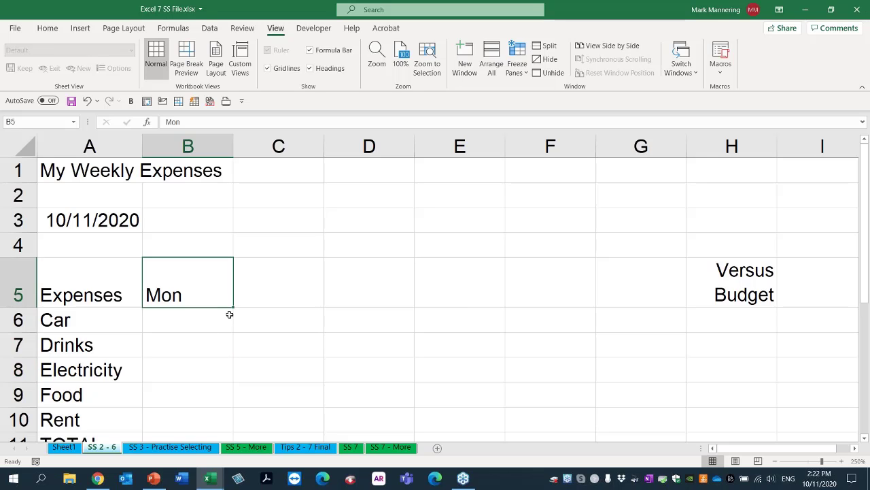
left_click(269, 296)
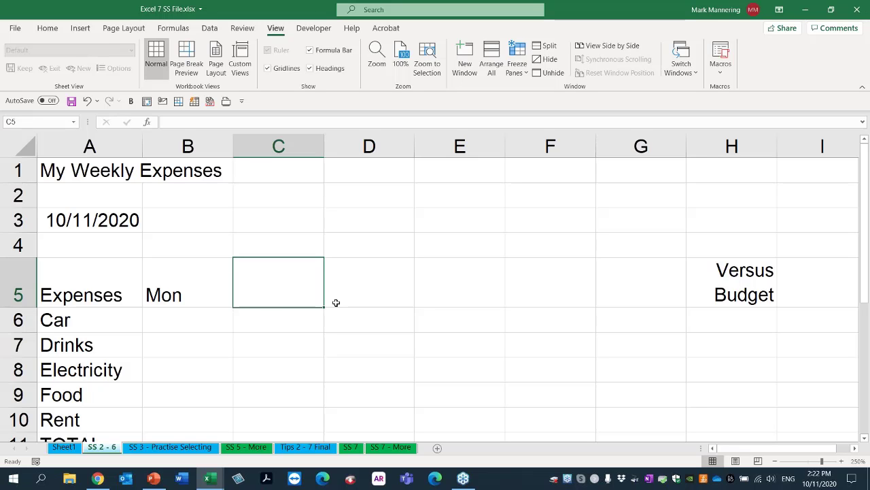
left_click(359, 290)
left_click(446, 272)
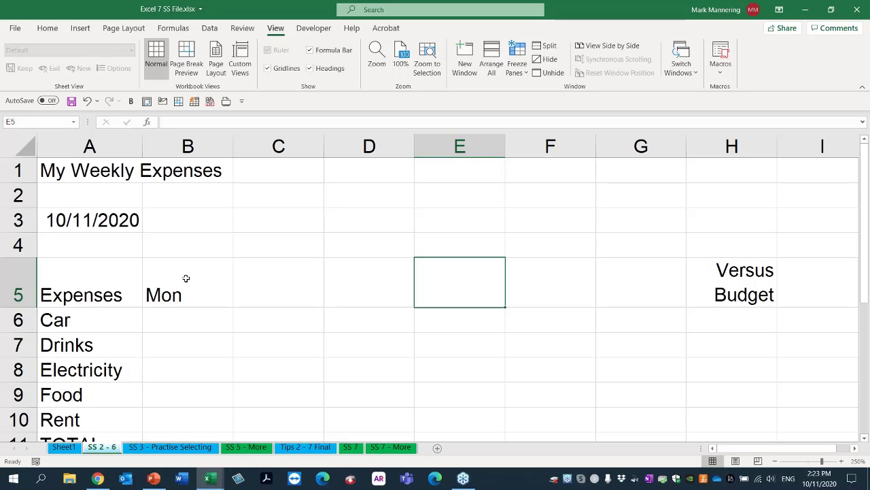
left_click_drag(181, 285, 603, 286)
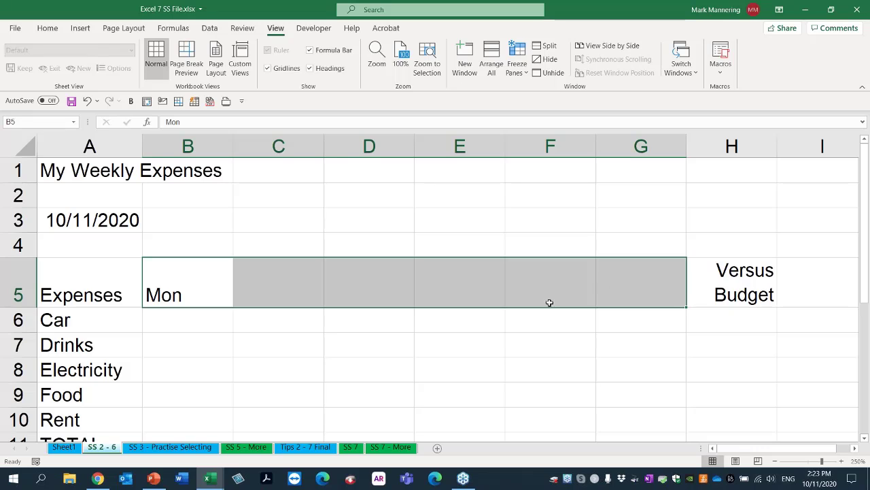
left_click(249, 336)
left_click(189, 292)
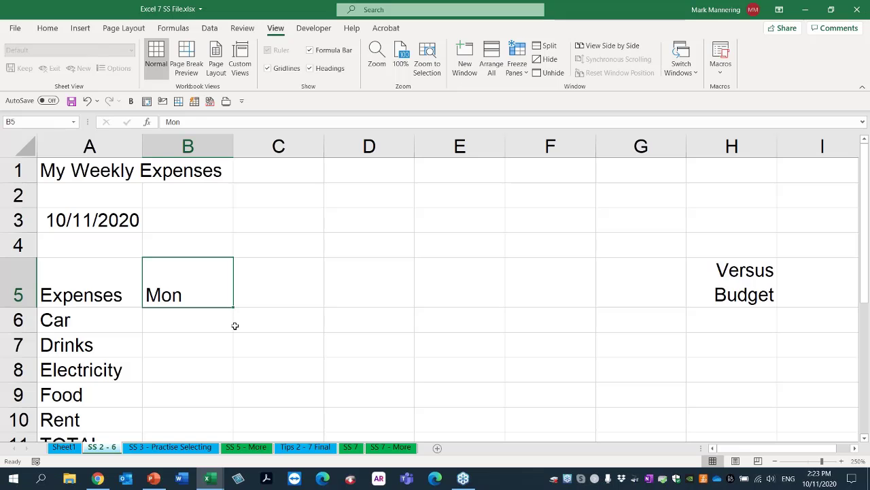
Enter the note "Fill handle" in cell F1 and delete it again.
left_click(289, 219)
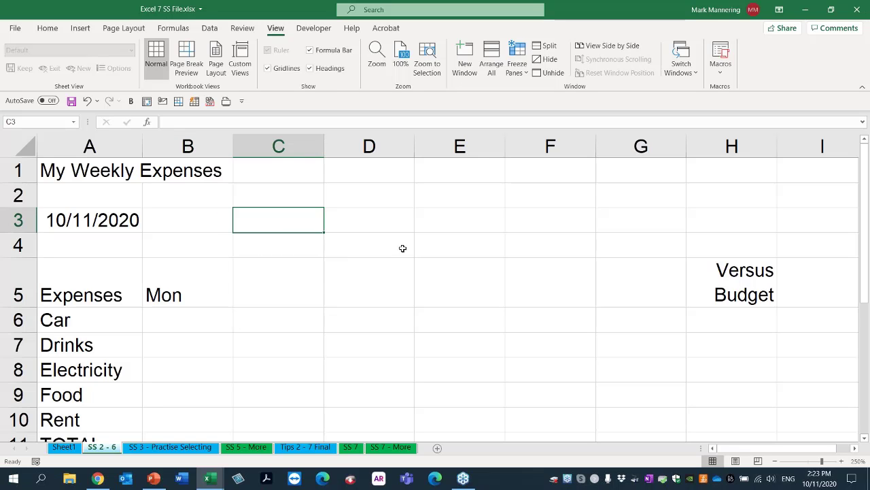
left_click(465, 217)
left_click(389, 192)
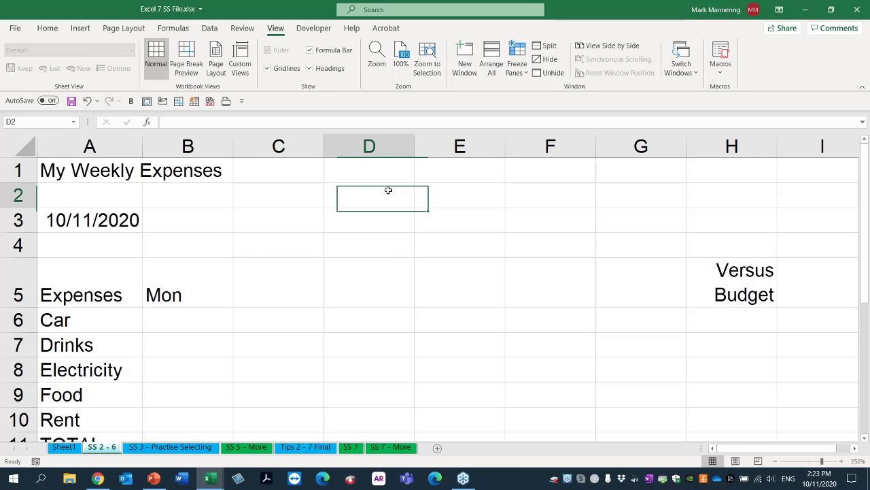
left_click(465, 190)
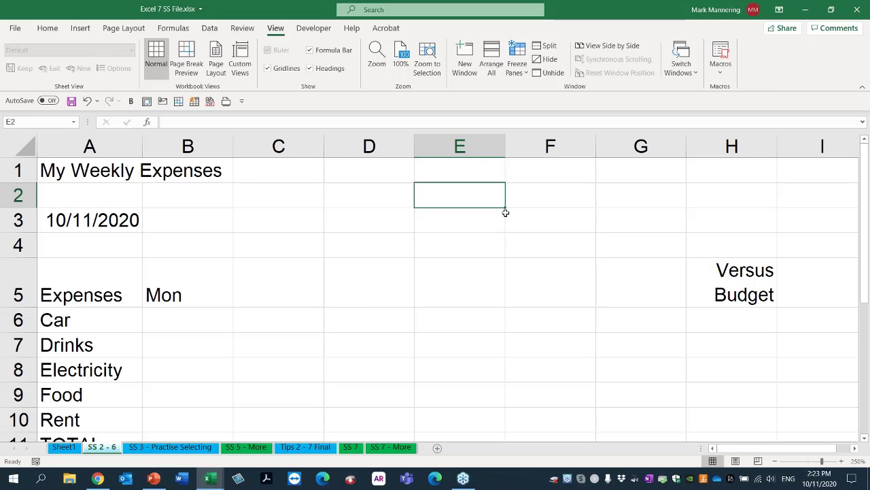
left_click(534, 171)
type("Fil")
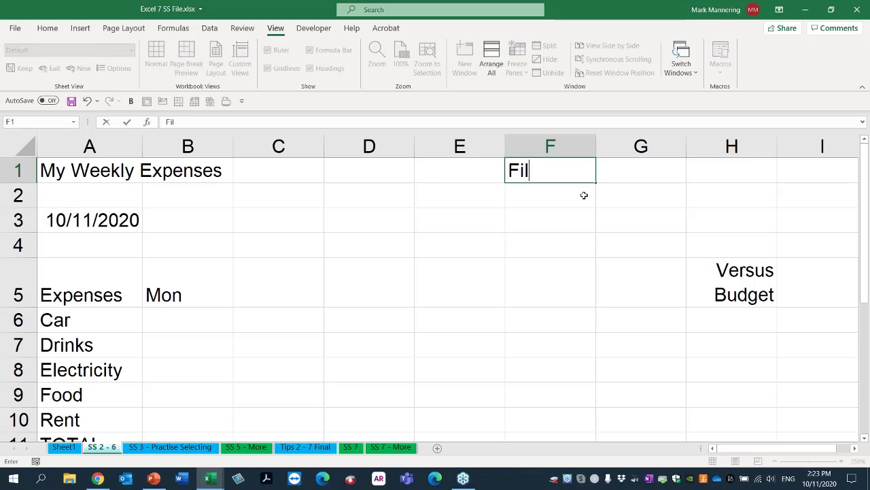
type("l handle")
key("Return")
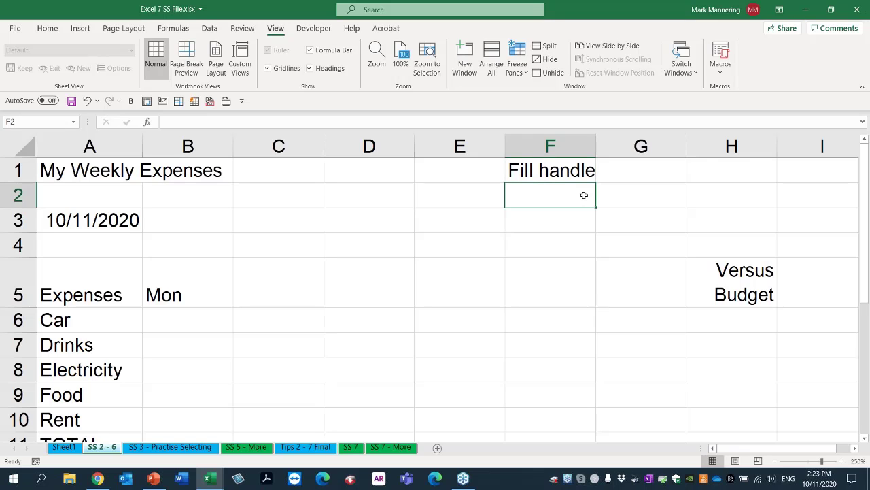
left_click(554, 171)
key("Delete")
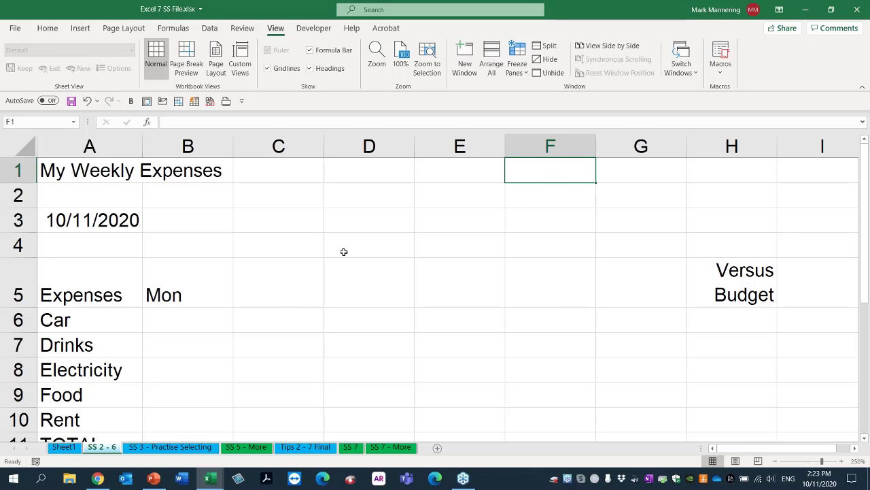
Fill the weekday series from Mon in B5 across to G5, and undo the fill.
left_click(177, 293)
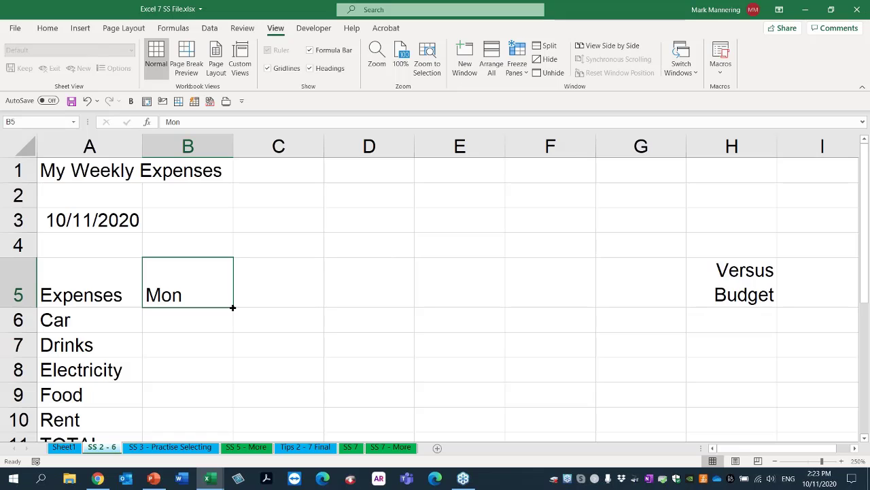
left_click_drag(232, 307, 657, 304)
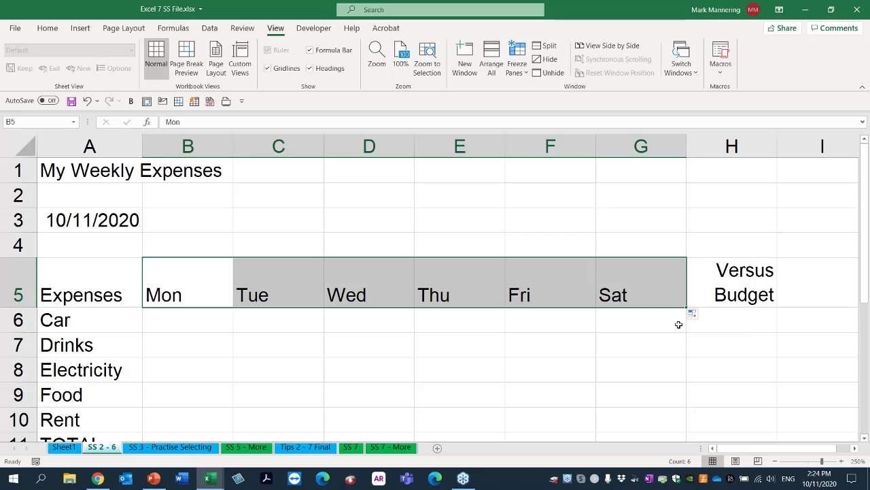
key("ctrl+z")
left_click(462, 369)
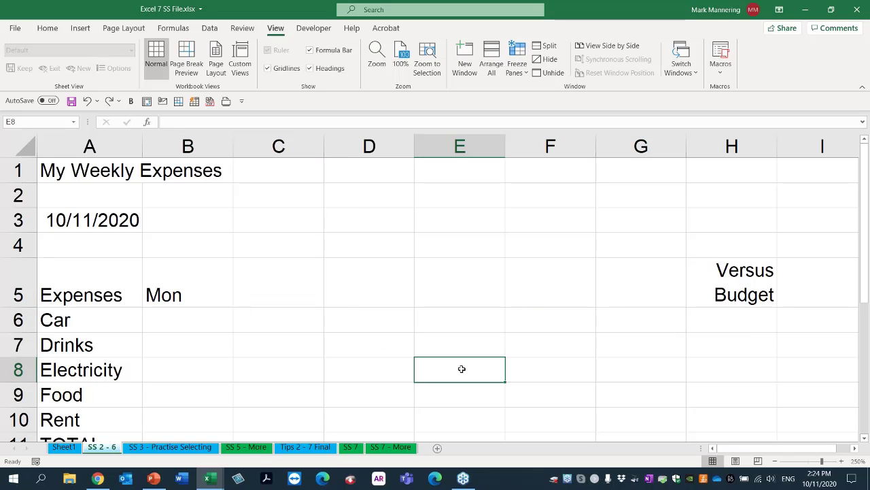
left_click(360, 375)
Replace the heading in B5 with MON in capitals and fill the weekday series across to G5.
left_click(186, 300)
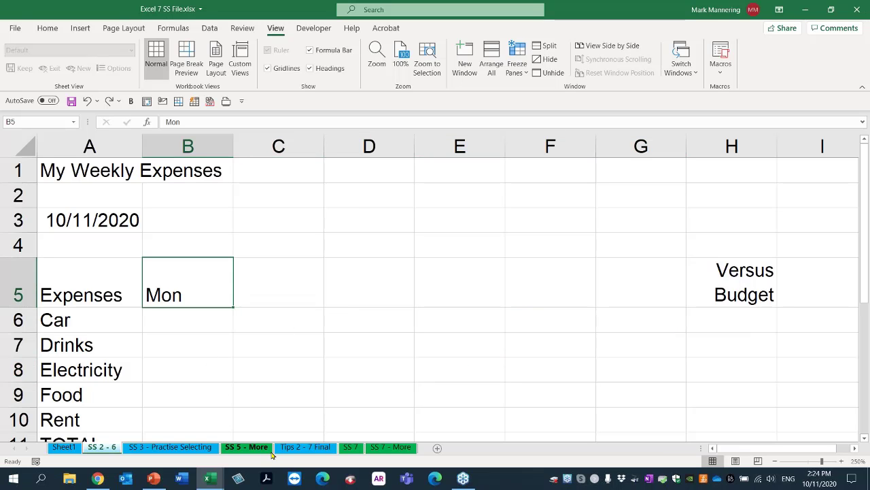
key("Delete")
type("MON")
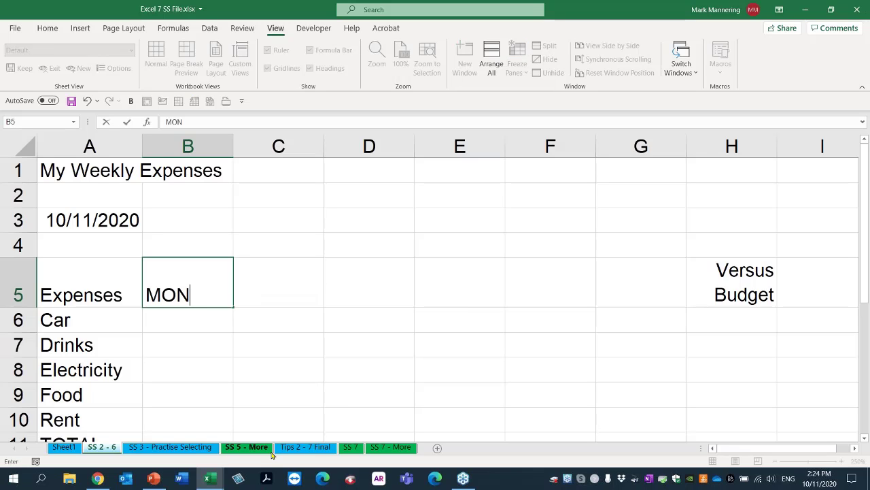
key("Return")
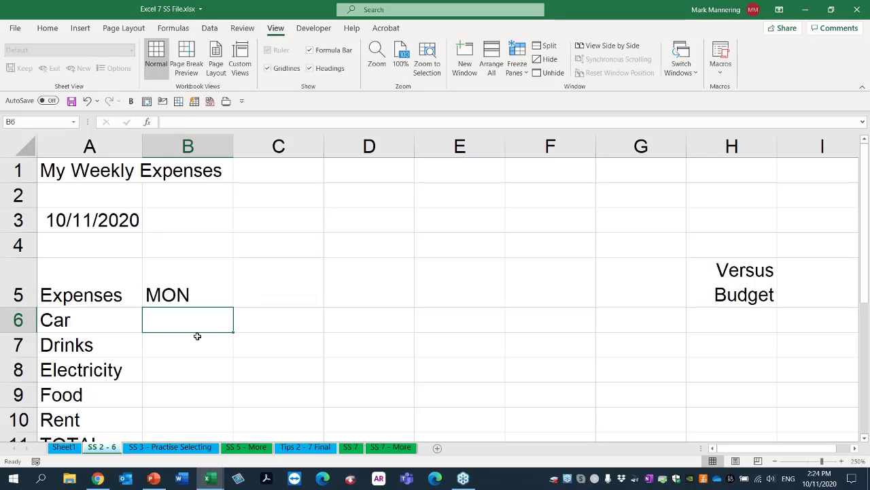
left_click(185, 294)
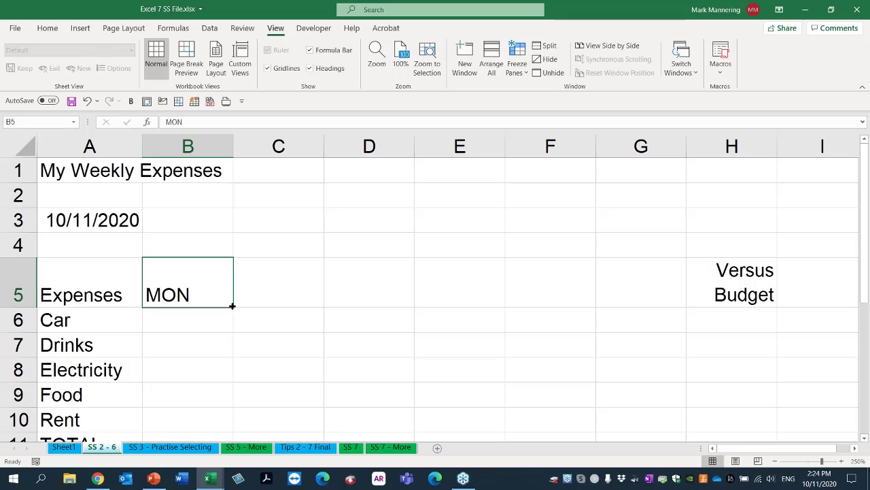
left_click_drag(232, 306, 669, 311)
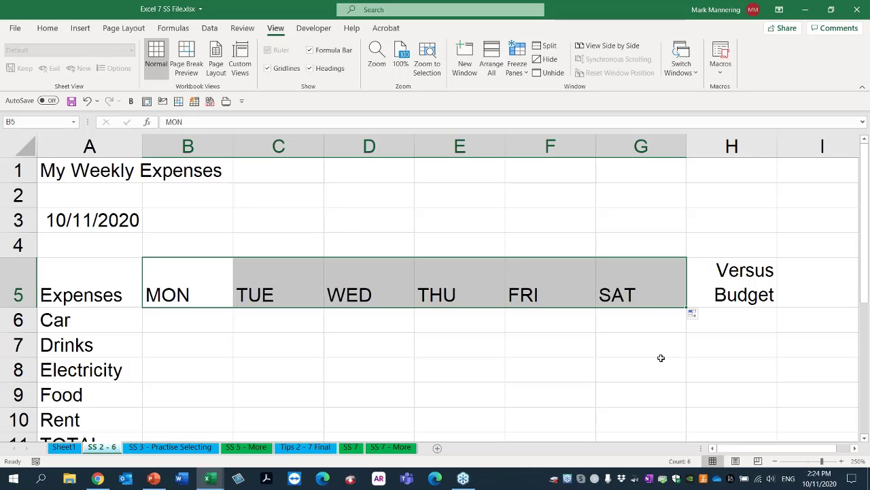
Switch the autofill option for the B5:G5 headings to Copy Cells, and back to Fill Series.
left_click(695, 314)
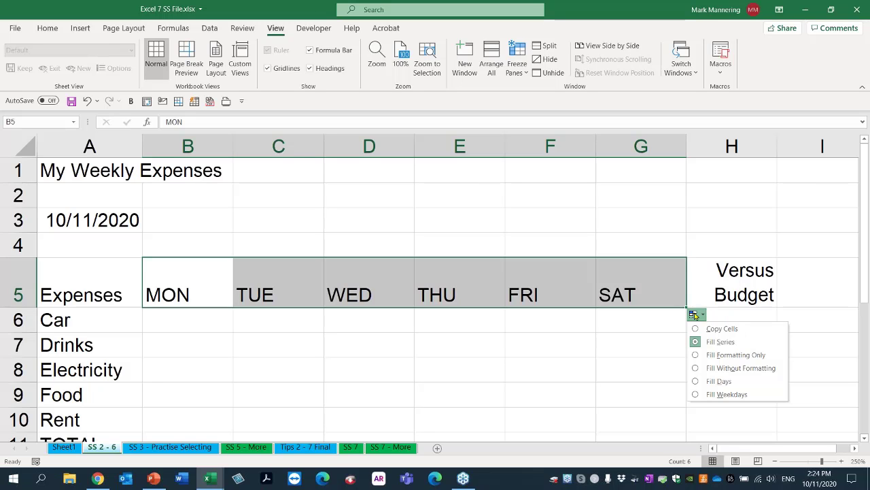
left_click(738, 329)
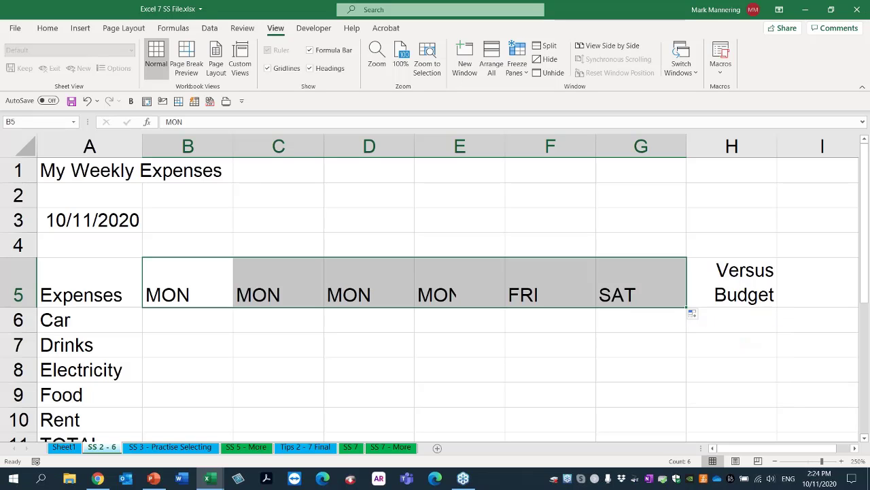
left_click(542, 371)
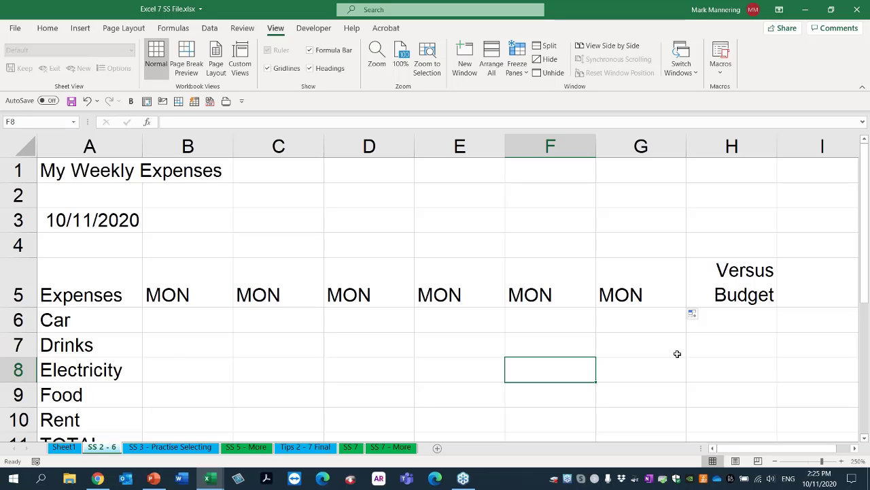
left_click(694, 316)
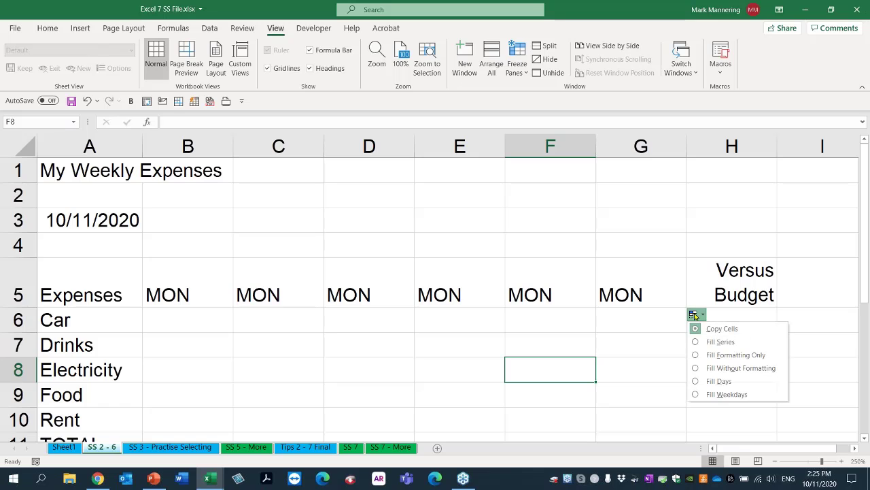
left_click(723, 342)
Enter Monday's first expenses in column B: 30 for Car in B6 and 500 for Drinks in B7.
left_click(167, 330)
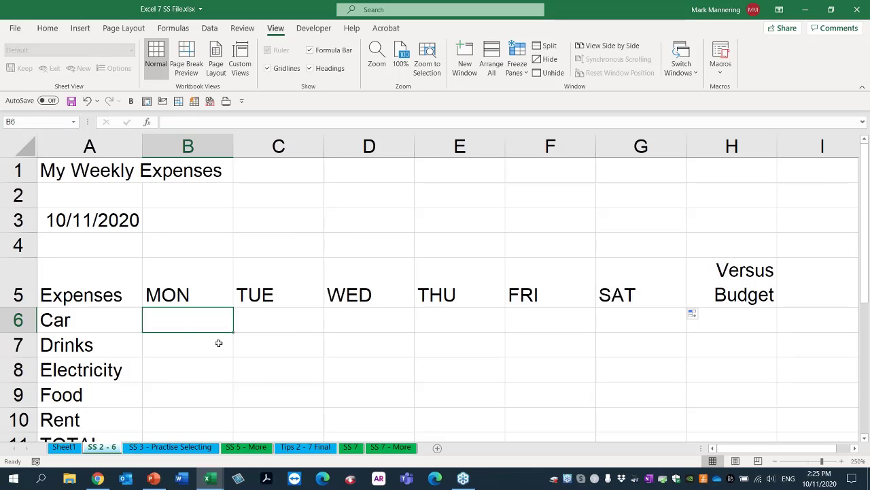
left_click(272, 366)
scroll(273, 368, "down", 1)
scroll(273, 367, "down", 1)
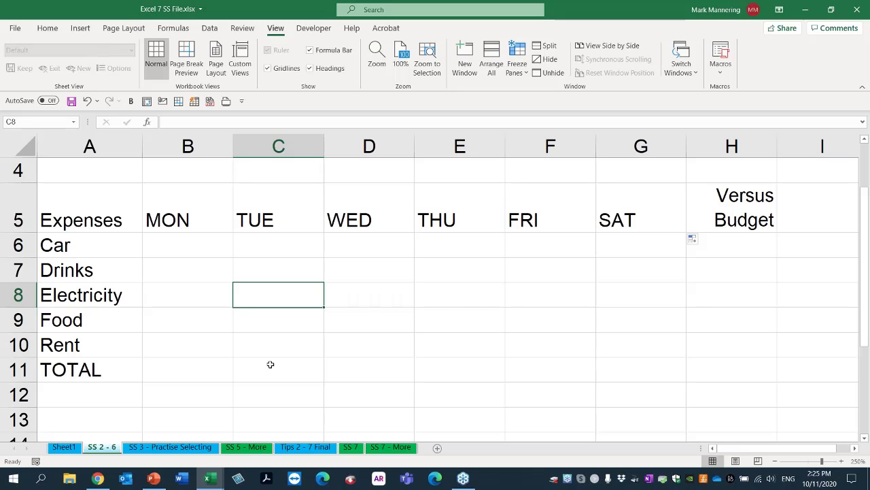
left_click(190, 249)
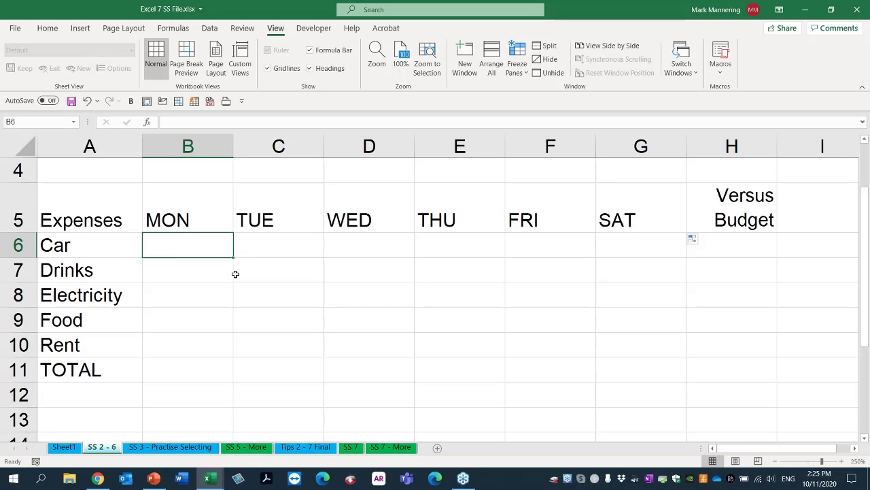
type("30")
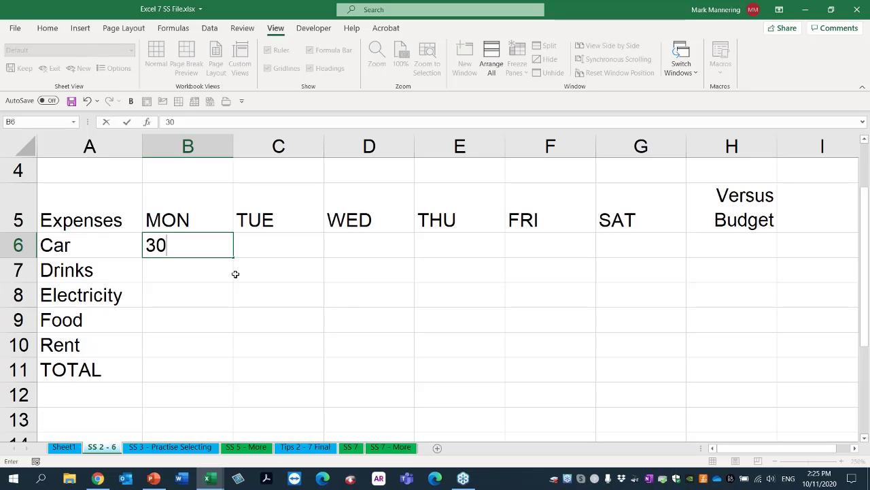
key("Return")
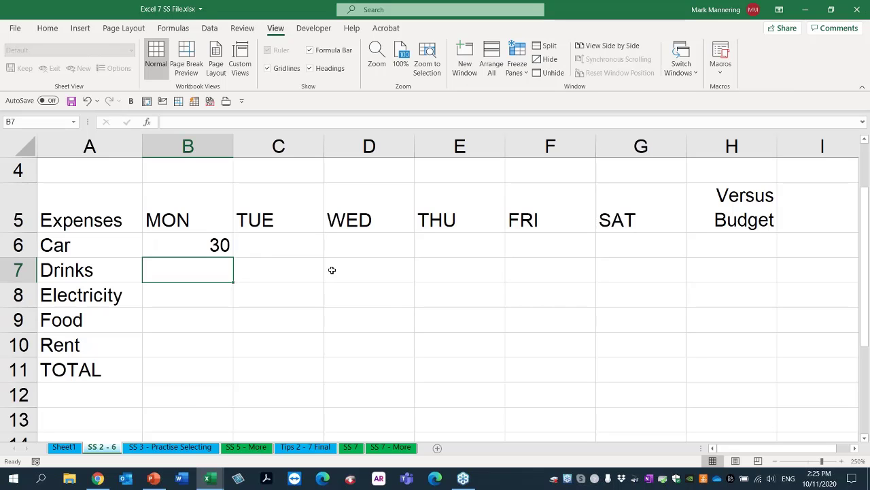
type("500")
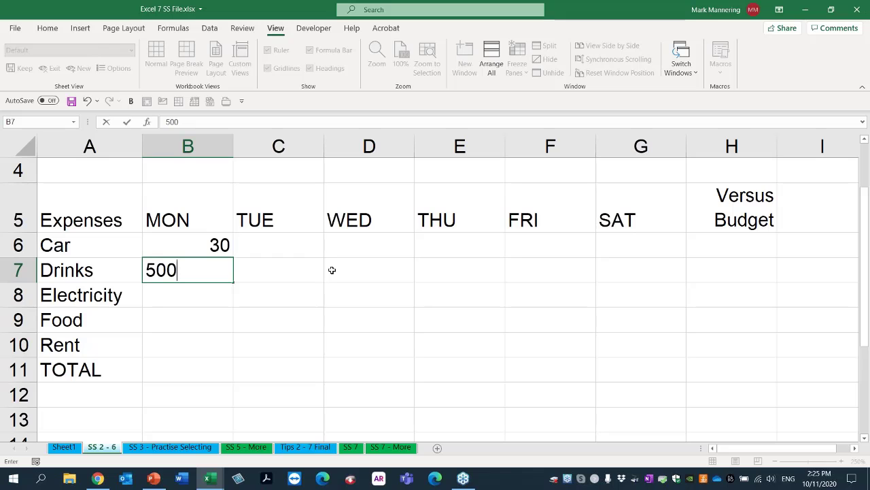
key("Return")
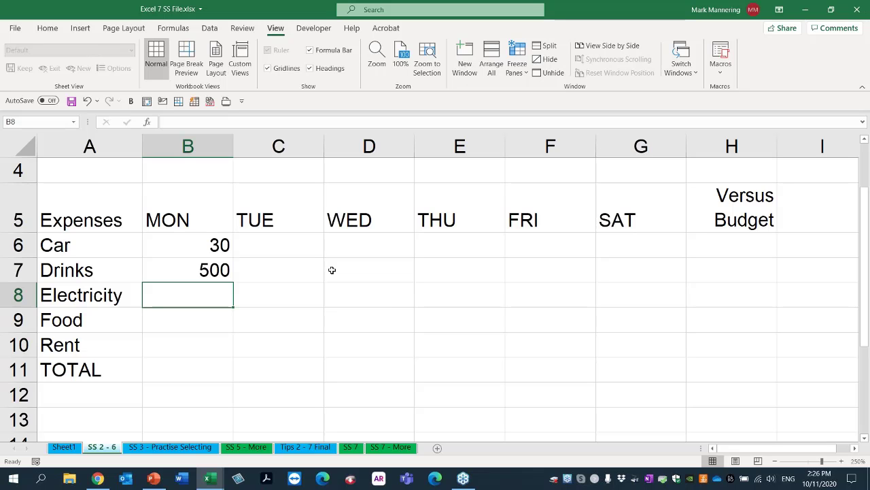
Enter Monday's remaining expenses: 30 for Electricity in B8, 40 for Food in B9 and 30 for Rent in B10.
key("F2")
type("30")
key("Return")
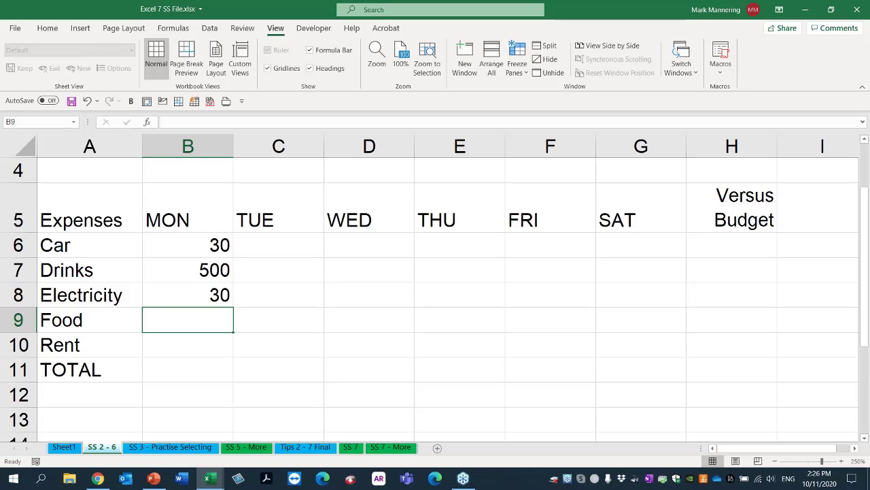
type("40")
key("Return")
type("30")
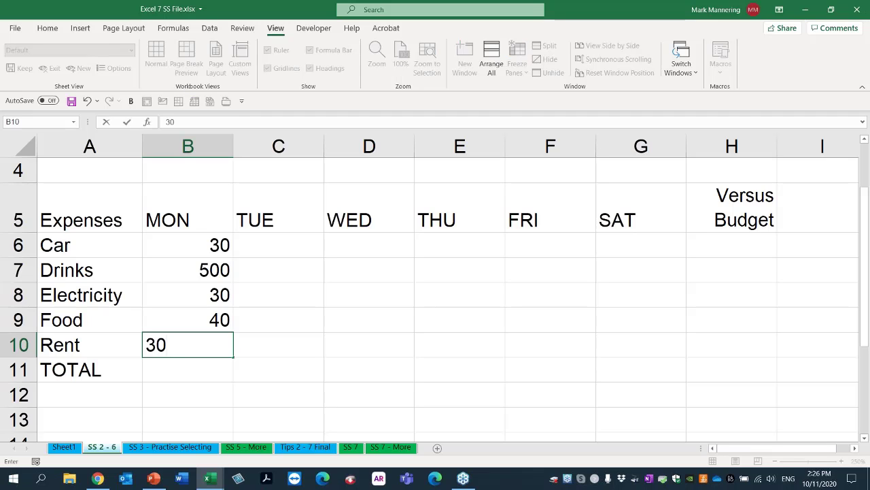
key("Return")
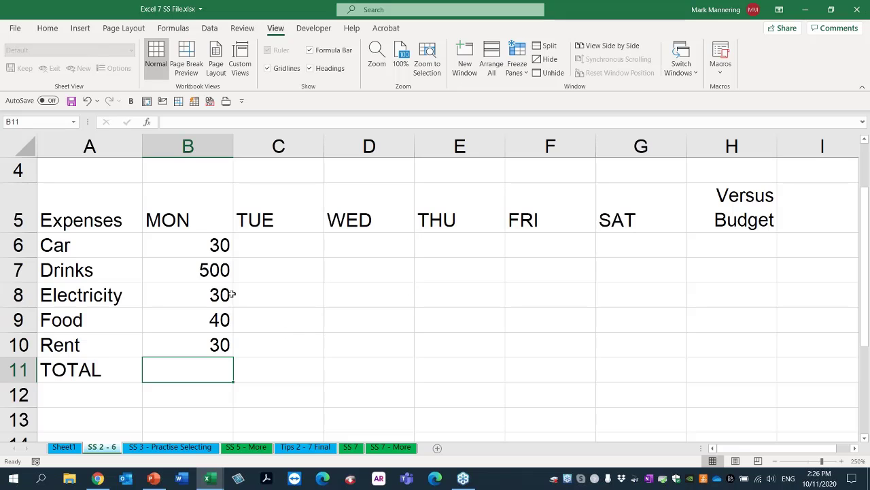
Enter Tuesday's expenses in C6:C10: Car 40, Drinks 60, Electricity 50, Food 40 and Rent 30.
left_click(269, 247)
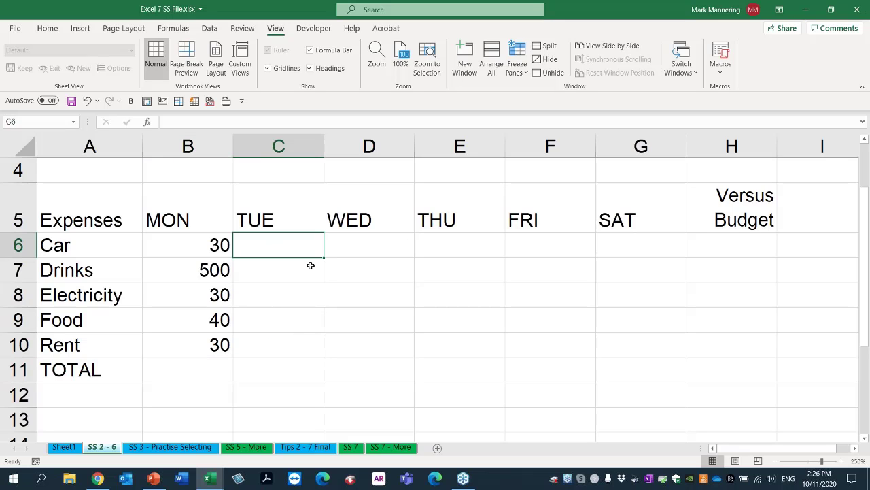
type("40")
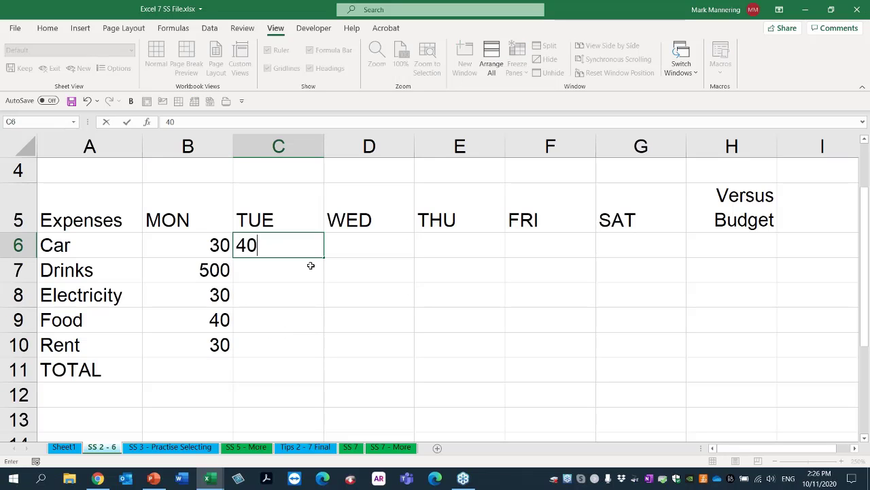
key("Return")
type("60")
key("Return")
type("50")
key("Return")
type("40")
key("Return")
type("3")
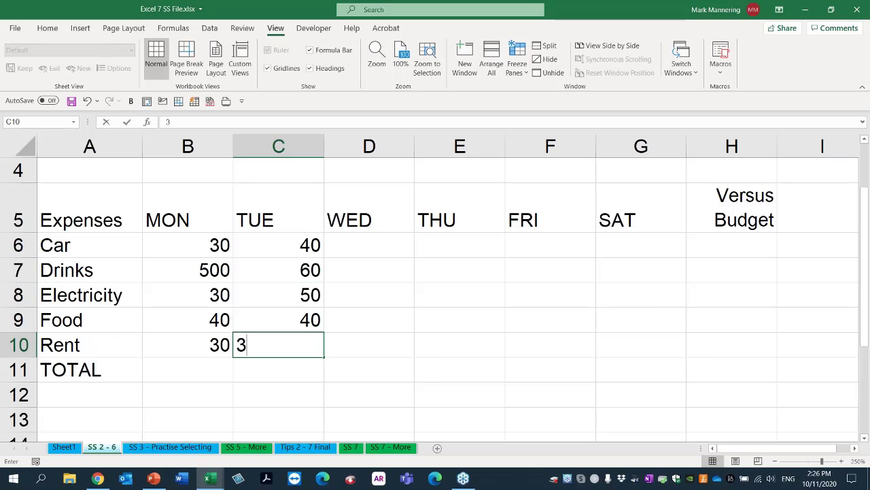
type("0")
key("Return")
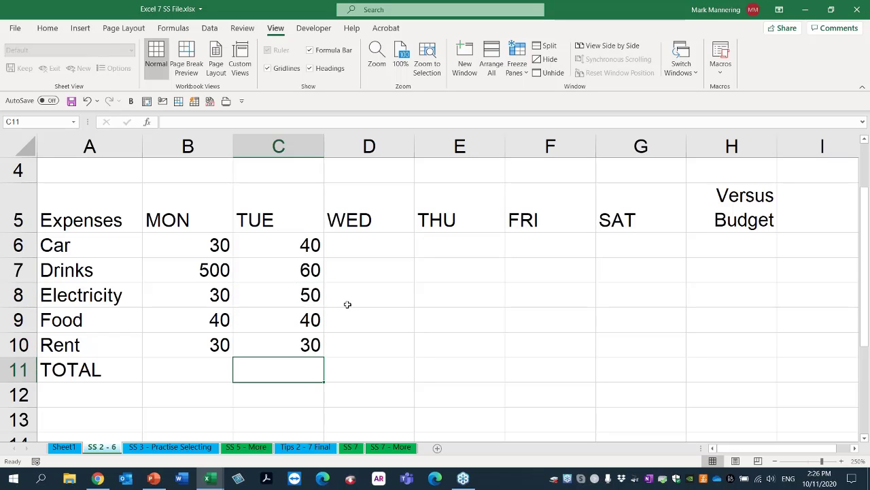
Enter Wednesday's expenses in D6:D10: Car 50, Drinks 60, Electricity 40, Food 30 and Rent 20.
left_click(381, 247)
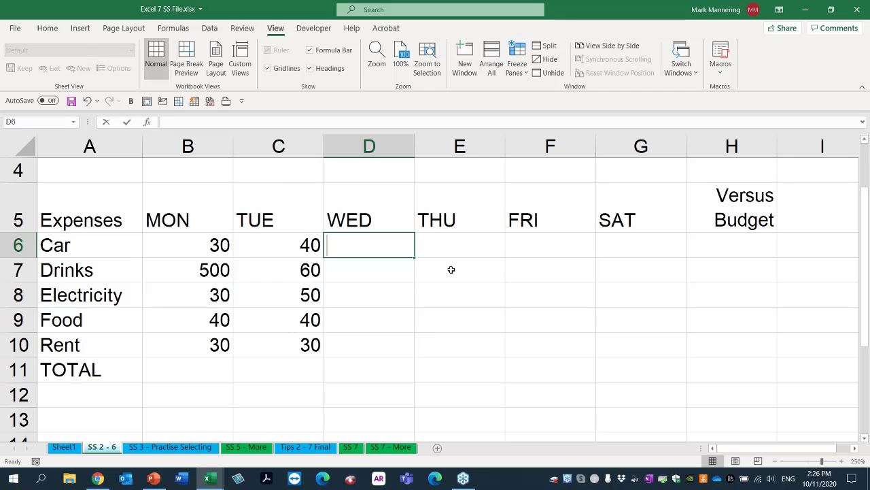
type("50")
key("Return")
type("60")
key("Return")
type("40")
key("Return")
type("30")
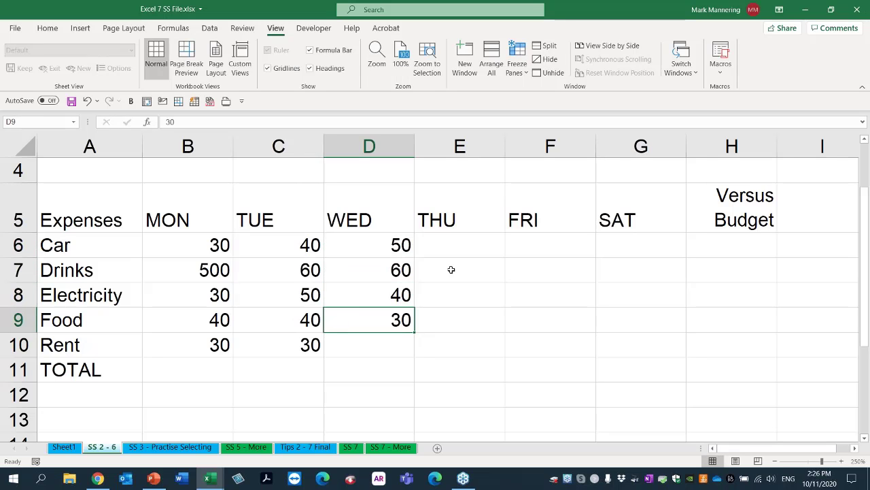
key("Return")
type("20")
key("Return")
type("40")
key("Return")
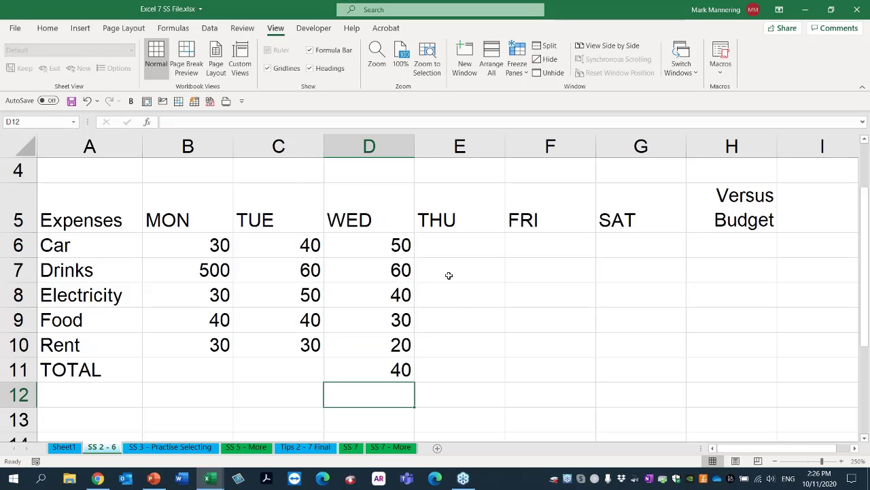
left_click(350, 371)
key("Delete")
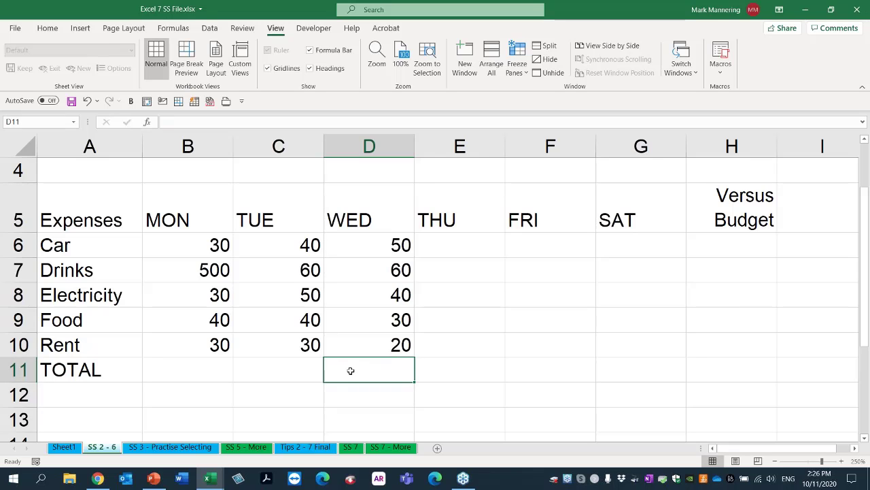
Clear the Monday to Wednesday expense amounts in B6:D10.
left_click(472, 246)
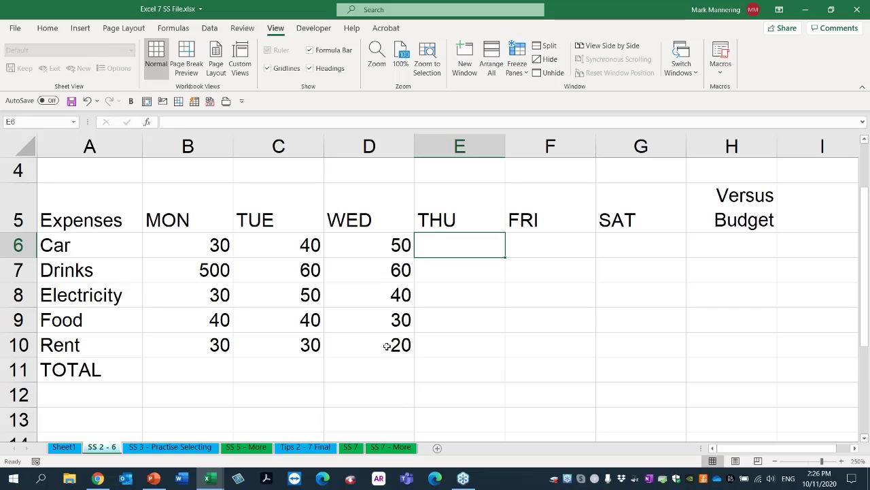
left_click_drag(388, 345, 180, 245)
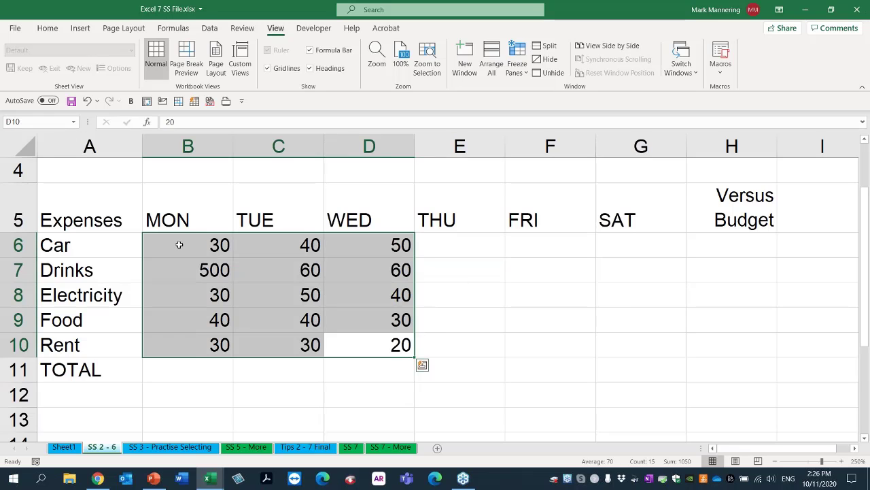
key("Delete")
left_click(478, 336)
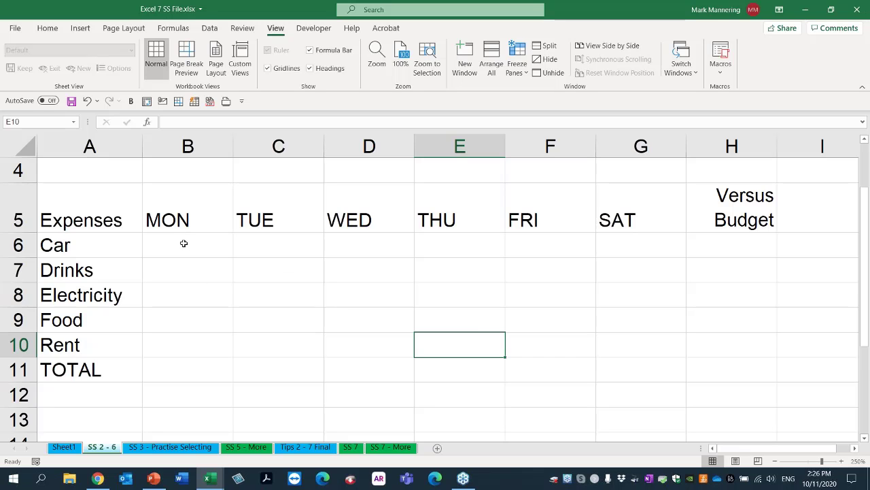
Select B6:G10 as the entry range and fill Monday's column with 30, 400, 60, 50 and 40.
left_click_drag(184, 244, 636, 346)
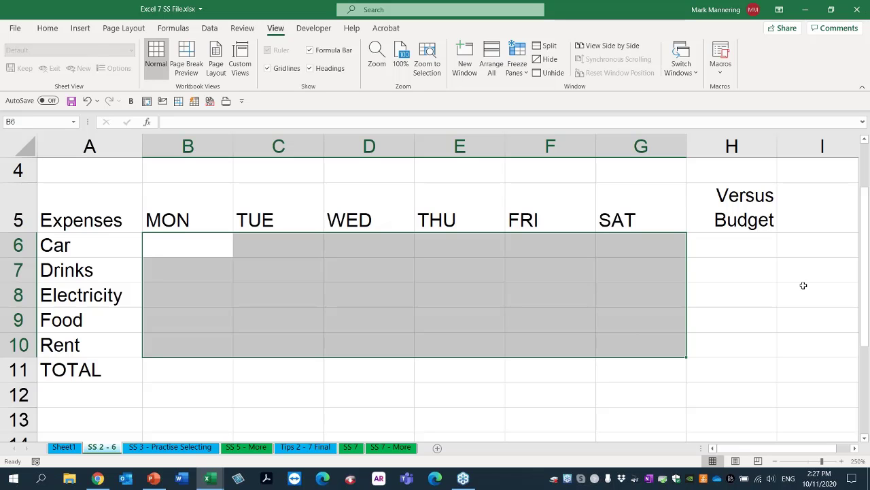
type("30")
key("Return")
type("400")
key("Return")
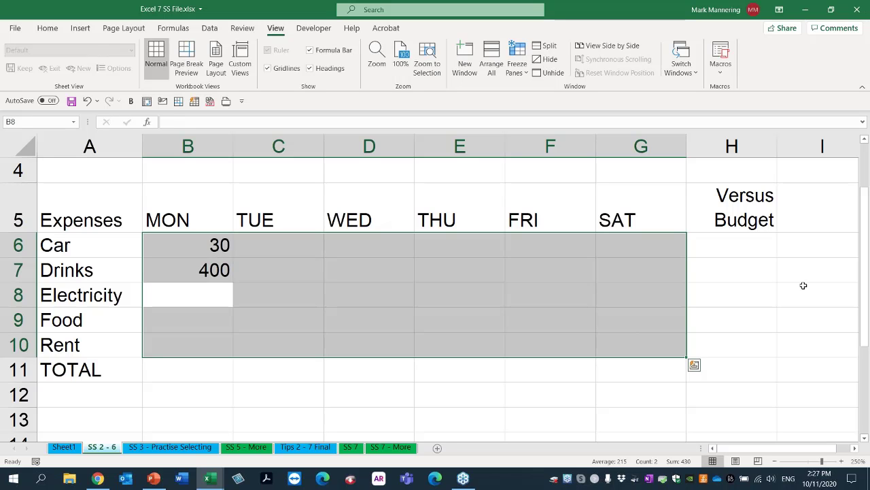
type("60")
key("Return")
type("50")
key("Return")
type("40")
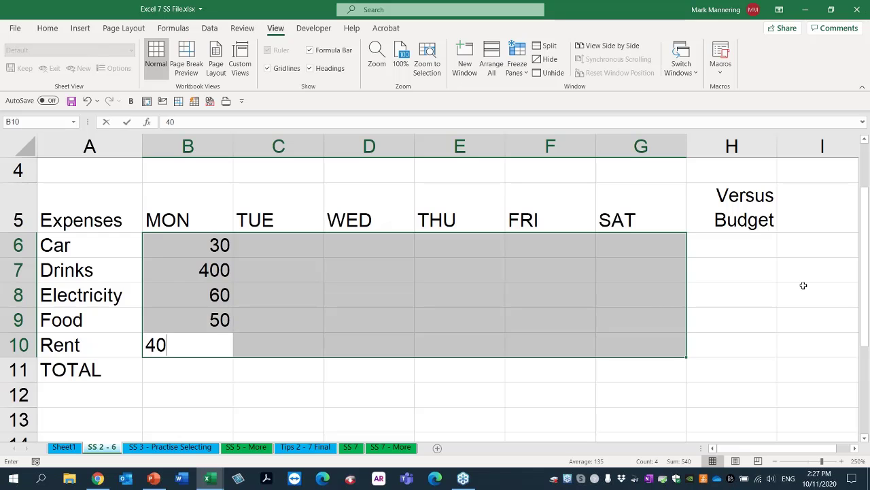
key("Return")
Continue through the selected range with Tuesday's amounts in C6:C10: 30, 20, 30, 20 and 60.
type("30")
key("Return")
type("20")
key("Return")
type("30")
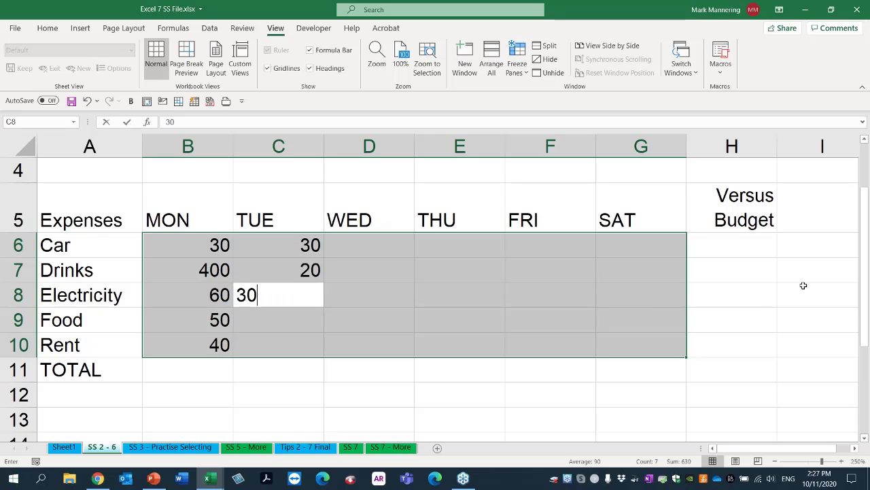
key("Return")
type("20")
key("Return")
type("60")
key("Return")
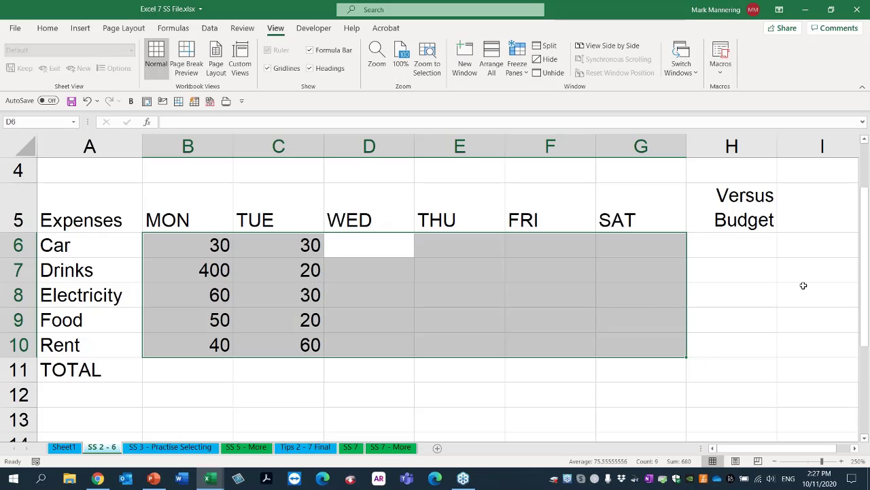
Enter Wednesday's amounts in D6:D10 of the selected range: 40, 30, 20, 40 and 30.
type("40")
key("Return")
type("30")
key("Return")
type("20")
key("Return")
type("40")
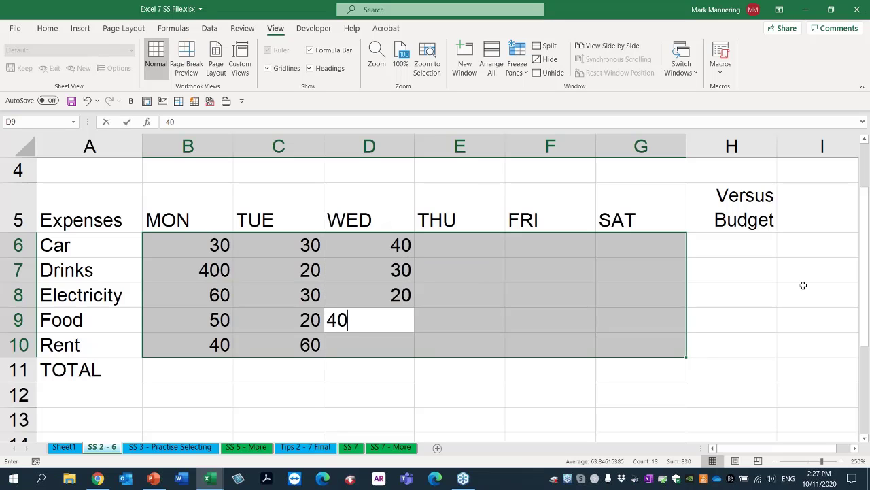
key("Return")
type("30")
key("Return")
Enter Thursday's amounts in E6:E10 of the selected range: 20, 30, 10, 30 and 20.
type("20")
key("Return")
type("30")
key("Return")
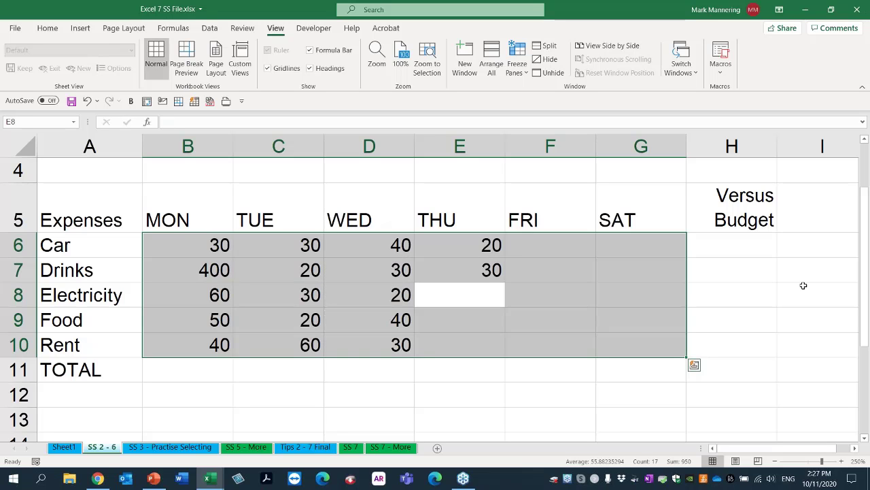
type("10")
key("Return")
type("30")
key("Return")
type("20")
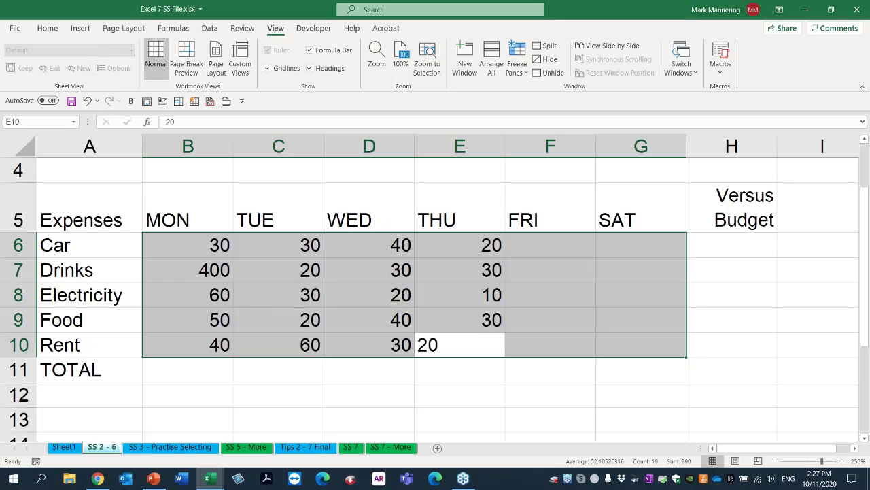
key("Return")
Enter Friday's amounts in F6:F10 of the selected range: 80, 30, 40, 30 and 60.
type("80")
key("Return")
type("30")
key("Return")
type("40")
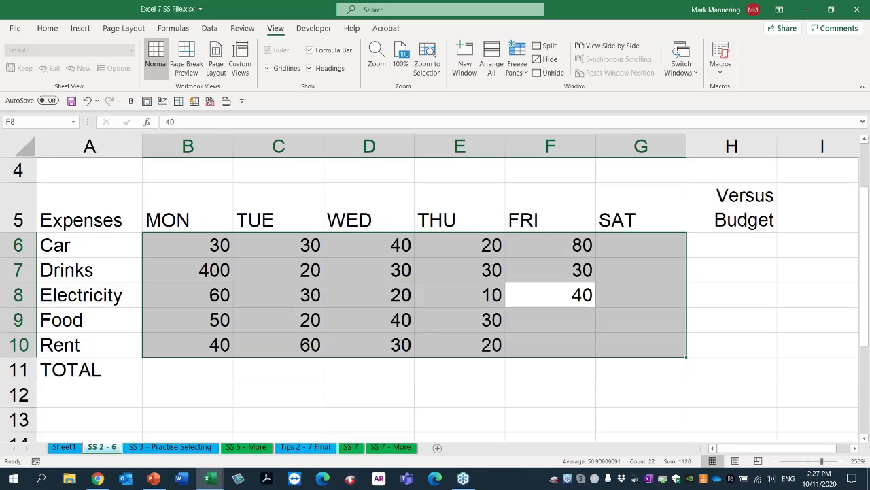
key("Return")
type("30")
key("Return")
type("60")
key("Return")
Complete the selected range with Saturday's amounts in G6:G10: 80, 60, 50, 30 and 40.
type("80")
key("Return")
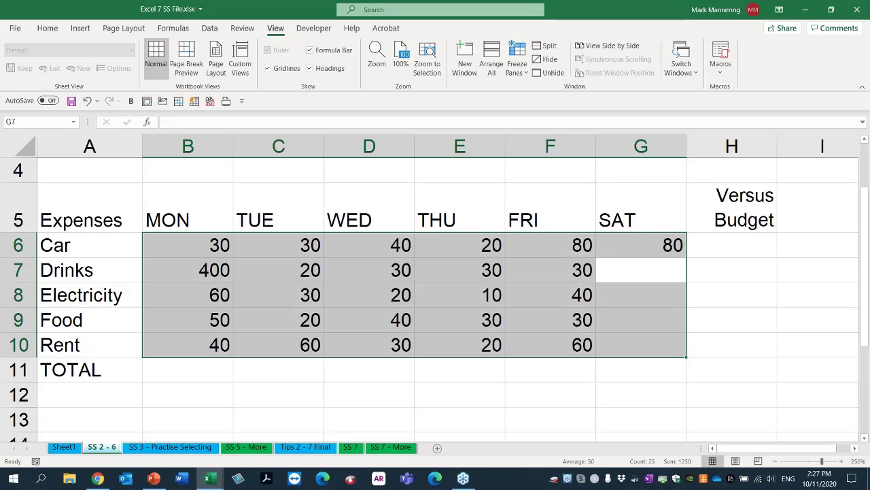
type("60")
key("Return")
type("50")
key("Return")
type("30")
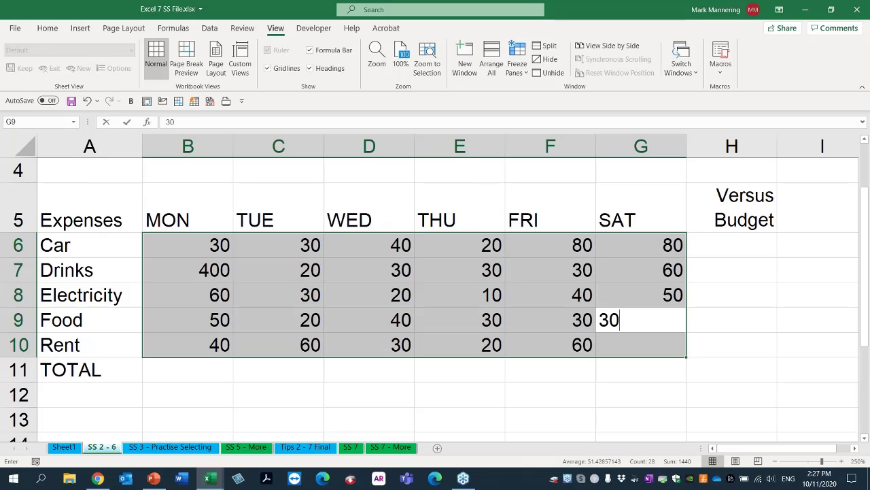
key("Return")
type("40")
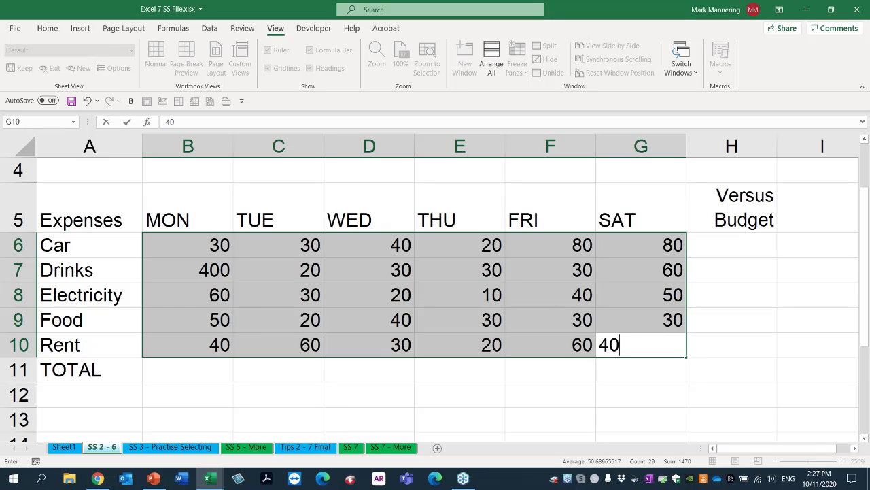
key("Return")
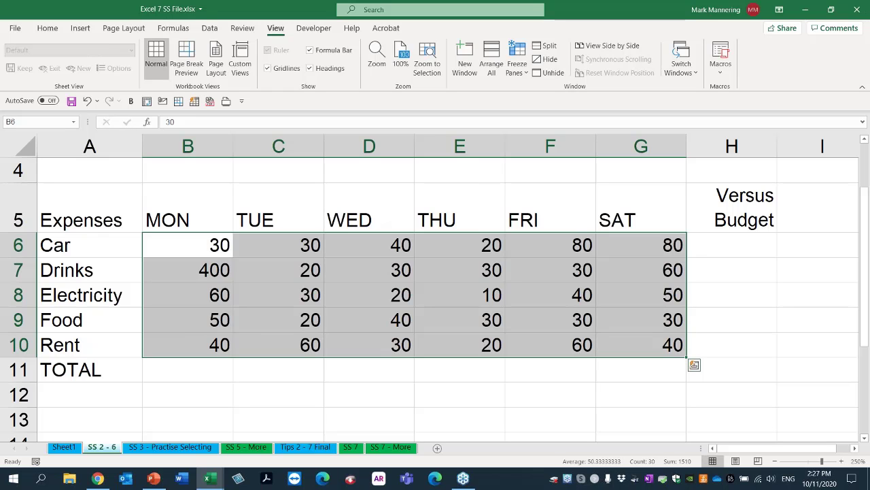
Cycle the active cell through every amount in B6:G10, wrapping back into Monday's column, and release the selection.
key("Return")
key("Return")
key("Return")
key("Return")
key("Return")
key("Return")
key("Return")
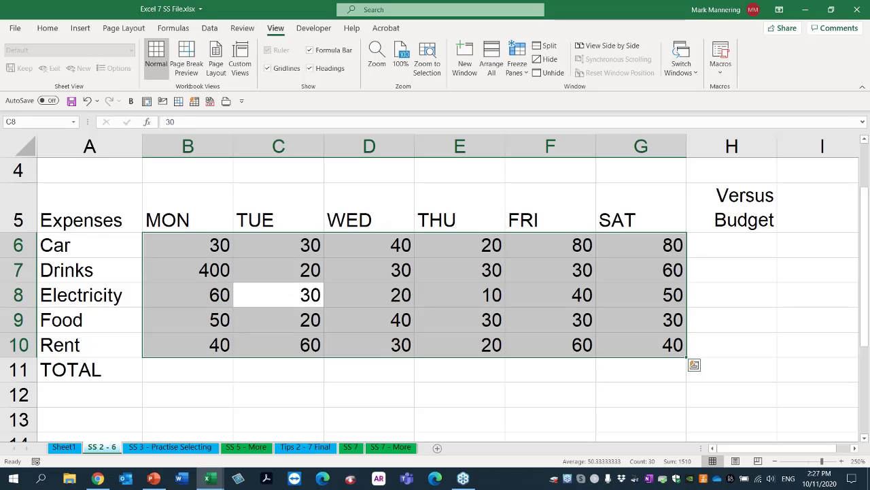
key("Return")
key("Return")
key("Return")
key("Return")
key("Return")
key("Return")
key("Return")
key("Return")
key("Return")
key("Return")
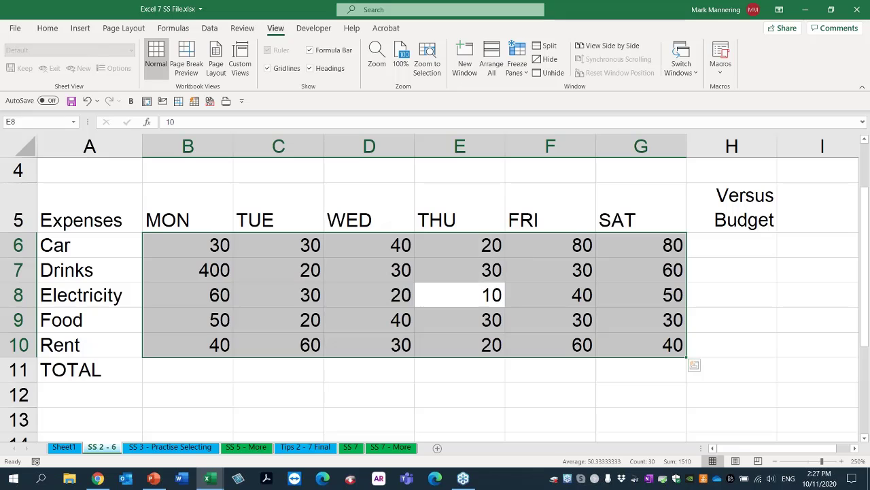
key("Return")
key("Return")
key("Return")
key("Return")
key("Return")
key("Return")
key("Return")
key("Return")
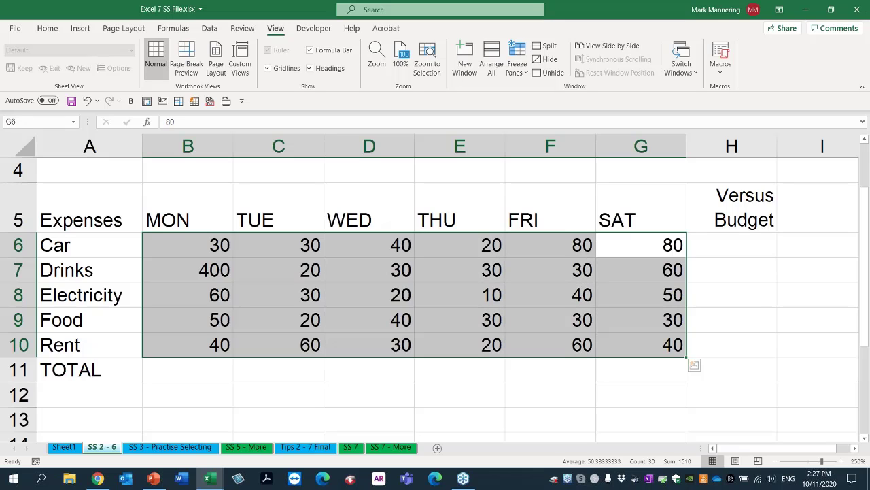
key("Return")
key("Return")
key("Return")
key("Return")
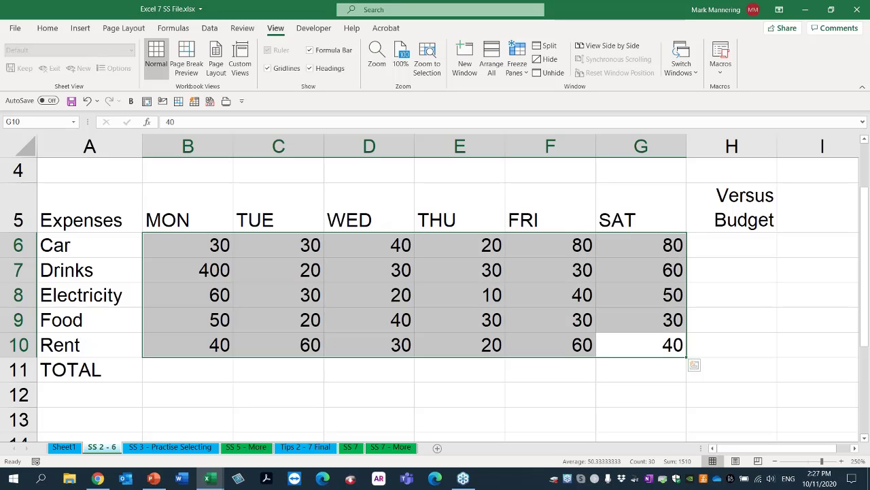
key("Return")
key("Return")
key("Return")
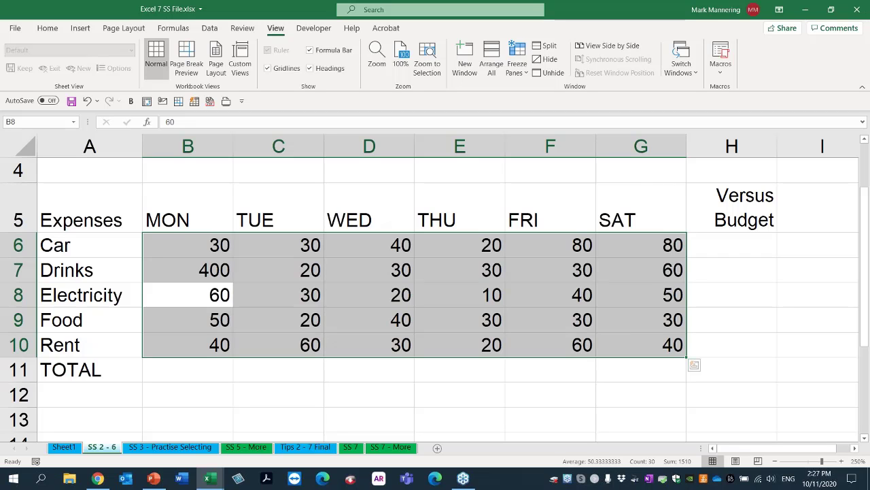
left_click(512, 370)
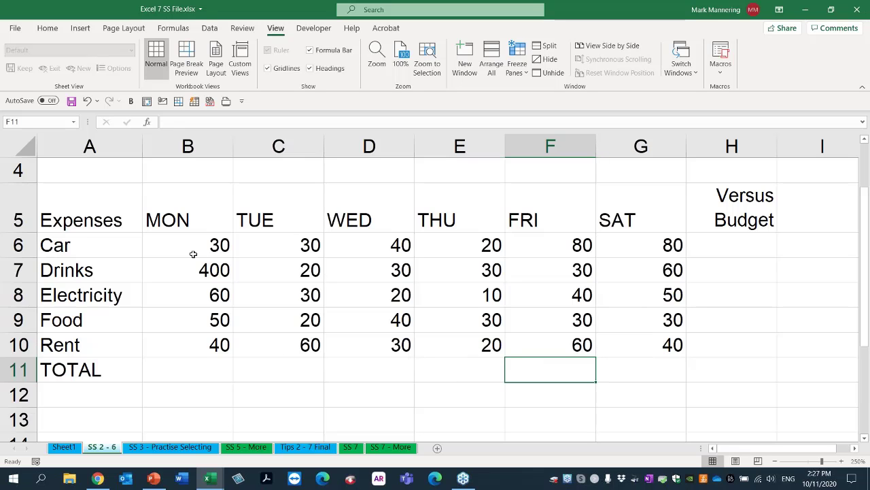
Reselect B6:G10 and replace Monday's Car with 80, Drinks with 90 and Electricity with 100, skipping past the following cells.
left_click_drag(191, 248, 680, 344)
type("80")
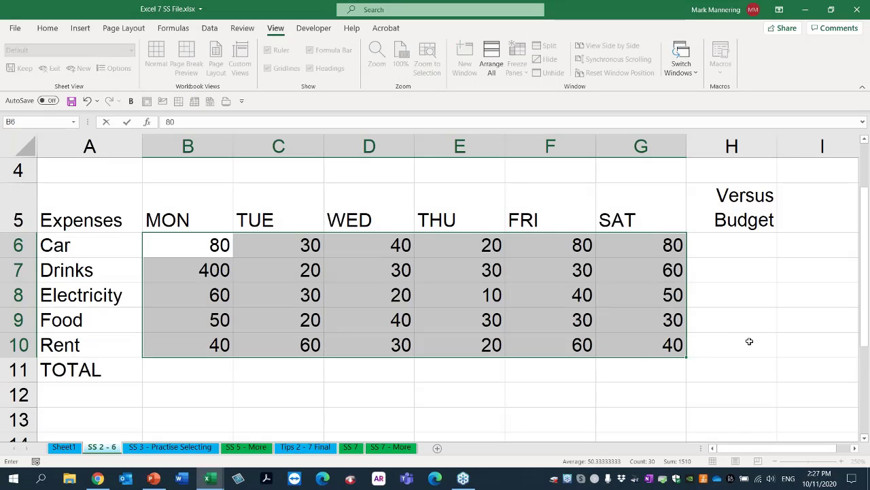
key("Return")
type("90")
key("Return")
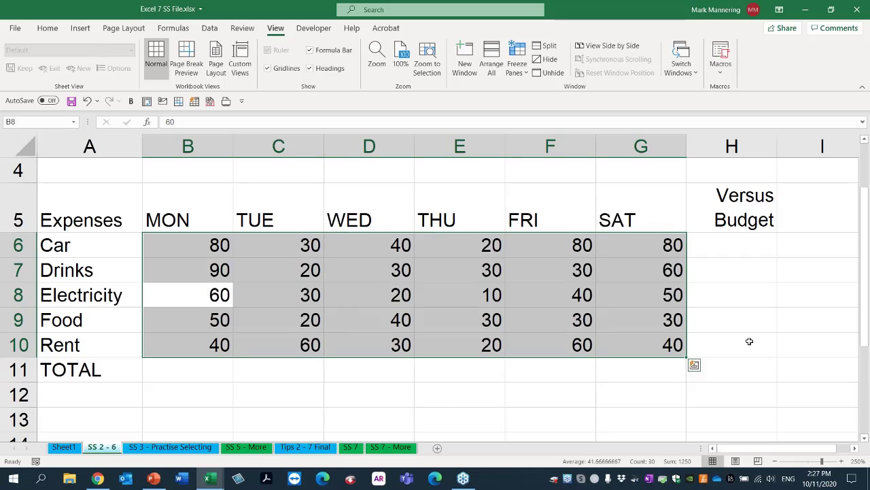
type("100")
key("Return")
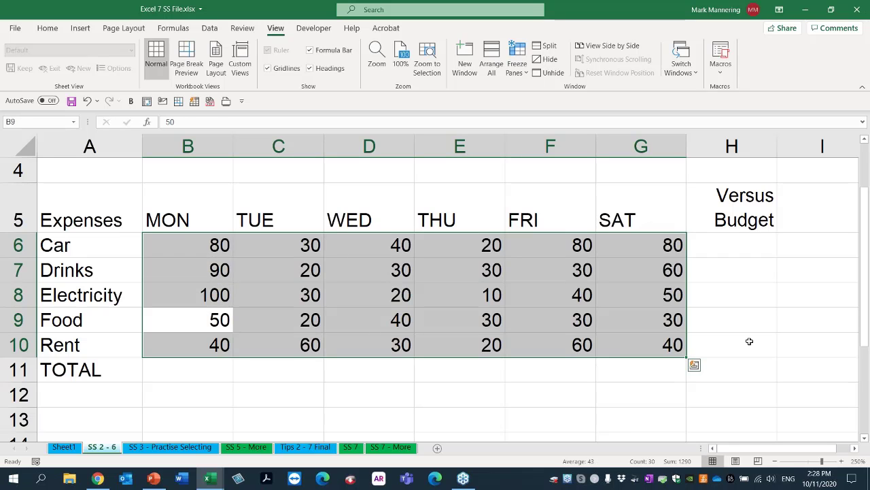
key("Return")
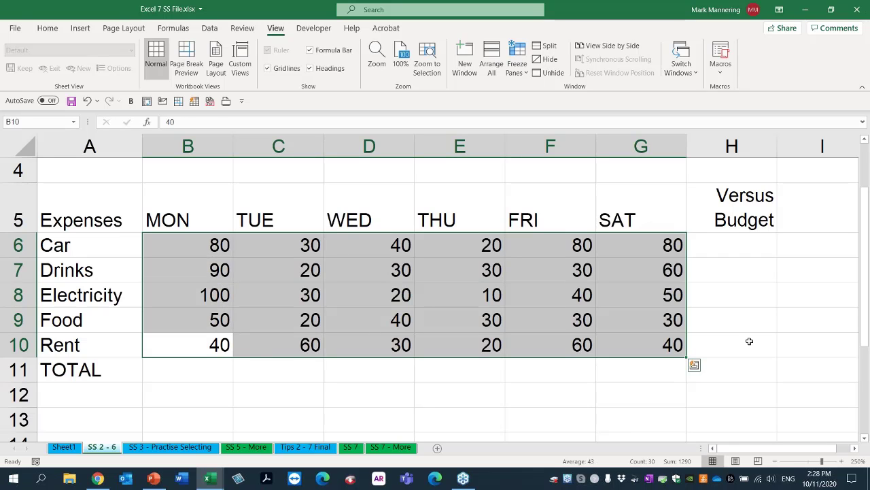
key("Return")
key("Return")
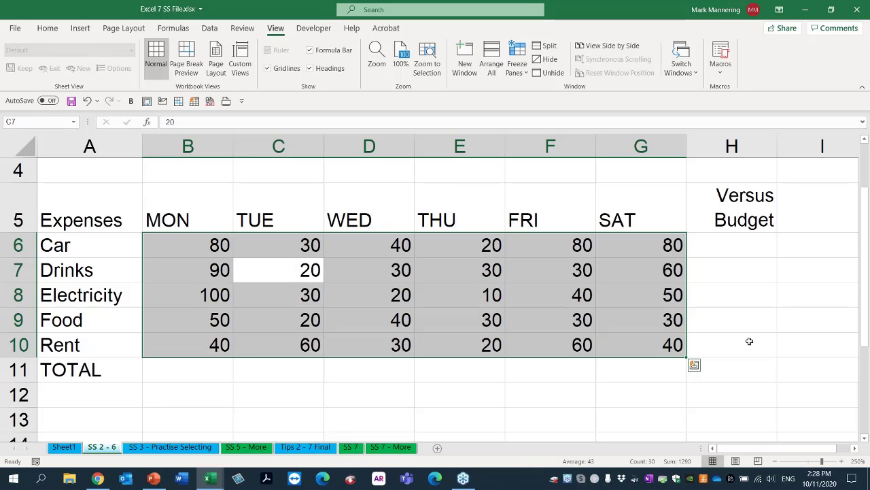
Release and reselect B6:G10, then advance the active cell down each column without editing as far as Friday's Food amount.
key("Return")
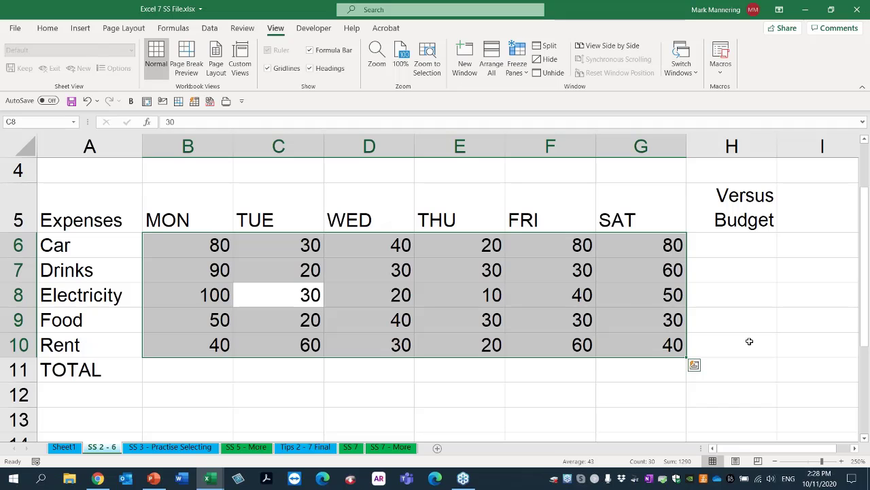
key("Up")
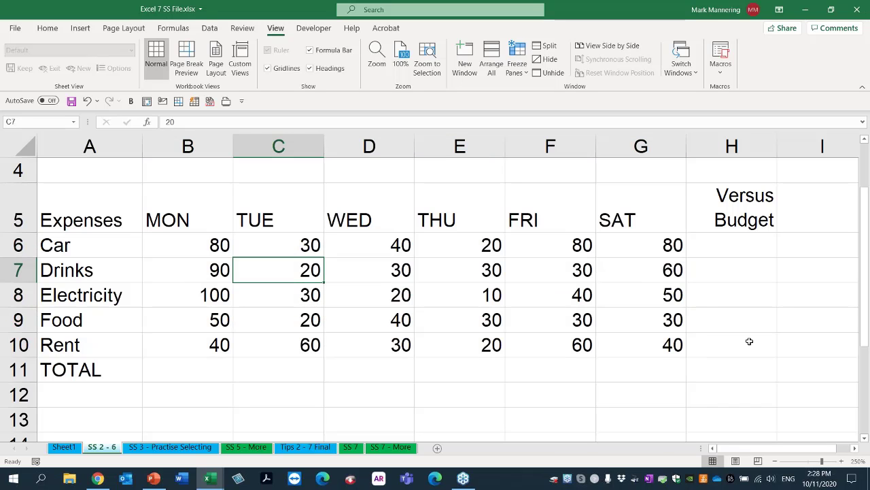
left_click_drag(191, 242, 707, 367)
key("Return")
key("Return")
key("Return")
key("Return")
key("Return")
key("Return")
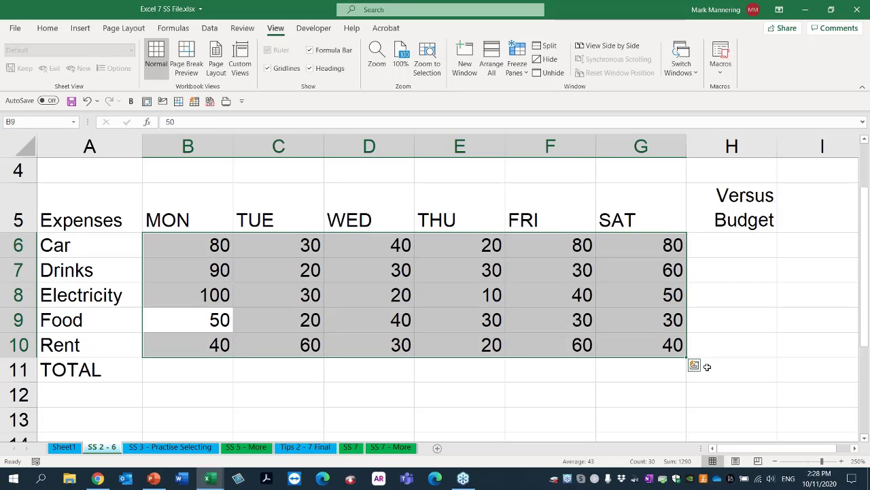
key("Return")
key("Return")
key("Return")
key("Return")
key("Return")
key("Return")
key("Return")
key("Return")
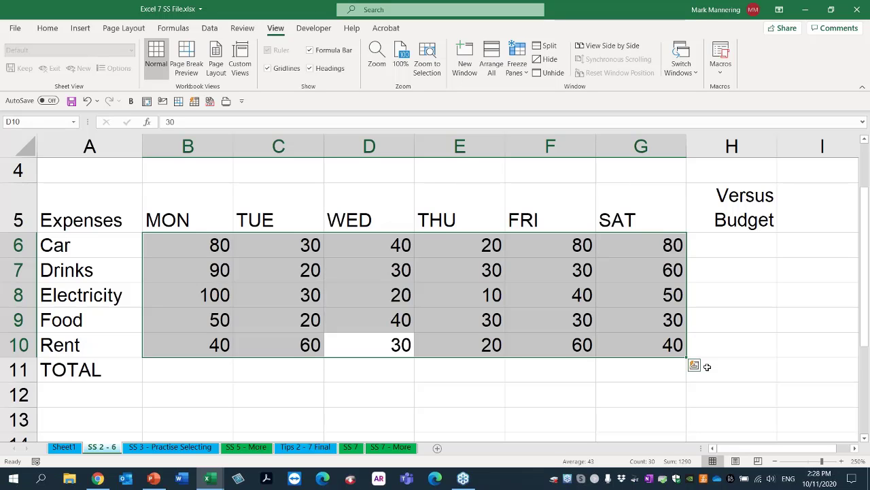
key("Return")
key("Return")
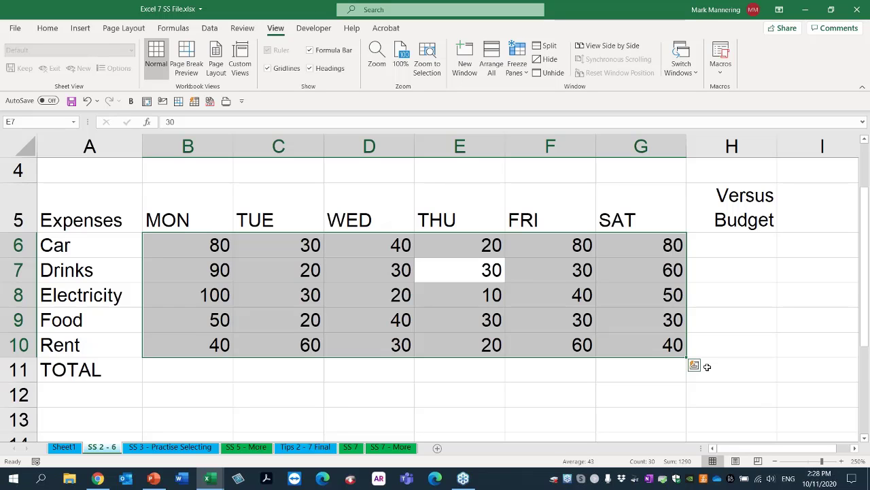
key("Return")
key("Return")
key("Return")
key("Return")
key("Return")
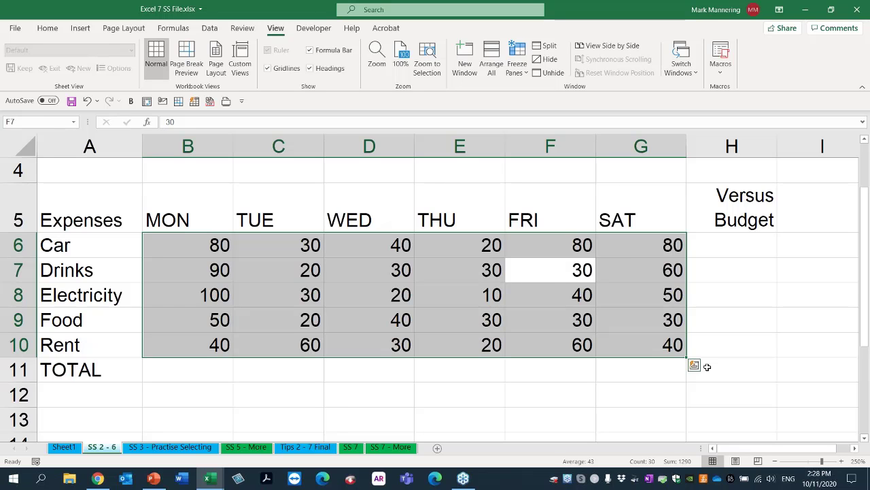
key("Return")
key("Return")
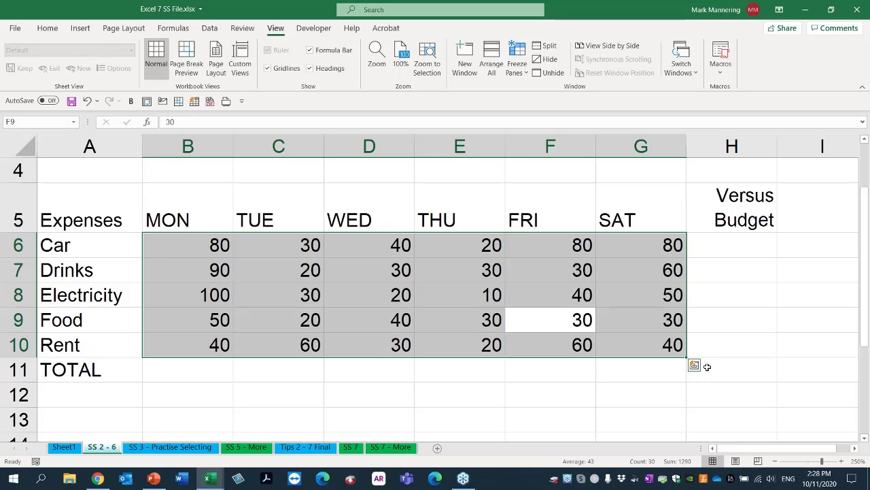
Move the active cell backwards through the selected range to Tuesday's Food amount and release the selection at D10.
key("shift+Return")
key("shift+Return")
key("shift+Return")
key("shift+Return")
key("shift+Return")
key("shift+Return")
key("shift+Return")
key("shift+Return")
key("shift+Return")
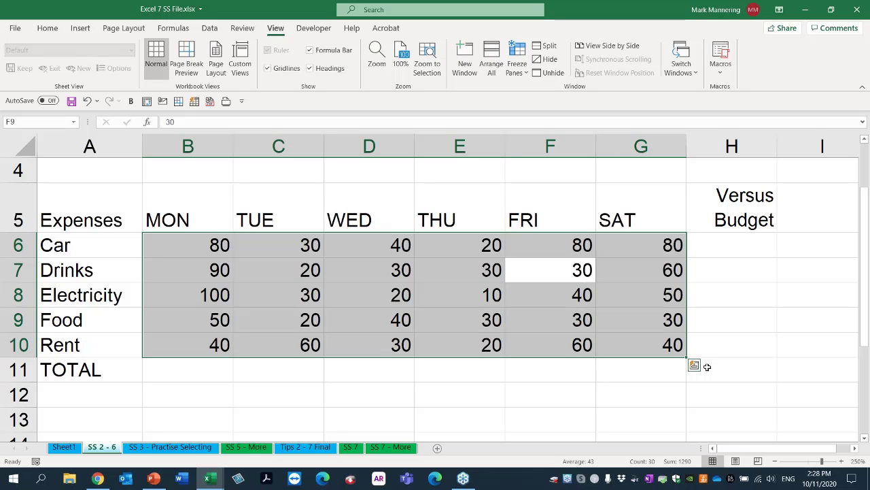
key("shift+Return")
key("shift+Return")
key("shift+Return")
key("shift+Return")
key("shift+Return")
key("shift+Return")
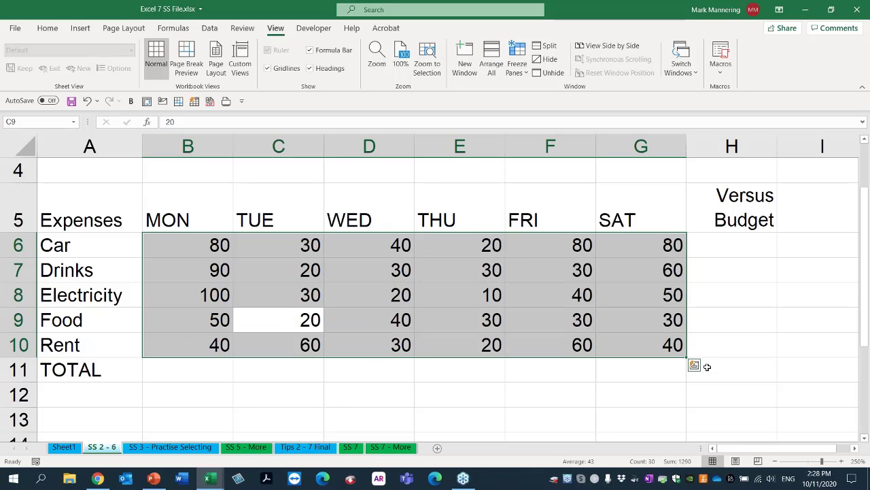
left_click(333, 335)
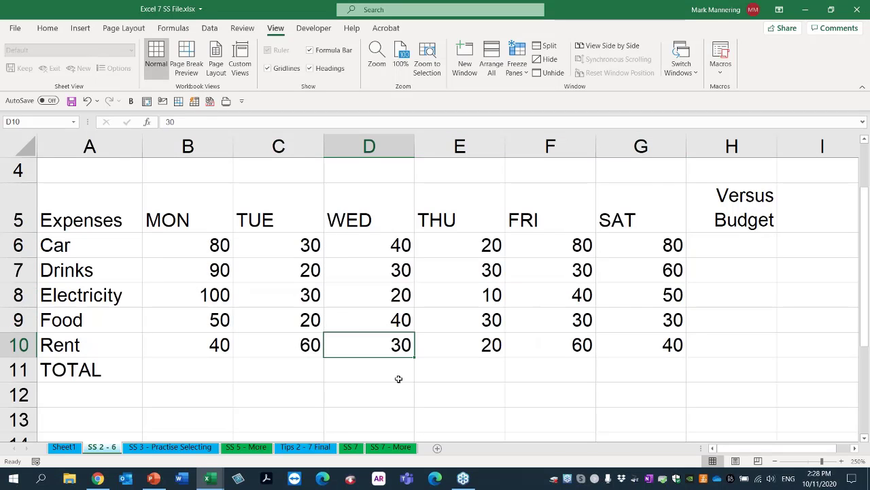
Turn off Wrap Text for the Versus Budget heading in H5, then recommit the cell's text to restore its two lines.
left_click(855, 450)
left_click(854, 450)
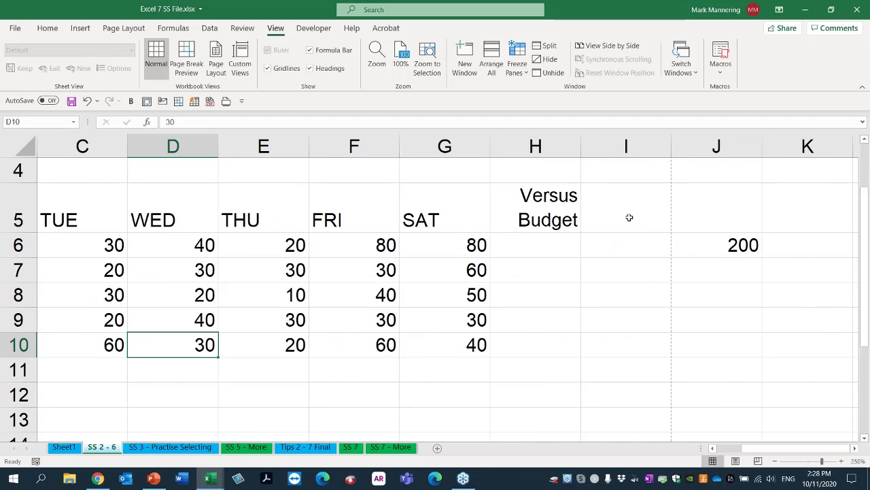
left_click(629, 214)
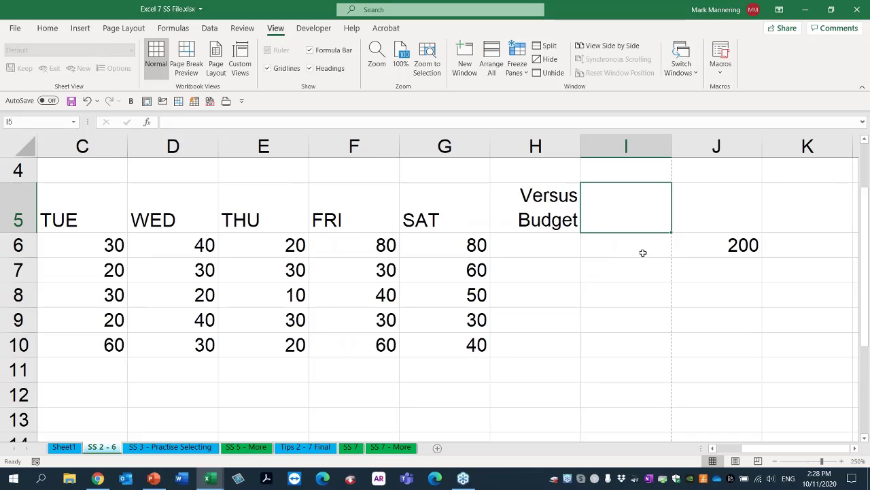
key("Left")
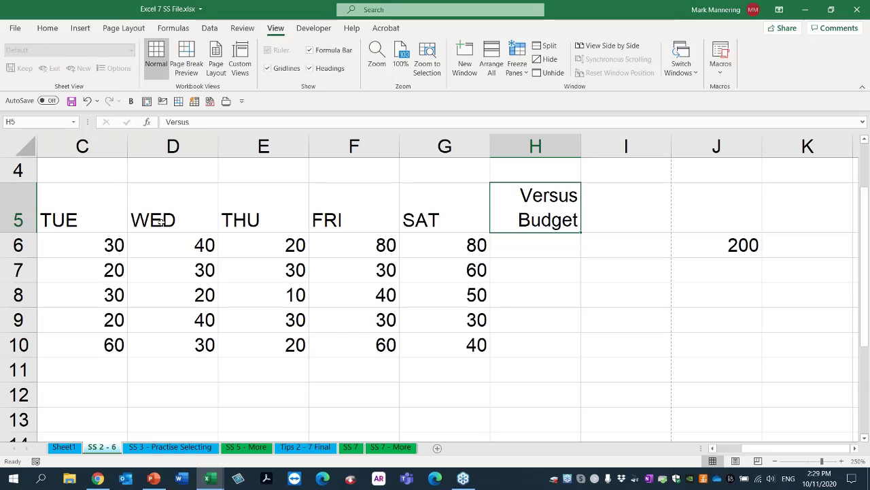
left_click(28, 204)
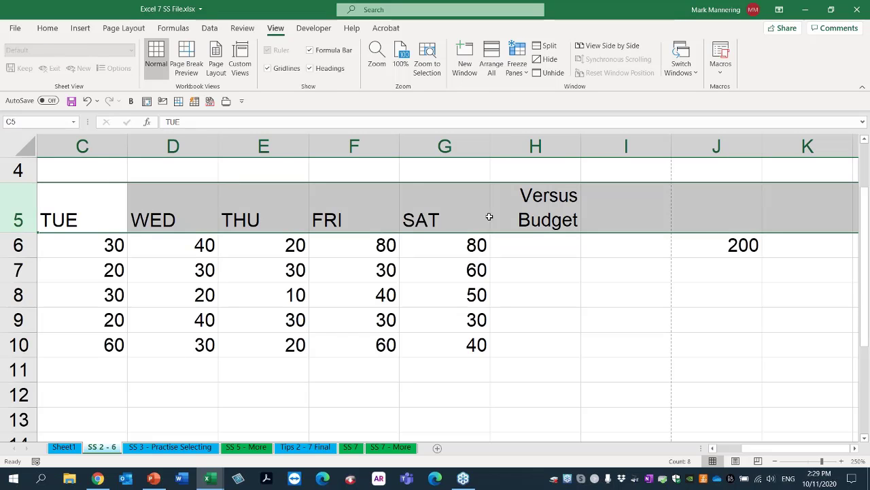
left_click(541, 213)
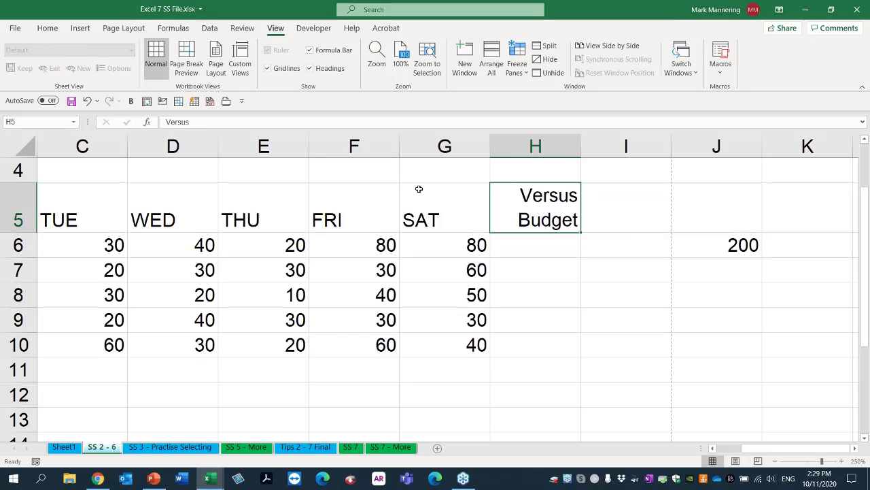
left_click(43, 30)
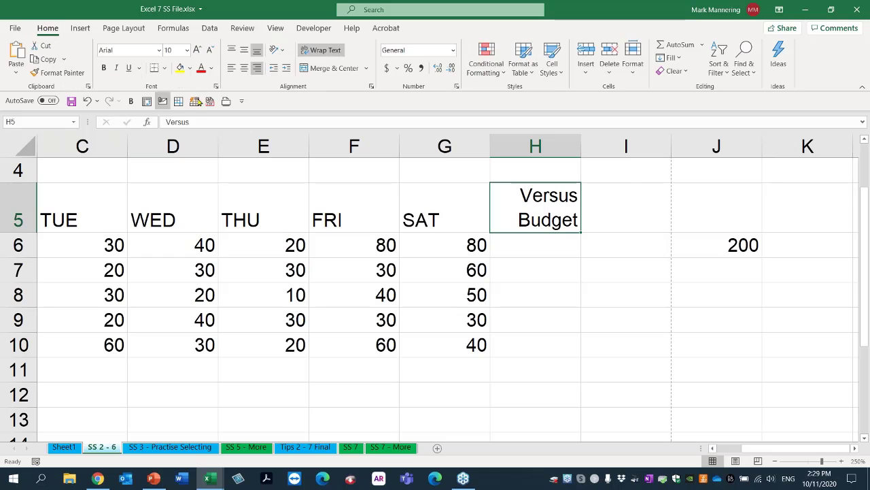
left_click(327, 53)
left_click(328, 52)
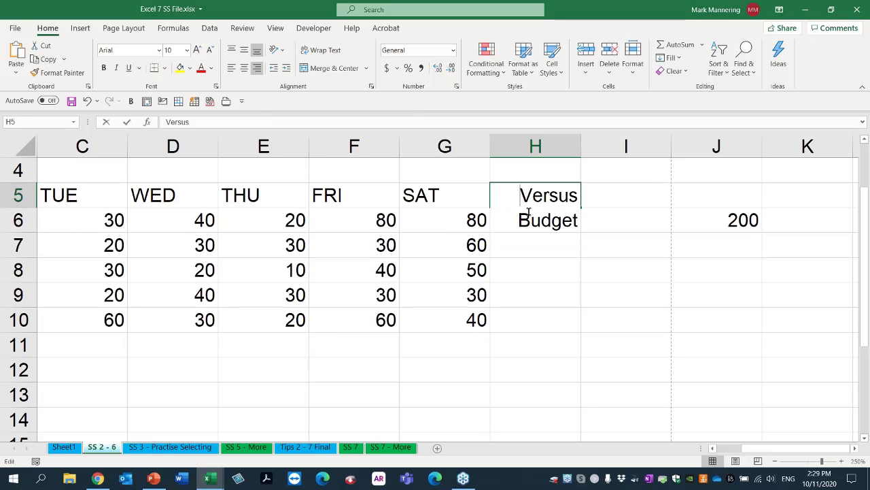
double_click(578, 195)
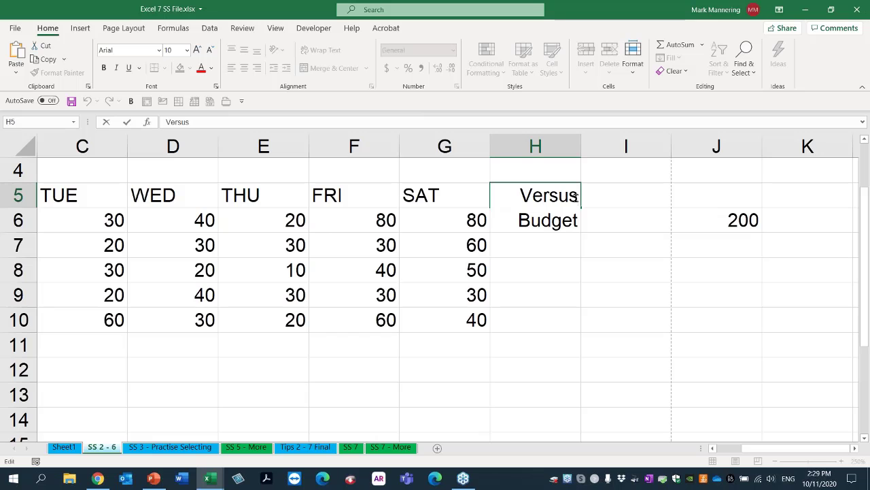
key("Return")
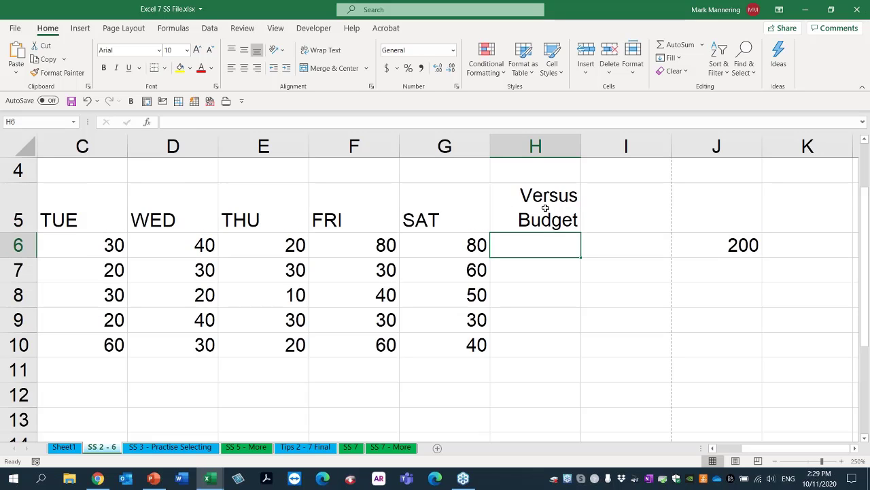
left_click(545, 209)
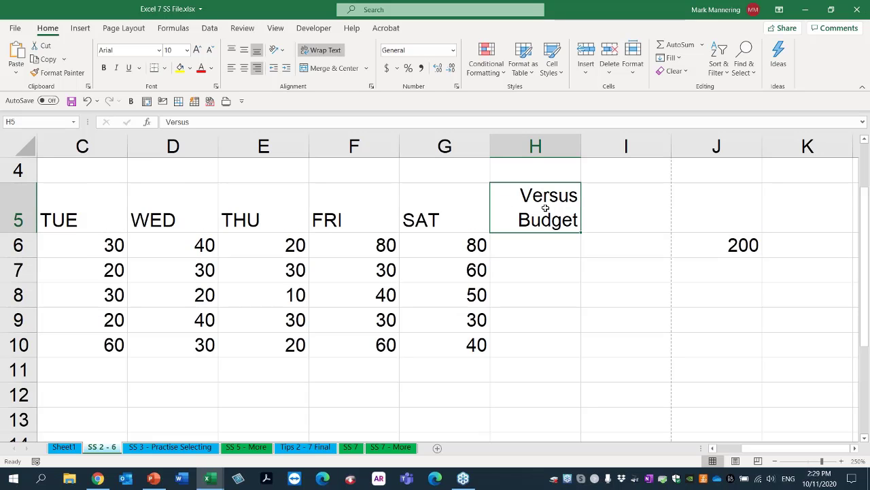
Enter the single-line heading "Actuals v Budget" in I5.
left_click(634, 208)
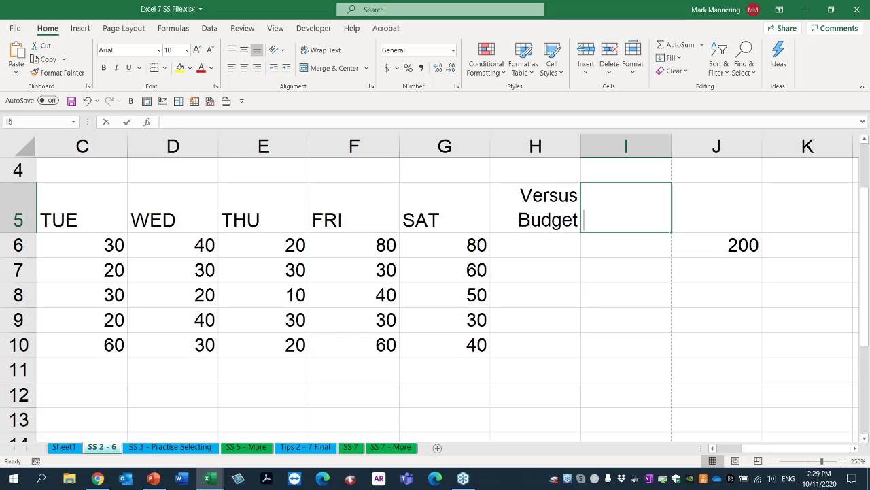
type("Actuals v Budget")
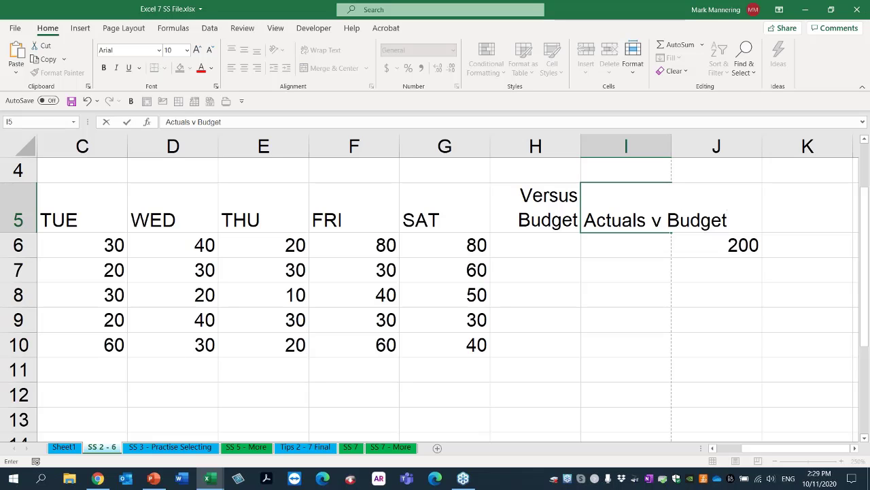
key("Return")
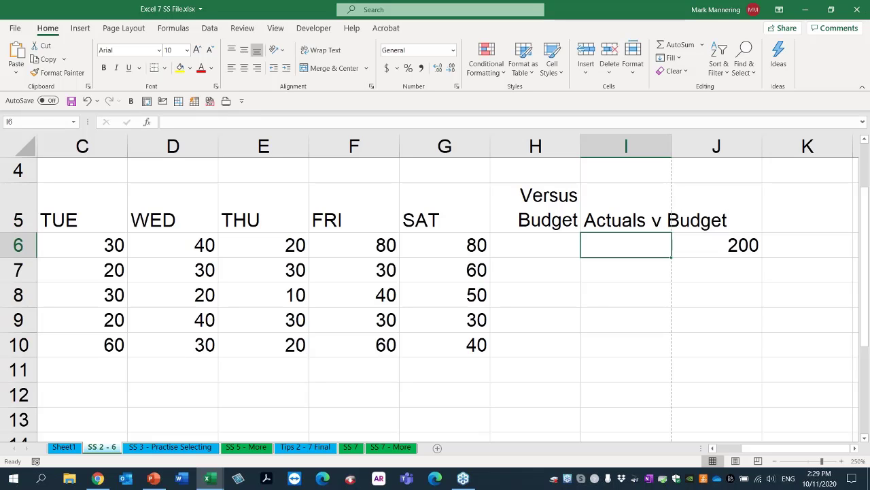
Delete column H, which holds the old Versus Budget heading.
left_click(530, 215)
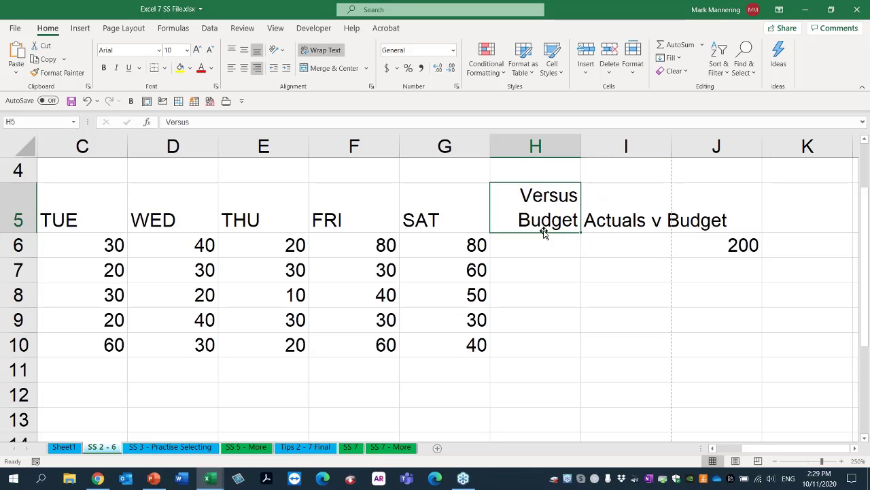
left_click(530, 146)
right_click(530, 145)
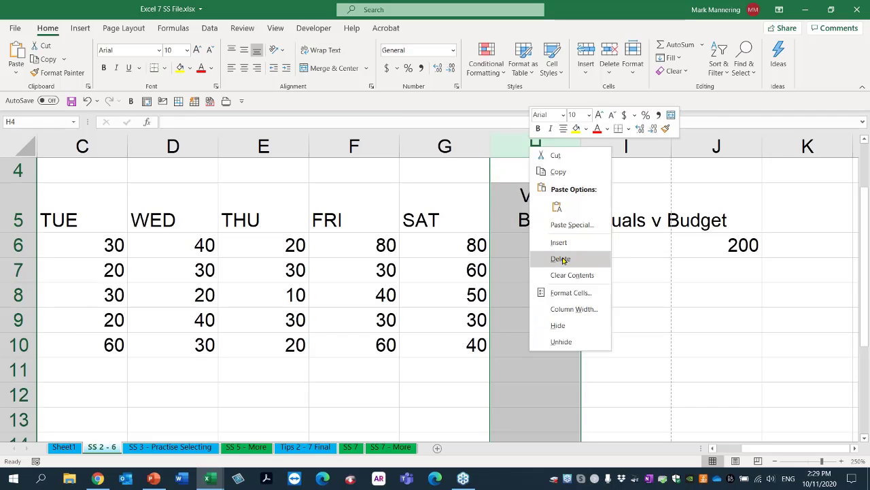
left_click(570, 255)
left_click(574, 266)
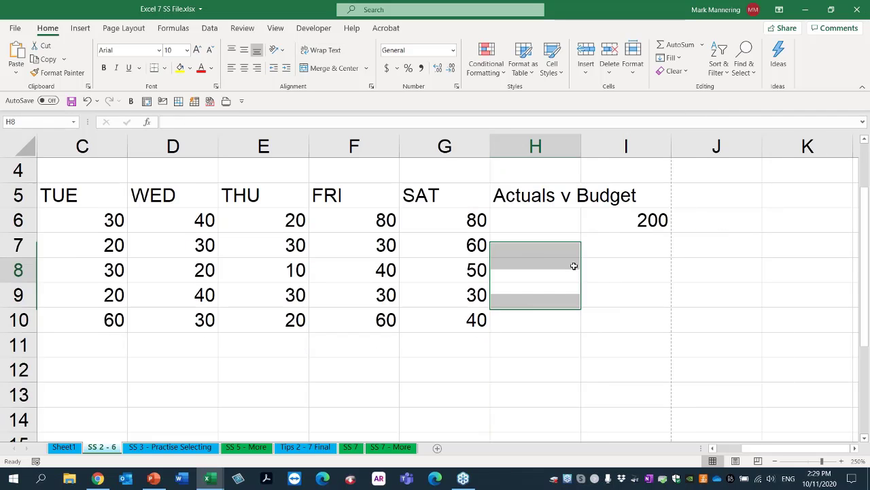
Clear the single-line "Actuals v Budget" heading from H5.
left_click(523, 196)
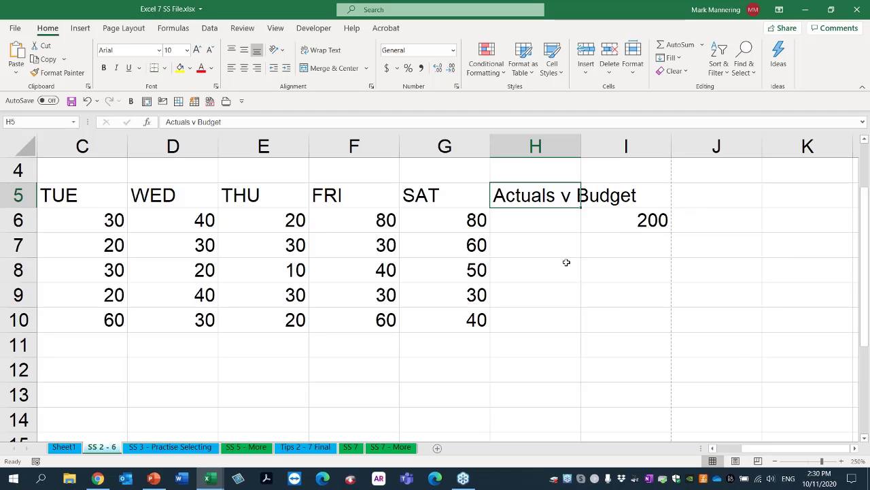
key("Down")
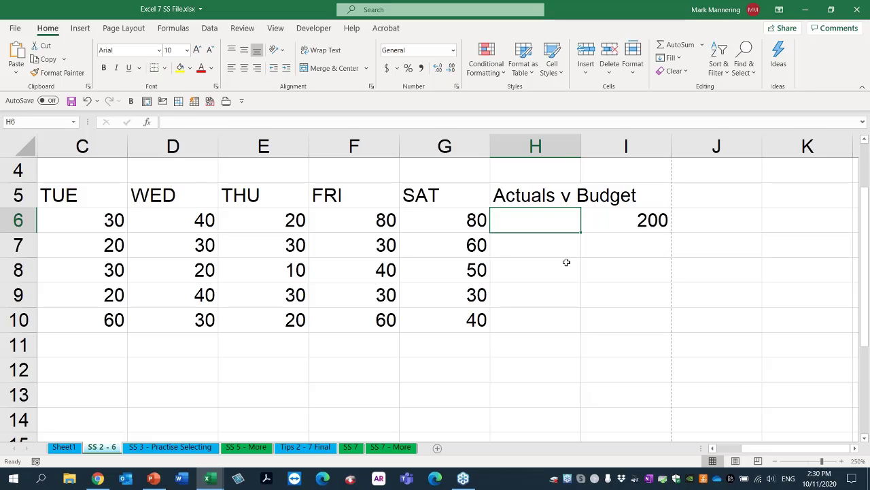
left_click(547, 197)
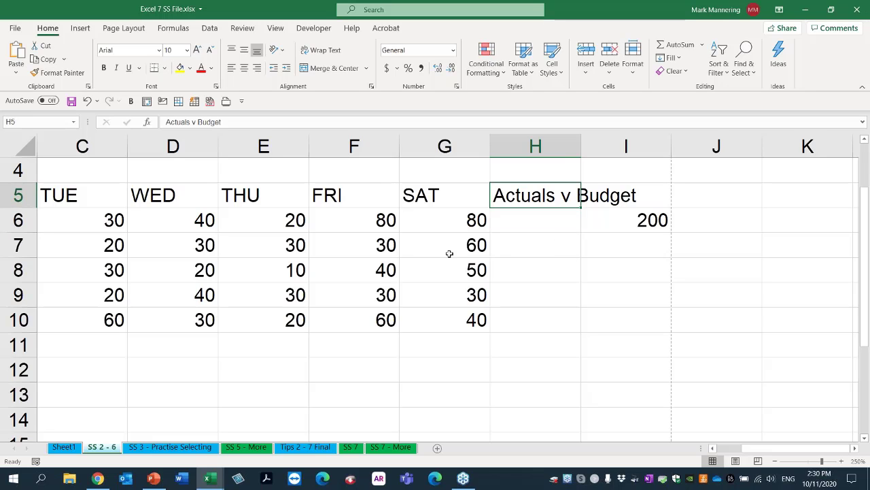
left_click(575, 270)
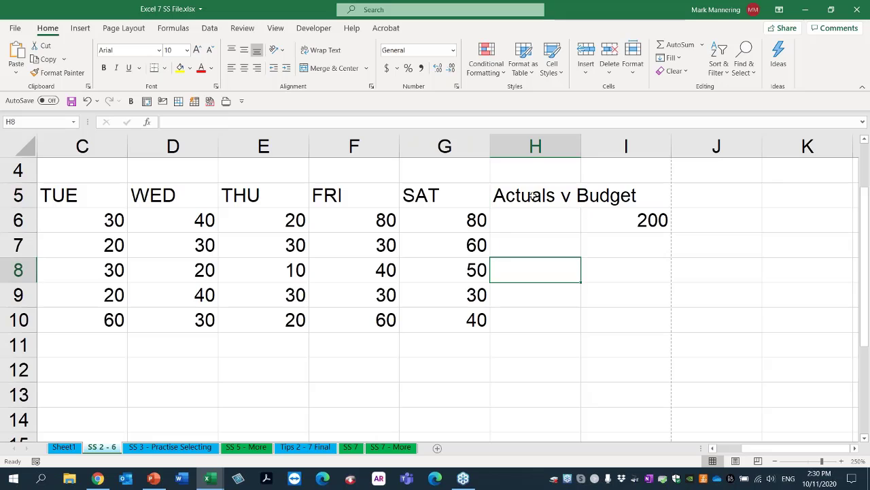
left_click(534, 195)
key("Delete")
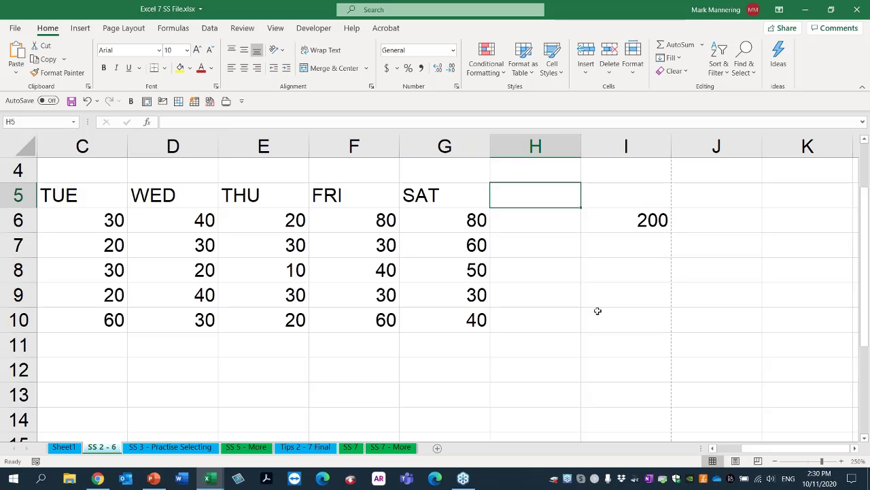
Enter a two-line heading in H5 with "Actuals v" on the first line and "Budget" after a forced line break.
left_click(598, 311)
left_click(524, 200)
type("A")
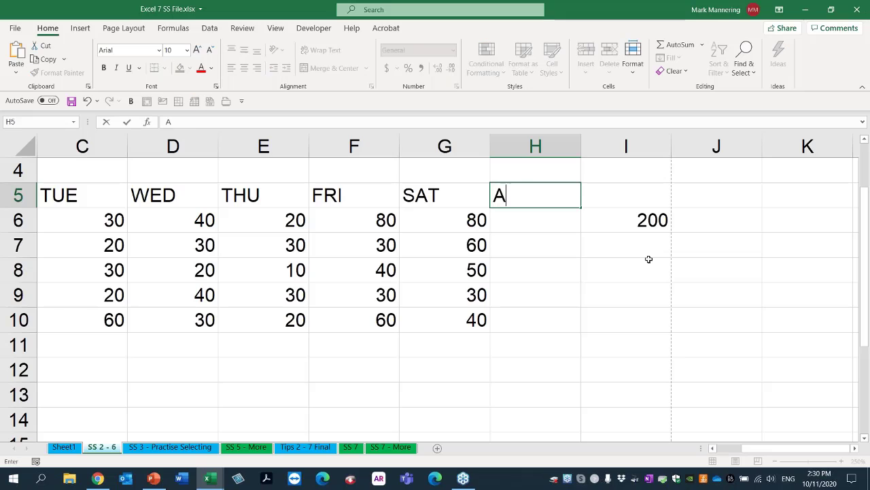
type("ctuals v")
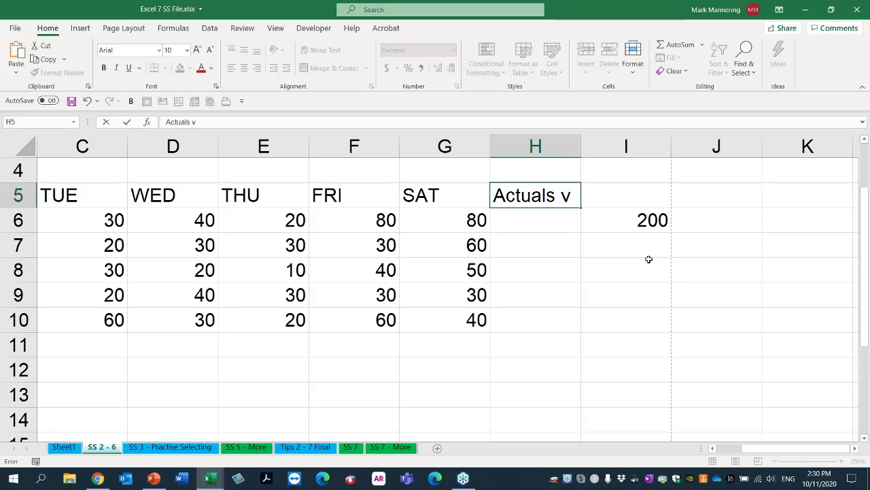
key("alt+Return")
type("Budget")
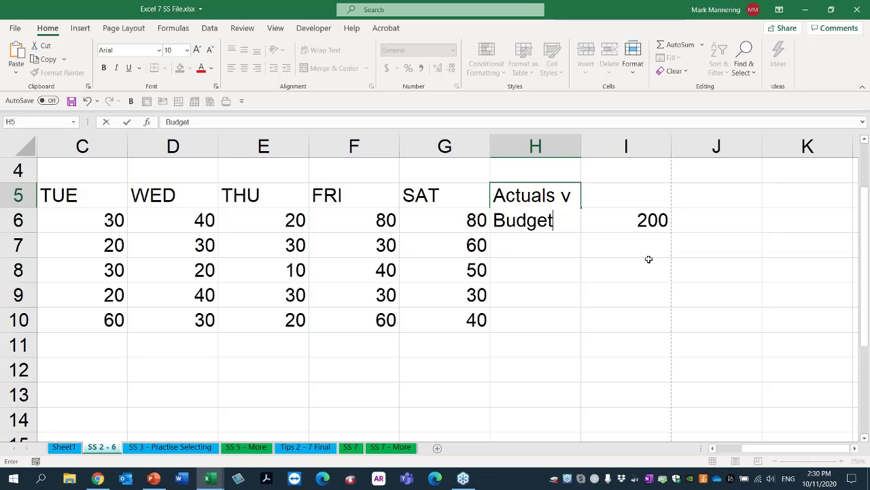
key("Return")
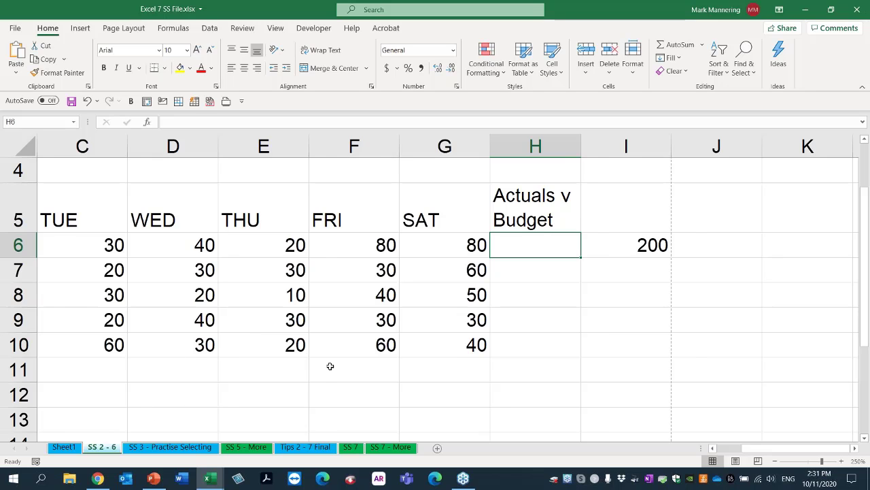
Return to cell A1 and zoom the expenses worksheet out to 220%.
key("ctrl+Home")
scroll(431, 274, "down", 1)
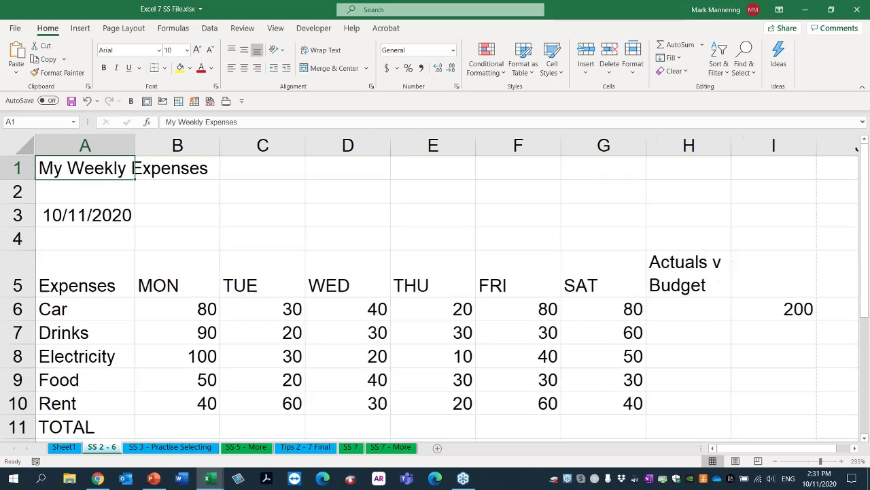
scroll(379, 276, "down", 1)
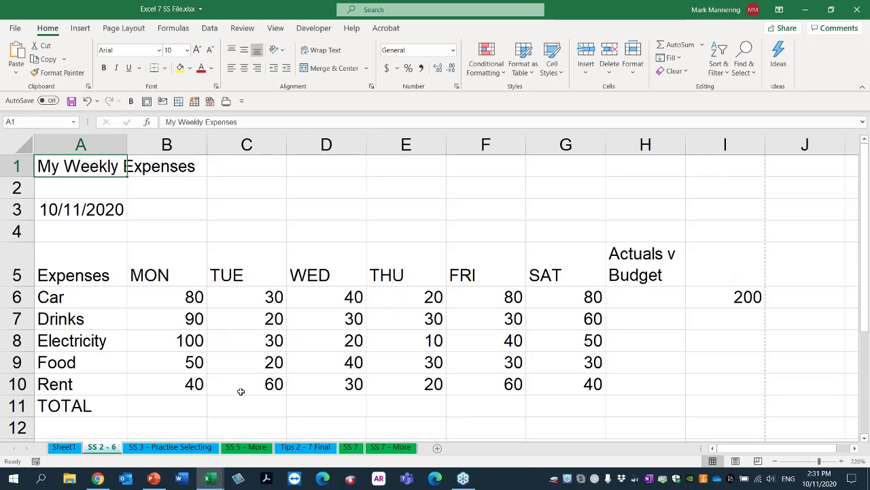
Advance the PowerPoint slide show to the "SS 3: Navigating & Selecting Cells" slide and switch back to the Excel workbook.
left_click(153, 478)
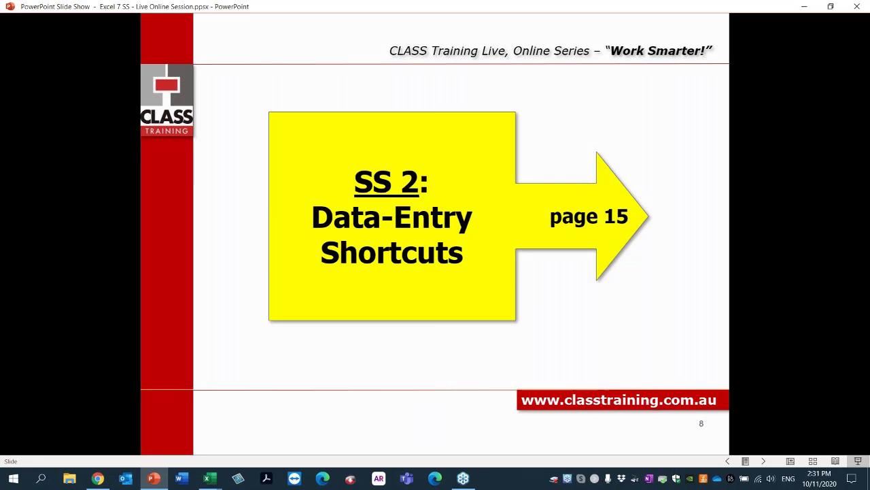
key("Right")
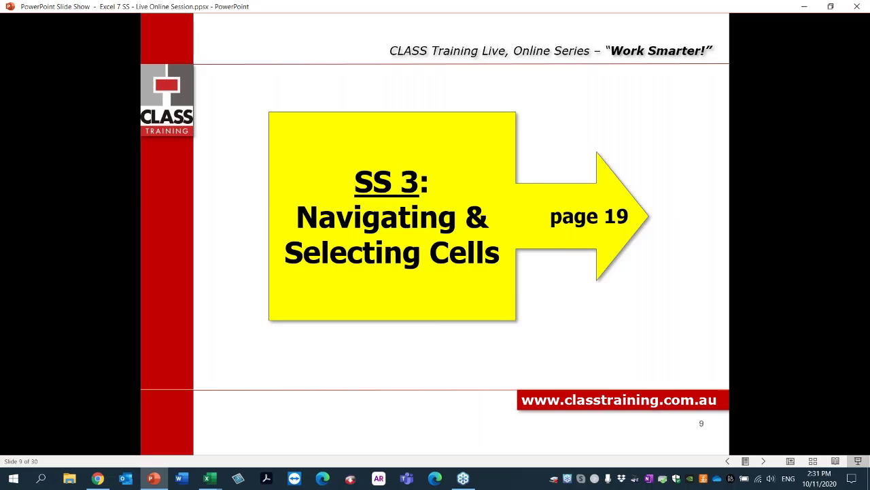
key("alt+Tab")
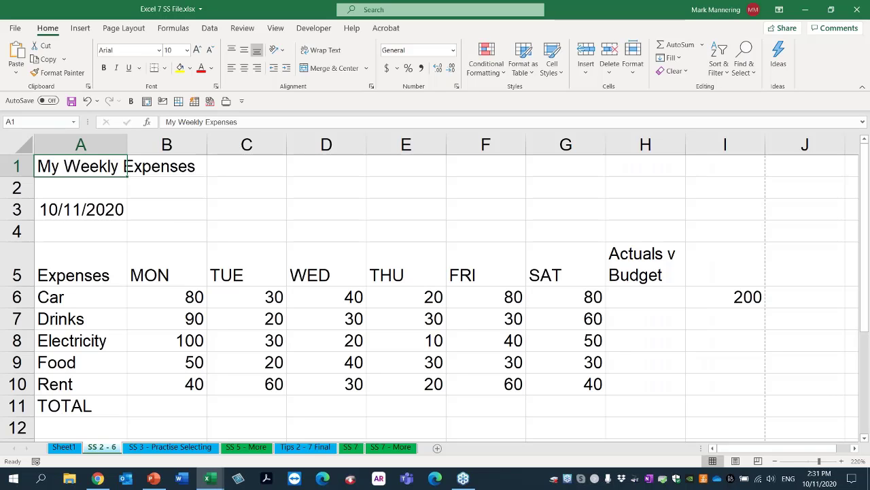
Move around the expenses sheet by selecting C7, A1, F3, H5, G10, I11 and D4 individually, and return to A1.
left_click(238, 321)
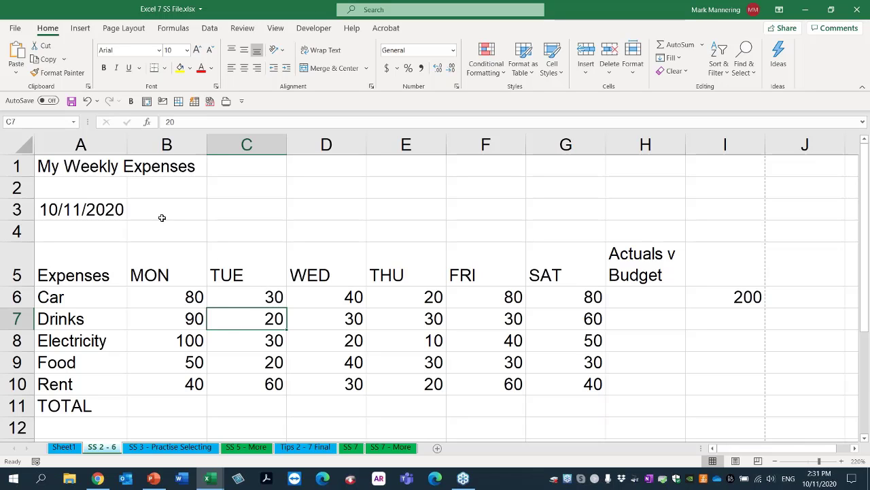
left_click(83, 167)
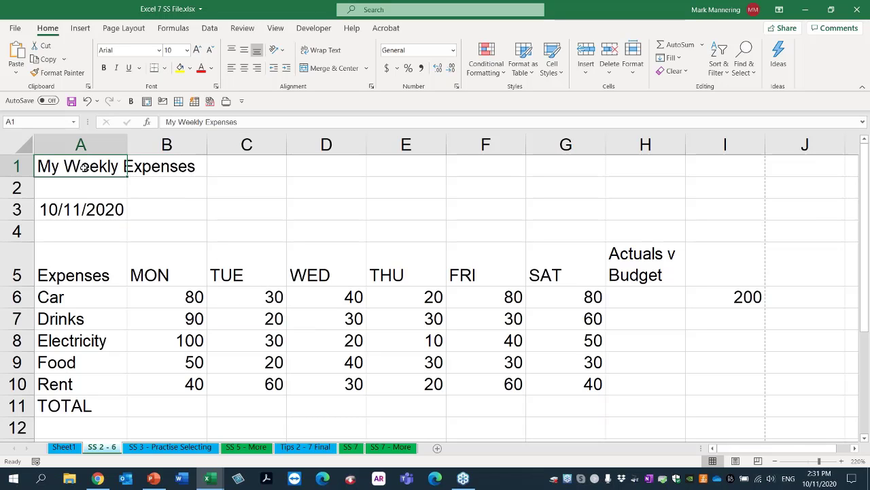
left_click(453, 203)
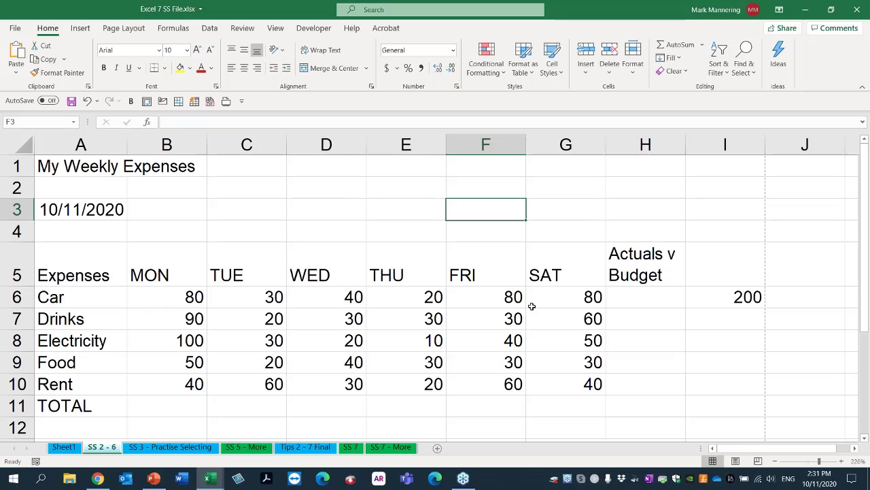
left_click(656, 271)
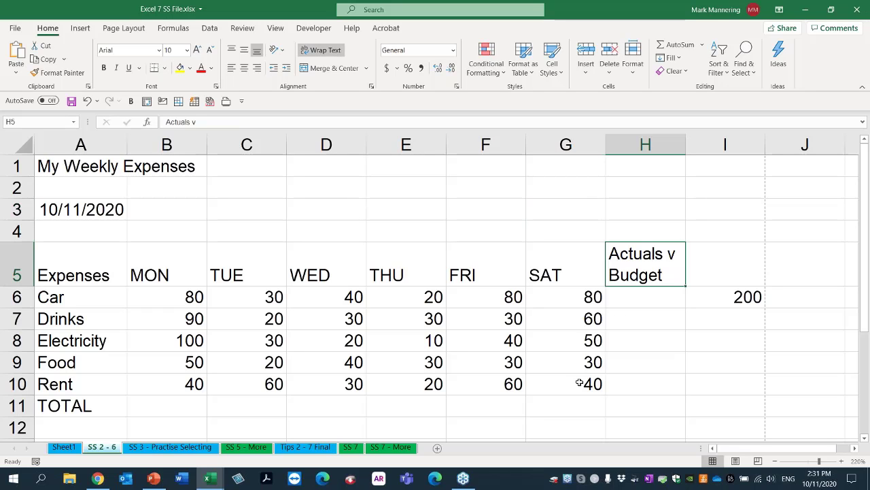
left_click(585, 382)
left_click(721, 406)
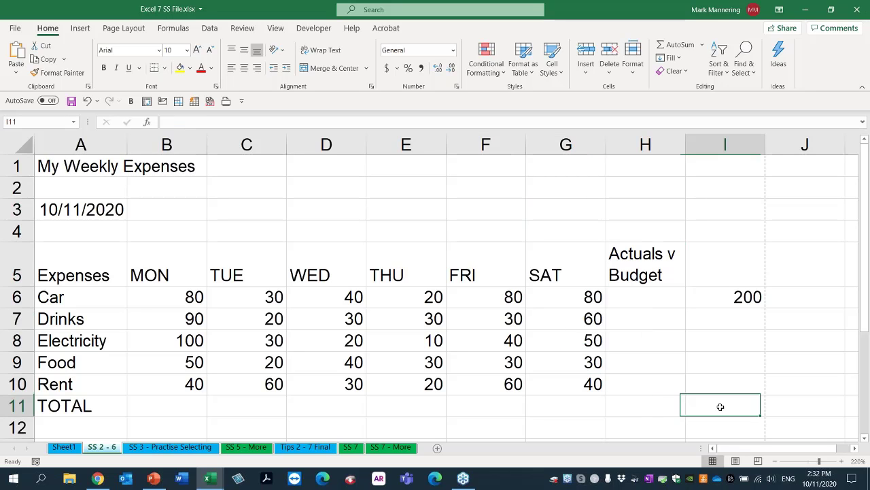
left_click(322, 229)
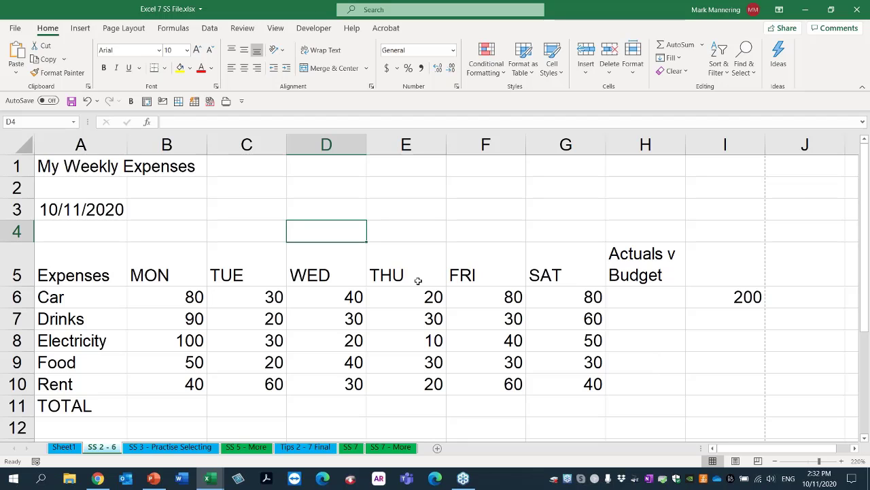
key("ctrl+Home")
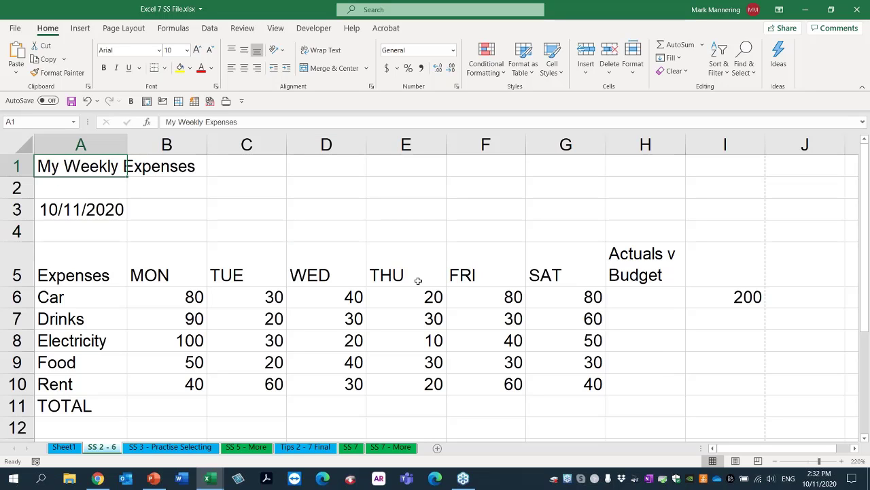
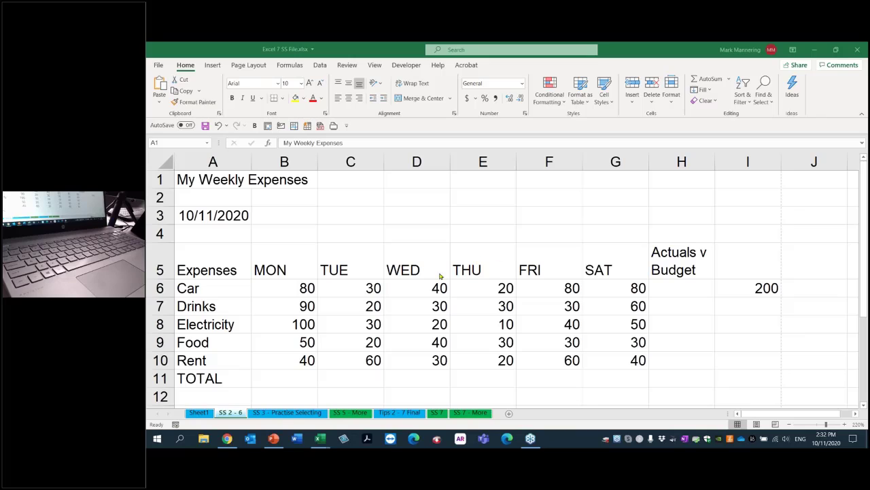
From B5, jump to cell A1 and on to the last used cell of the expenses sheet, J11.
left_click(287, 269)
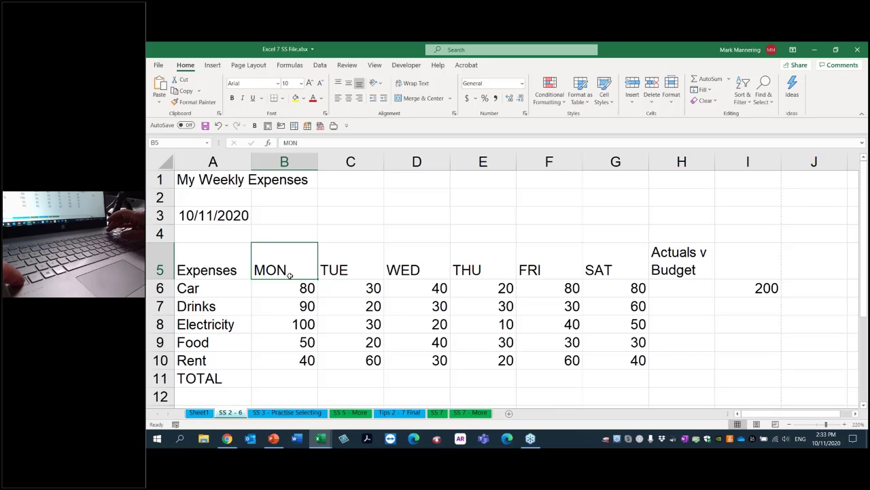
key("ctrl+Home")
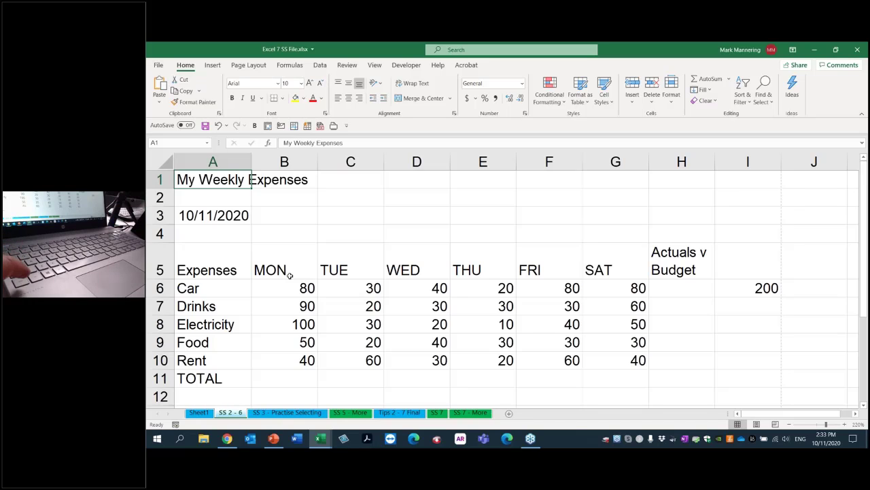
key("ctrl+End")
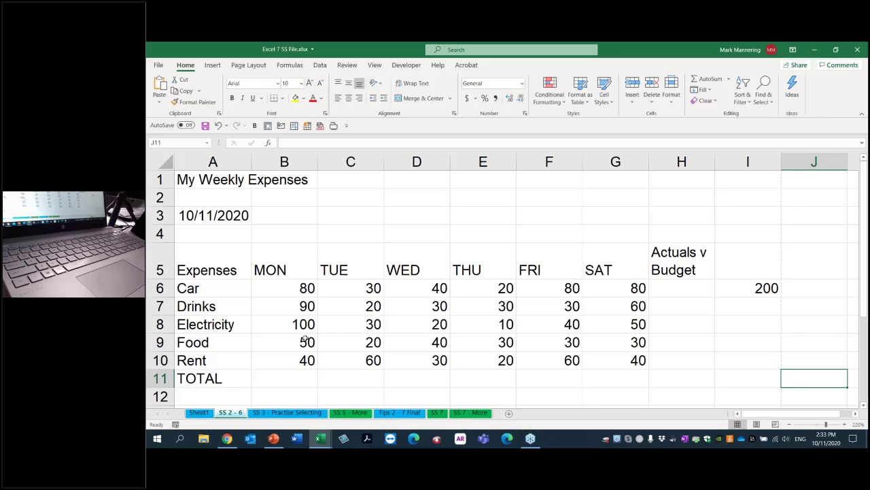
On the SS 3 - Practise Selecting sheet, jump to the last data cell C63 and back to A1.
left_click(282, 413)
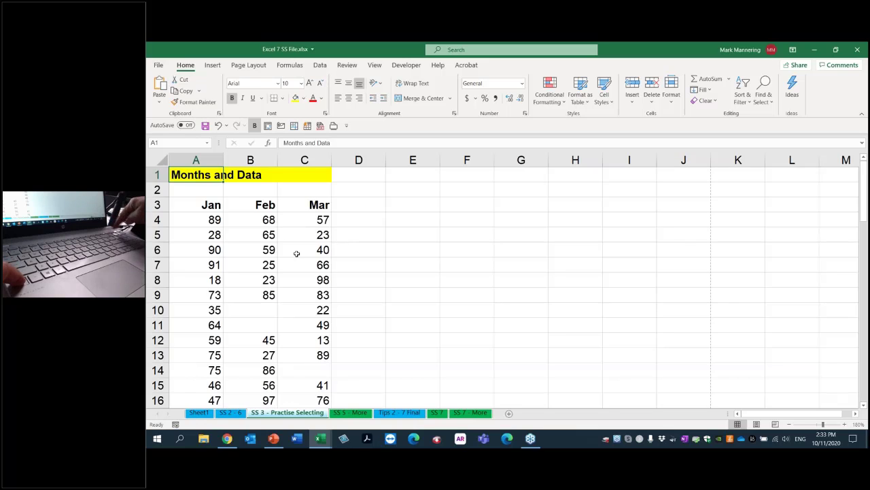
key("ctrl+End")
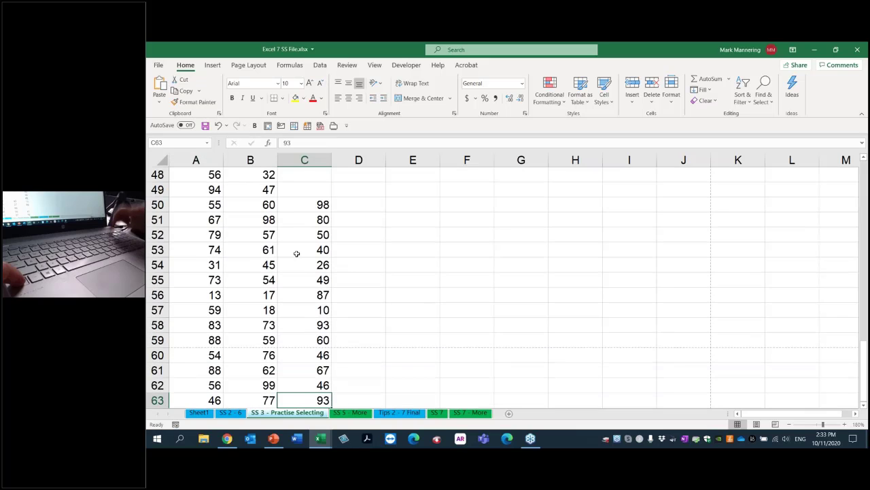
scroll(296, 254, "down", 2)
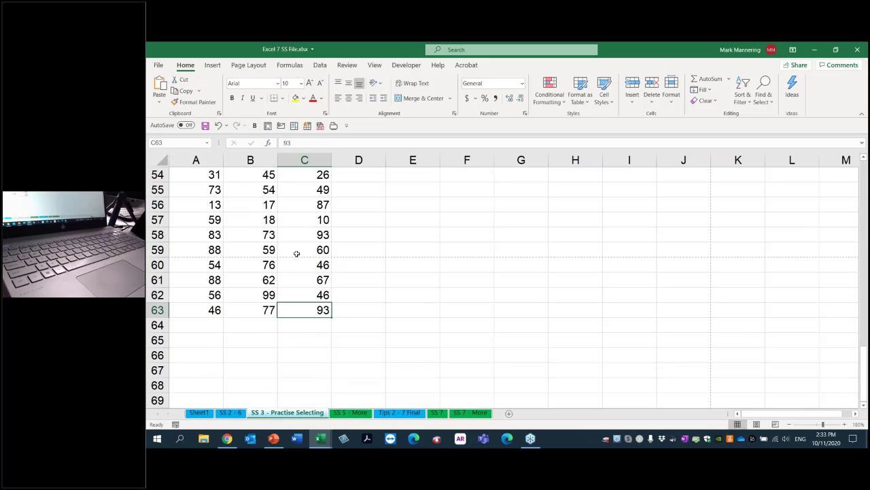
key("ctrl+Home")
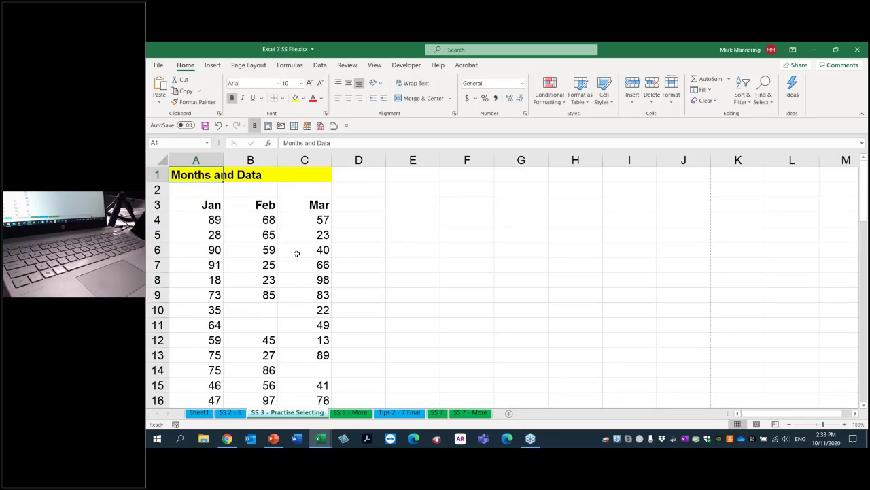
On the SS 2 - 6 sheet, select the whole block of expense values B6:G10, repeating the selection from B6.
left_click(231, 412)
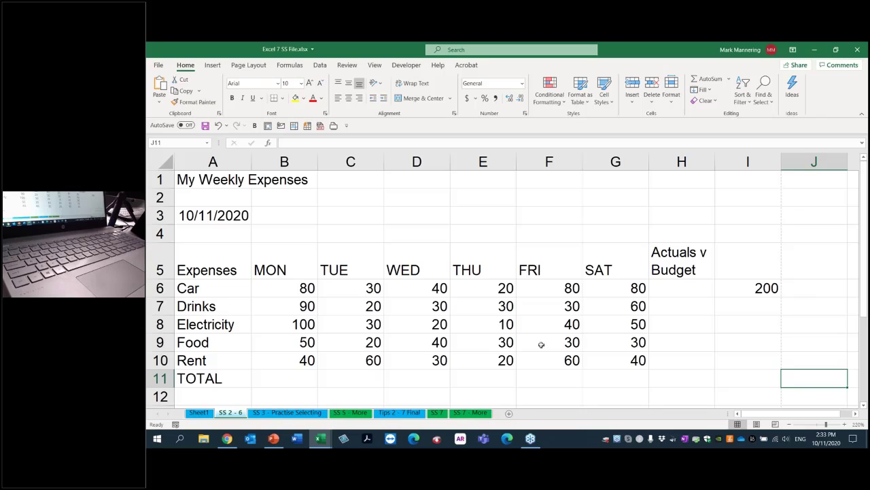
left_click(290, 290)
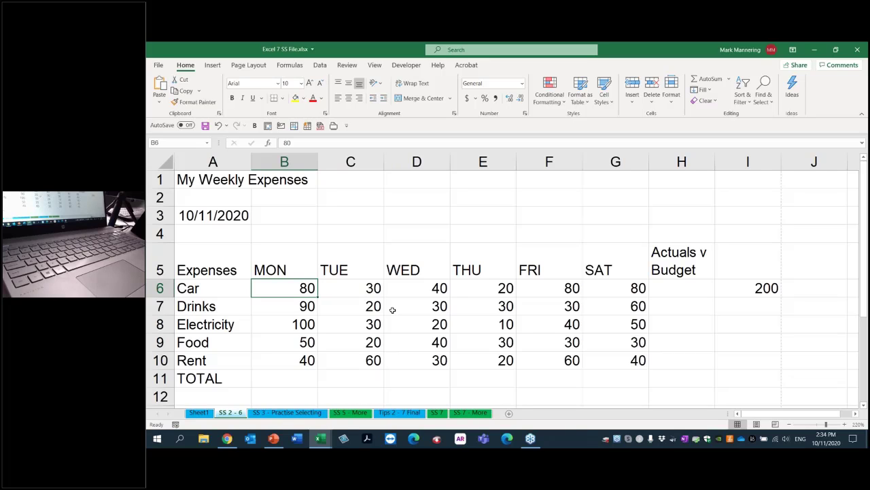
scroll(392, 310, "down", 1)
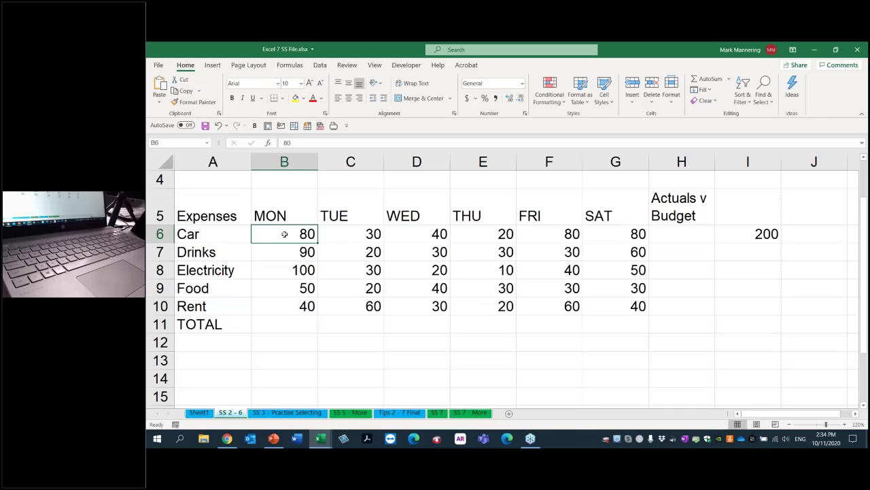
left_click_drag(285, 234, 601, 308)
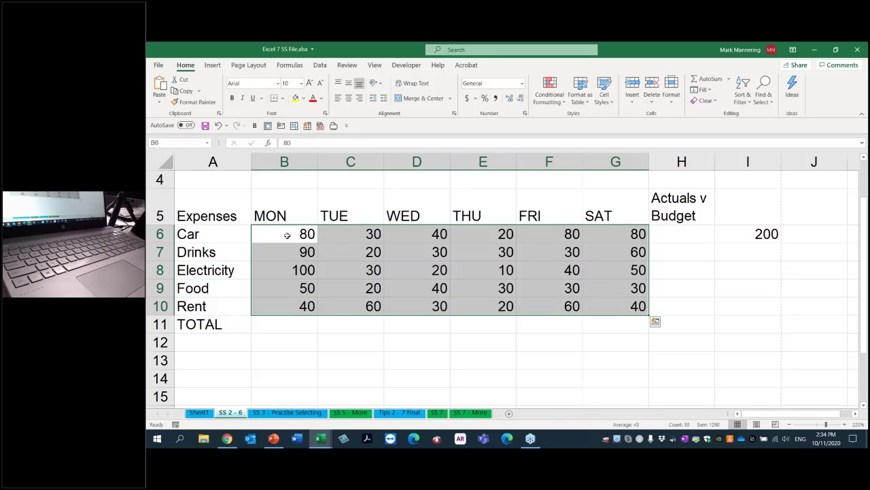
left_click_drag(287, 236, 603, 304)
left_click_drag(284, 235, 621, 303)
Try to select the Jan values from A4 downward on the SS 3 - Practise Selecting sheet, dropping the selection at A33.
left_click(281, 413)
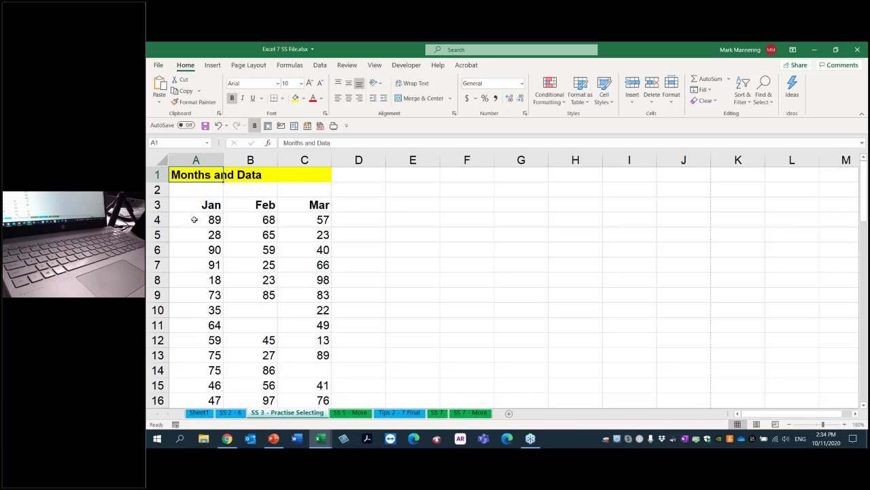
left_click_drag(192, 219, 193, 312)
left_click(196, 327)
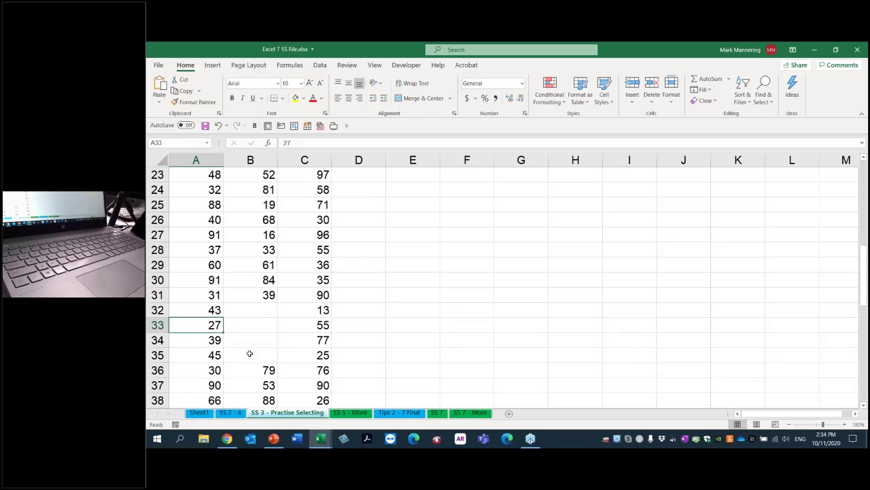
On the SS 2 - 6 sheet, select the Car values B6:G6 to the data's edge, and likewise the WED column D5:D10.
left_click(228, 415)
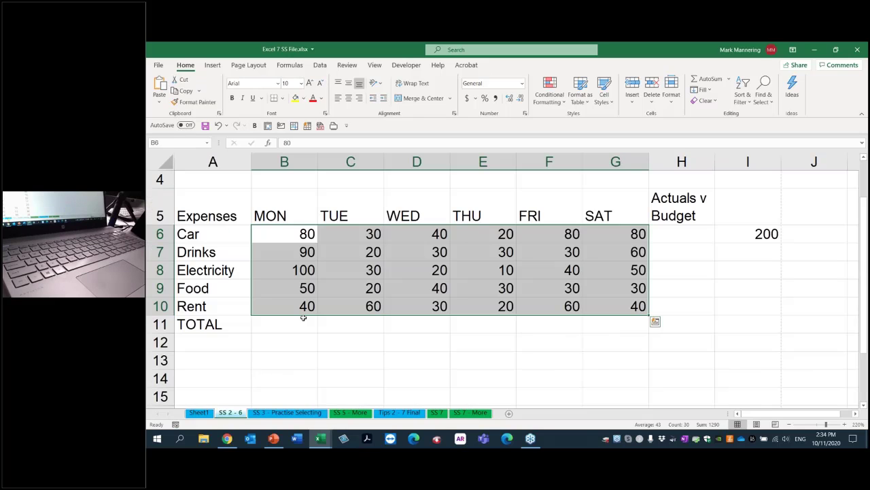
left_click(431, 358)
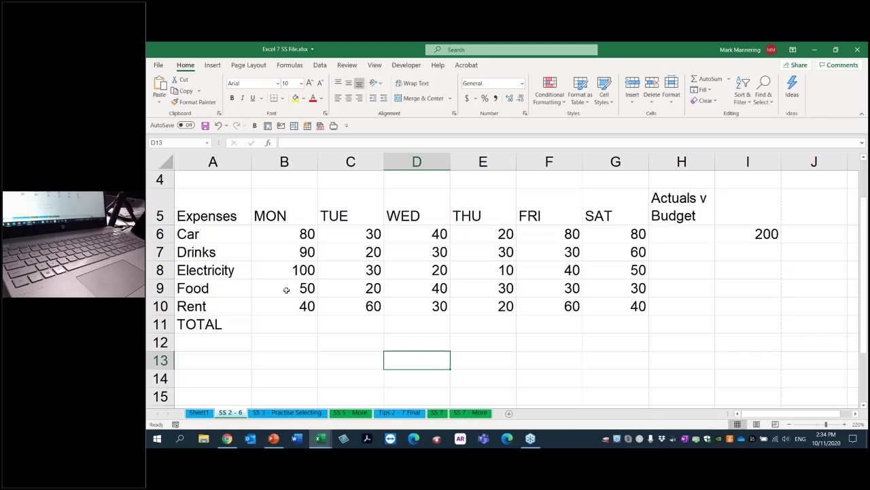
left_click(288, 233)
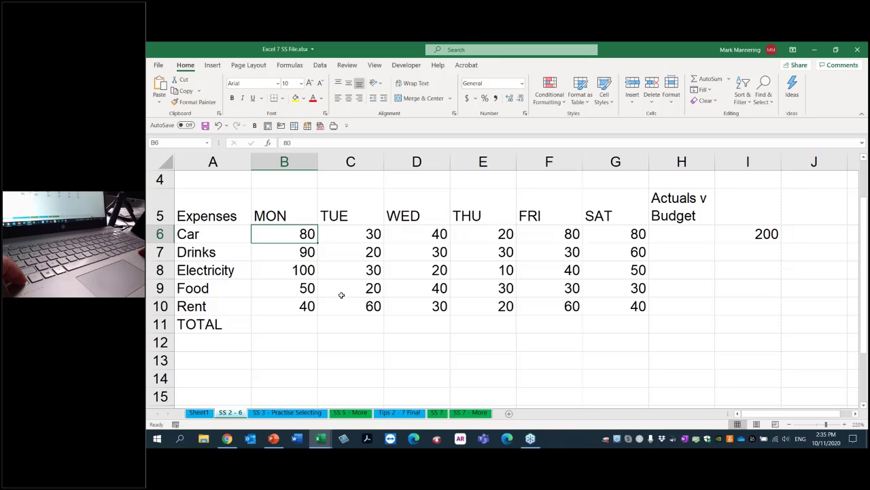
key("ctrl+shift+Right")
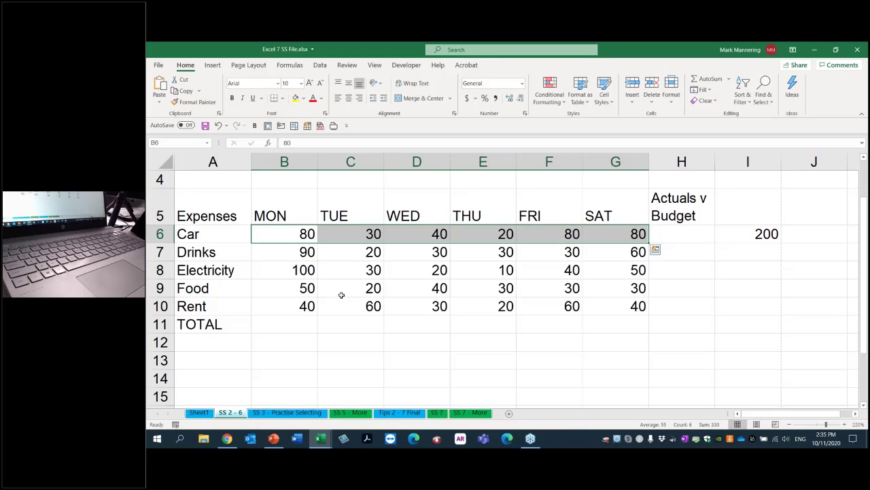
left_click(419, 212)
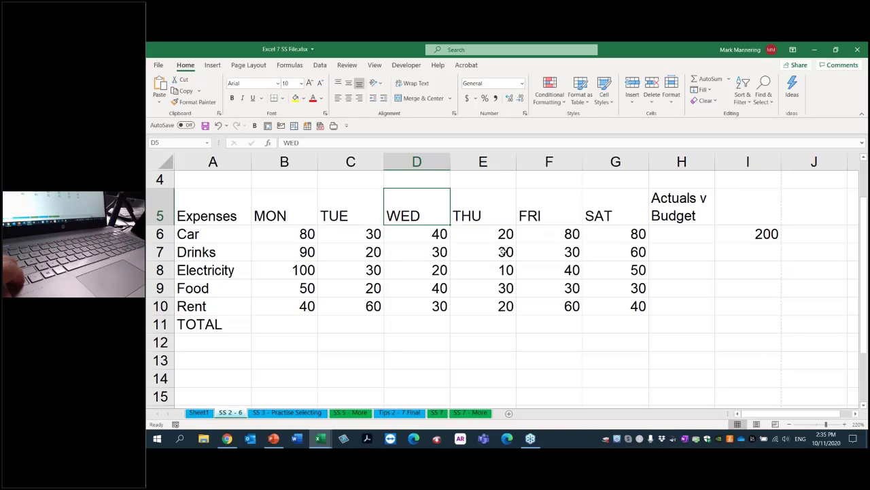
key("ctrl+shift+Down")
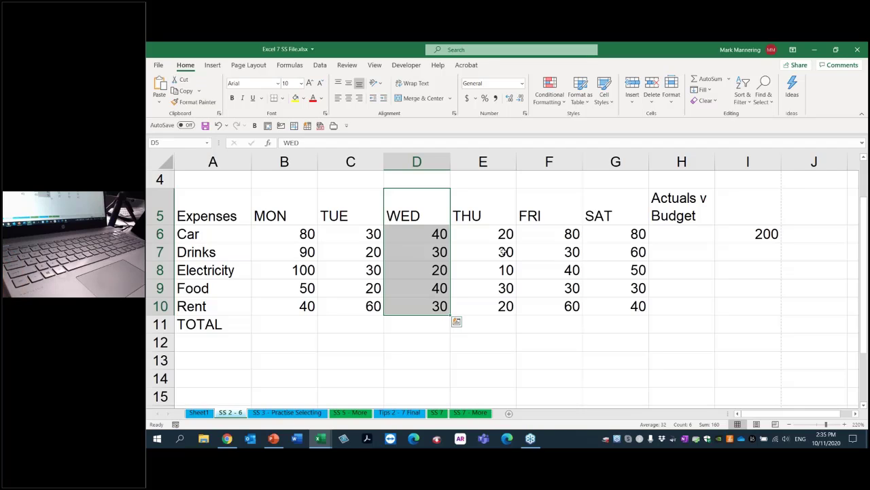
Extend the selection from B6 across to the SAT column and down to the Rent row, covering B6:G10.
left_click(287, 236)
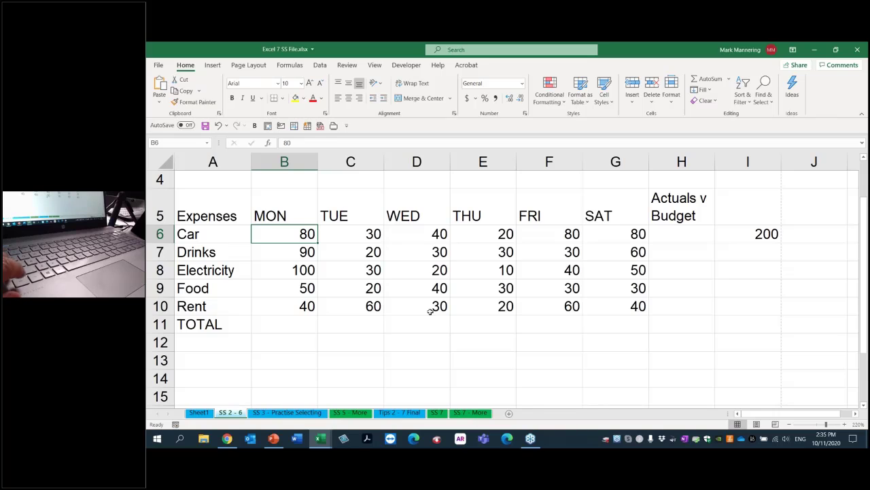
key("shift+Right")
key("shift+Right")
key("shift+Right")
key("shift+Right")
key("shift+Right")
key("shift+Down")
key("shift+Down")
key("shift+Down")
key("shift+Down")
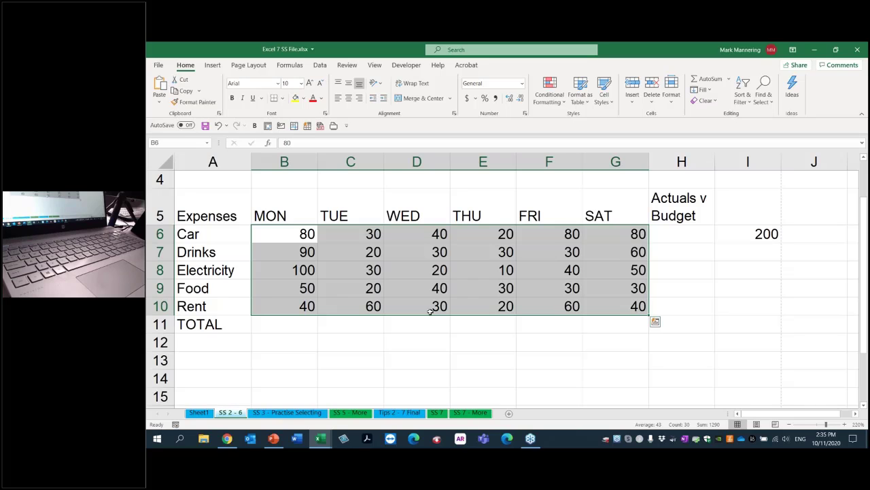
On the SS 3 - Practise Selecting sheet, select the Jan values A4:A63 to the end of the data, and return to A1.
left_click(289, 413)
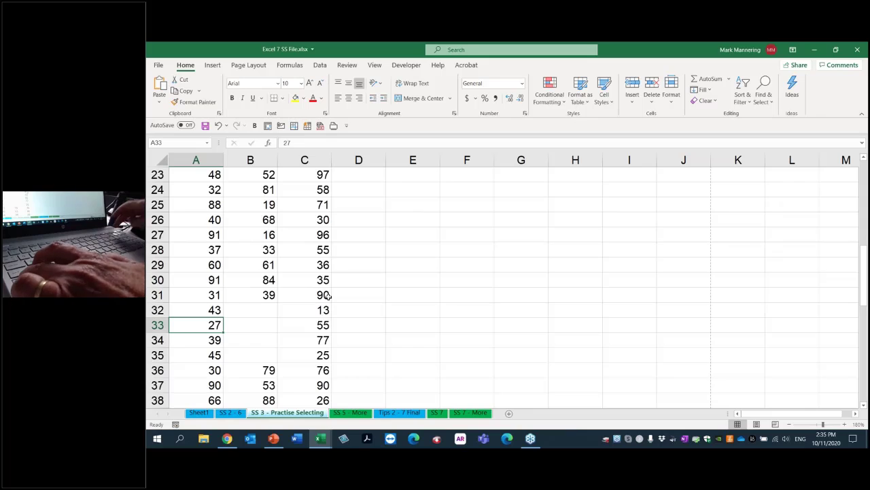
key("ctrl+Home")
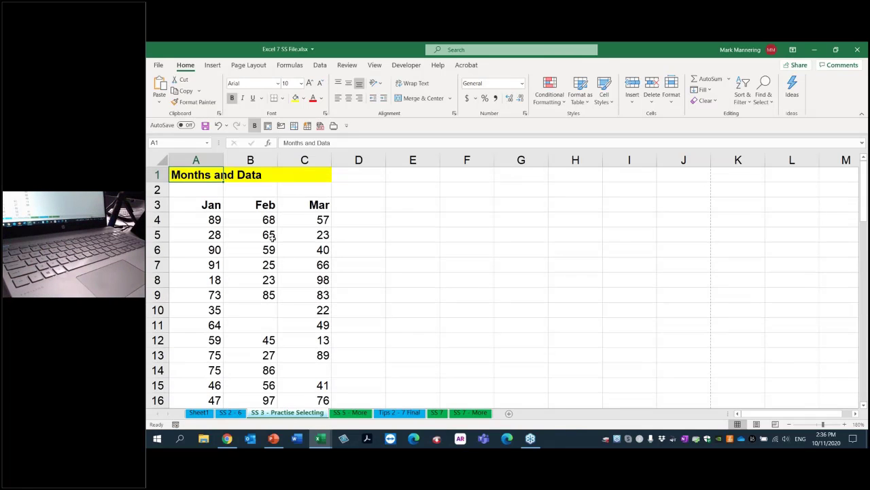
left_click(193, 222)
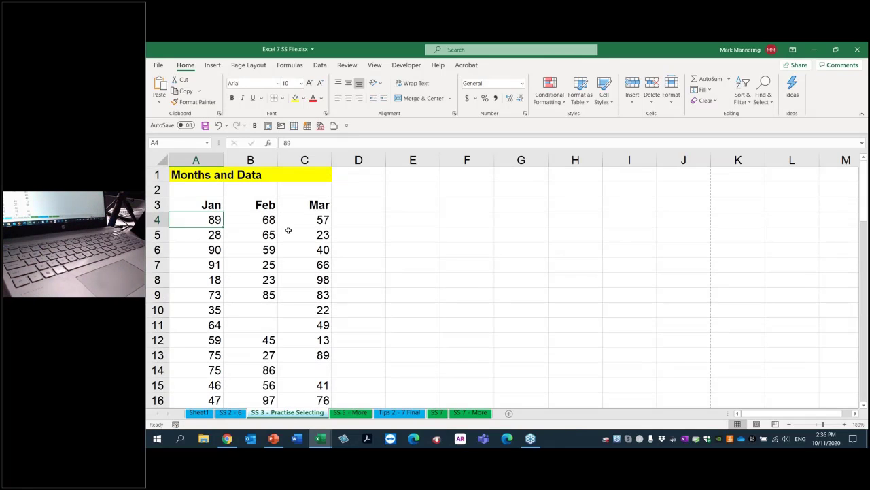
left_click(202, 176)
key("Down")
key("Down")
key("Down")
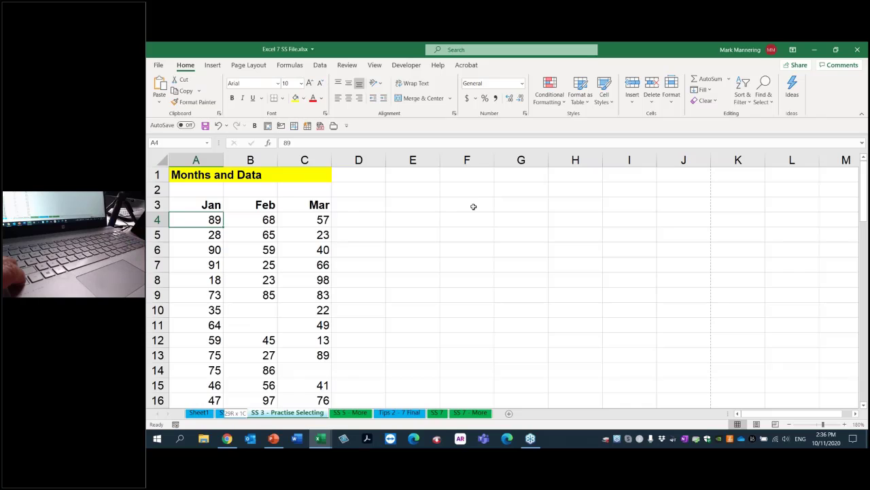
key("ctrl+shift+Down")
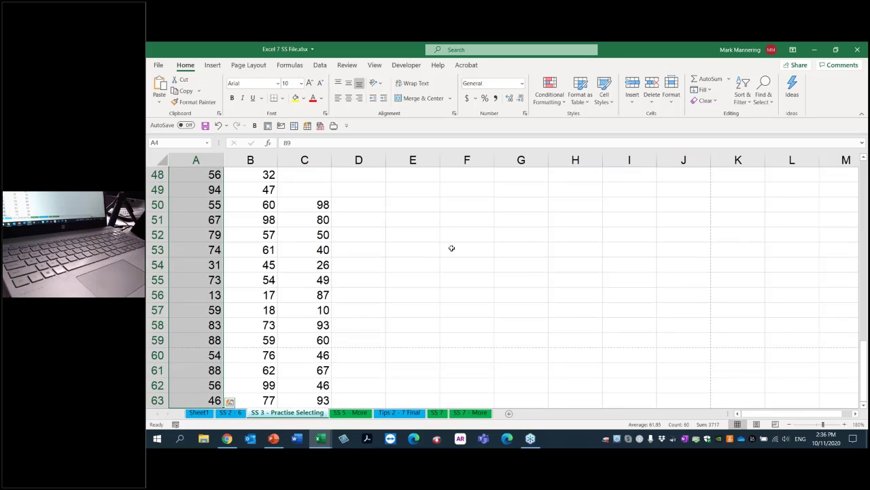
scroll(451, 248, "down", 1)
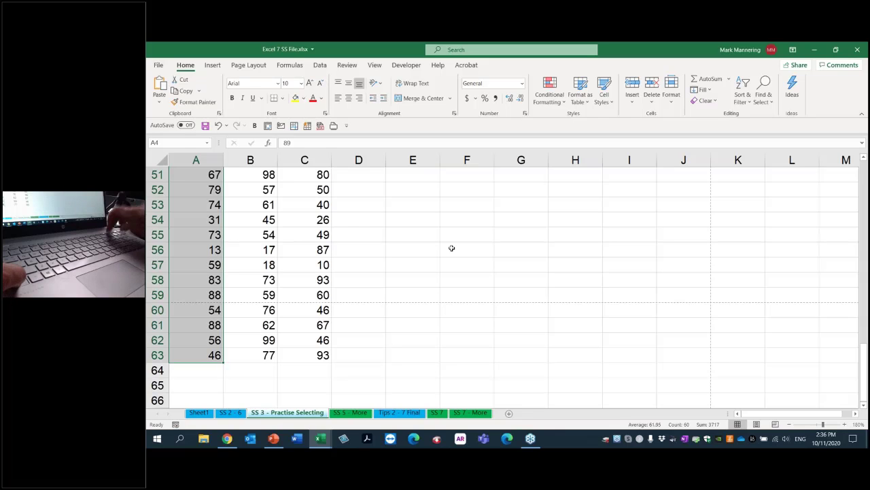
key("ctrl+Home")
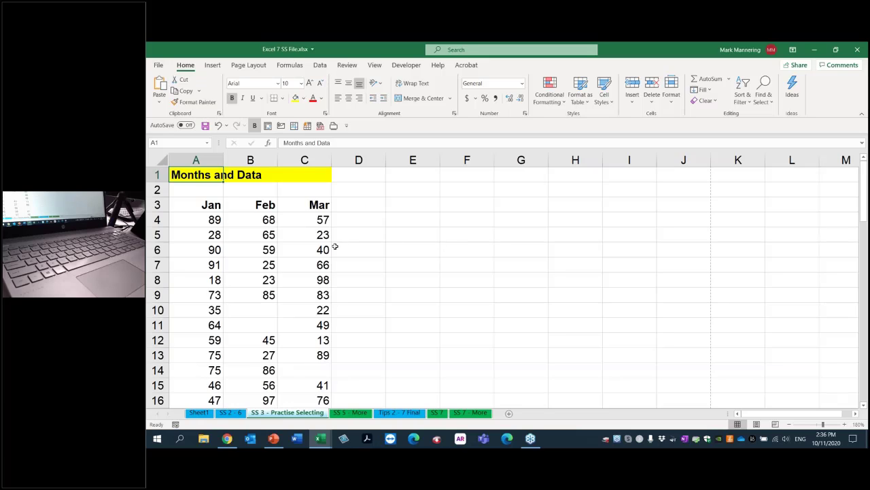
left_click(304, 222)
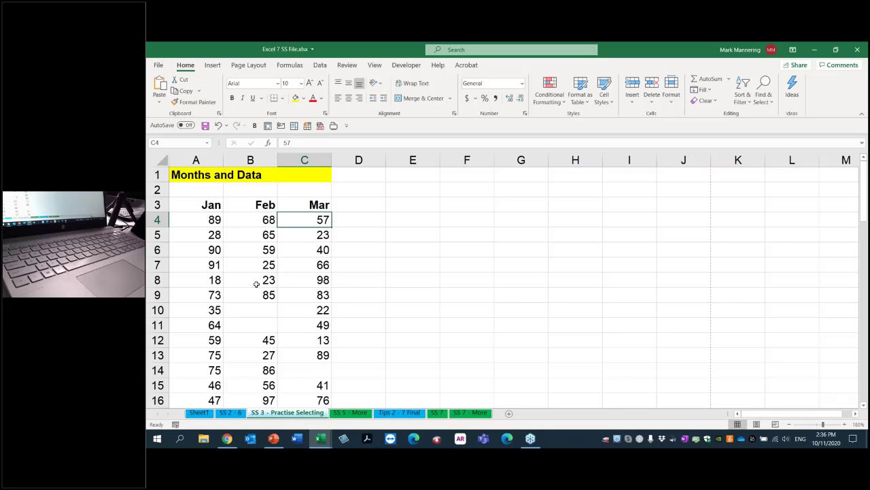
left_click(324, 294)
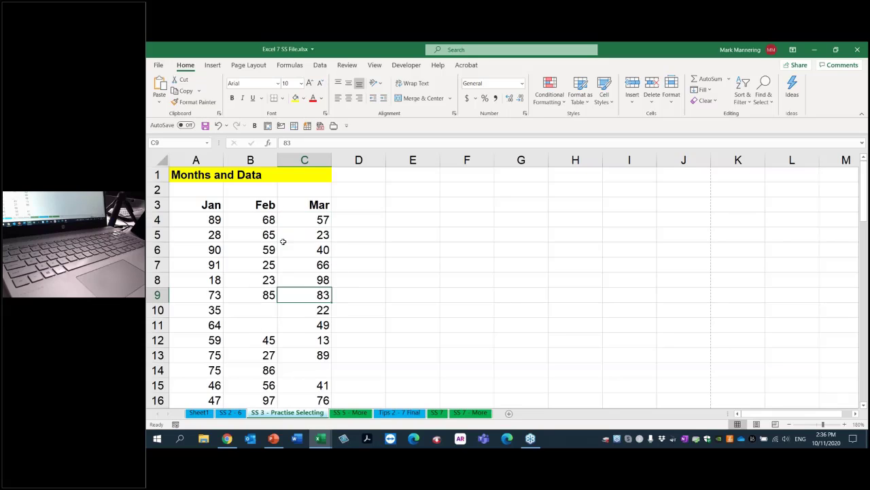
left_click_drag(257, 310, 270, 341)
left_click(301, 361)
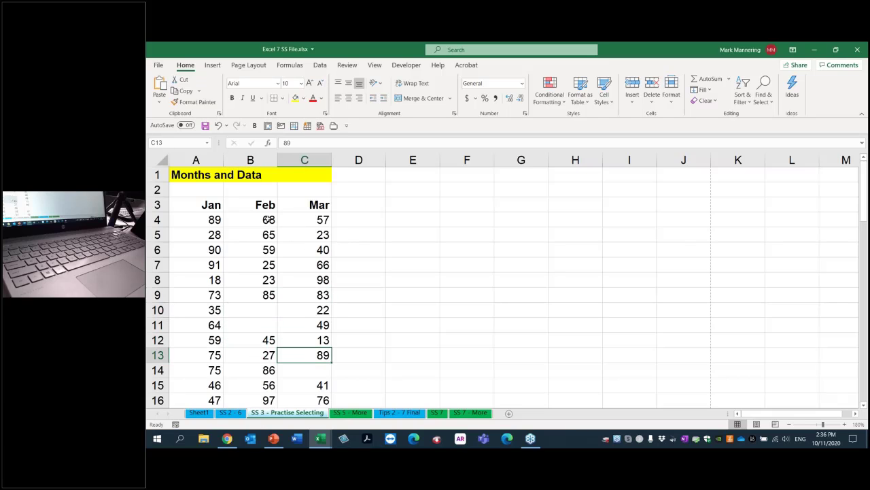
Select the Feb values from B4 past the blank gaps, pull the selection back to B63, and return to A1.
left_click(268, 219)
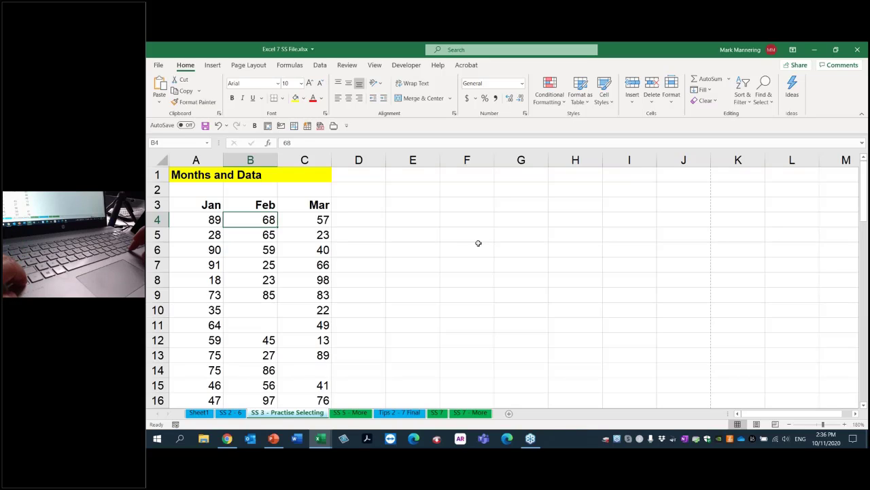
key("ctrl+shift+Down")
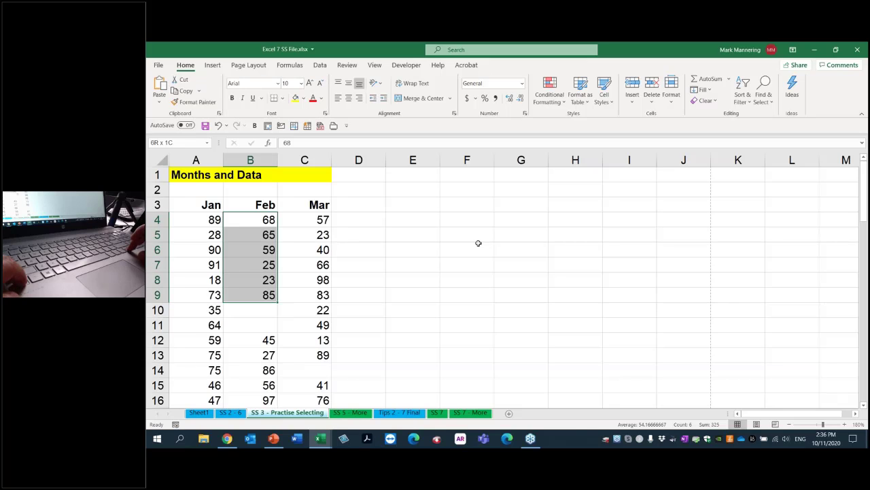
key("ctrl+shift+Down")
key("ctrl+shift+Down")
key("ctrl+shift+Down")
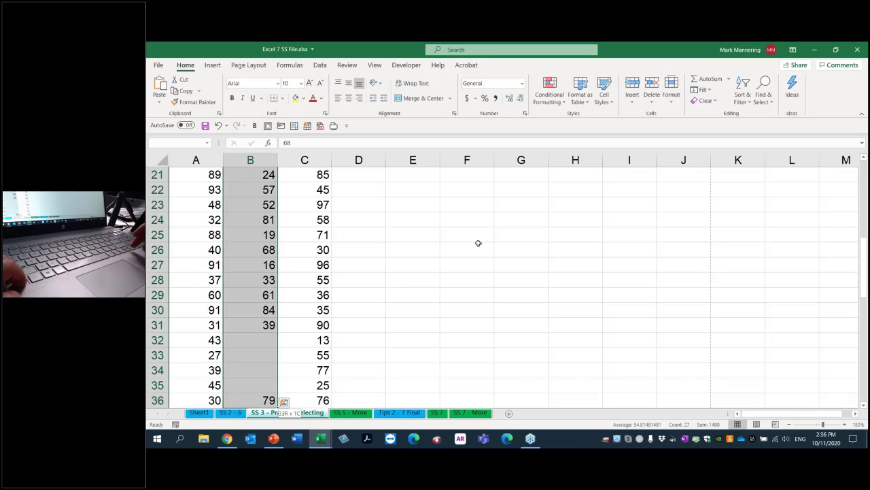
key("ctrl+shift+Down")
key("ctrl+shift+Down")
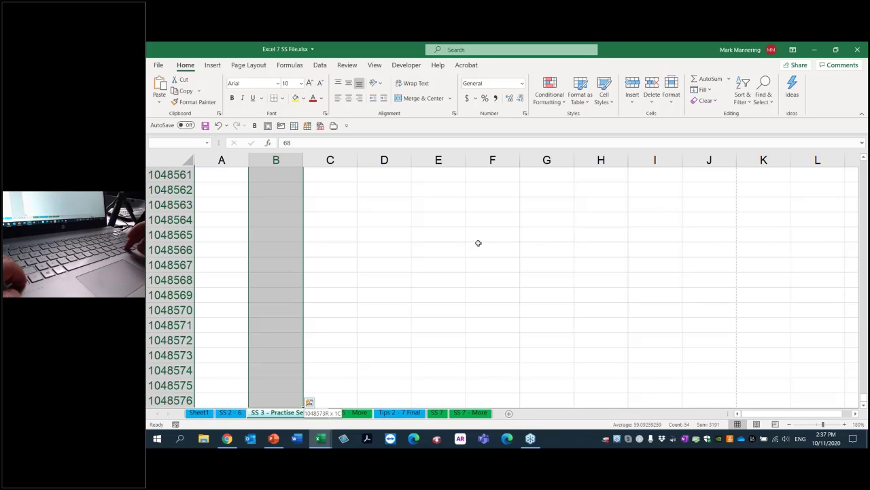
key("ctrl+shift+Up")
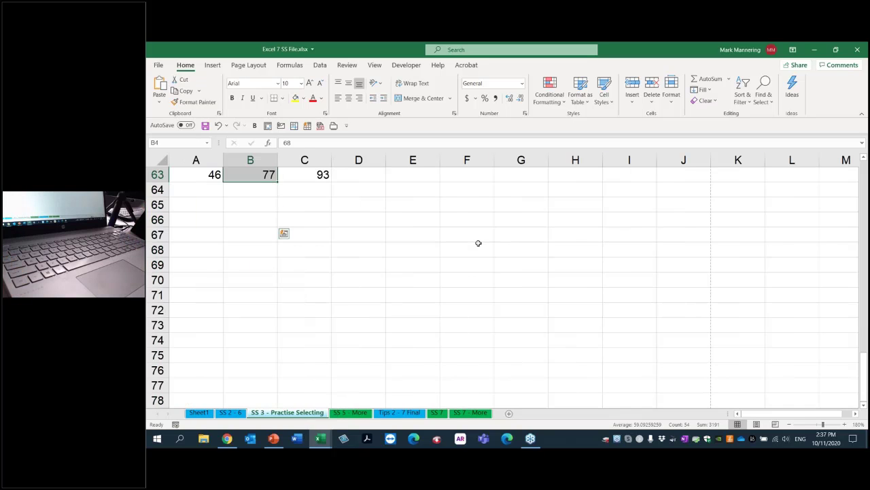
scroll(478, 243, "up", 2)
scroll(478, 243, "up", 7)
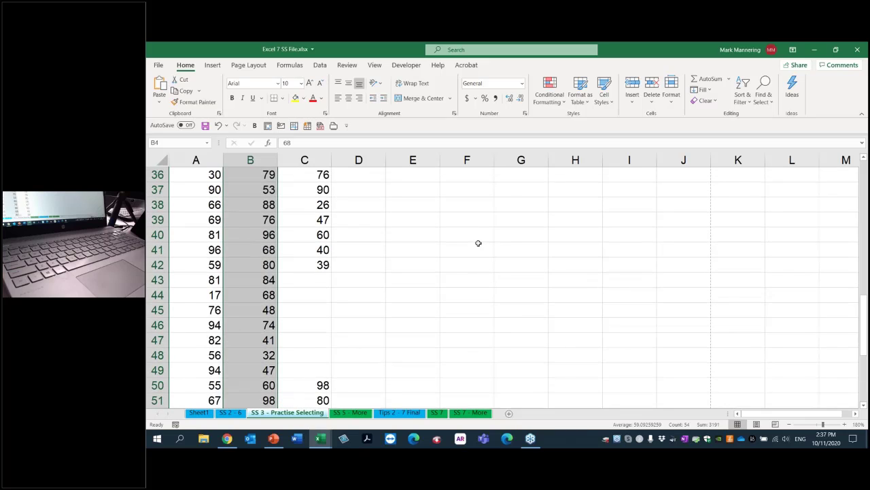
scroll(478, 243, "up", 12)
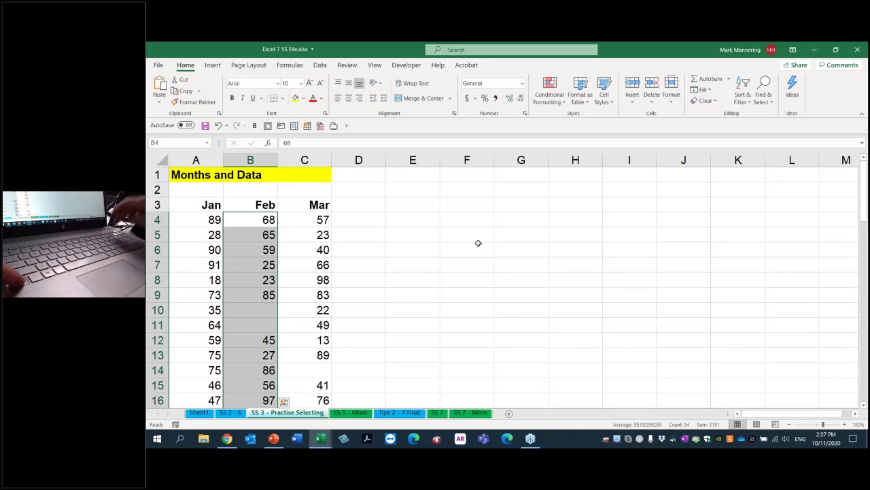
key("ctrl+Home")
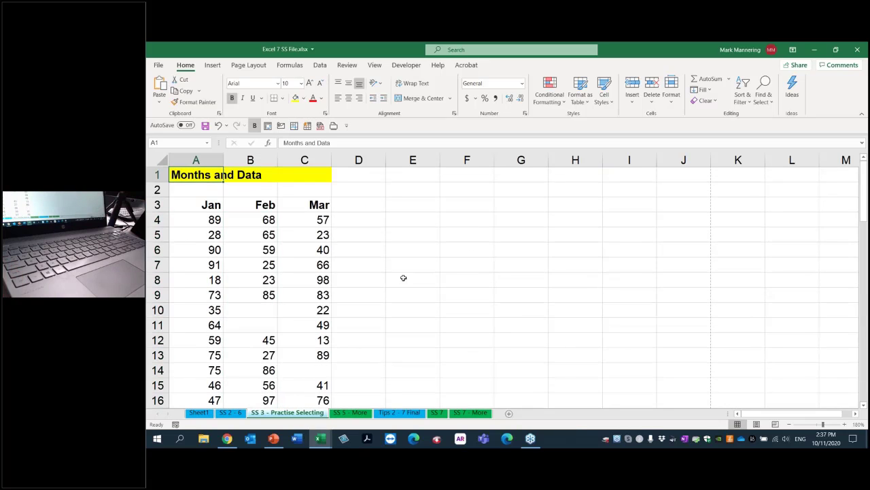
Go back to the SS 2 - 6 sheet and select the TUE value for Drinks in C7.
left_click(228, 412)
left_click(357, 293)
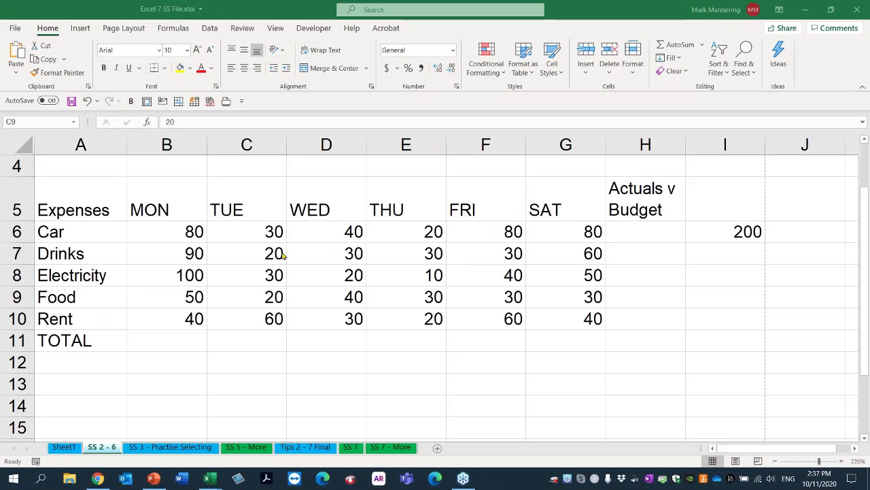
left_click(279, 254)
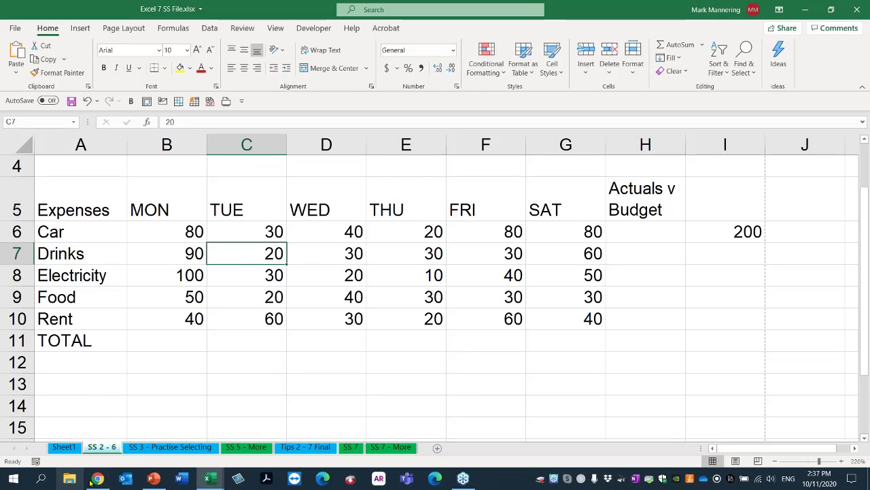
Switch to the PowerPoint slide show and advance to the Navigating / Selecting Cells slide.
left_click(153, 478)
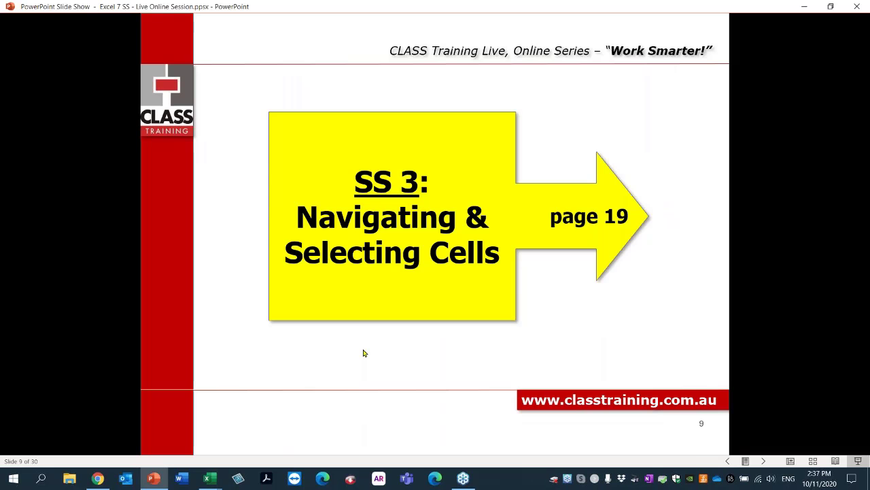
left_click(364, 353)
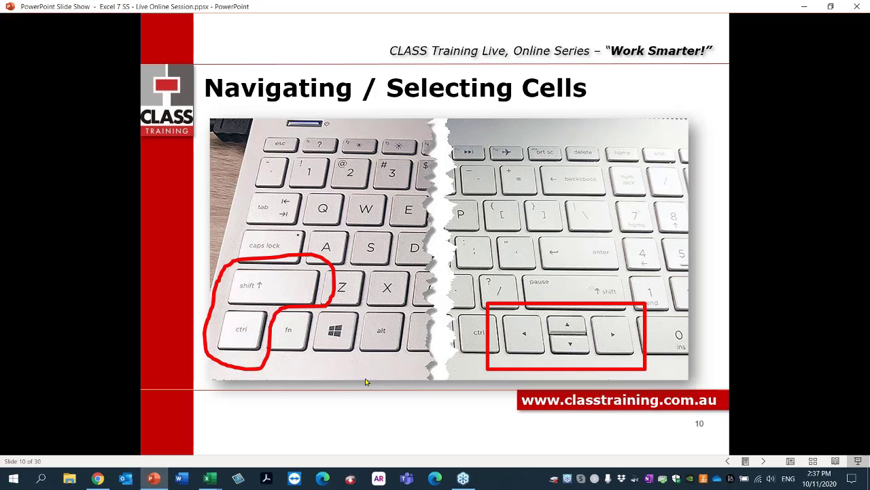
Back in the Excel 7 SS File workbook, select B6:G10 down to Rent and across to SAT, and return to just B6.
key("alt+Tab")
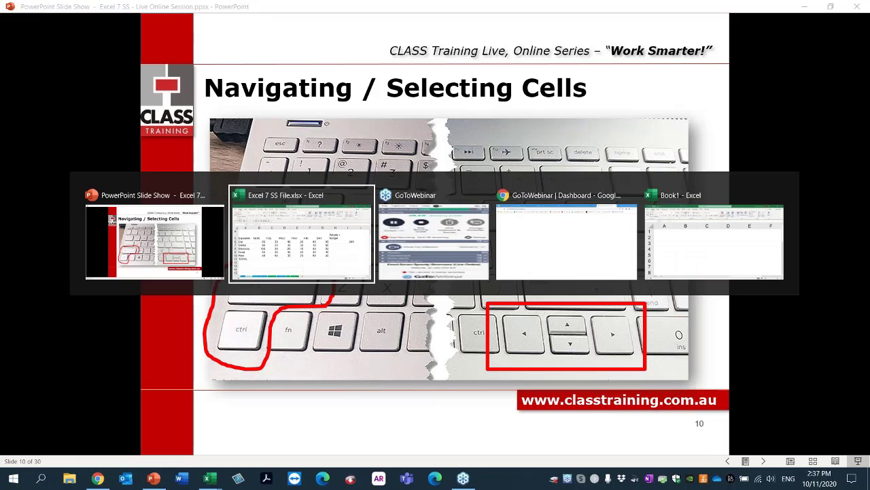
left_click(178, 233)
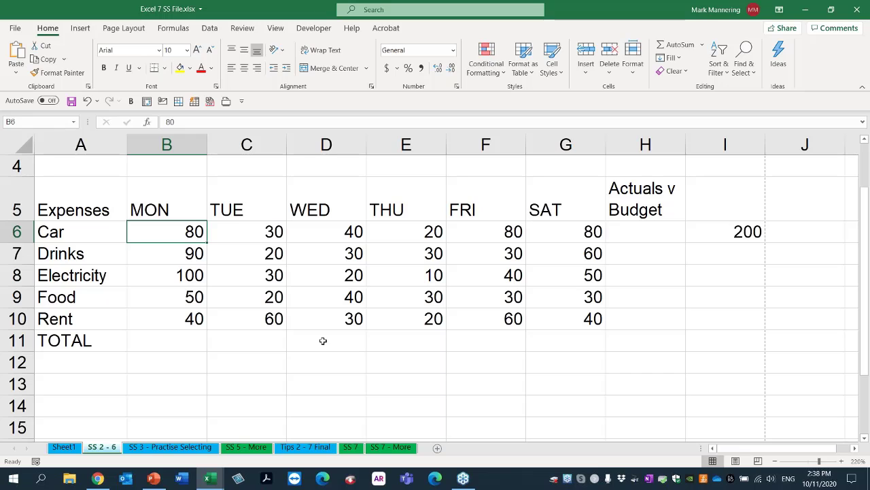
key("ctrl+shift+Down")
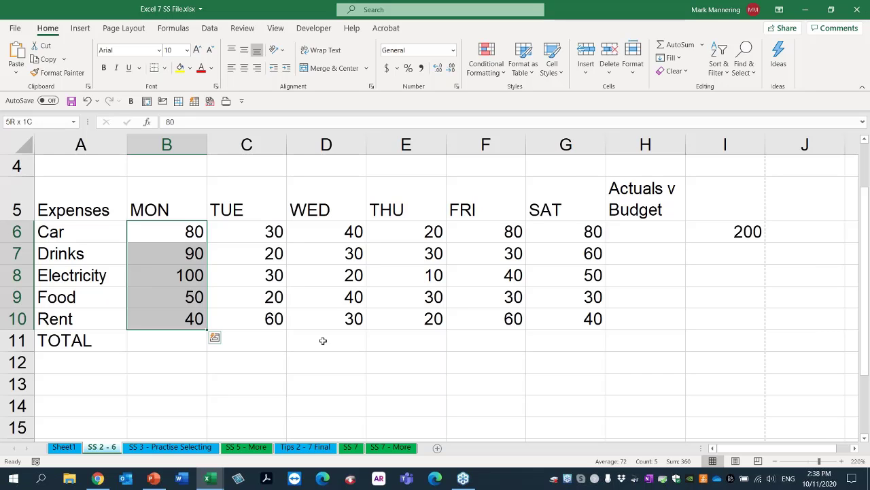
key("ctrl+shift+Right")
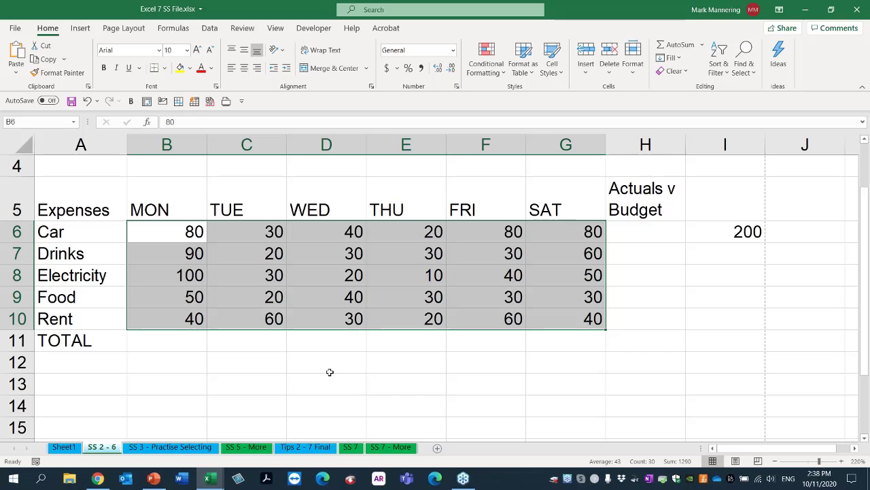
left_click(330, 371)
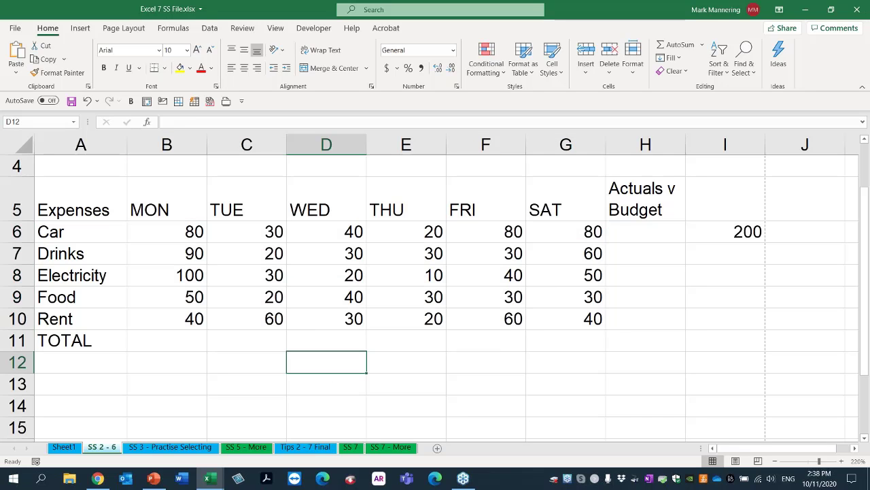
left_click(166, 235)
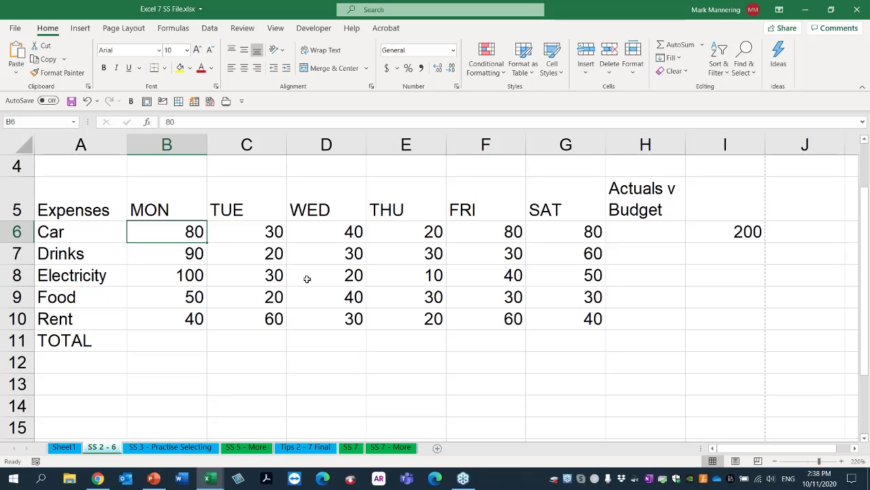
Select the expense figures in B6:G10, then select the whole expenses table around them and clear the selection.
key("ctrl+shift+Right")
key("ctrl+shift+Down")
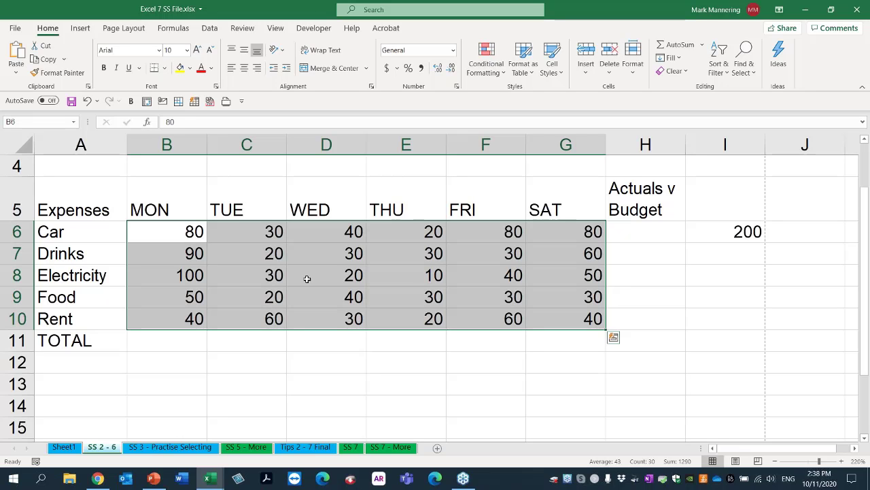
left_click(357, 284)
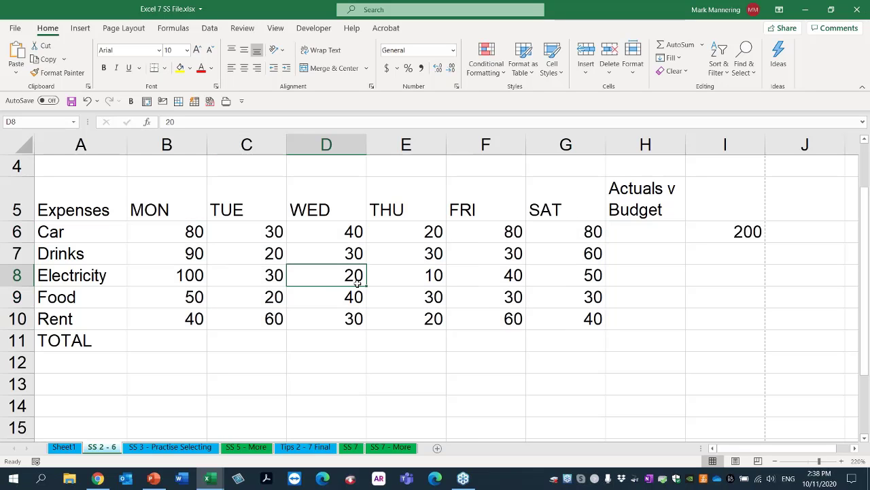
left_click(235, 248)
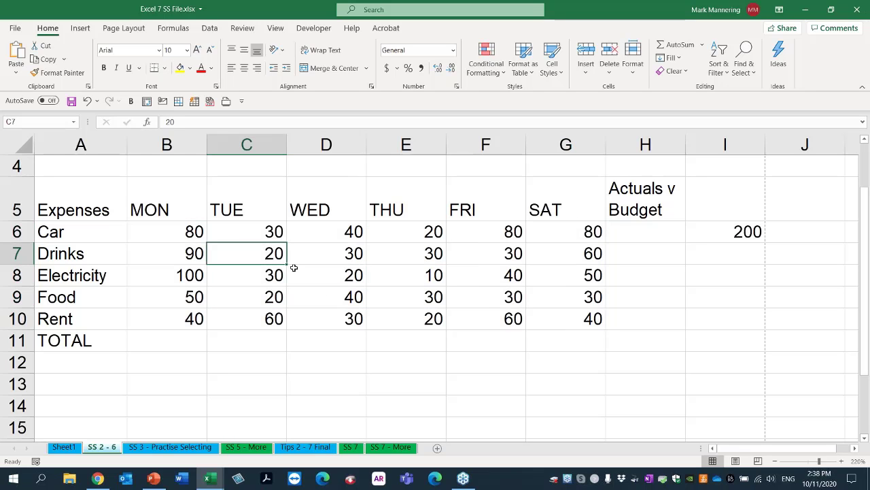
key("ctrl+a")
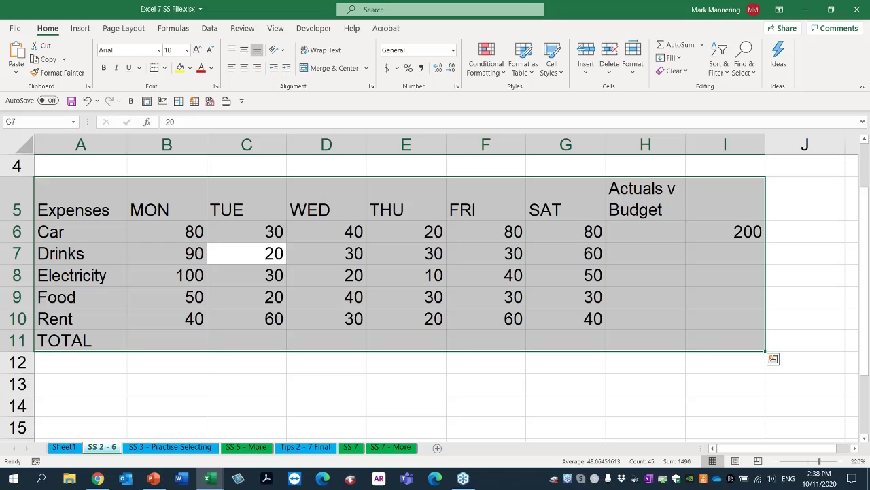
left_click(331, 252)
Switch to the PowerPoint slide show, advance to the SS 4 slide on using common function keys, and return to Excel.
key("alt+Tab")
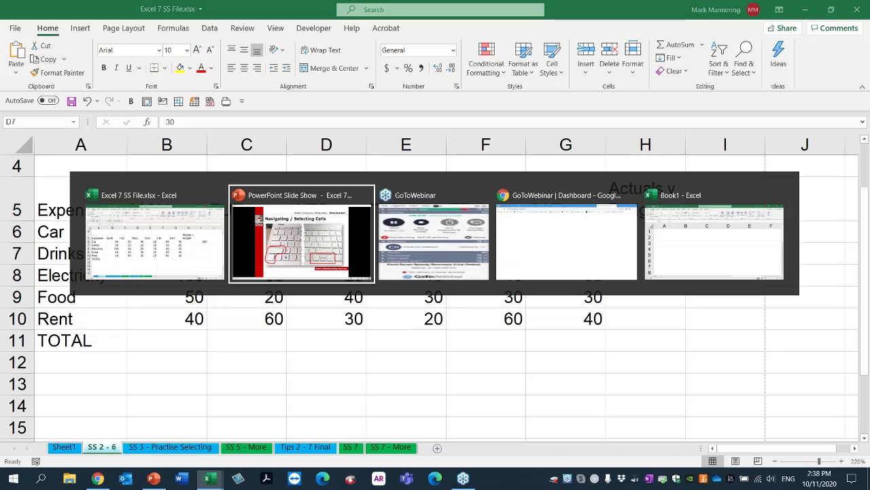
key("Right")
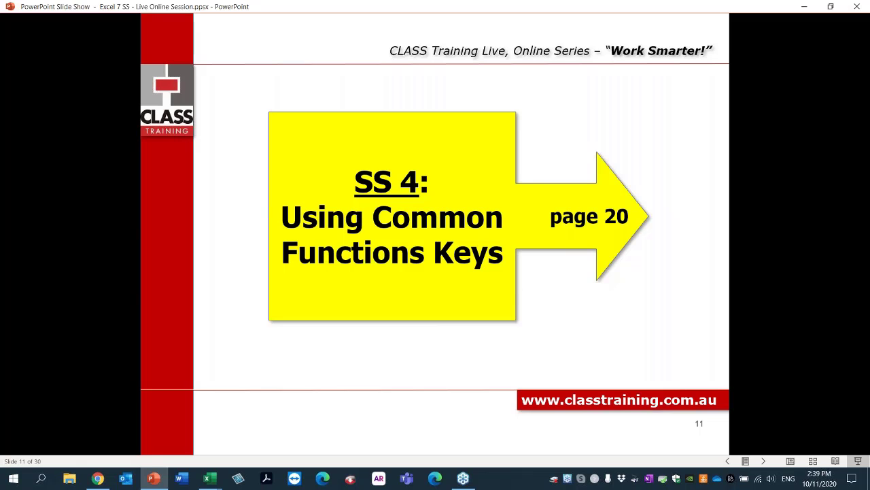
key("alt+Tab")
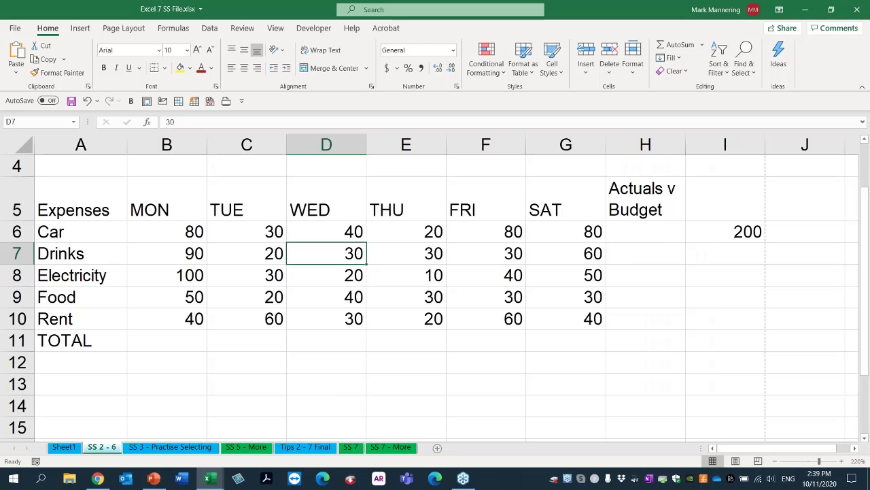
Enter the text "F1, F2, F3, F4" in cell D1 beside the My Weekly Expenses title.
scroll(279, 293, "up", 1)
scroll(279, 294, "up", 1)
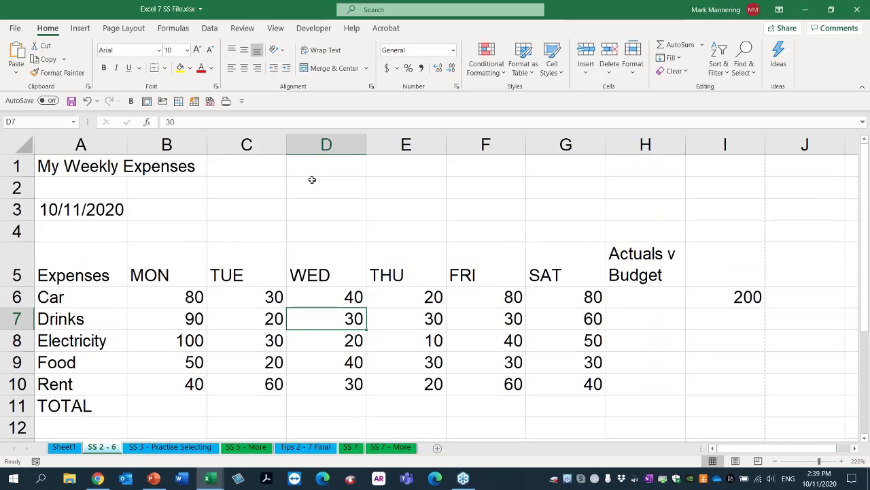
left_click(317, 165)
key("F2")
type("F1")
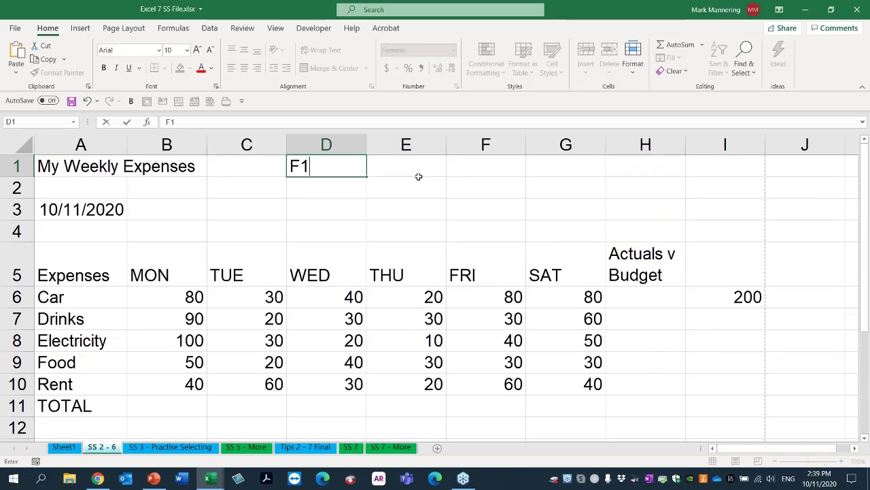
type(", F2, F3, F4")
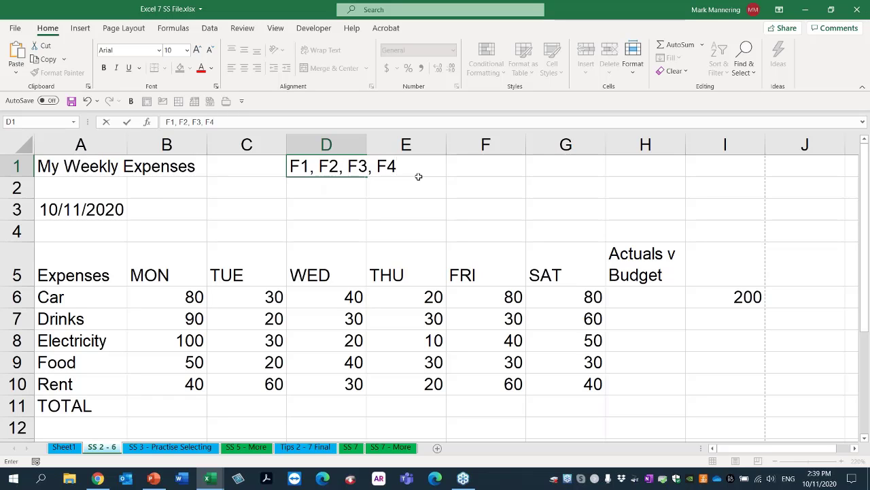
key("Return")
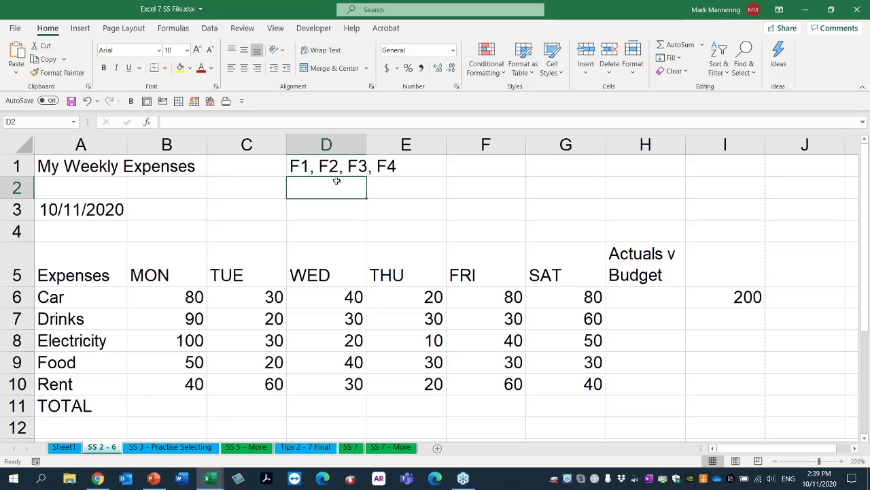
Replace the contents of cell D1 with the text "F4".
left_click(313, 168)
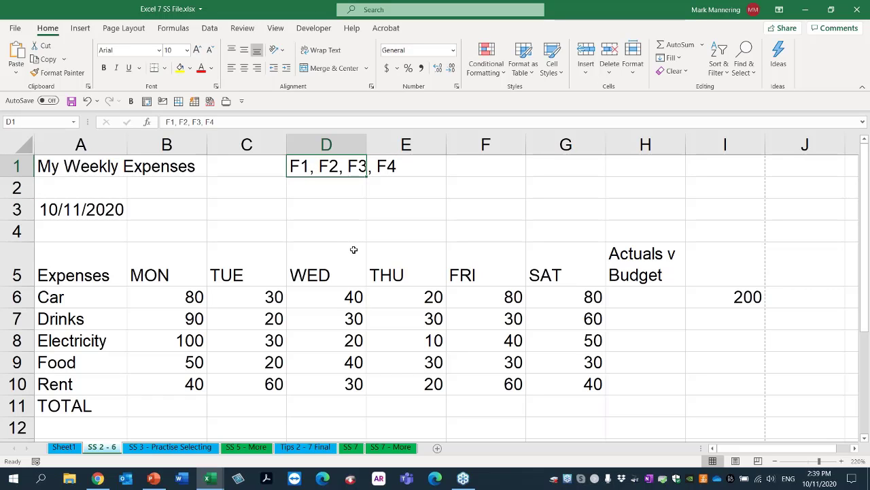
key("Delete")
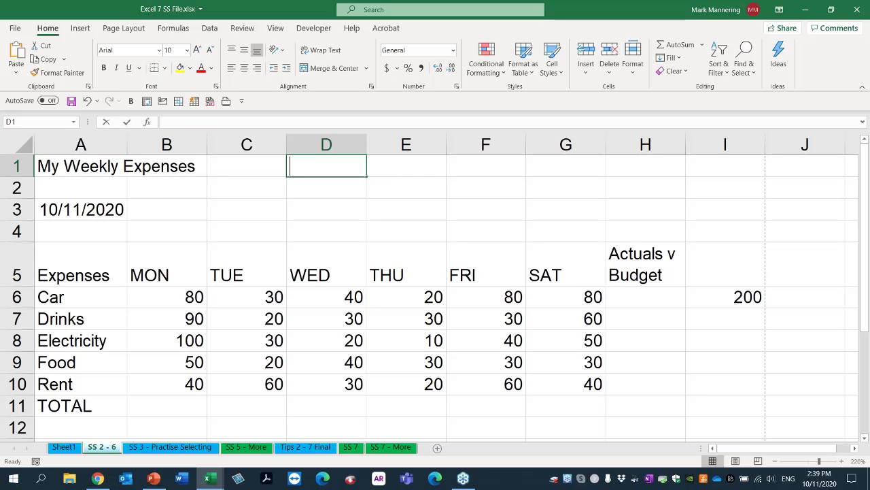
type("F4")
key("Return")
Make the F4 text in cell D1 bold and right-align it.
left_click(327, 166)
key("ctrl+b")
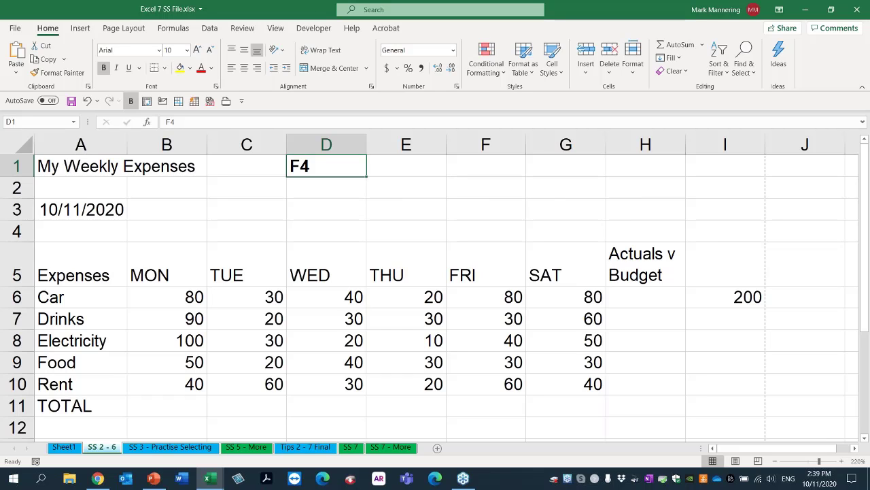
left_click(257, 68)
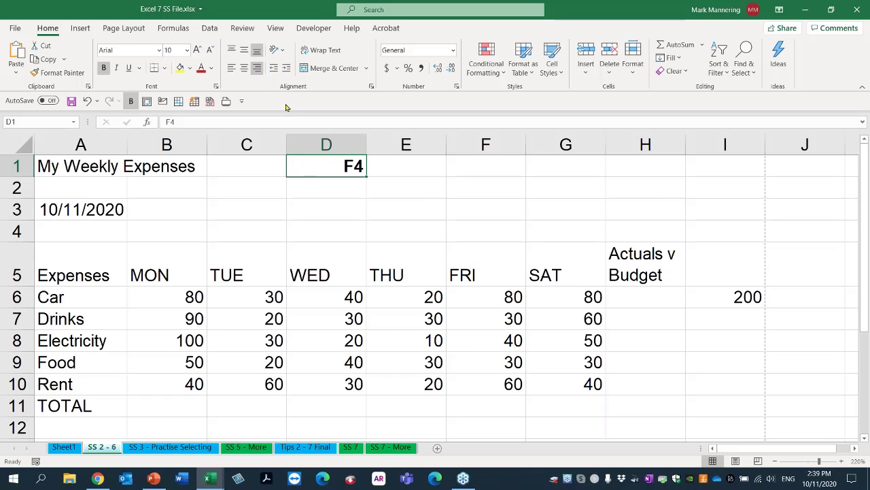
left_click(400, 208)
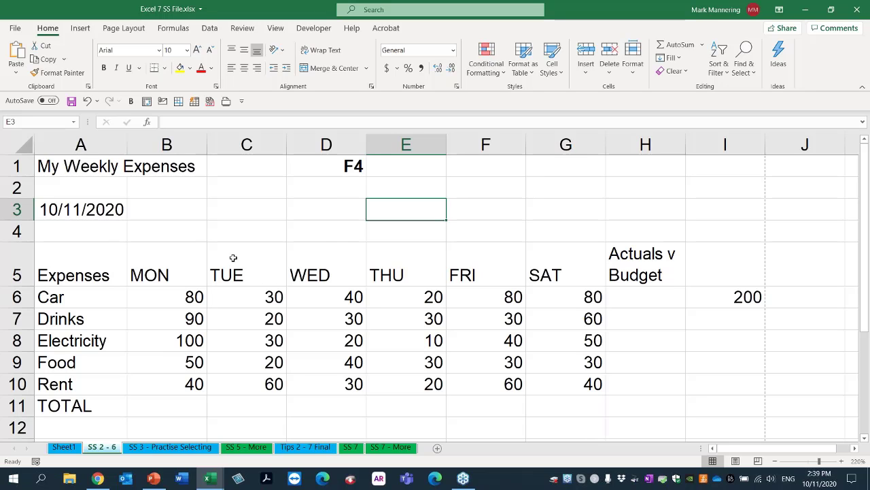
Insert one blank column before the MON column.
left_click(167, 272)
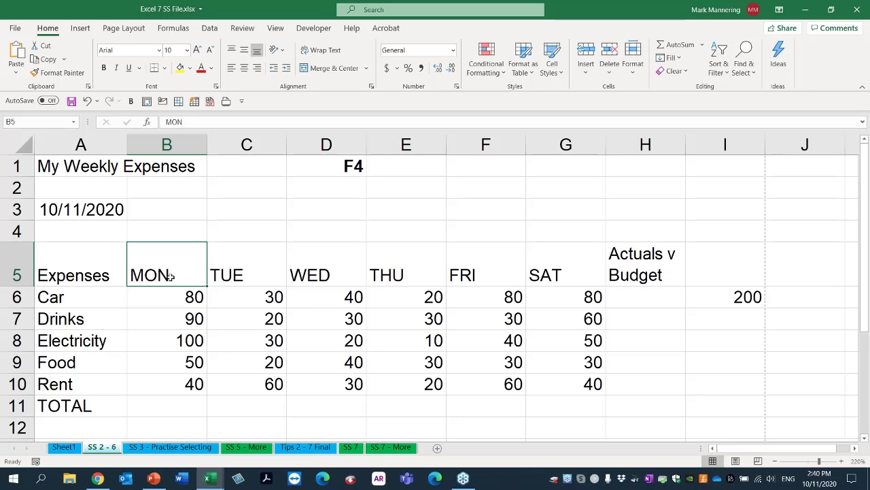
left_click(167, 144)
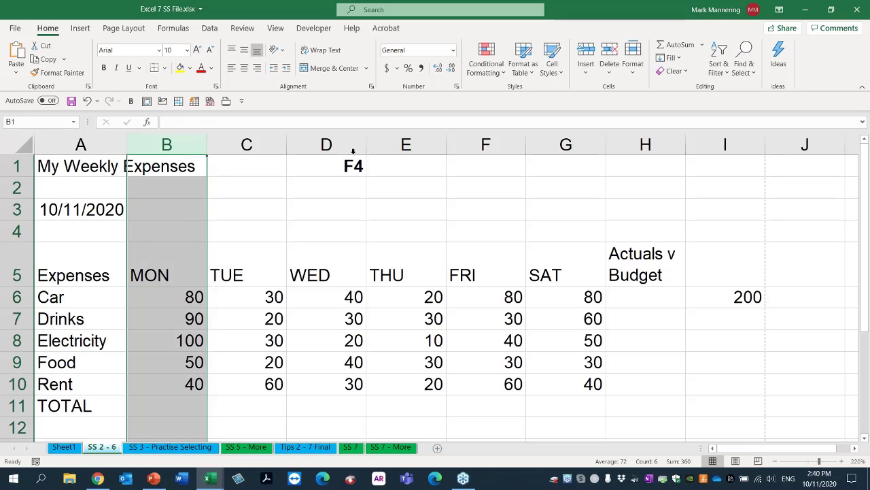
left_click(259, 236)
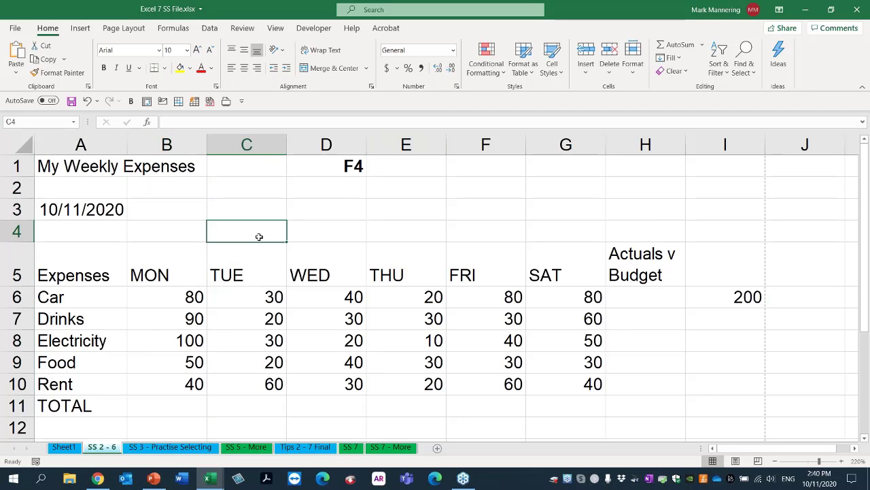
right_click(177, 145)
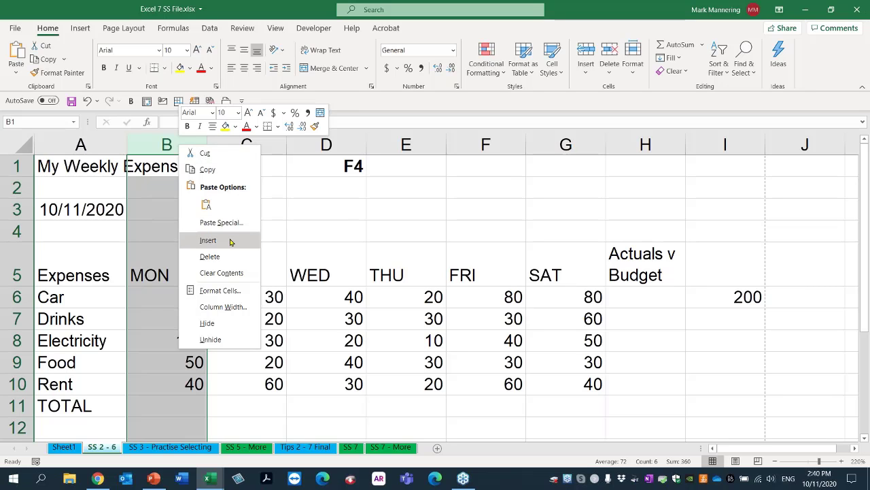
left_click(209, 240)
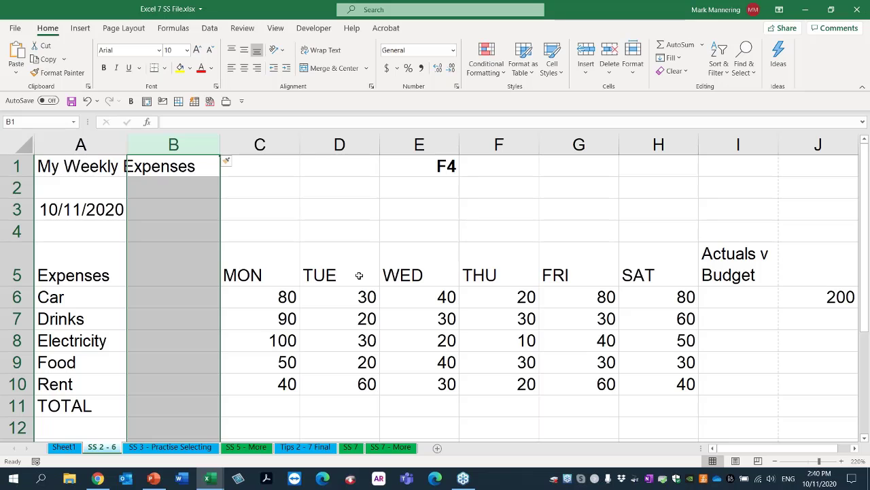
Repeat the column insertion at column B to add several more blank columns before MON.
key("ctrl+plus")
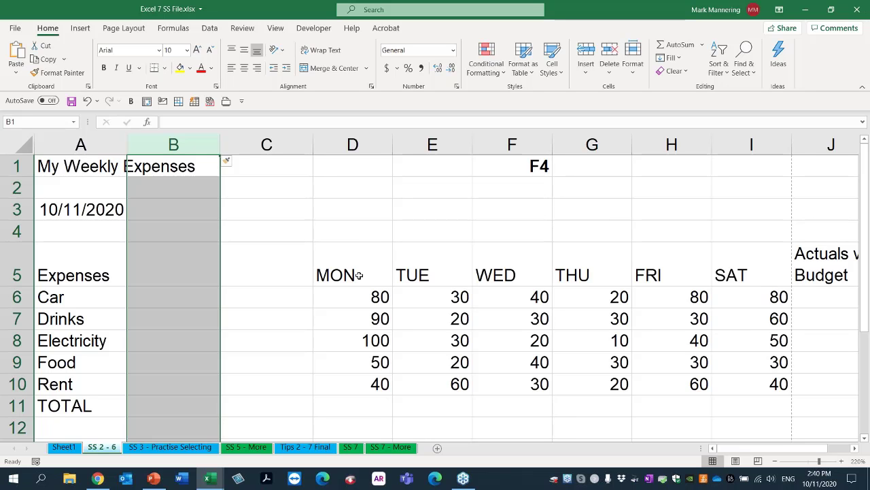
key("F4")
key("F4")
key("F4")
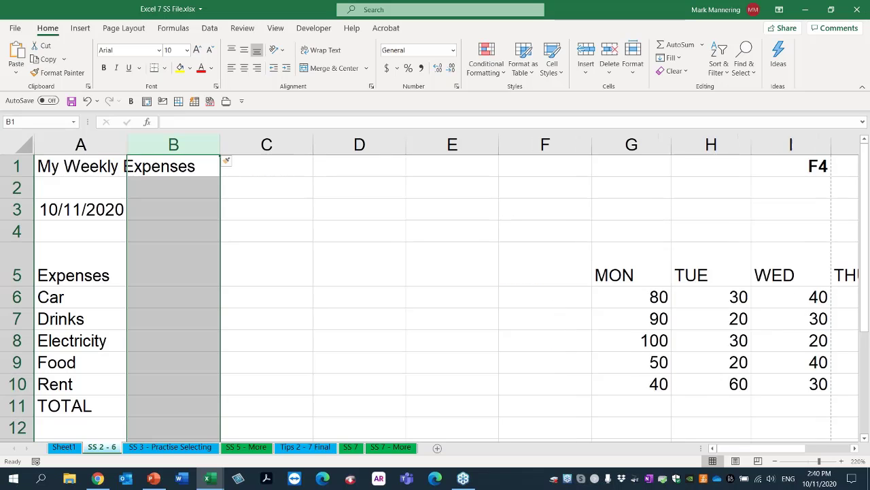
key("F4")
key("F4")
key("F4")
key("F4")
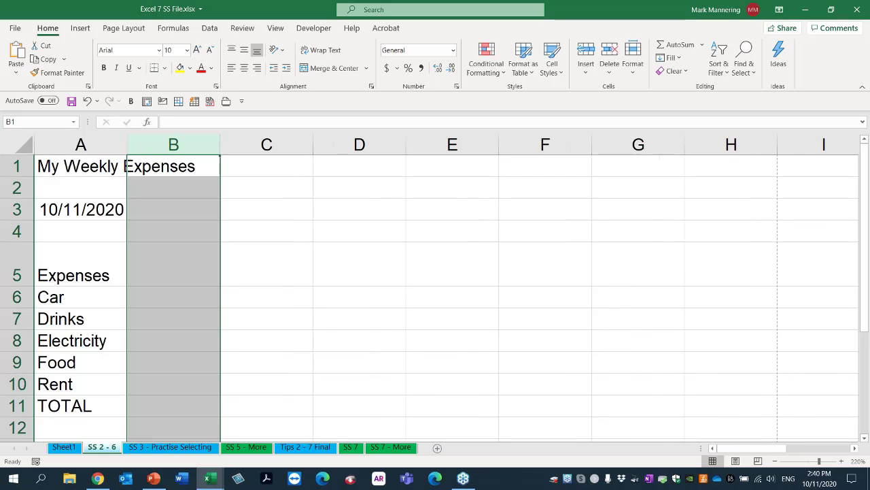
key("F4")
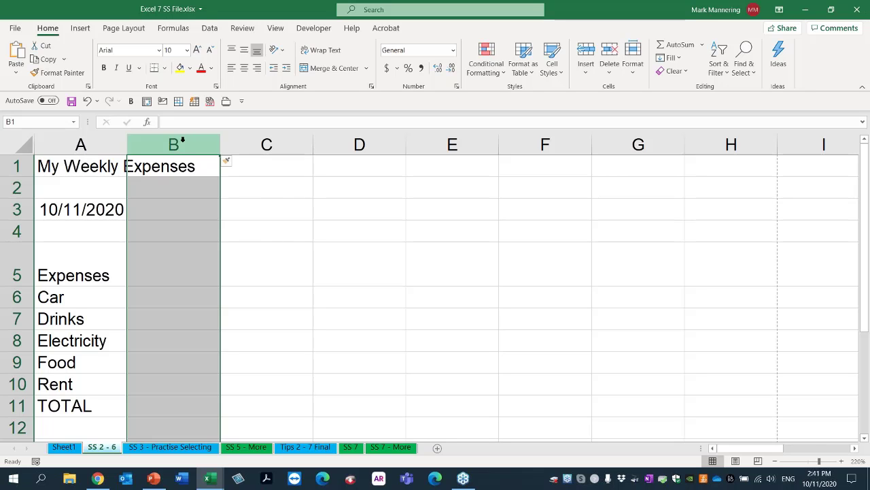
Delete column B and repeat the deletion until all blank columns between the expense names and MON are removed.
right_click(184, 139)
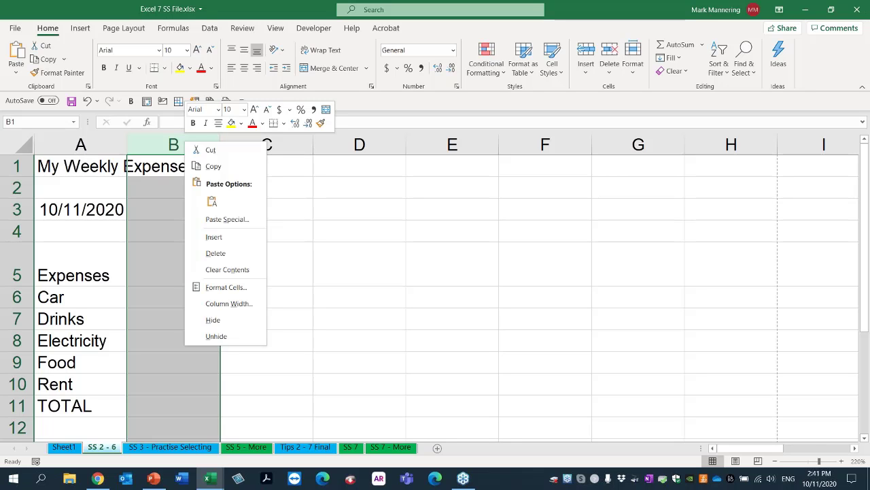
left_click(237, 254)
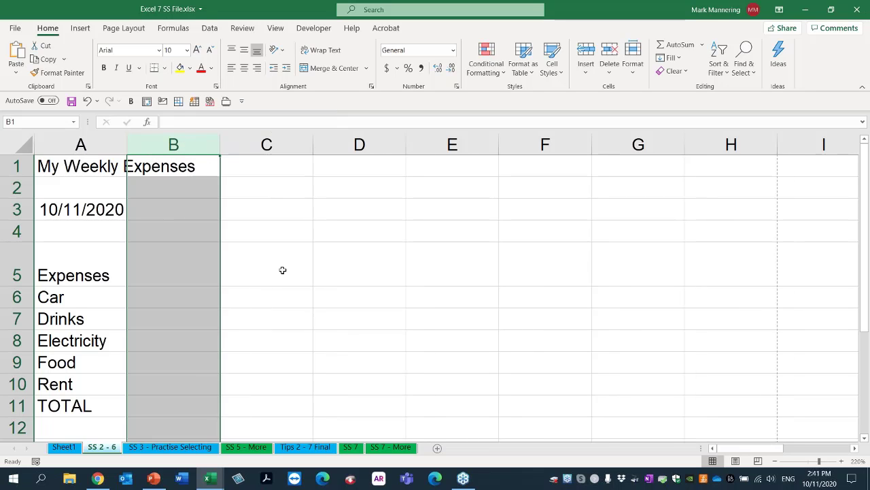
key("F4")
key("F4")
key("F4")
key("F4")
key("F4")
key("F4")
key("F4")
key("F4")
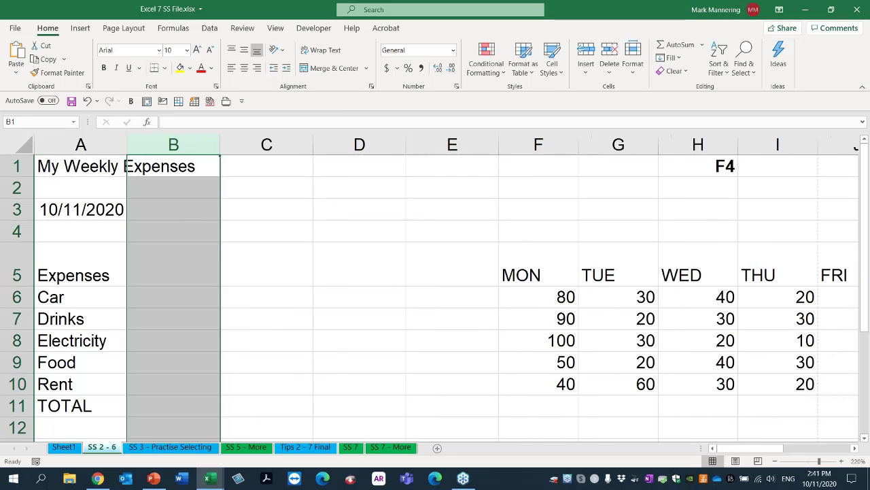
key("F4")
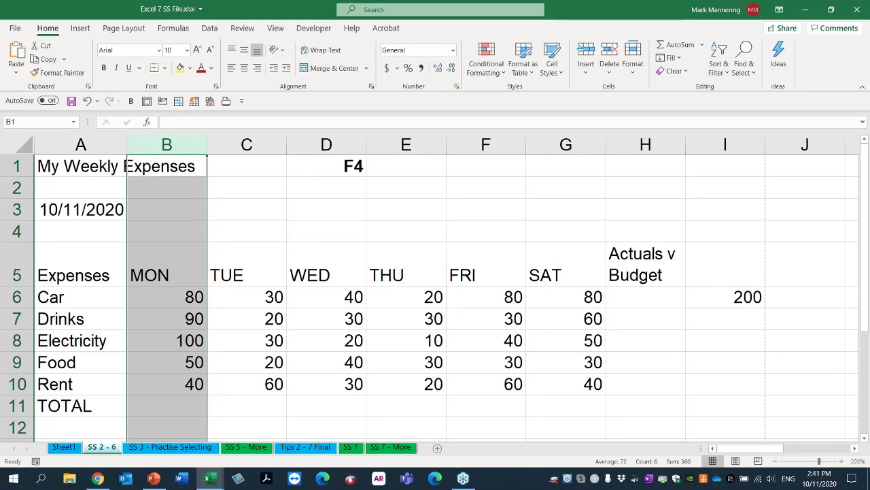
Insert one blank row above the Drinks row.
left_click(252, 303)
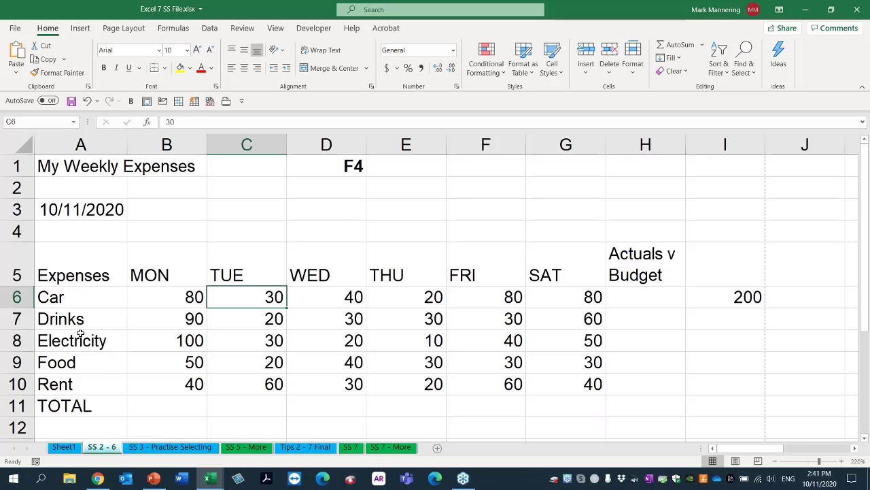
left_click(17, 319)
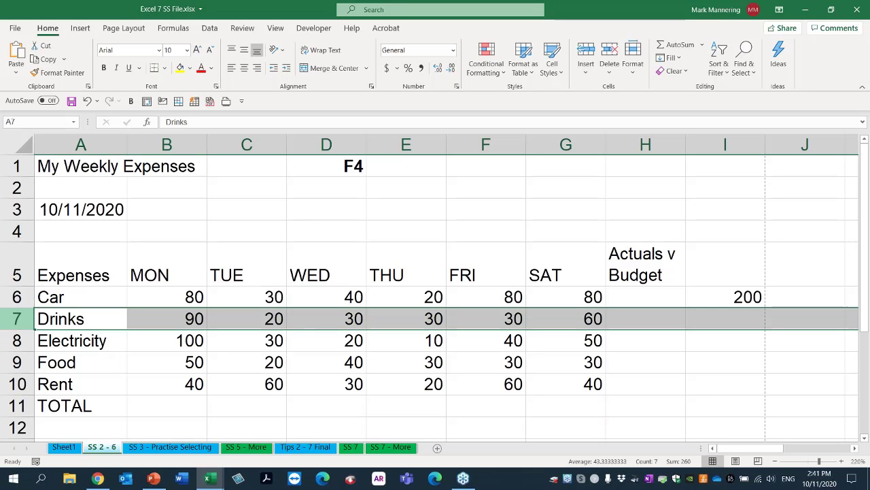
right_click(17, 319)
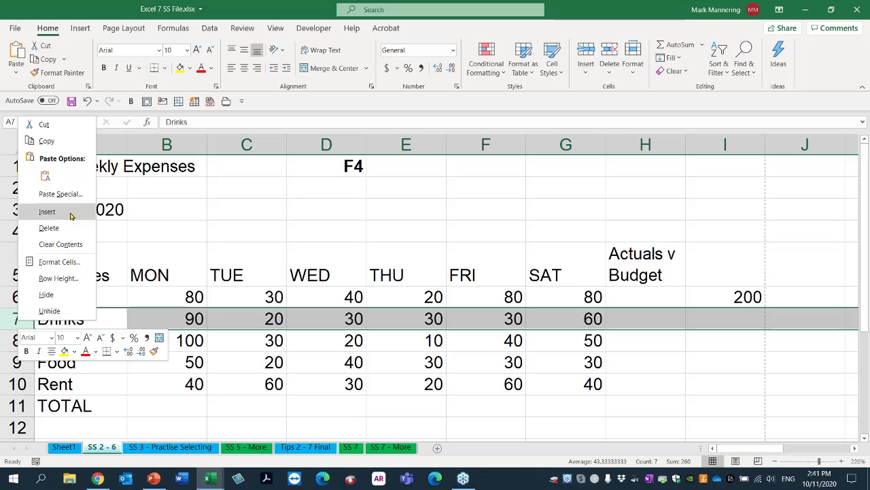
left_click(47, 211)
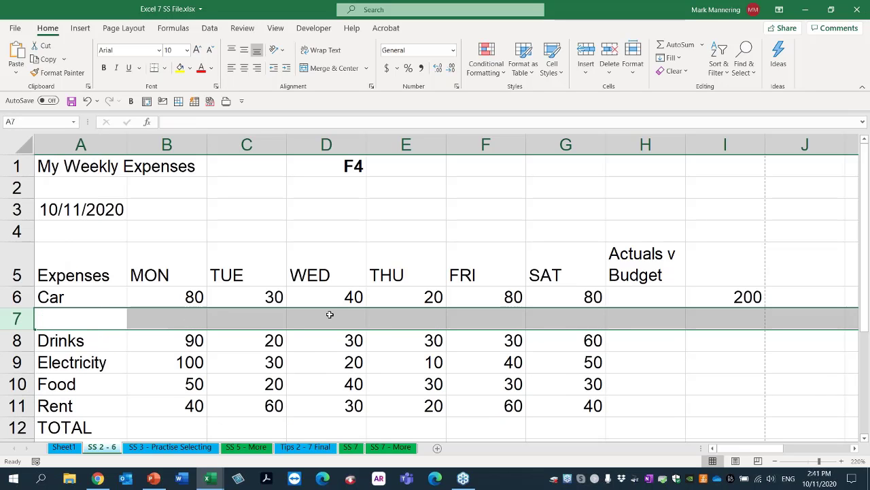
Repeat the row insertion at row 7 to add six more blank rows above Drinks.
key("F4")
key("F4")
key("F4")
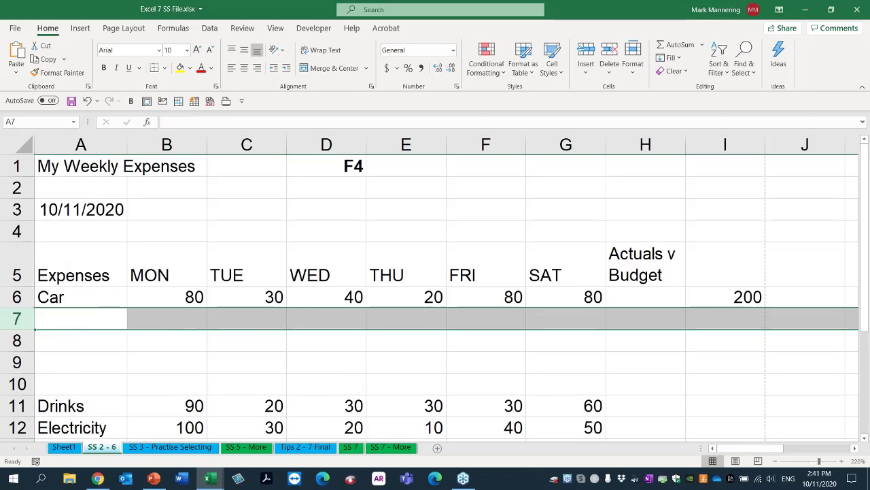
key("F4")
key("F4")
key("F4")
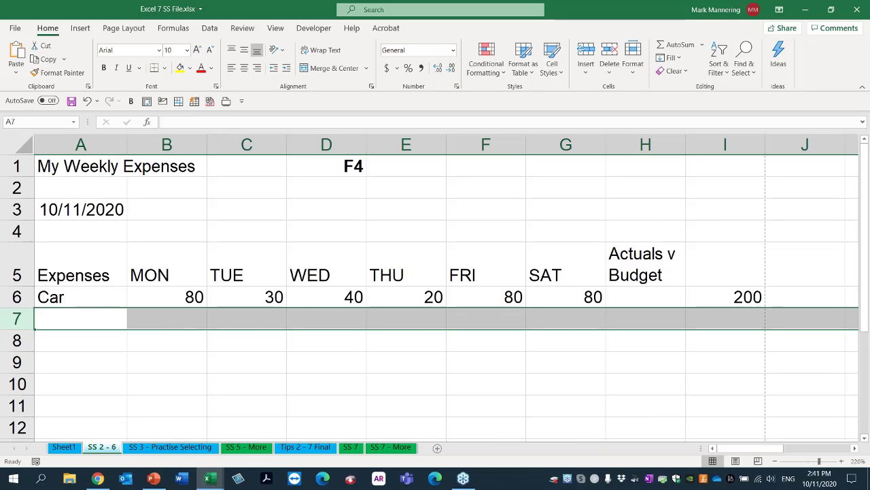
Delete the blank rows 7 to 14 between the Car and Drinks rows.
scroll(329, 332, "down", 1)
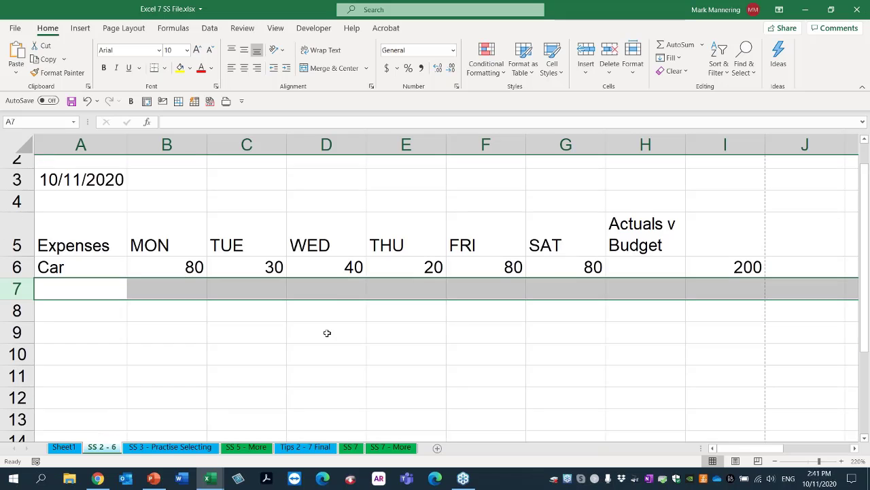
left_click_drag(19, 254, 14, 405)
right_click(17, 296)
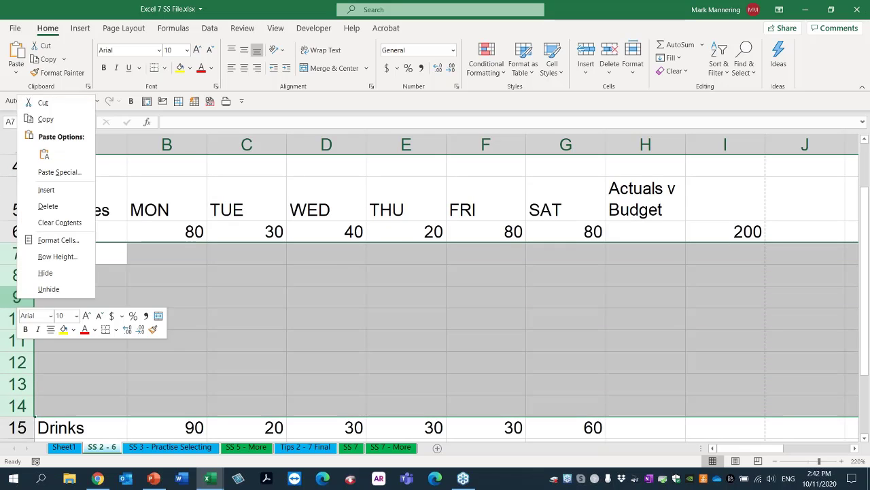
left_click(61, 213)
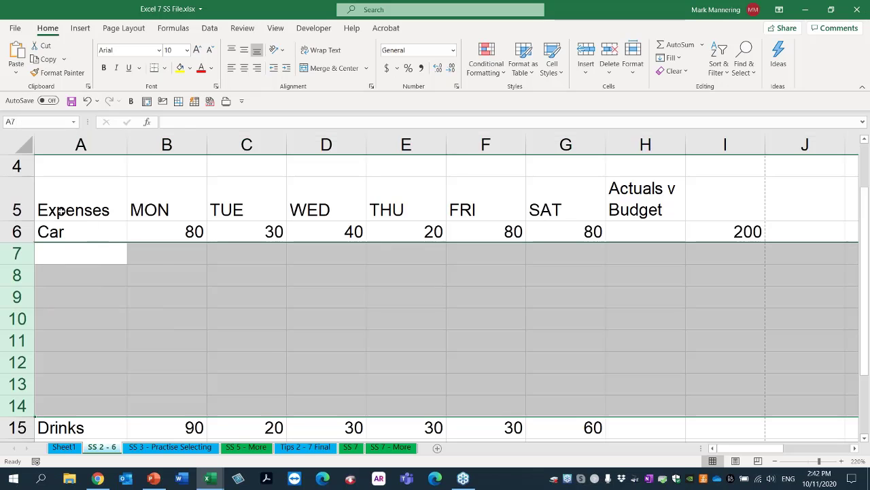
left_click(213, 279)
scroll(233, 311, "up", 1)
scroll(233, 312, "up", 2)
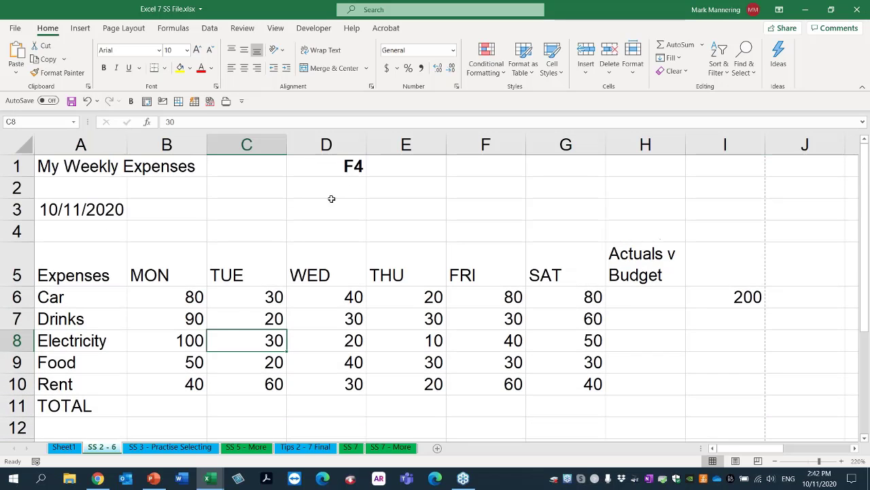
Enter the description "Repeat the most recent step" in cell E1, next to the F4 label.
left_click(387, 165)
key("F2")
type("Repe")
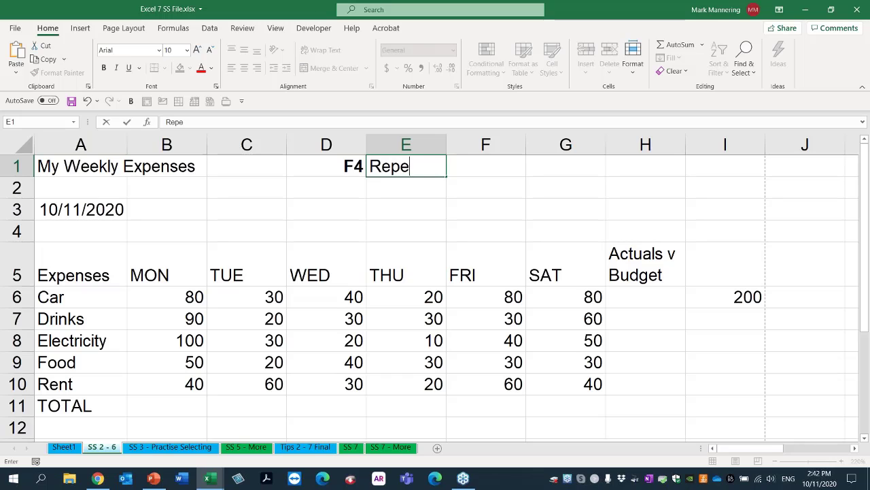
type("at the mo")
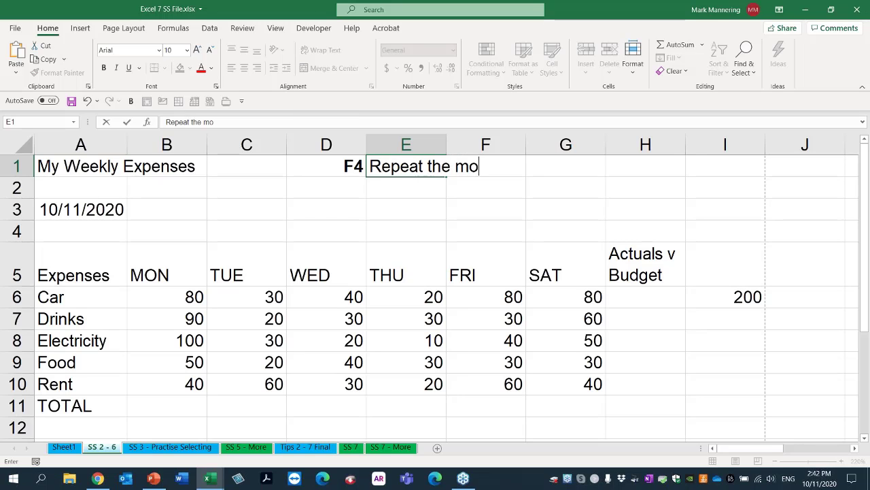
type("st recent step")
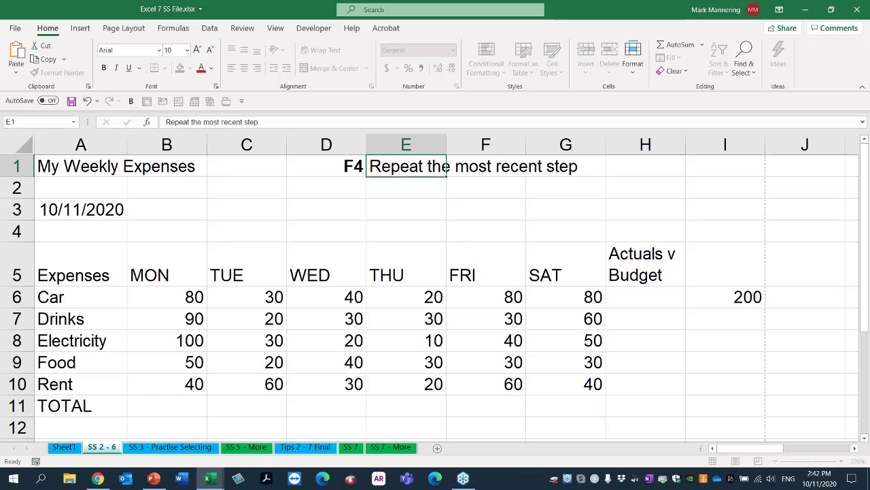
key("Return")
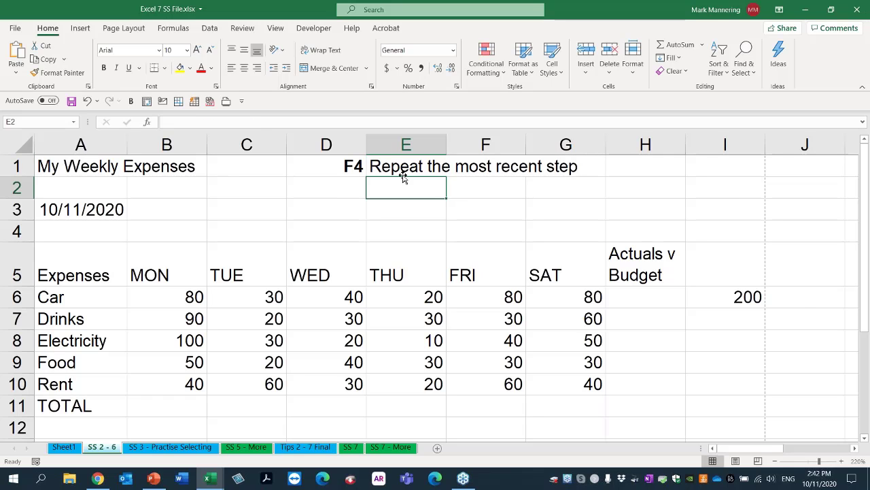
Clear the F4 label and its description from D1:E1, and select the title cell A1.
left_click(351, 167)
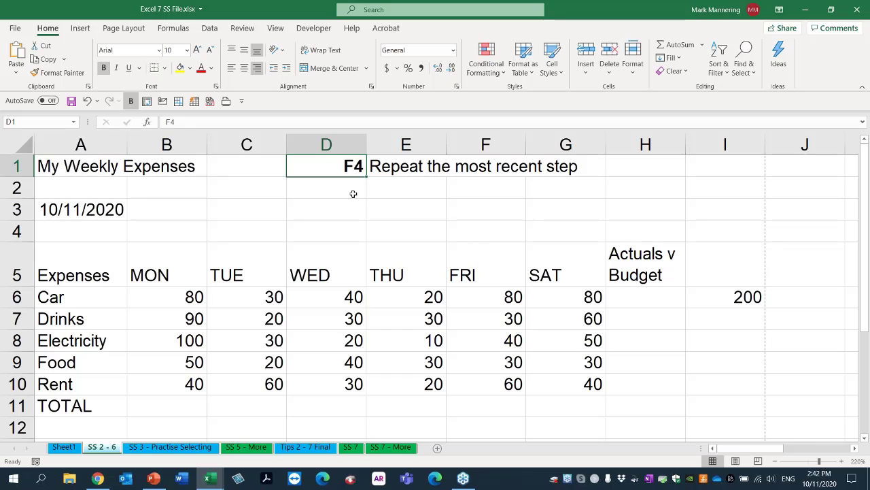
left_click(354, 195)
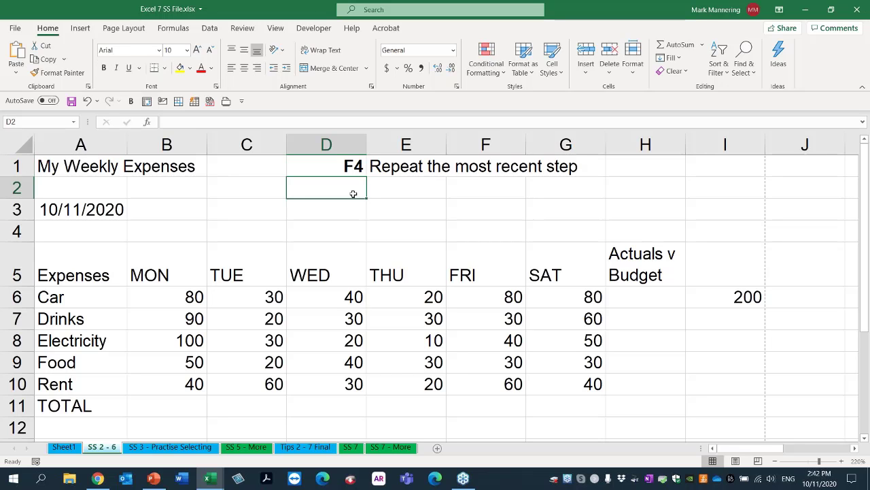
left_click(341, 165)
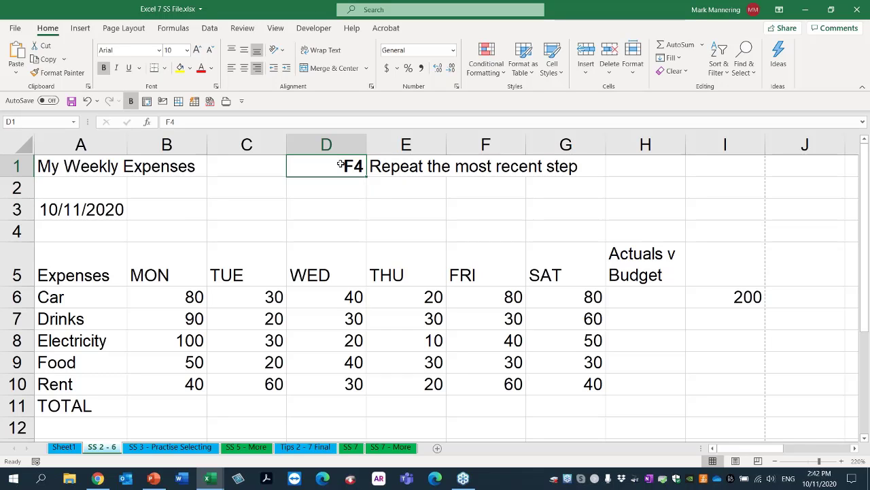
left_click_drag(341, 164, 406, 165)
key("Delete")
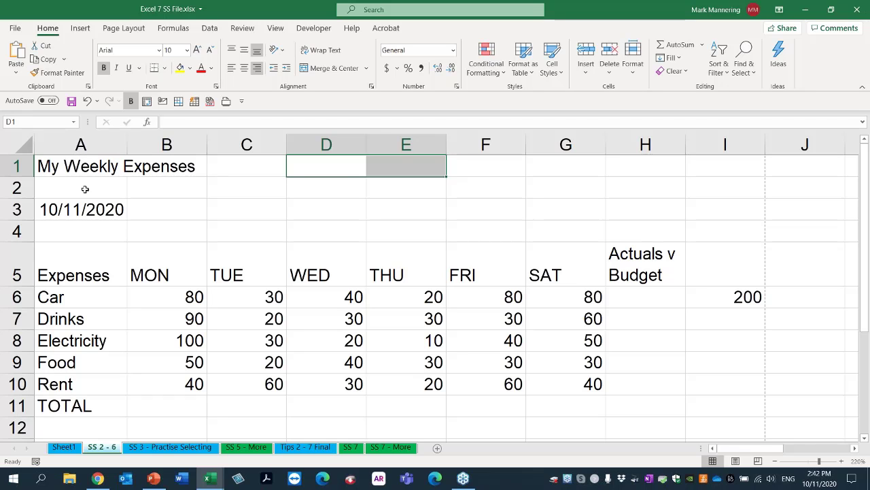
left_click(78, 170)
Switch to the PowerPoint slide show, advance to the SS 5 Formatting & Viewing Data Quickly slide, and return to the Excel workbook.
left_click(153, 479)
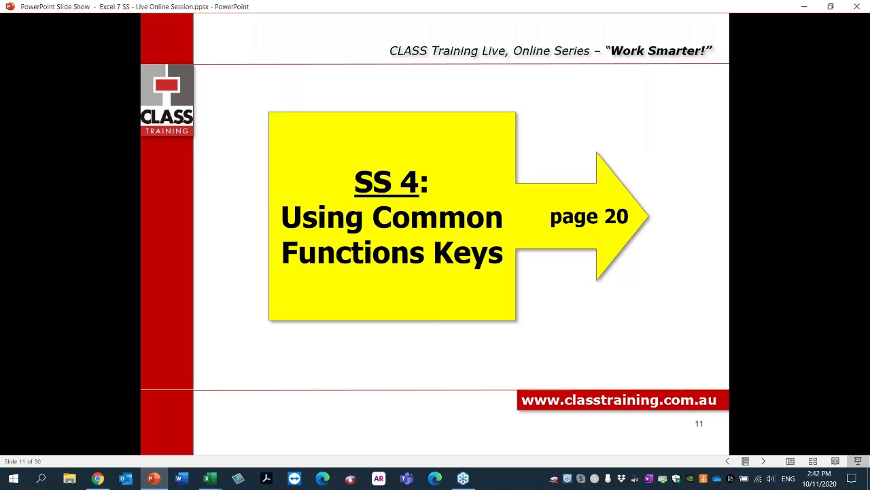
key("Right")
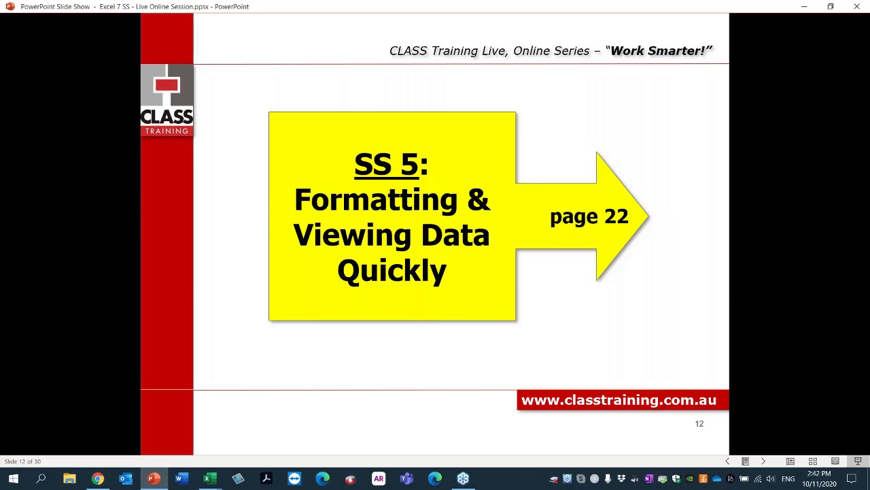
key("alt+Tab")
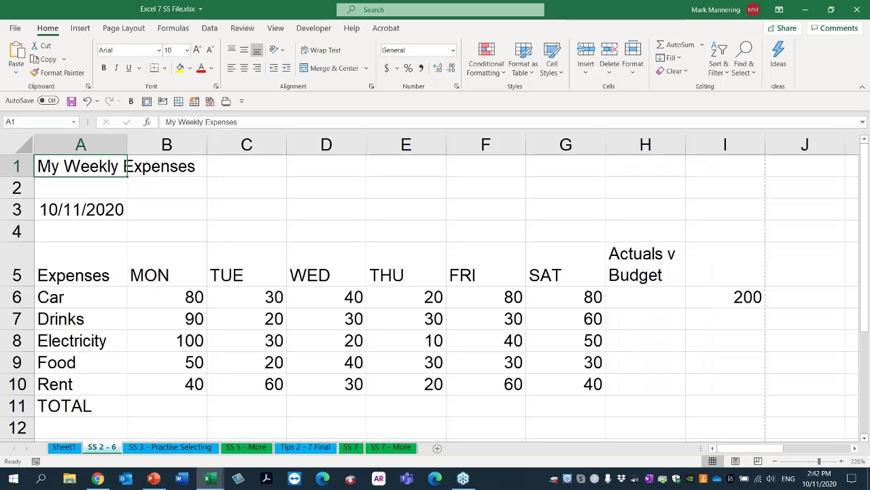
left_click(247, 272)
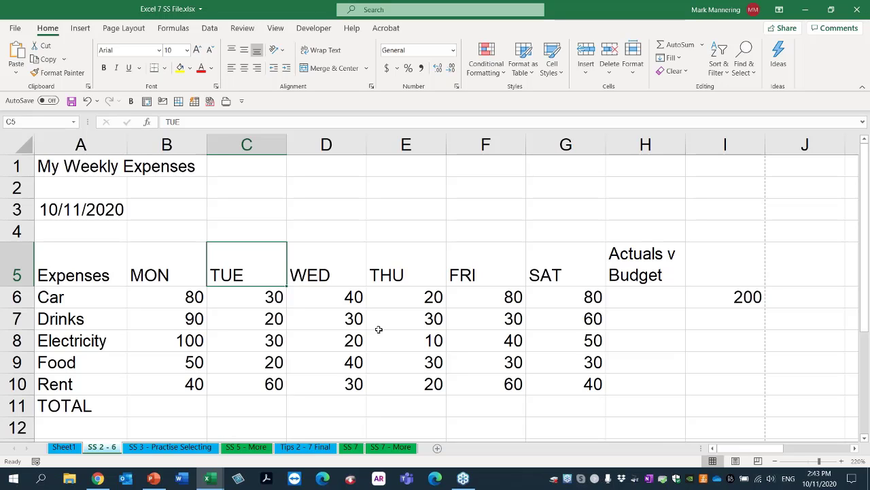
left_click_drag(154, 278, 550, 270)
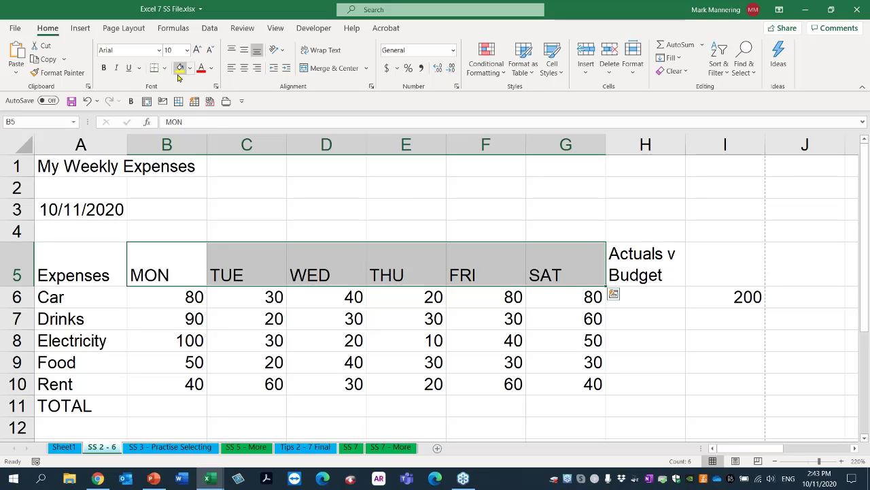
left_click_drag(94, 294, 87, 386)
left_click(228, 356)
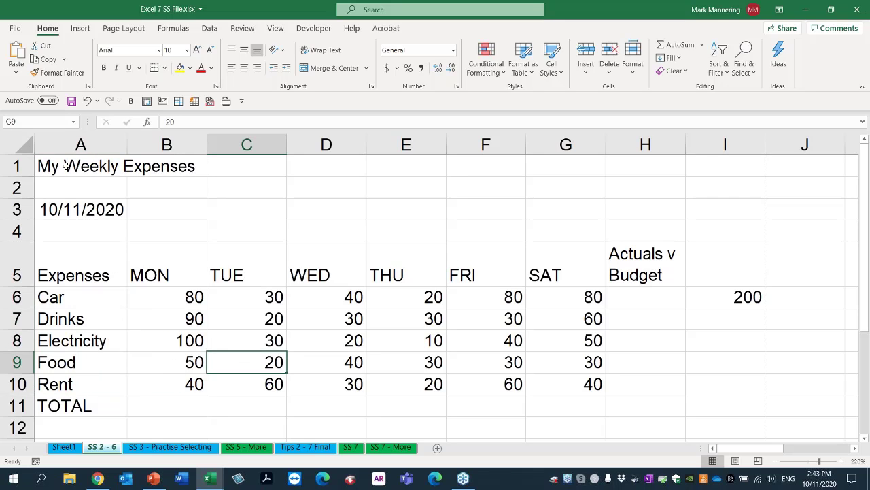
Open AutoFormat for the range A1:I11 and examine the available table styles from Simple to None.
left_click_drag(66, 166, 744, 403)
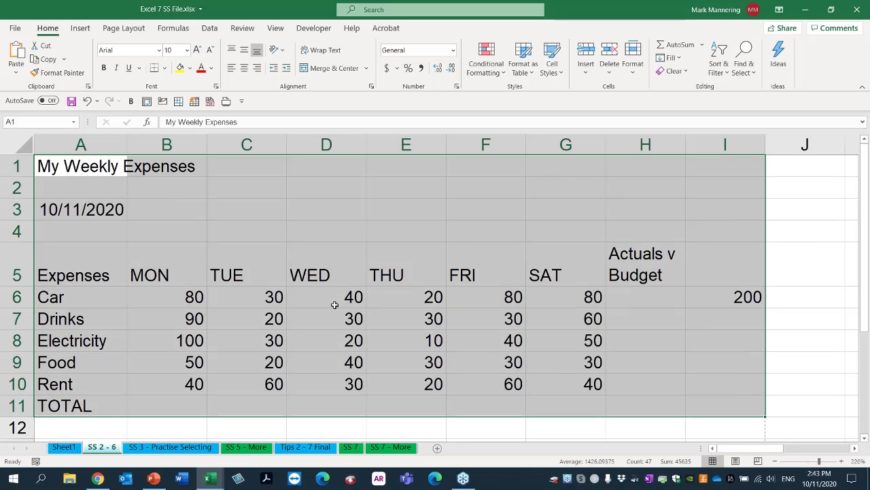
left_click(194, 102)
left_click(195, 102)
left_click(249, 137)
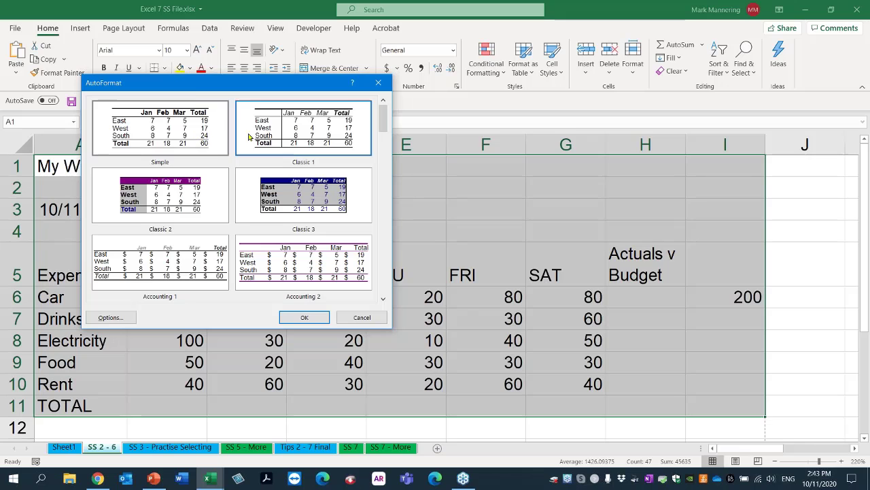
left_click(215, 184)
left_click(255, 201)
left_click(211, 239)
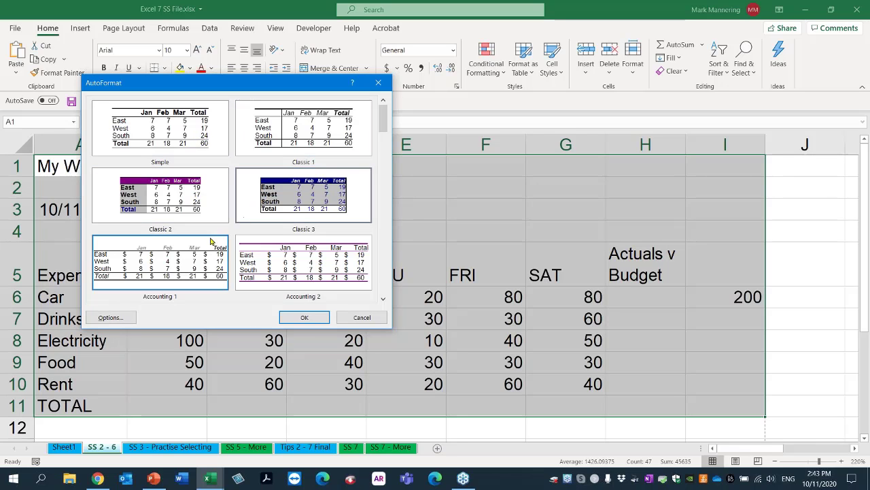
left_click(249, 253)
left_click(384, 300)
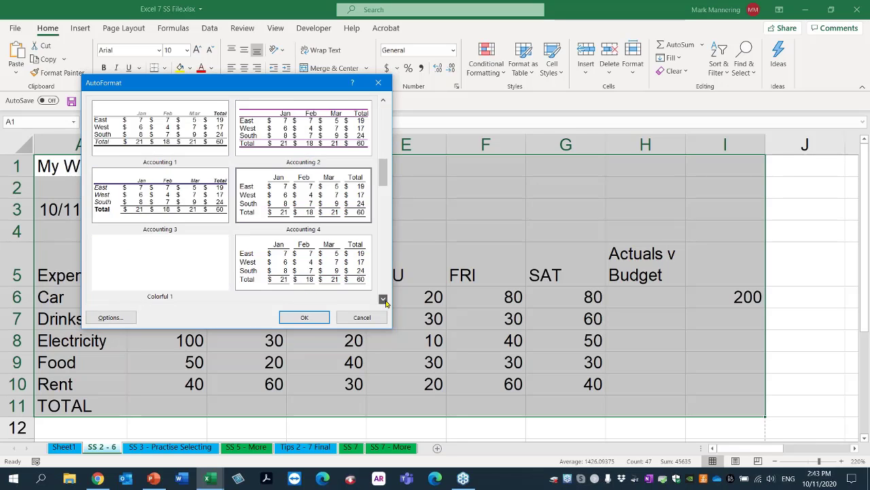
left_click(383, 300)
left_click(384, 300)
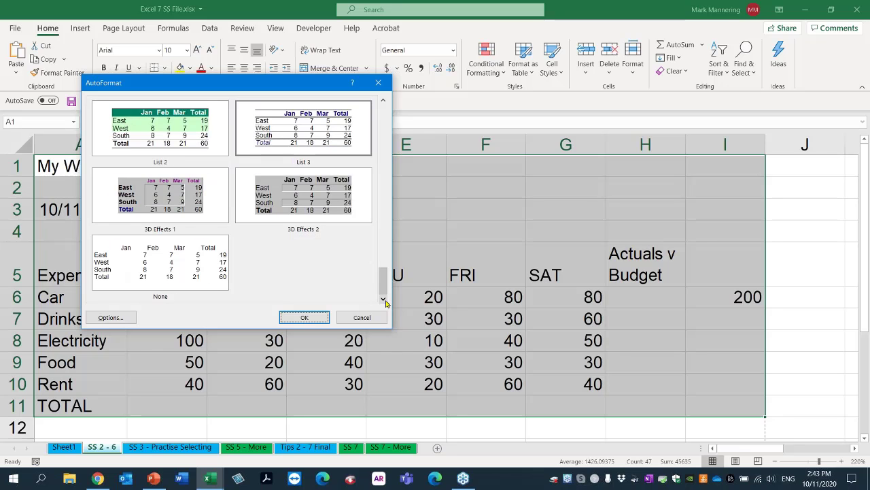
left_click(383, 102)
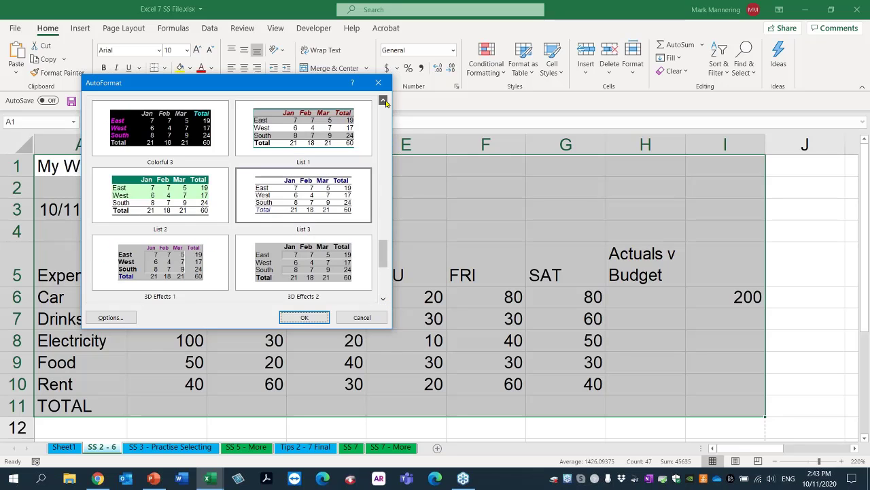
left_click(384, 102)
left_click(384, 102)
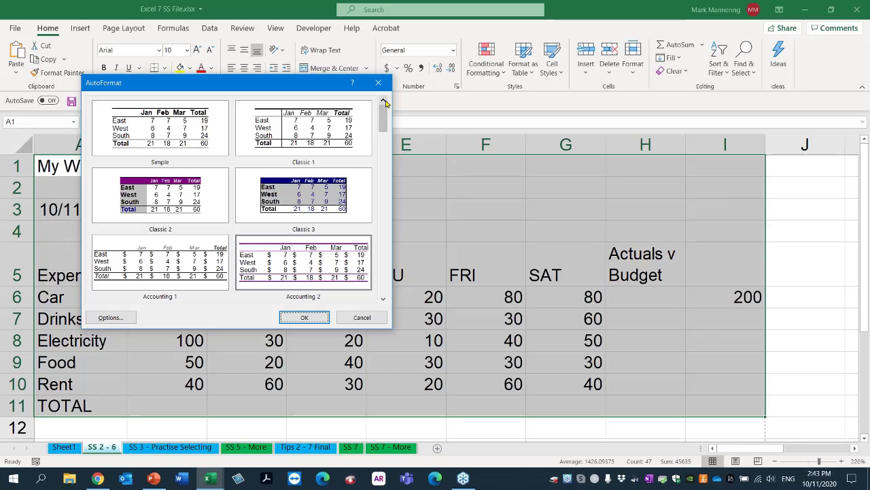
Apply the Classic 2 AutoFormat style to A1:I11, and undo that formatting.
left_click(161, 210)
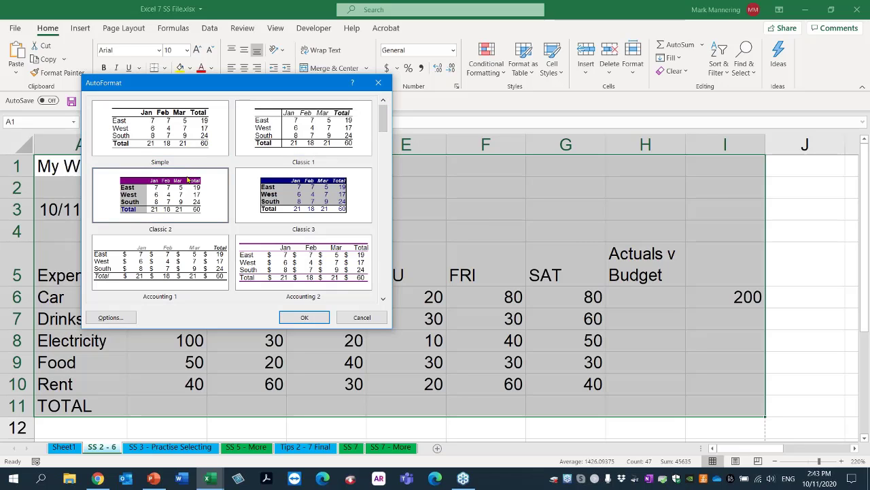
left_click(305, 317)
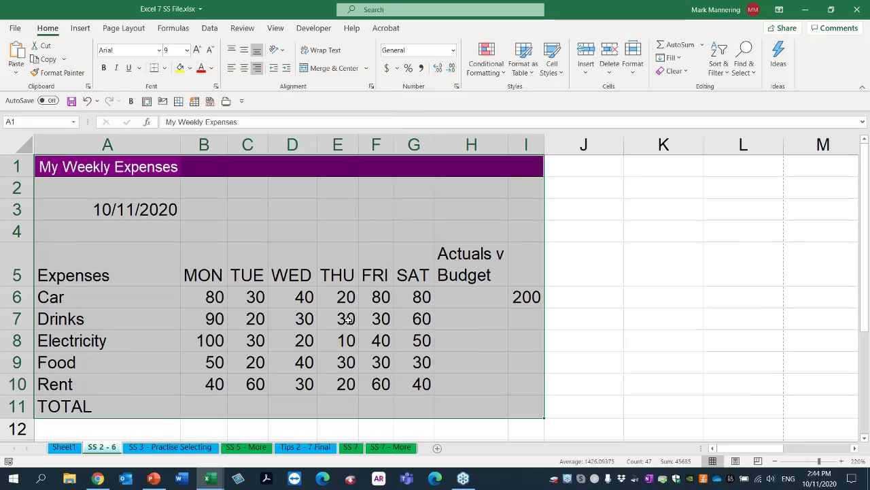
left_click(138, 279)
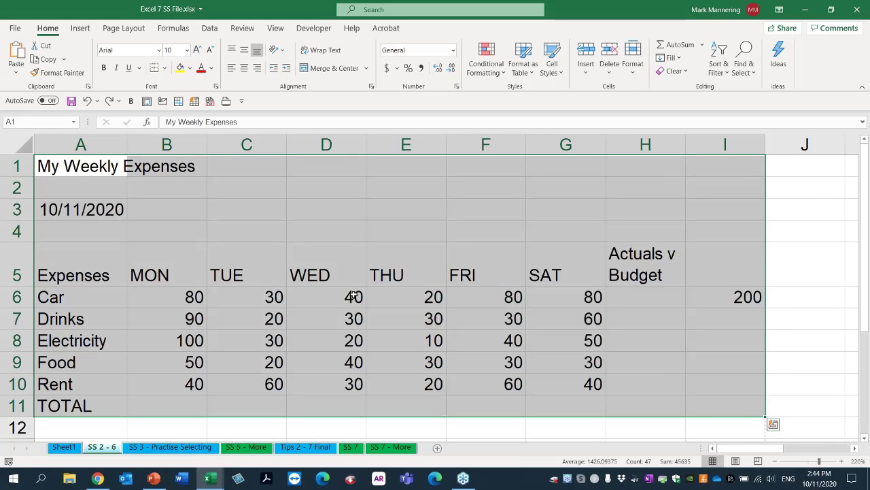
left_click(353, 297)
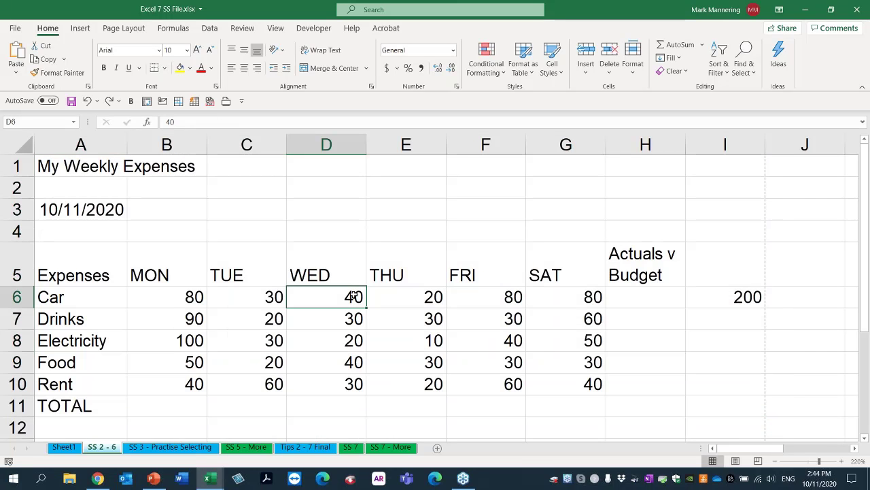
Delete columns H to J, including the Actuals v Budget column.
scroll(354, 292, "down", 1)
left_click_drag(635, 148, 744, 140)
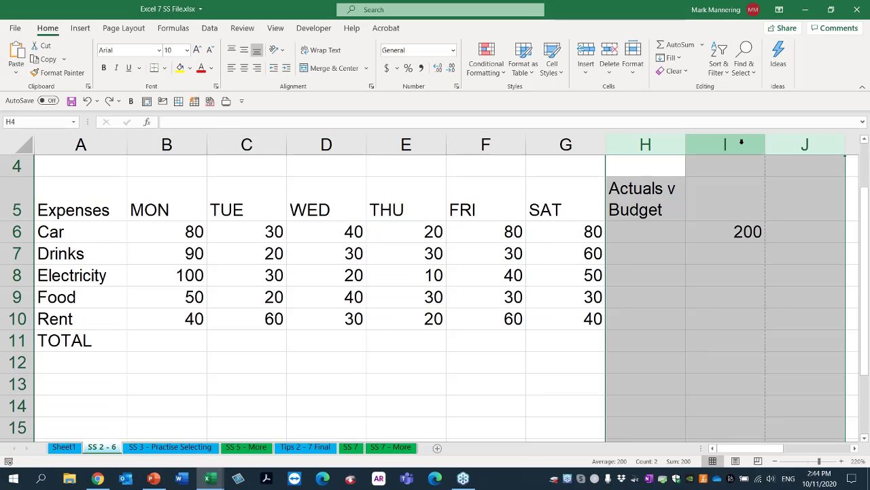
right_click(742, 144)
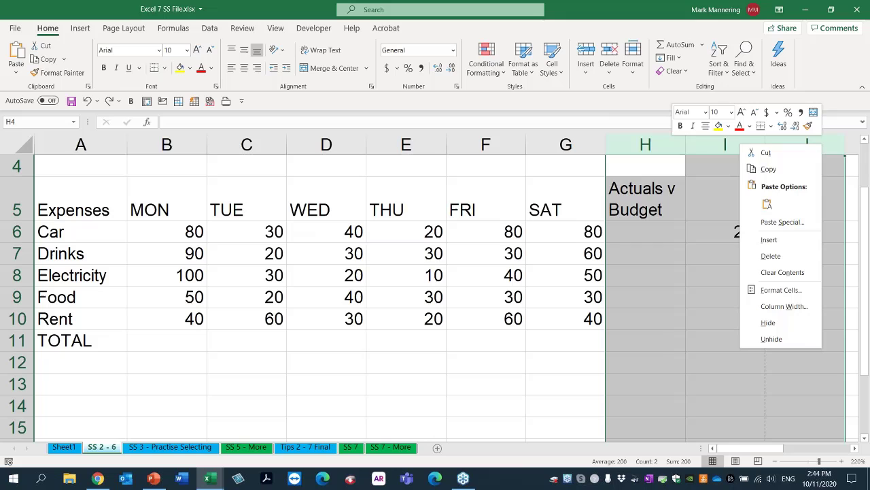
left_click(782, 255)
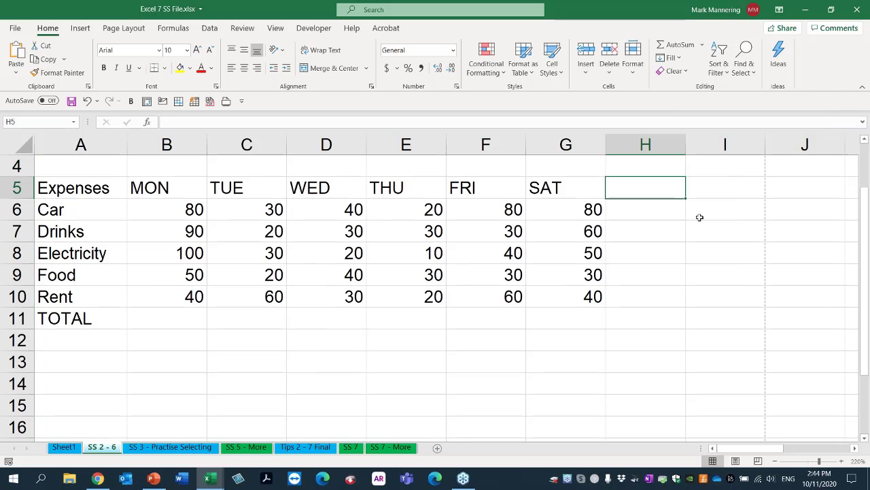
Enter the heading "Totals" in cell H5 beside SAT.
type("Totsa")
key("BackSpace")
key("BackSpace")
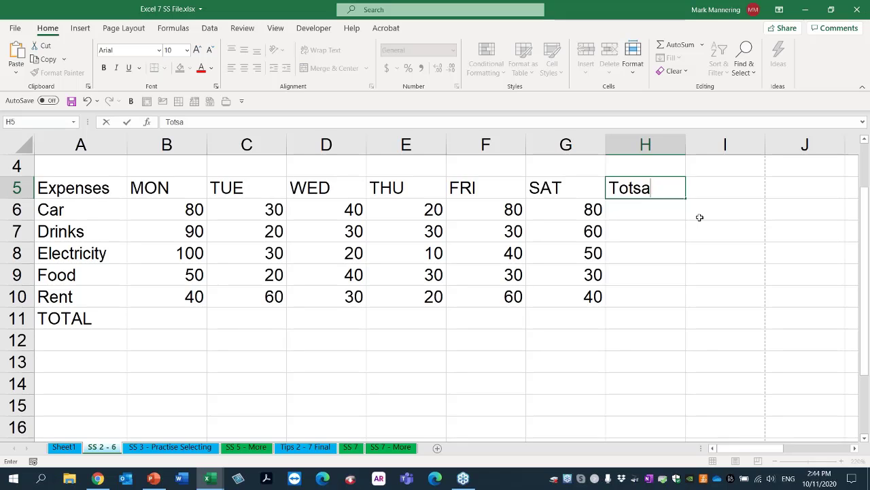
type("als")
key("Return")
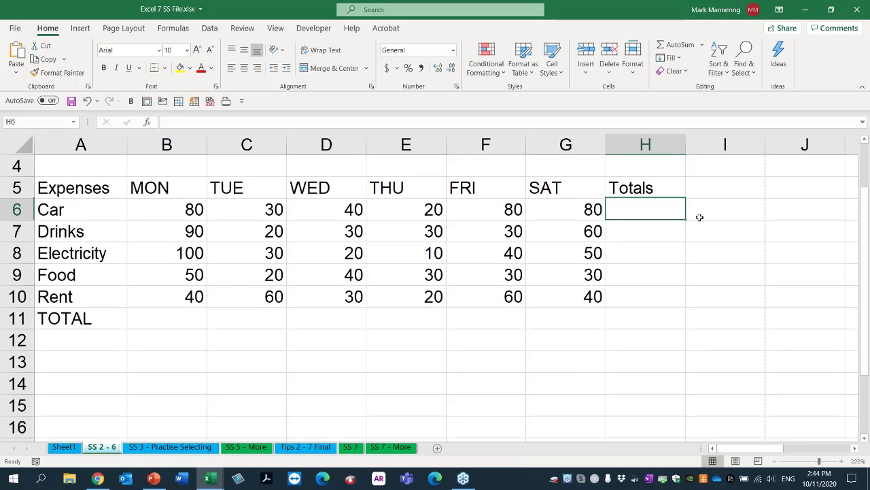
left_click(181, 194)
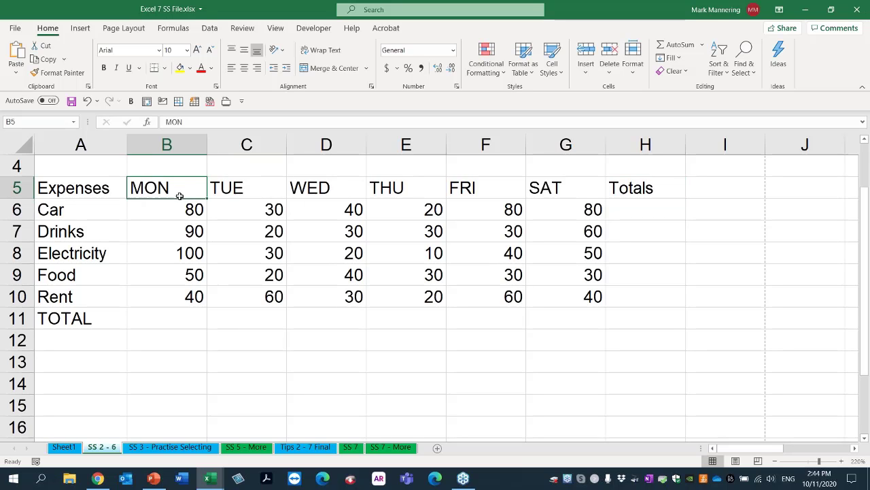
Examine the empty daily total cells in row 11 and the empty row total cells in column H.
left_click(170, 316)
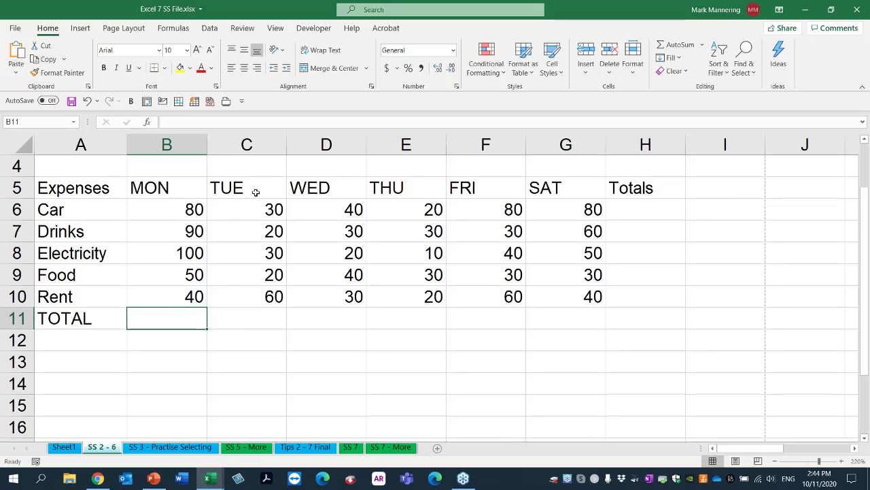
left_click(249, 314)
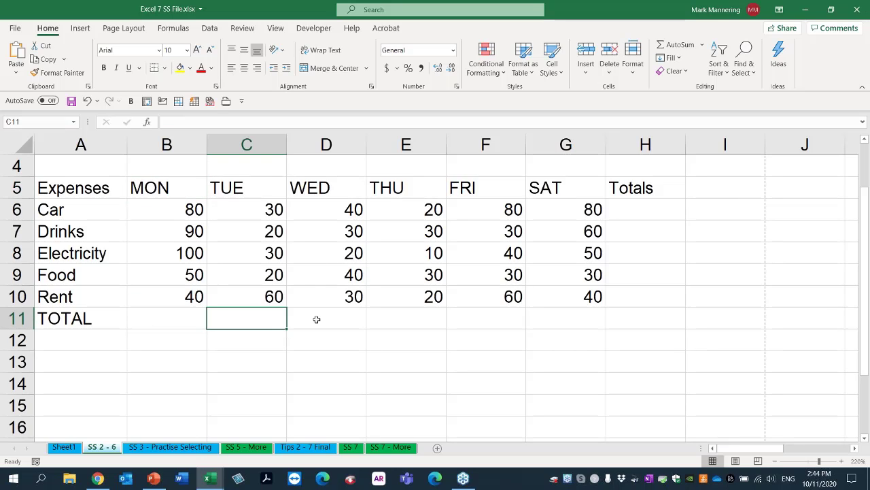
left_click(317, 318)
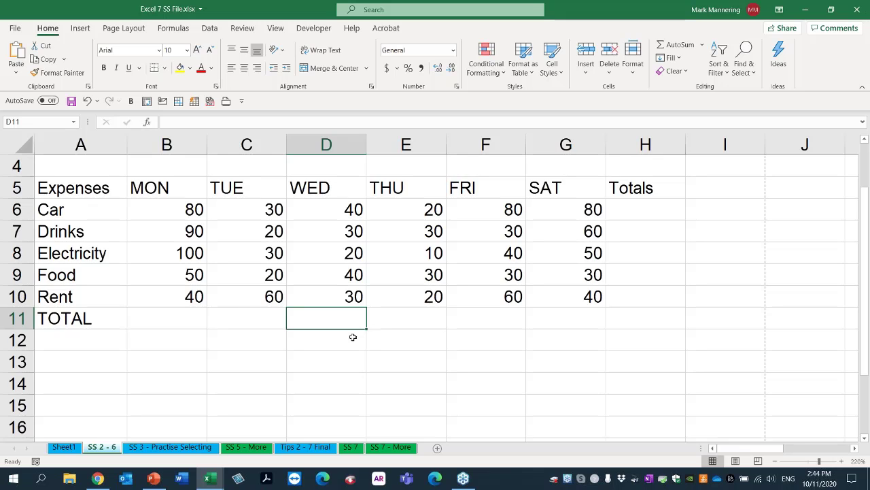
scroll(353, 338, "up", 3)
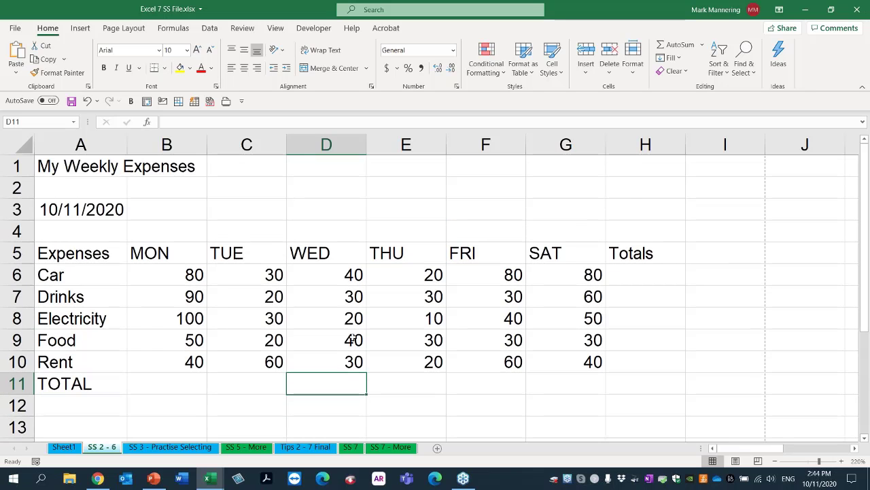
left_click_drag(171, 272, 156, 387)
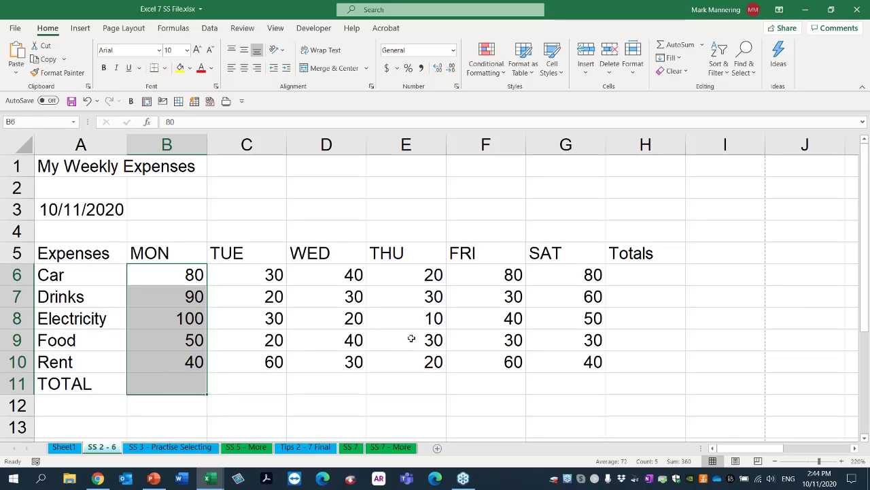
left_click(652, 272)
left_click(635, 325)
left_click(640, 274)
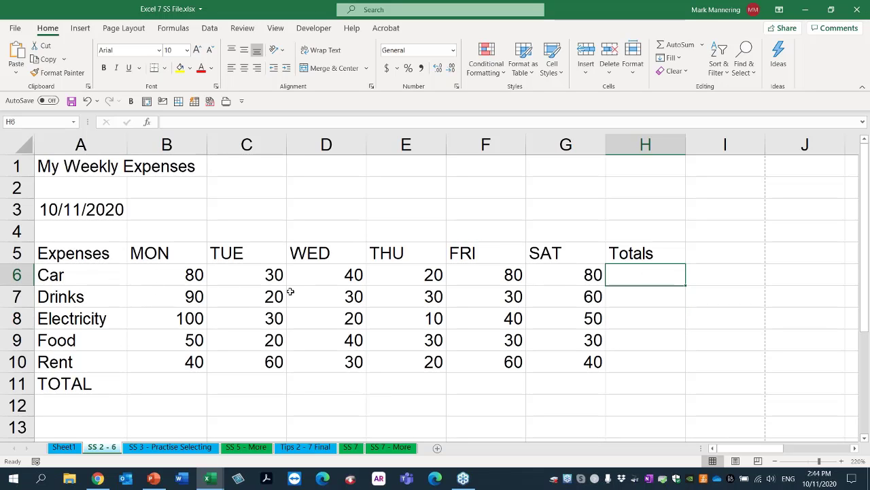
left_click(643, 322)
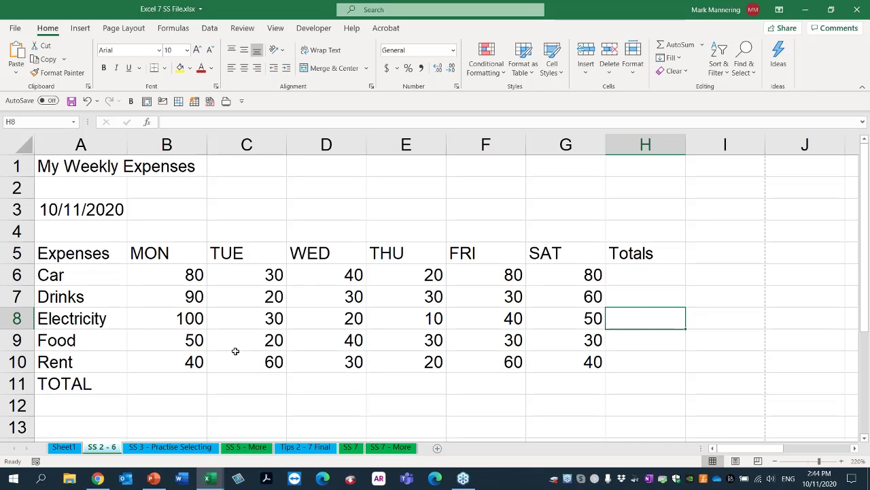
Fill the daily totals in row 11 and the row totals in column H at once by applying AutoSum to B6:H11.
left_click(202, 275)
left_click_drag(202, 275, 572, 359)
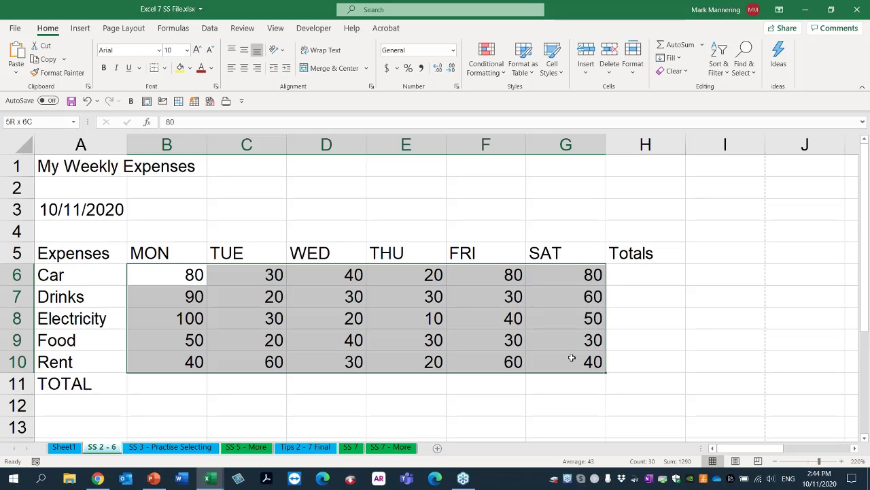
left_click_drag(572, 358, 634, 378)
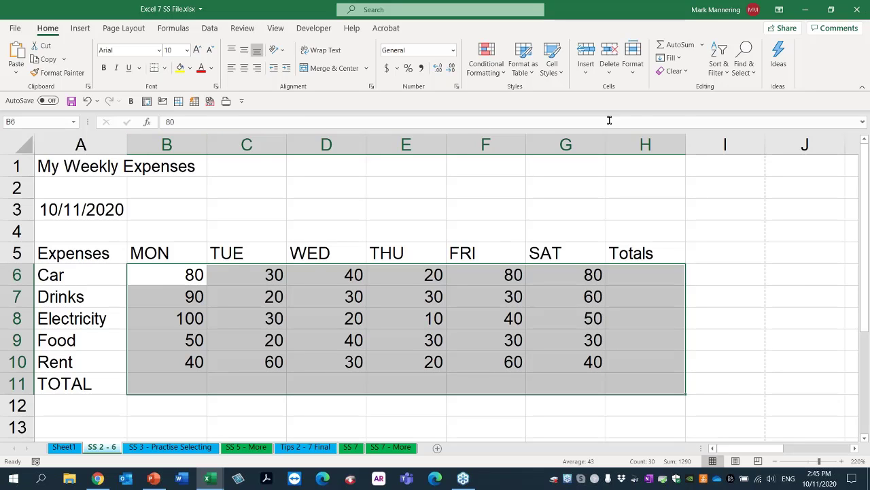
left_click(678, 46)
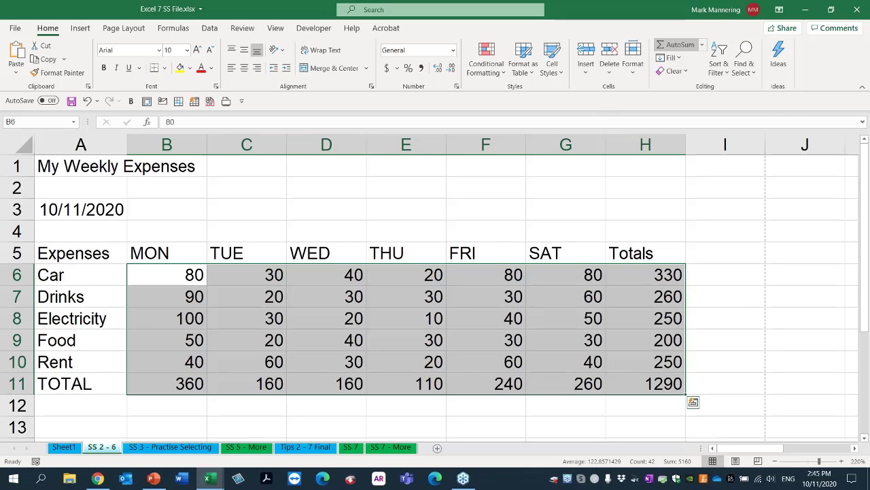
left_click(308, 327)
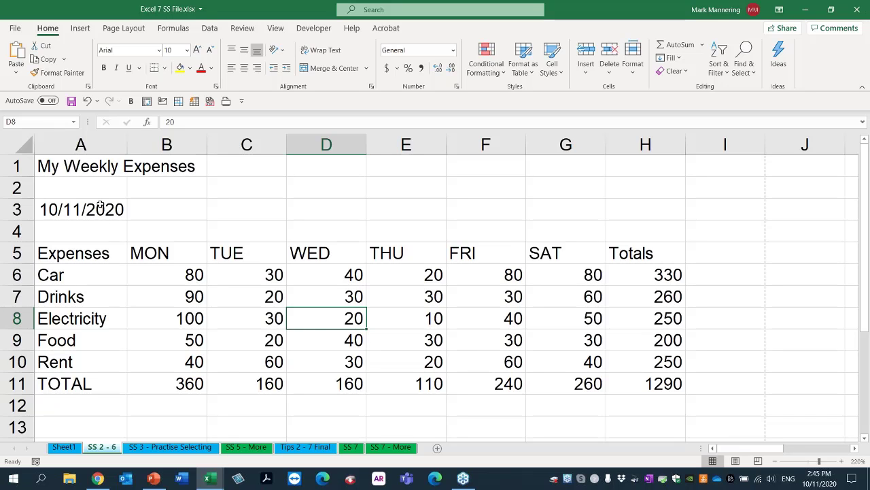
Apply the Classic 2 AutoFormat style to the range A1:H11.
left_click_drag(62, 166, 651, 384)
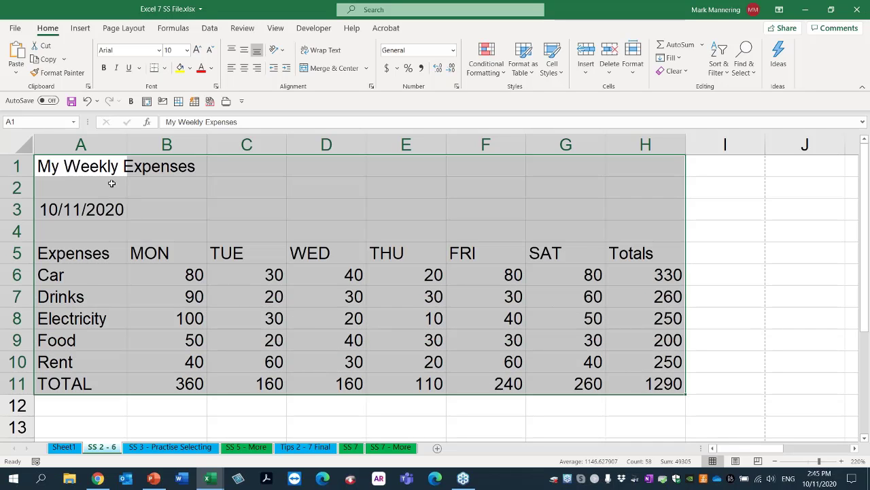
left_click_drag(96, 170, 688, 398)
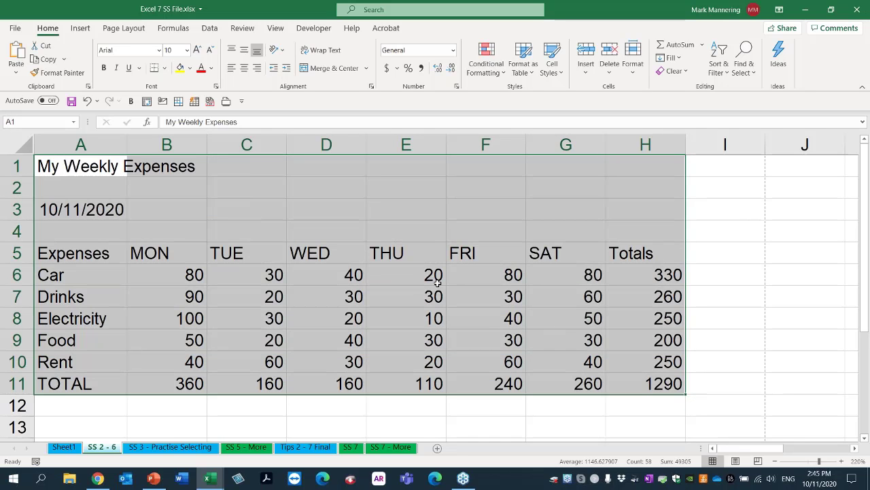
left_click(209, 101)
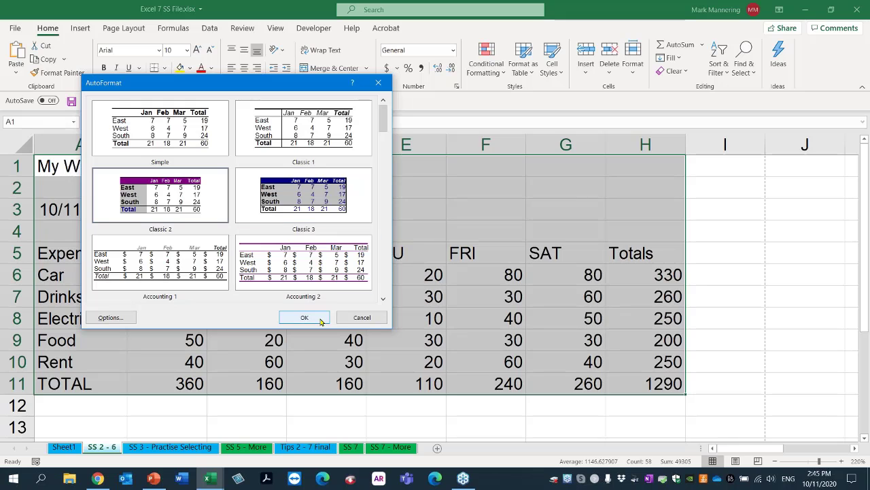
left_click(319, 318)
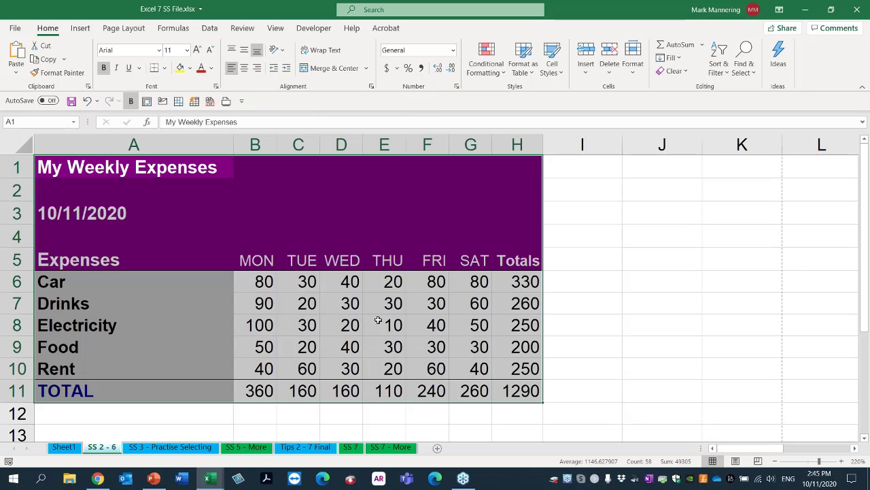
Narrow column A to just fit the expense category names.
left_click(251, 392)
left_click(345, 390)
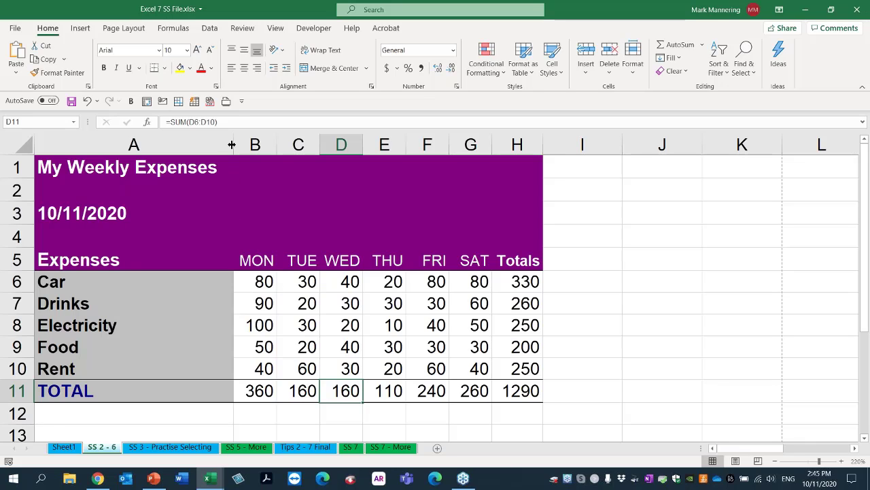
left_click_drag(231, 145, 146, 148)
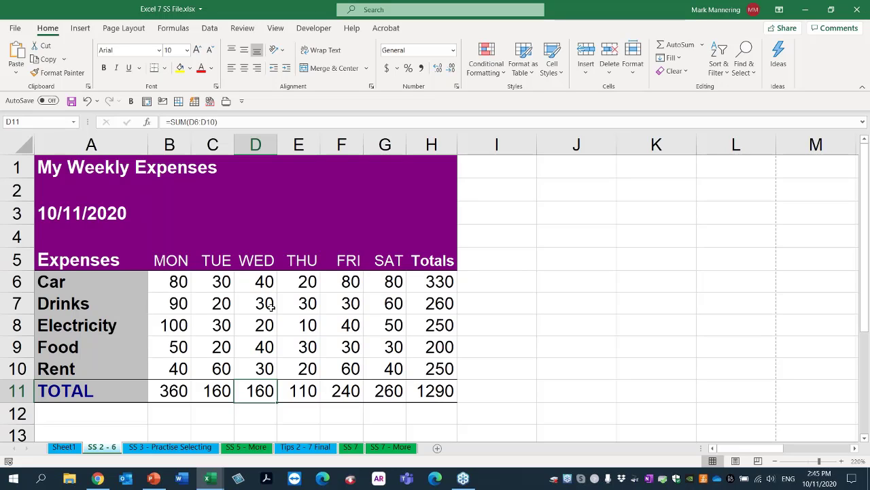
left_click(270, 307)
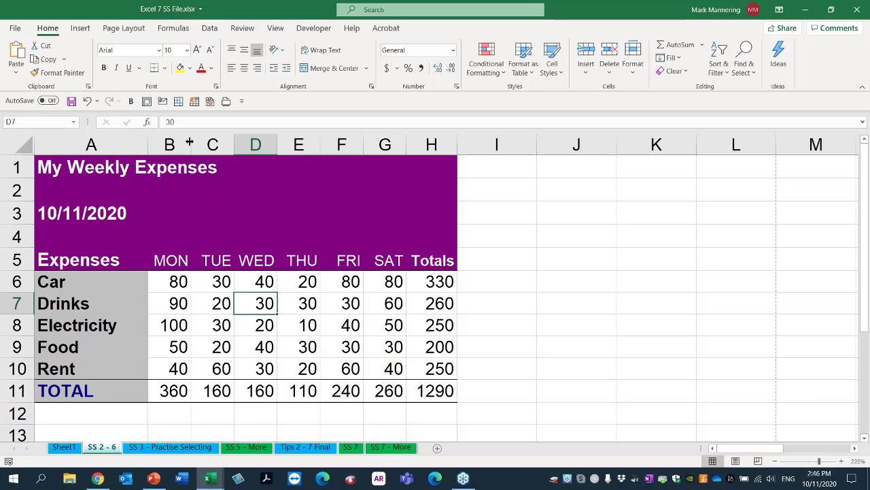
Widen the MON and TUE columns, B and C, individually.
left_click_drag(191, 141, 282, 142)
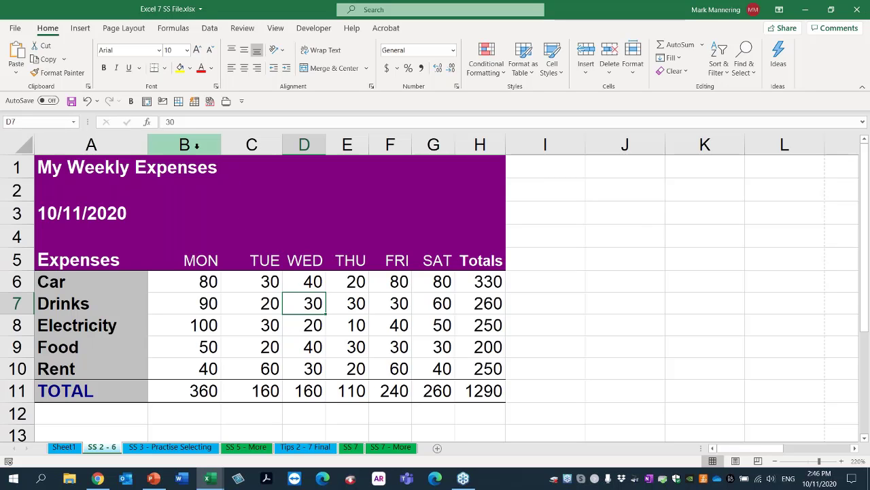
left_click_drag(195, 145, 436, 144)
left_click(308, 338)
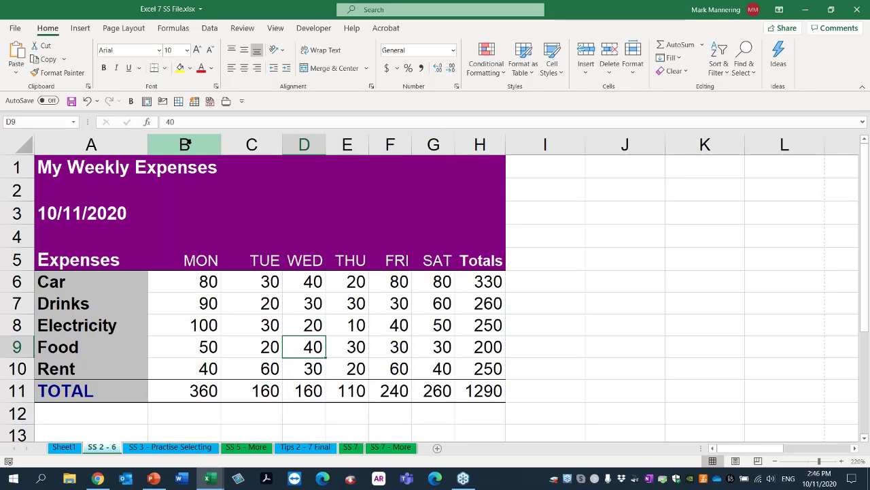
Widen day columns B to G together to one equal width, and widen the Totals column H slightly.
left_click_drag(186, 142, 428, 139)
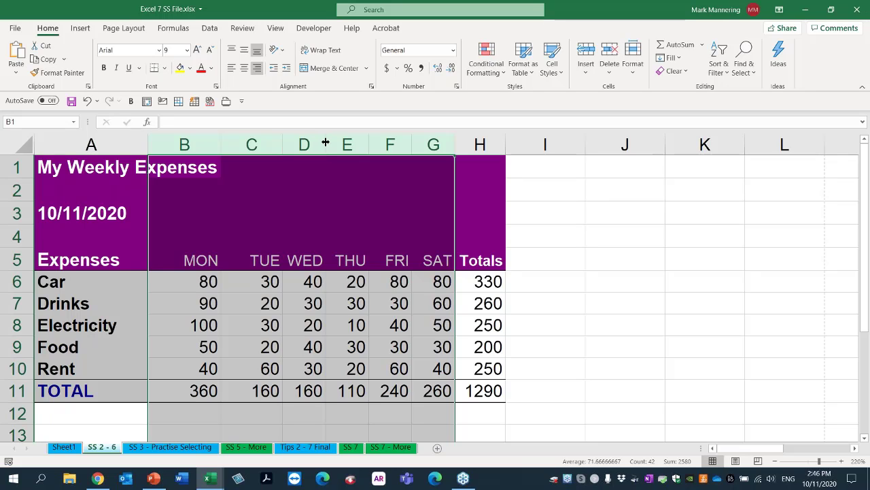
left_click_drag(326, 142, 350, 141)
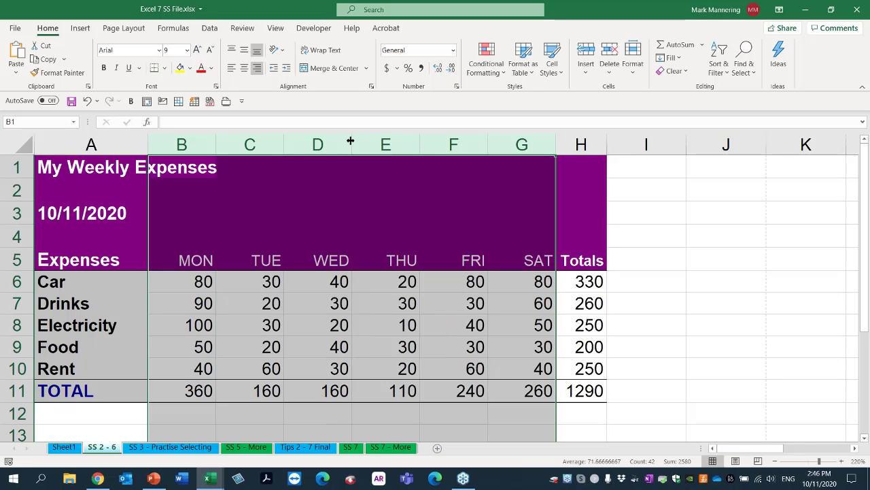
left_click(343, 298)
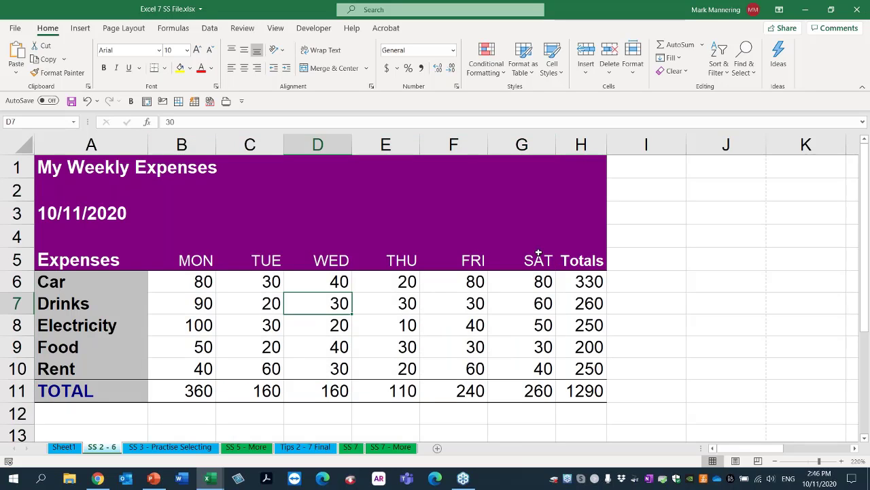
left_click_drag(607, 148, 632, 146)
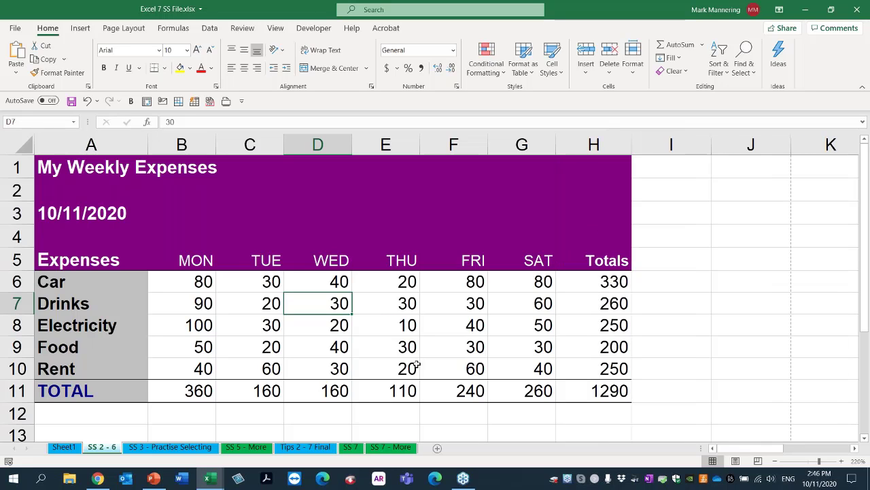
left_click(318, 331)
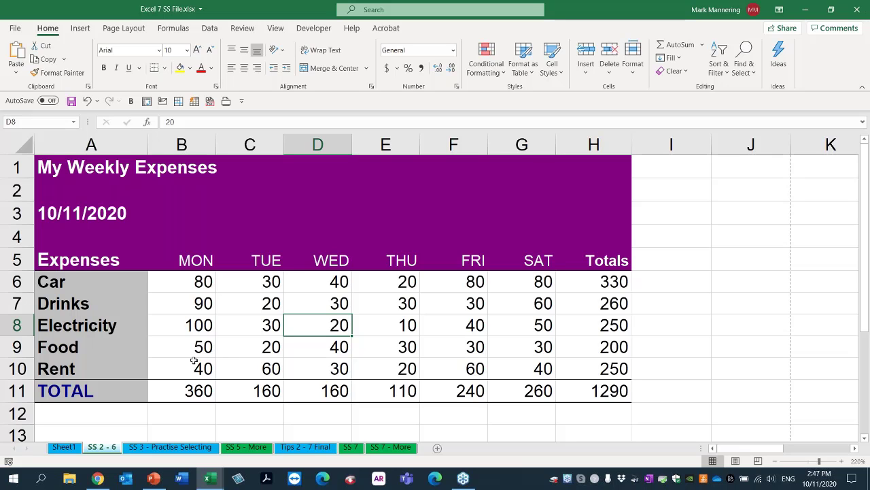
left_click(235, 448)
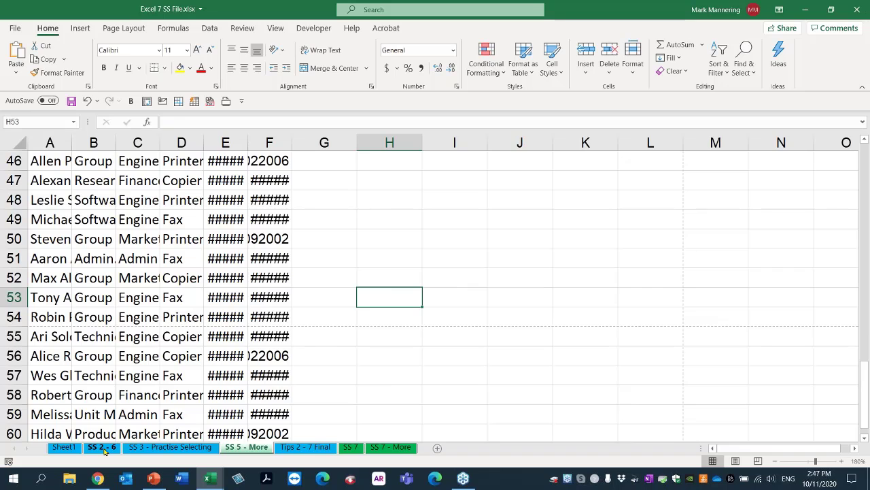
left_click(102, 447)
left_click(249, 279)
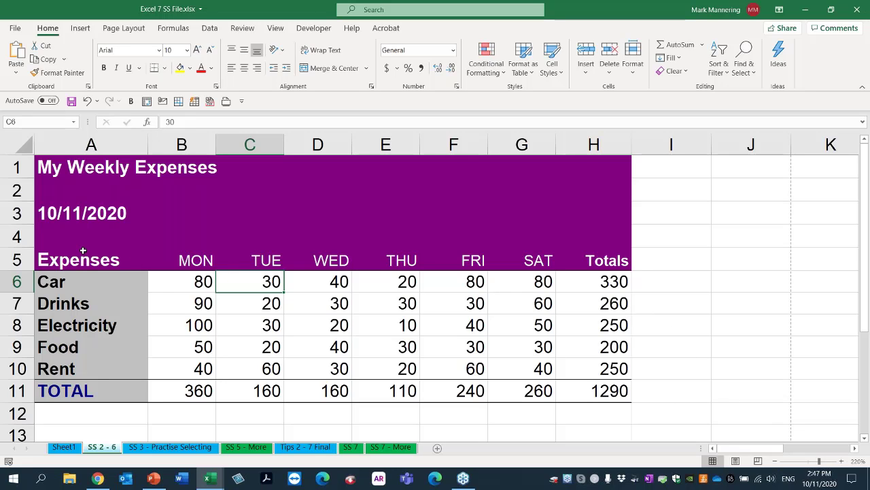
Scroll through the expenses sheet and view the table at different zoom levels between 100% and 340%.
left_click(109, 172)
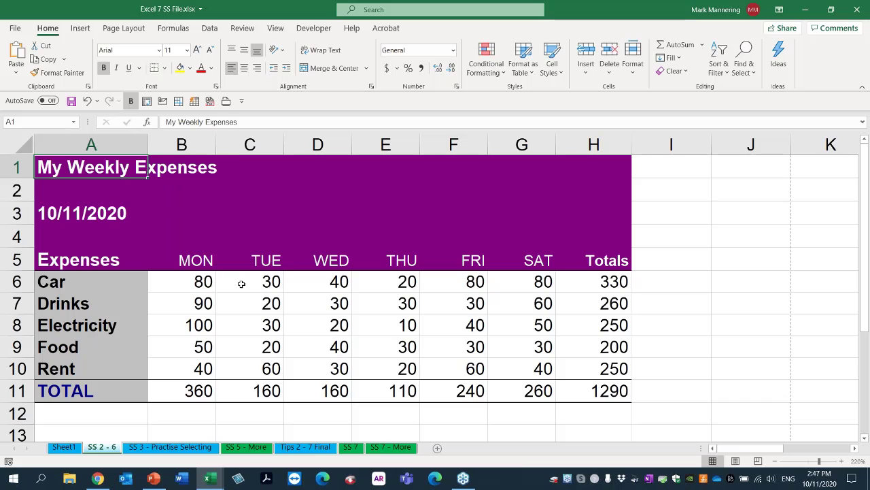
scroll(241, 284, "down", 10)
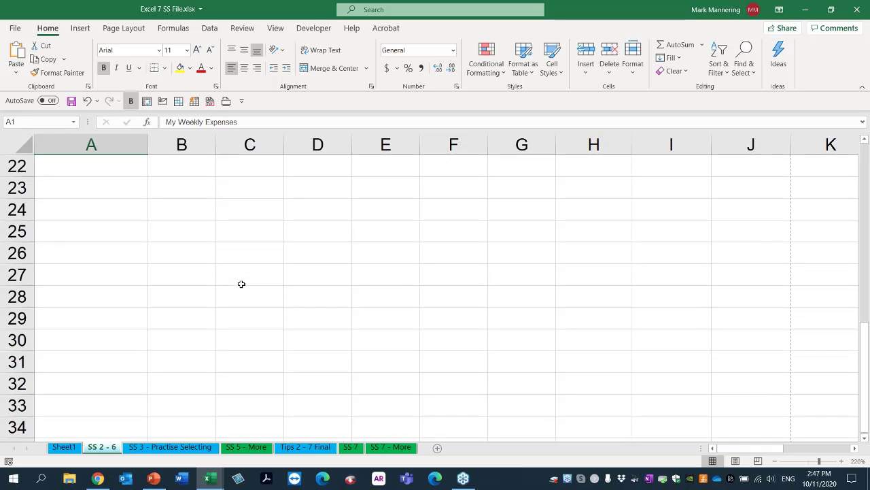
scroll(241, 283, "up", 6)
scroll(242, 284, "up", 4)
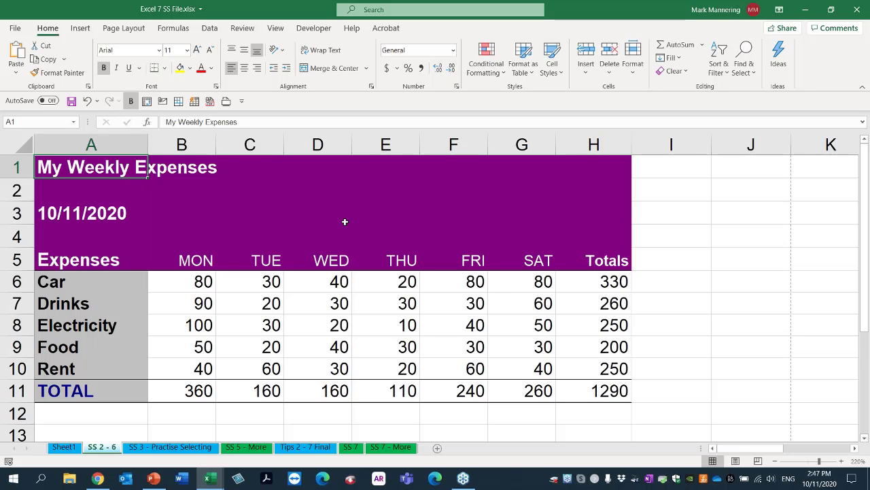
scroll(345, 222, "down", 8, "ctrl")
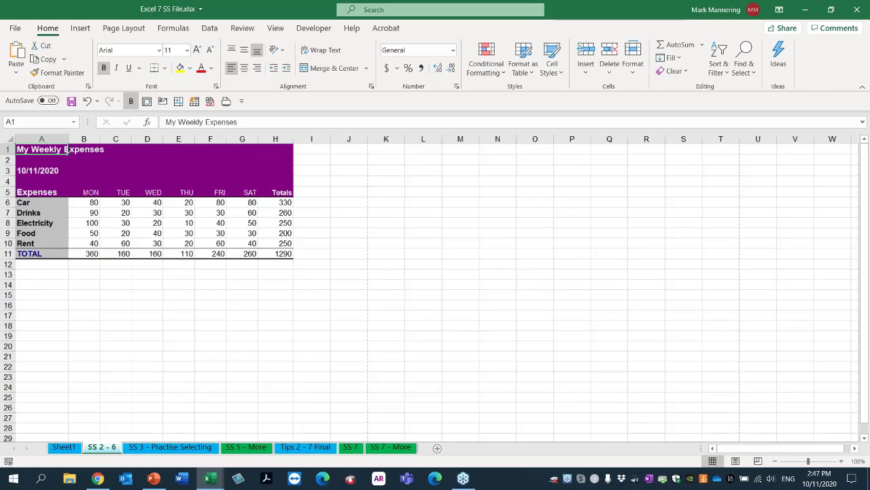
scroll(65, 150, "down", 1, "ctrl")
scroll(66, 150, "up", 7, "ctrl")
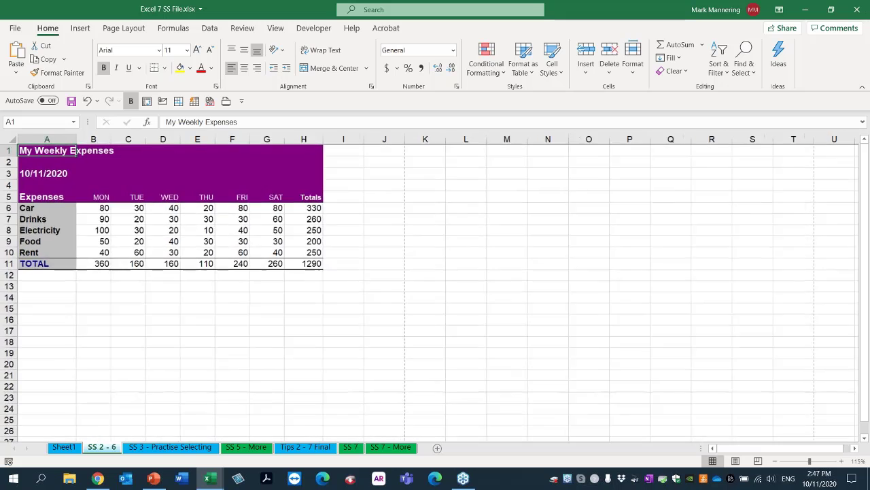
scroll(66, 149, "up", 9, "ctrl")
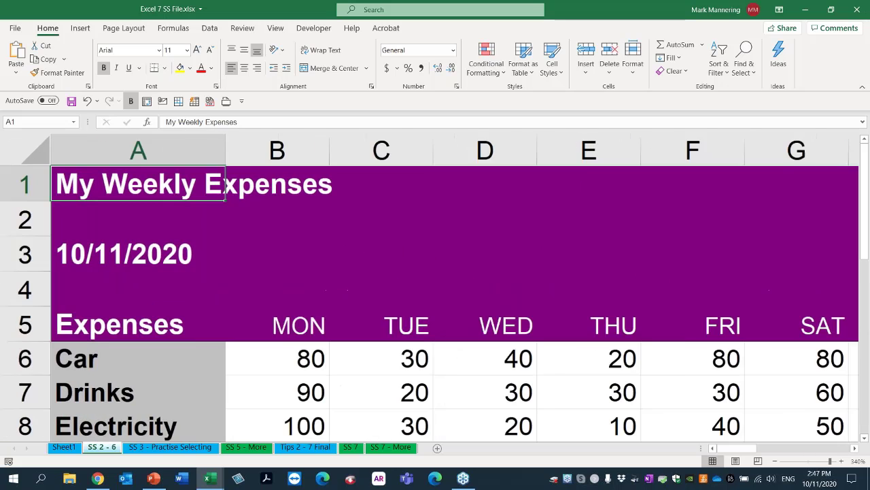
scroll(66, 150, "down", 12, "ctrl")
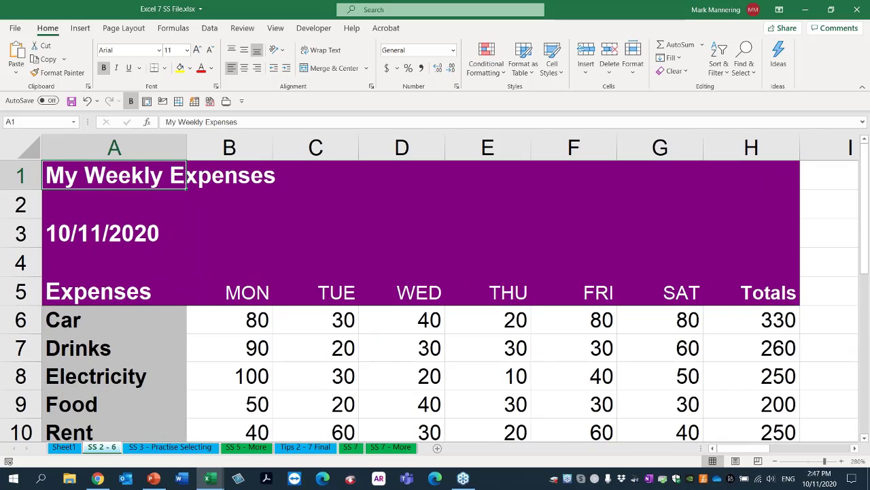
scroll(107, 160, "down", 2, "ctrl")
scroll(108, 160, "up", 5, "ctrl")
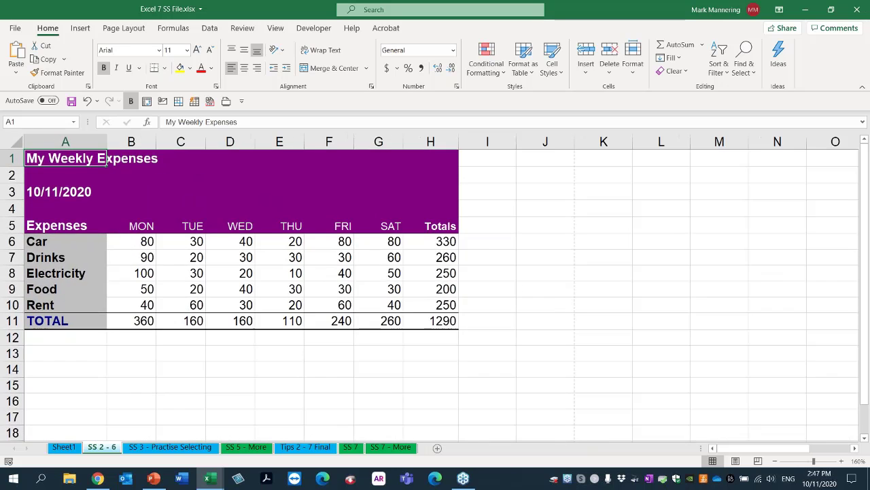
Enter the note "Ctrl + Roll" in cell E1 of the expenses header and make it bold.
scroll(108, 160, "up", 1, "ctrl")
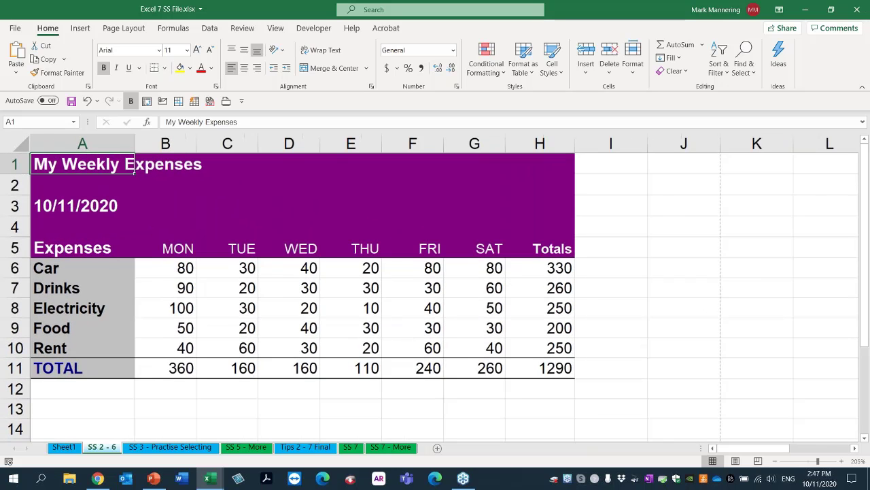
left_click(360, 162)
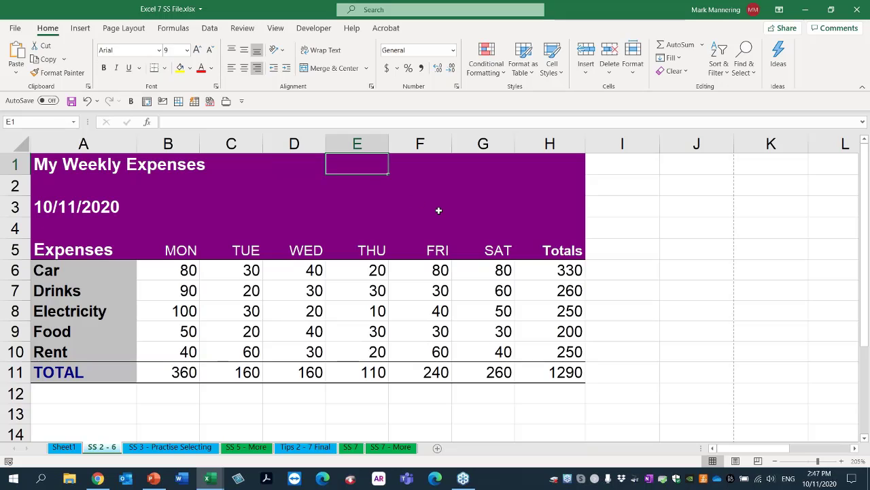
type("Ctrl")
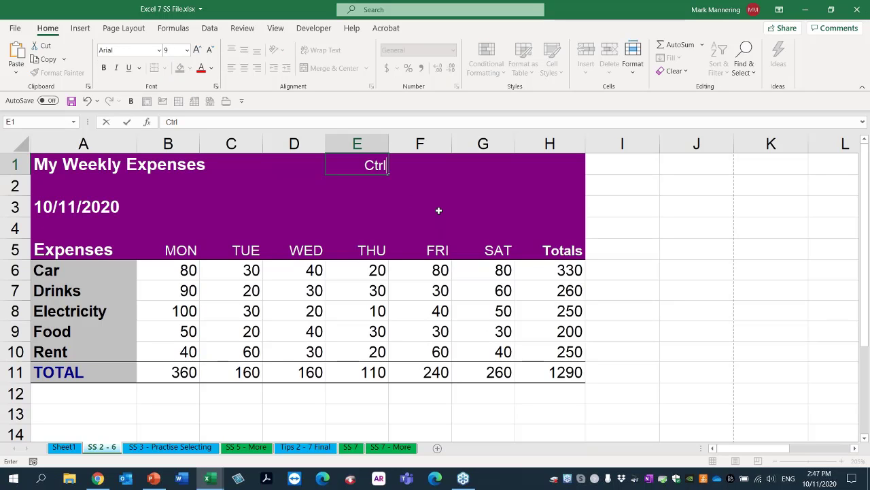
type(" + Roll")
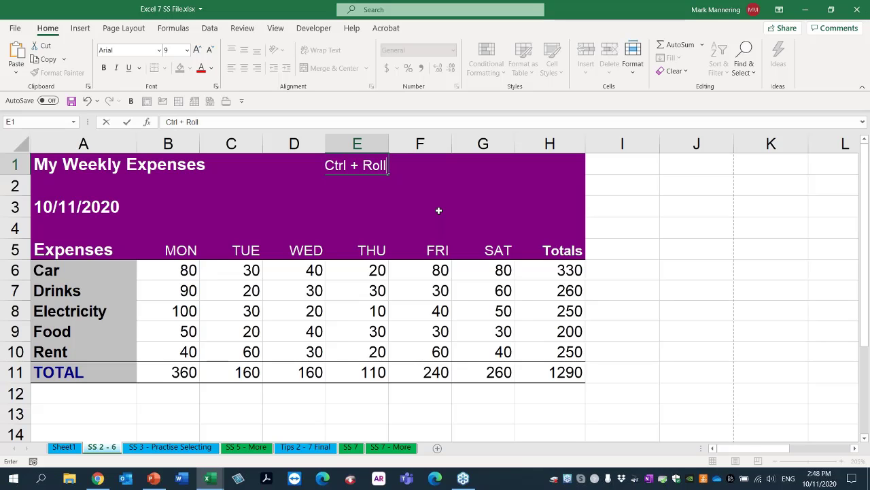
key("ctrl+Return")
key("ctrl+b")
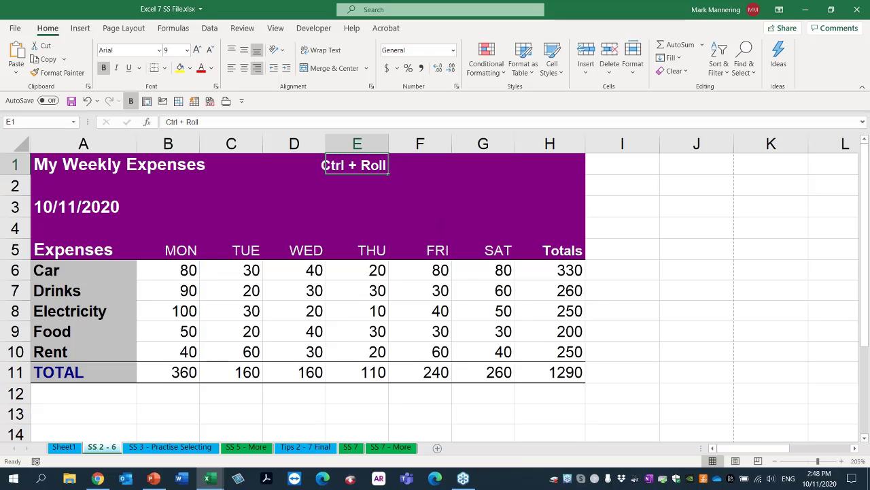
Enter "Zoom in/out" in cell F1 and widen column F to fit the text.
left_click(430, 168)
type("Z")
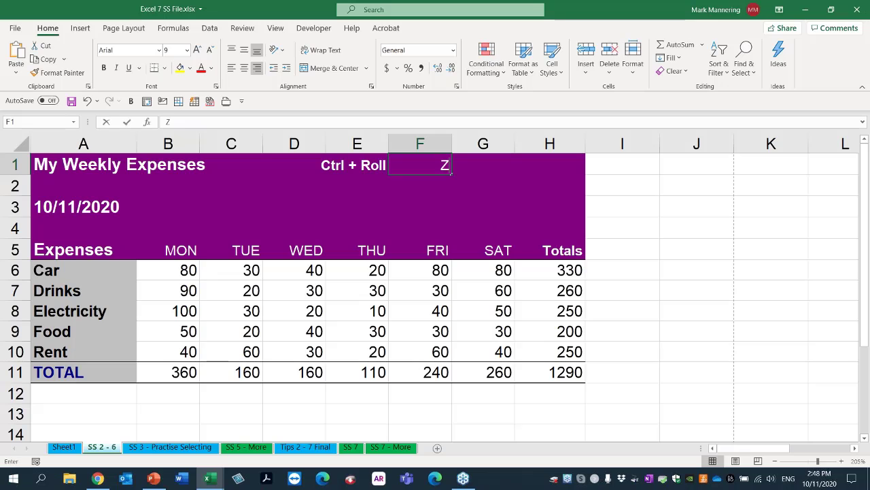
type("oom in/out")
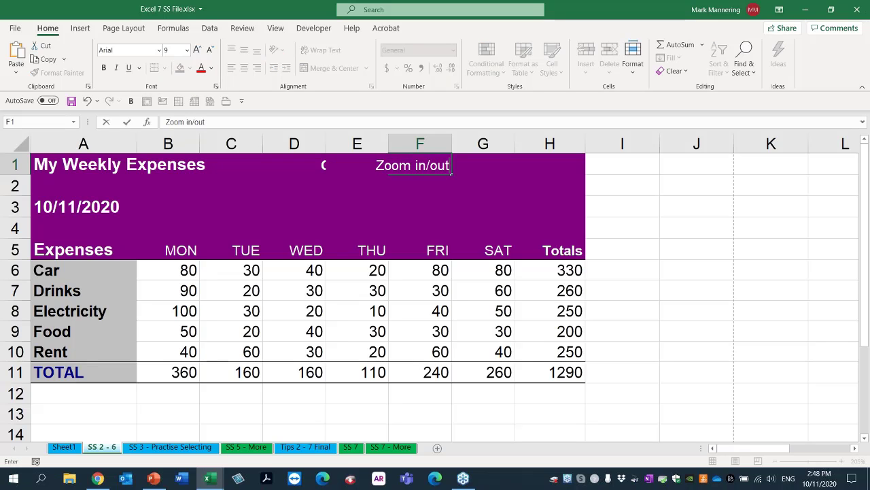
key("Return")
left_click_drag(452, 143, 469, 144)
Change the F1 note to the text "= Zoom in/out" and widen column F a little more.
double_click(397, 165)
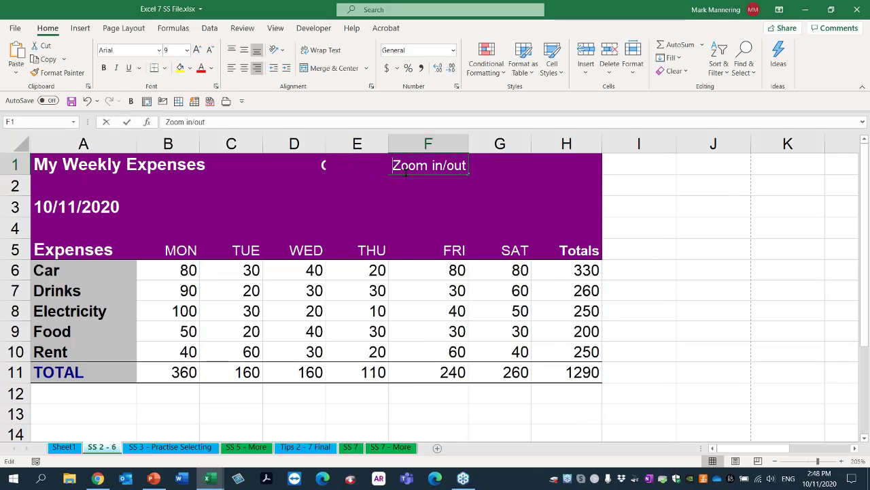
type("=")
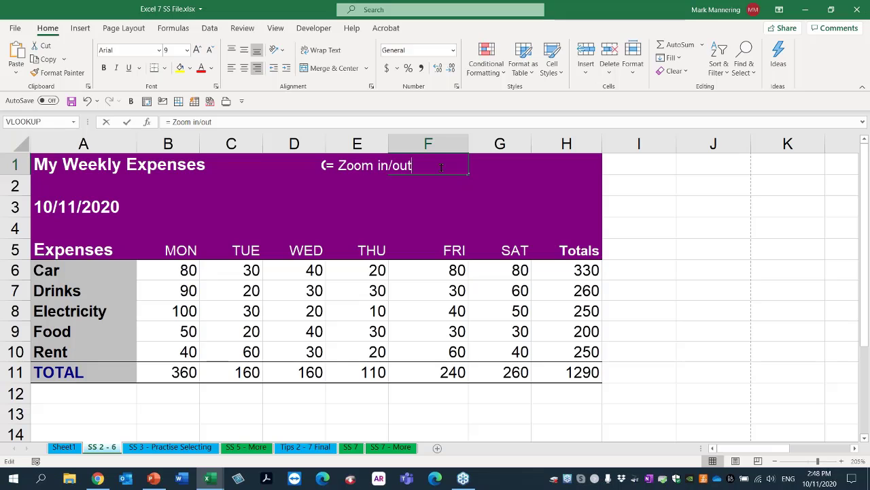
left_click(166, 123)
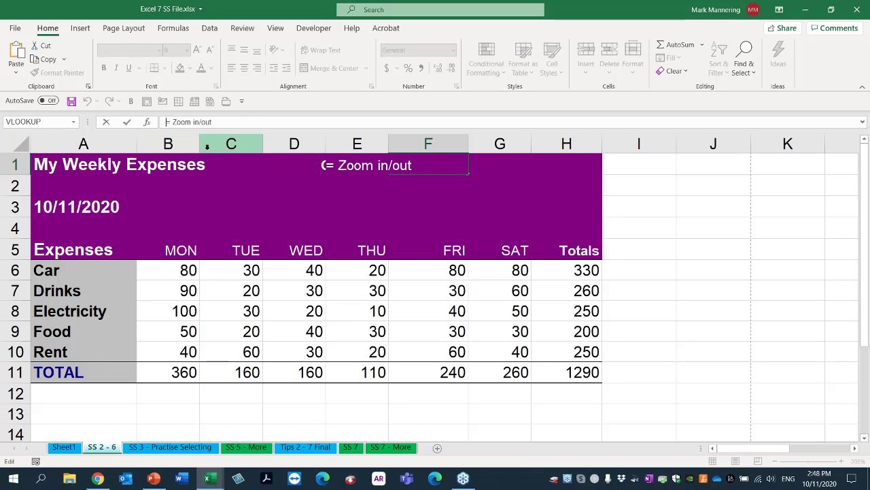
key("Delete")
key("Delete")
key("Return")
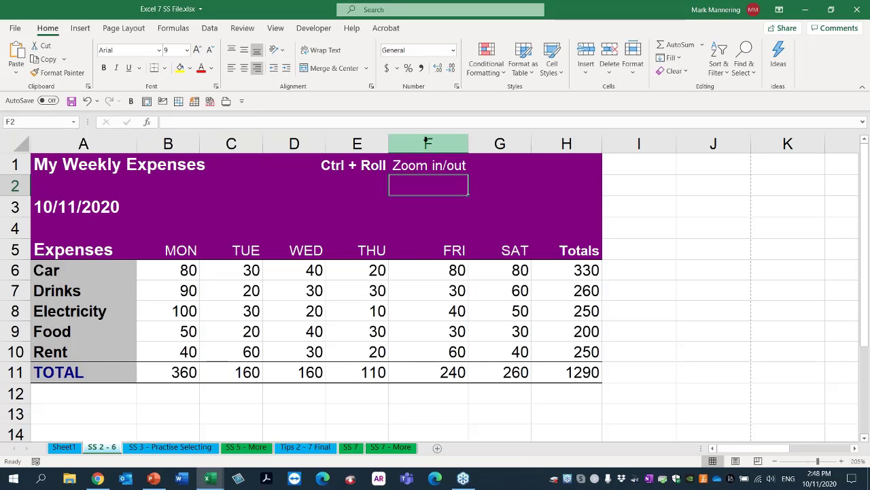
left_click_drag(469, 140, 481, 140)
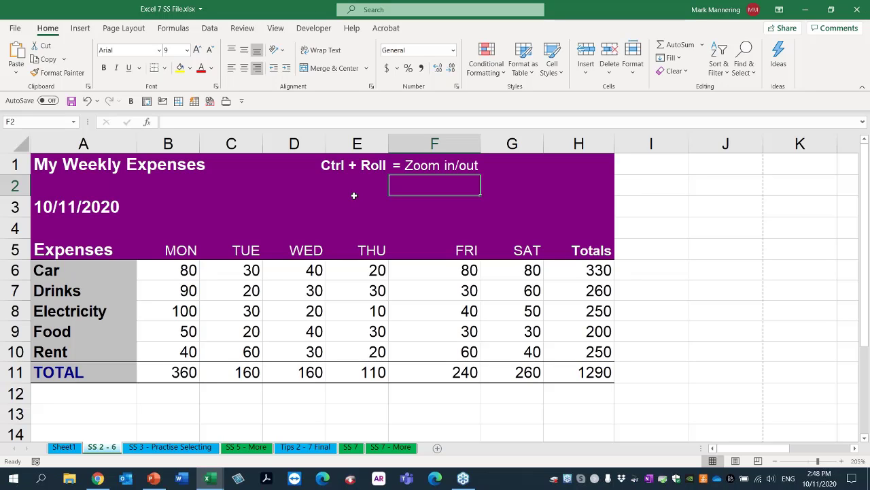
left_click(354, 194)
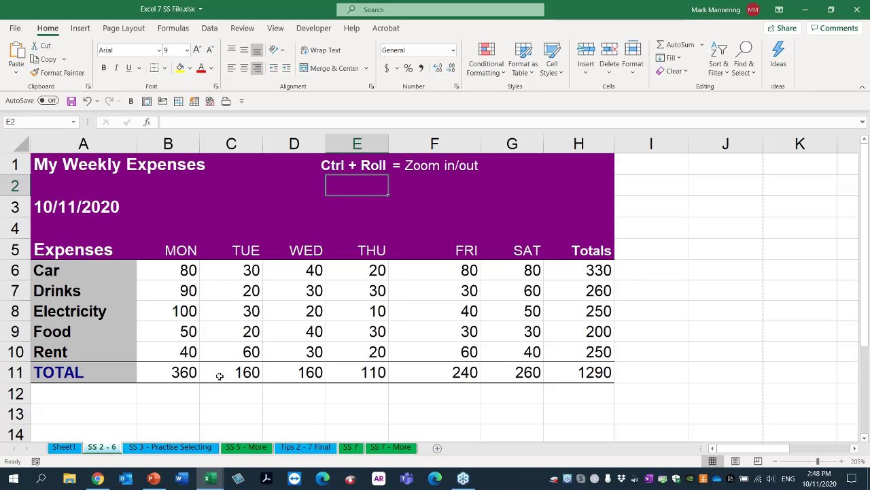
left_click(408, 166)
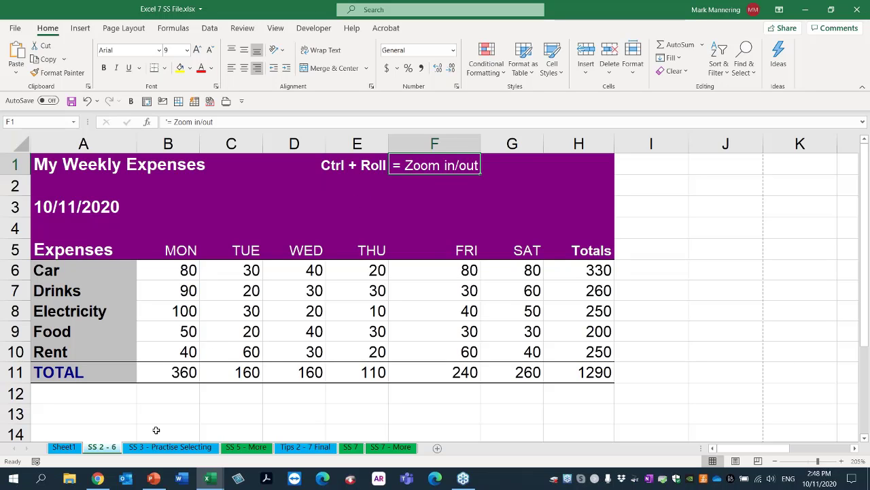
Switch to the PowerPoint slide show, advance to the "SS 6: Managing Sheets Quickly" slide, and return to the Excel workbook.
left_click(154, 478)
left_click(321, 349)
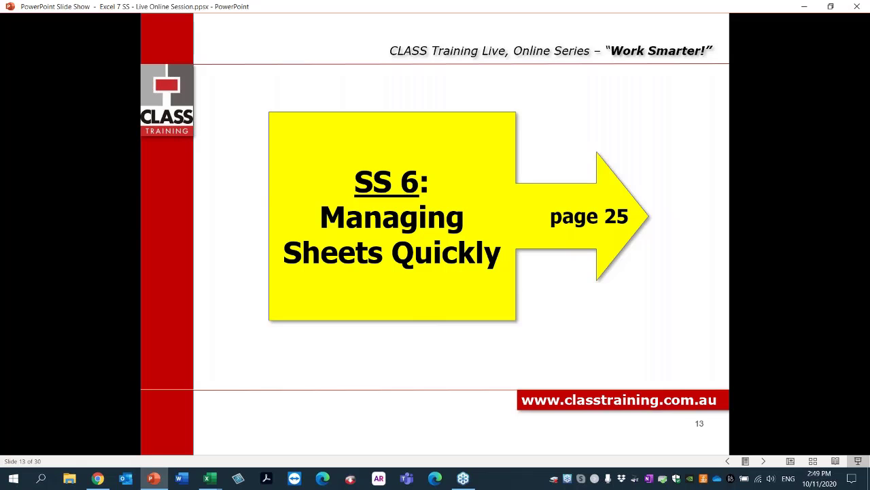
key("alt+Tab")
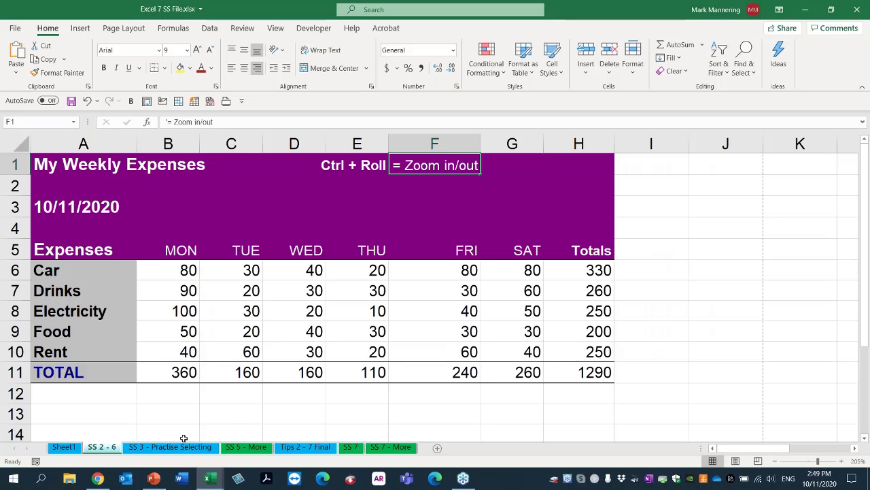
Look through the worksheets from SS 3 - Practise Selecting to SS 7 - More one after another.
left_click(157, 448)
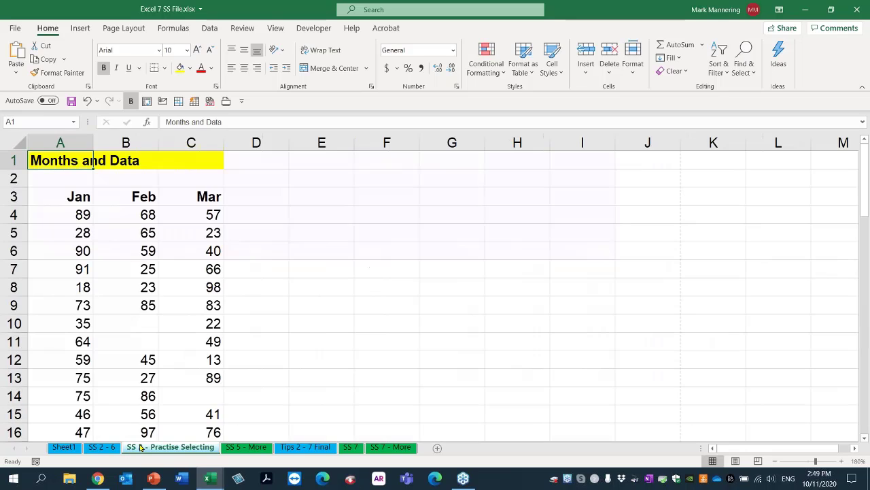
left_click(244, 447)
left_click(306, 447)
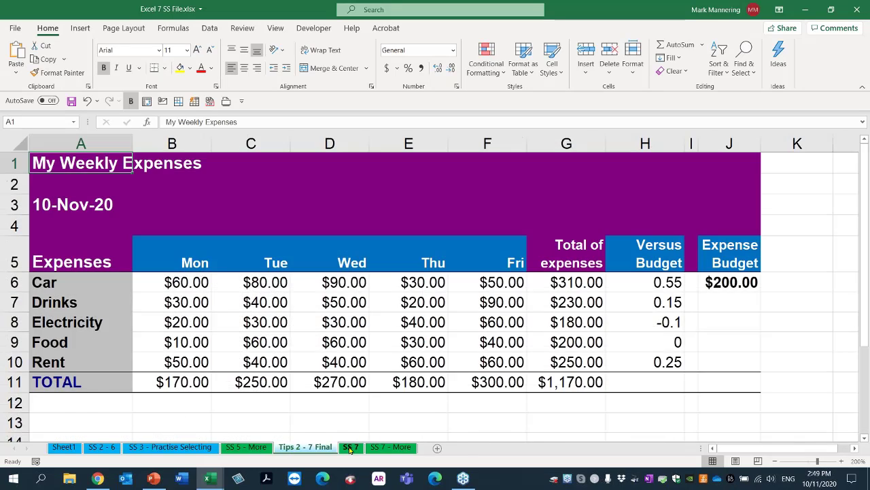
left_click(350, 447)
left_click(388, 449)
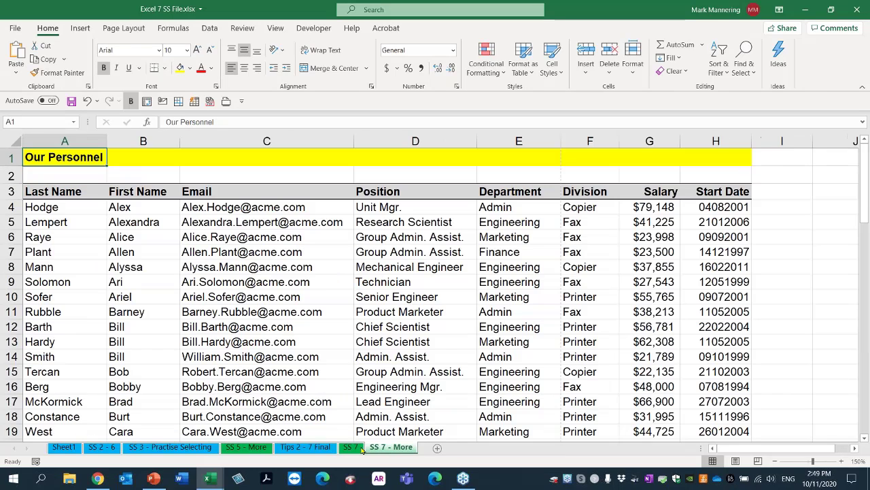
Clear the zoom note from E1 and F1 on sheet SS 2 - 6, narrowing column F and slightly widening Totals column H.
left_click(101, 448)
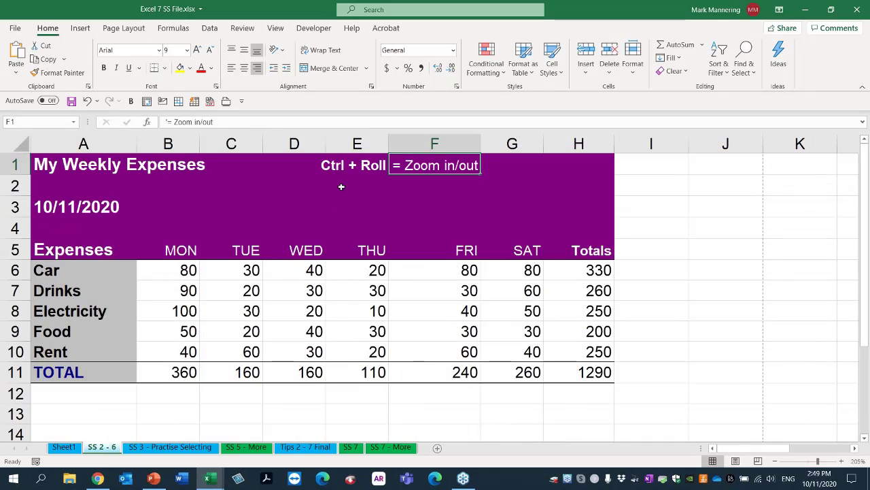
left_click(344, 166)
key("Delete")
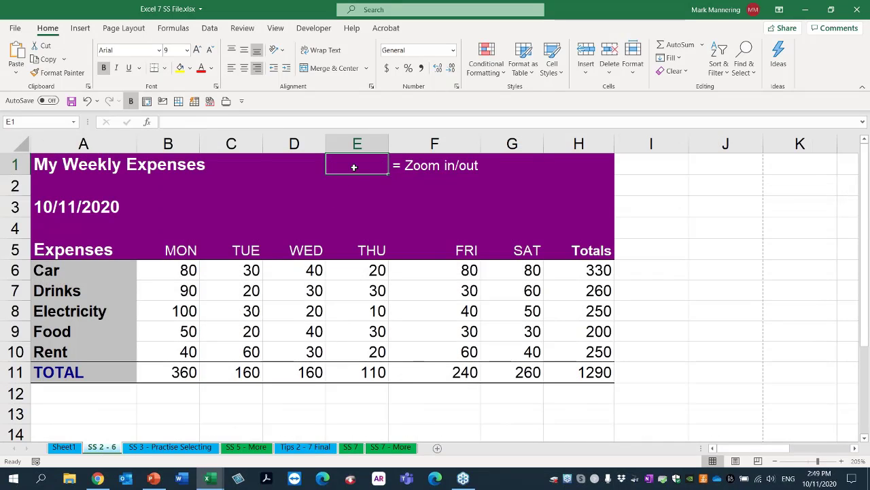
left_click(397, 166)
key("Delete")
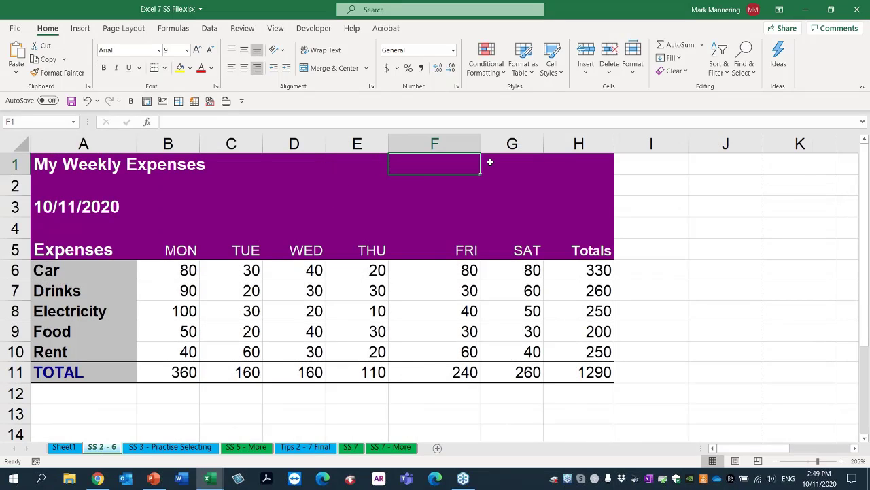
left_click_drag(483, 142, 441, 139)
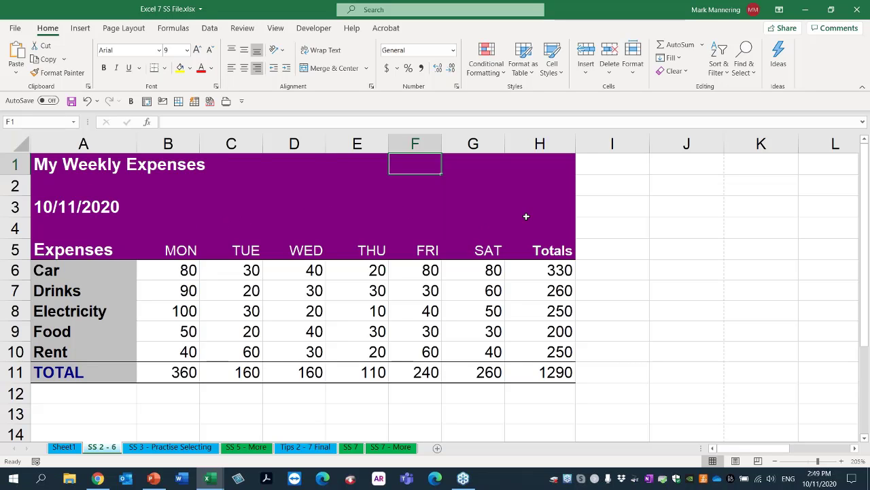
left_click_drag(575, 144, 587, 144)
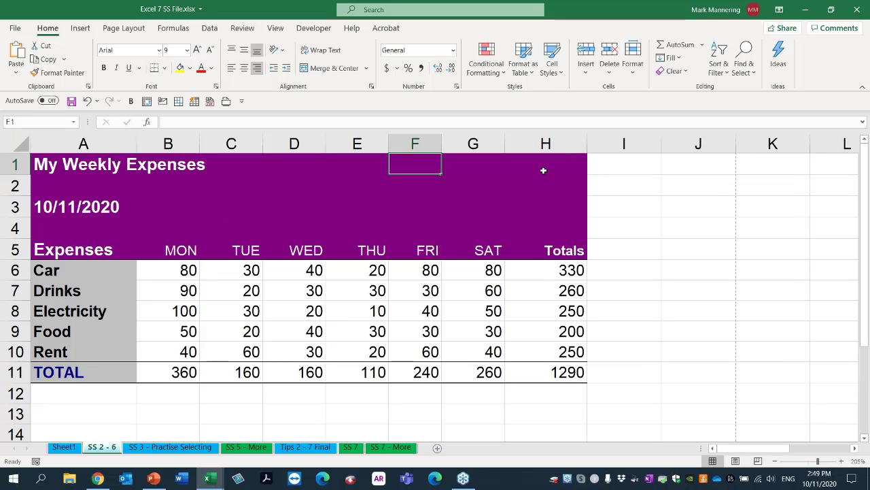
Enter "Week 1" in cell H1 of the expenses header.
left_click(544, 169)
type("Week 1")
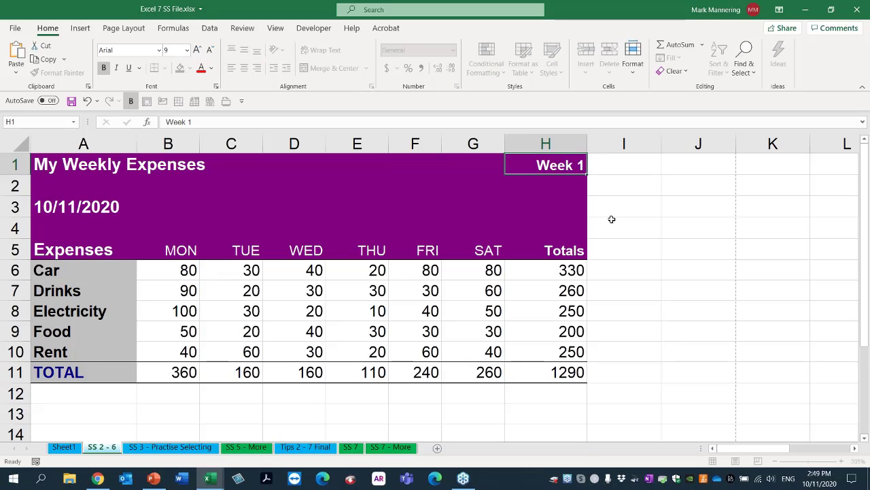
key("Return")
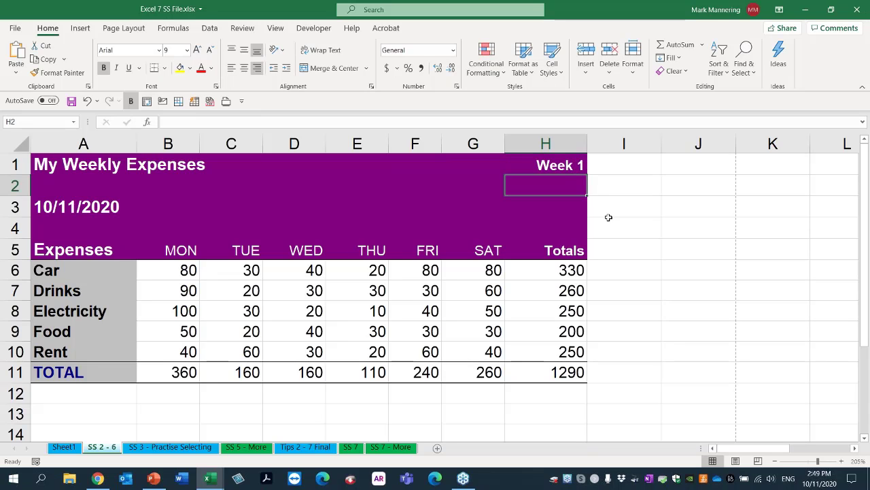
key("Up")
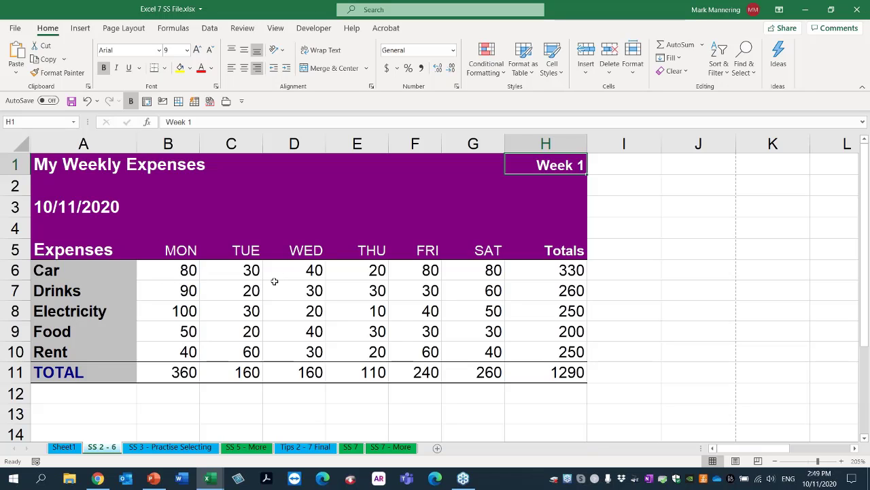
Rename the SS 2 - 6 sheet as "Week 1".
double_click(104, 450)
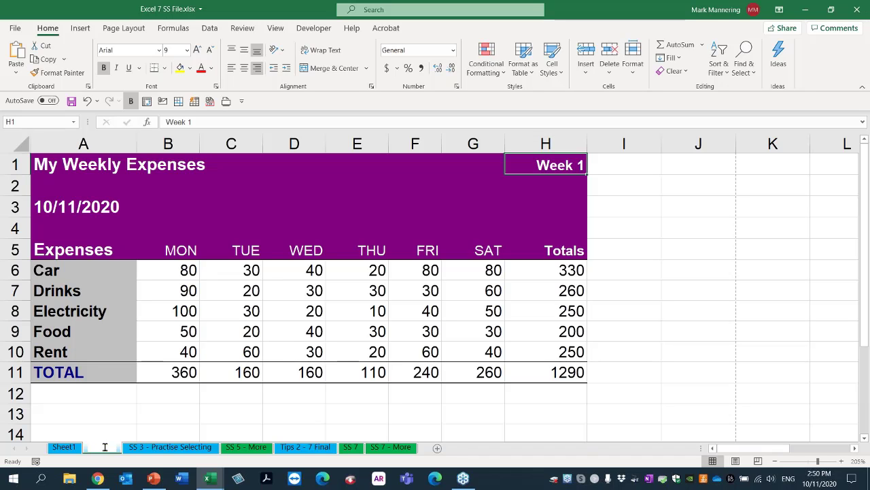
type("Week 1")
key("Return")
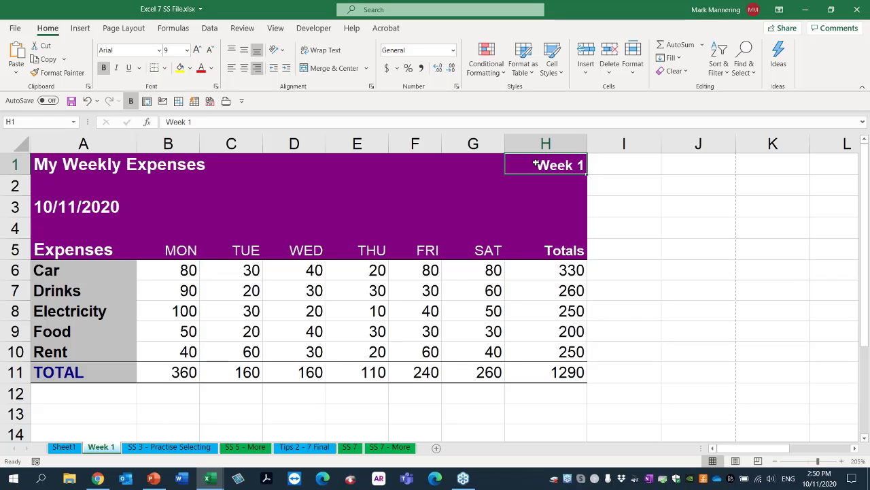
View the SS 3 - Practise Selecting, SS 5 - More, Tips 2 - 7 Final and SS 7 - More sheets, and return to Week 1.
left_click(198, 447)
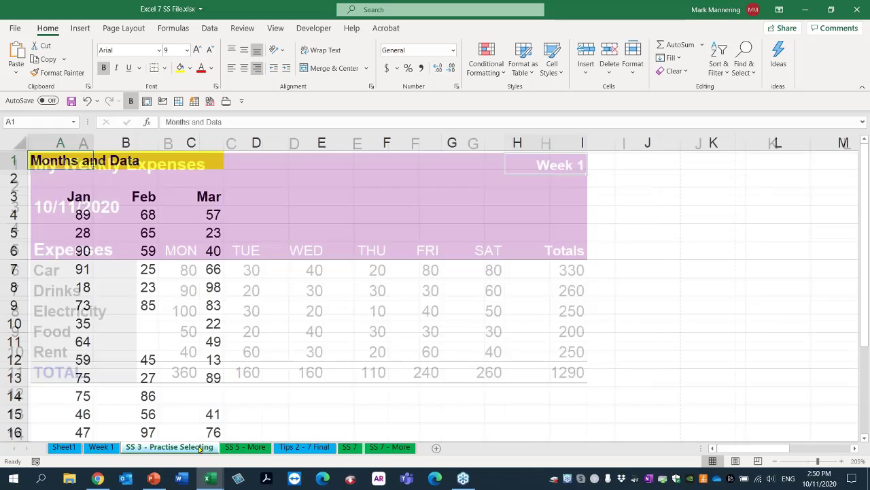
left_click(267, 447)
left_click(314, 448)
left_click(390, 448)
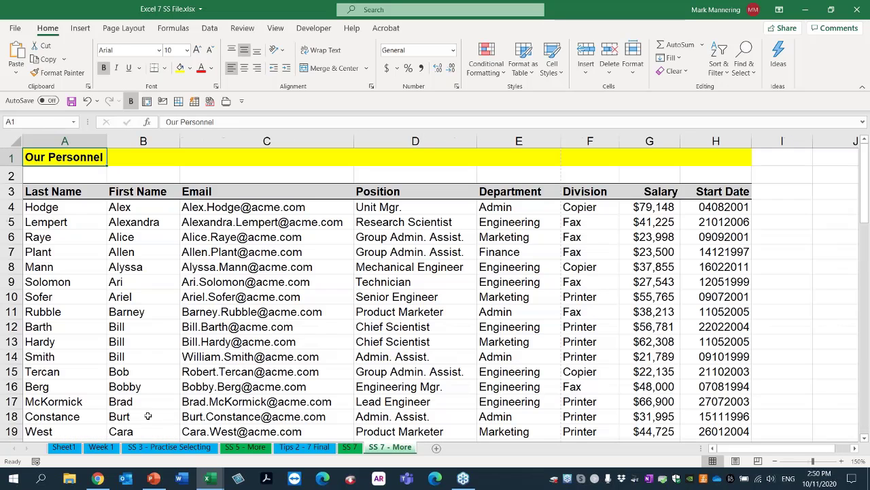
left_click(101, 449)
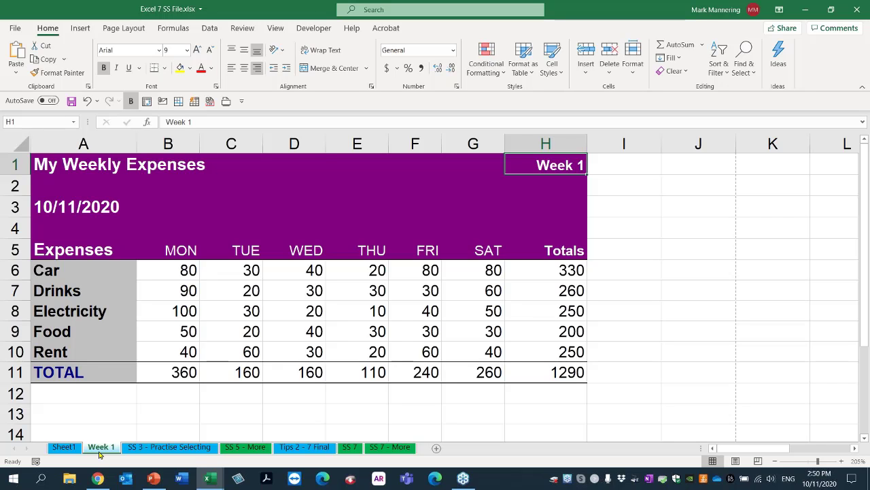
left_click(170, 373)
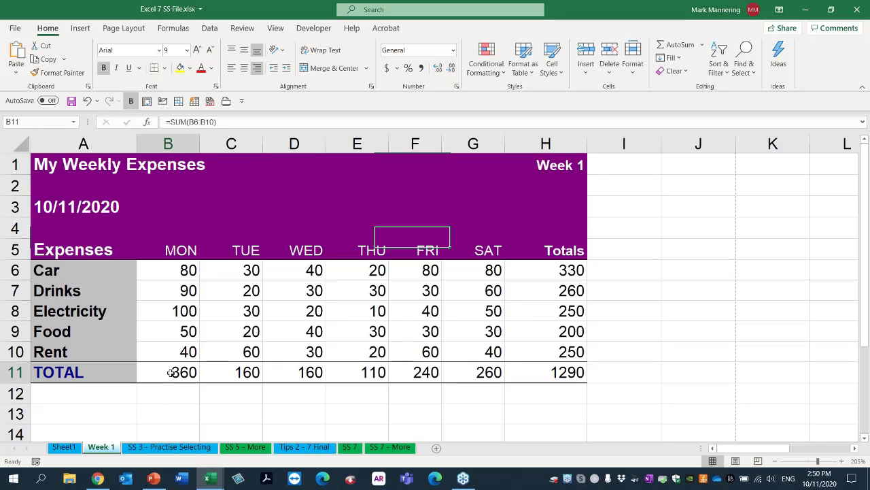
left_click(18, 141)
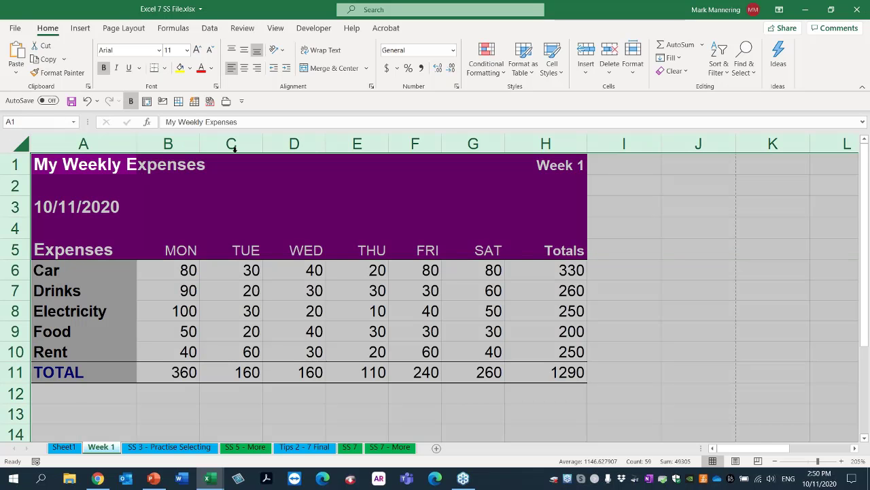
right_click(298, 194)
key("Escape")
left_click(180, 292)
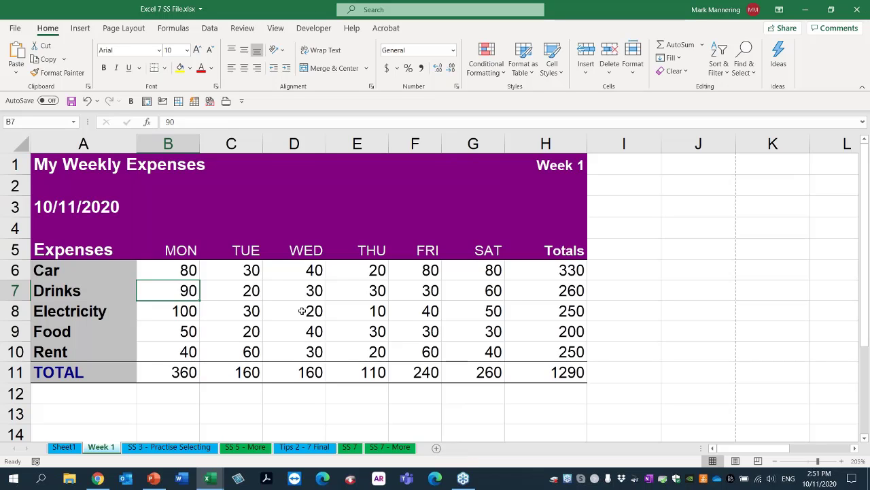
Duplicate the Week 1 sheet, placing the copy directly after the original.
left_click(178, 328)
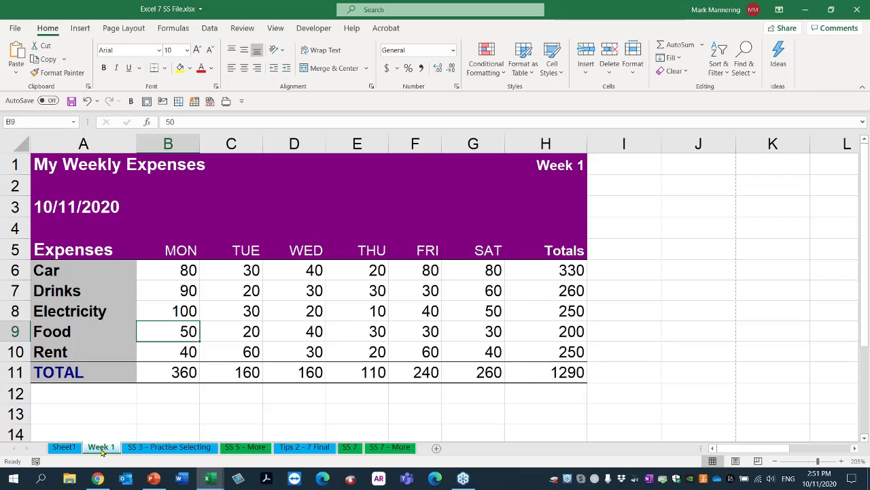
left_click_drag(102, 452, 136, 442)
left_click_drag(136, 442, 138, 443)
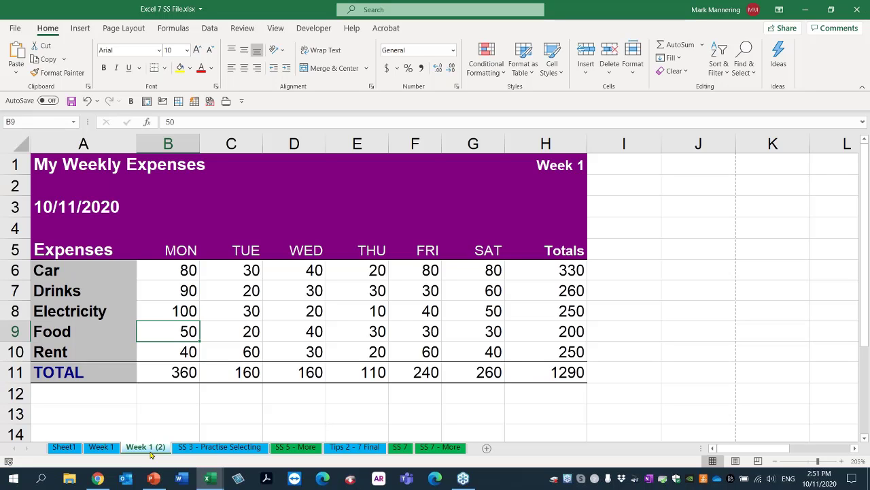
Create seven more copies of the weekly expenses sheet ahead of SS 3 - Practise Selecting.
left_click(227, 448)
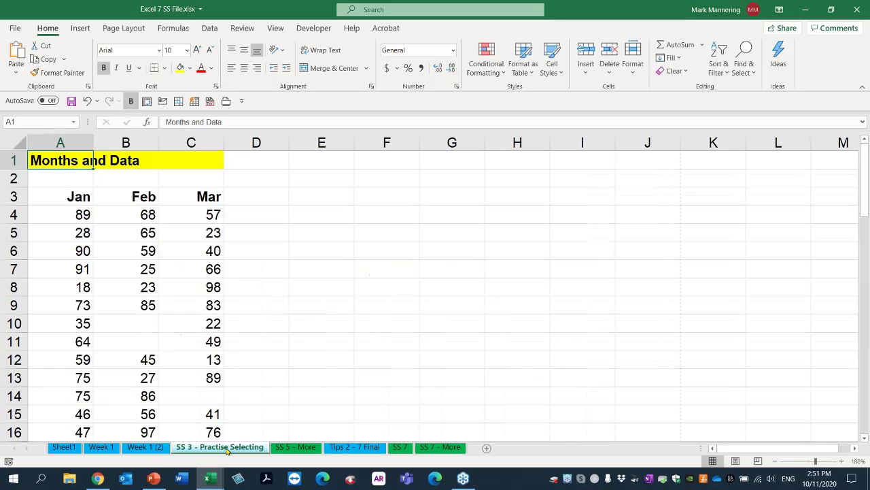
left_click(146, 449)
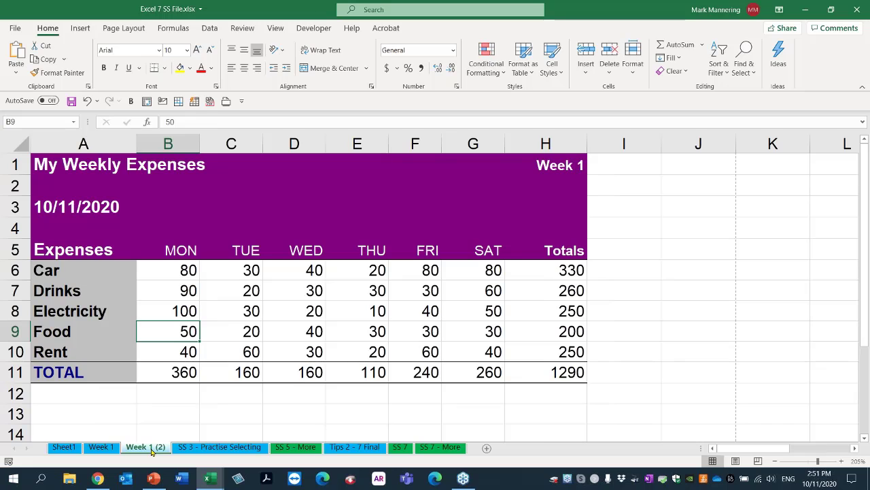
left_click_drag(153, 452, 352, 453)
left_click_drag(373, 450, 486, 449)
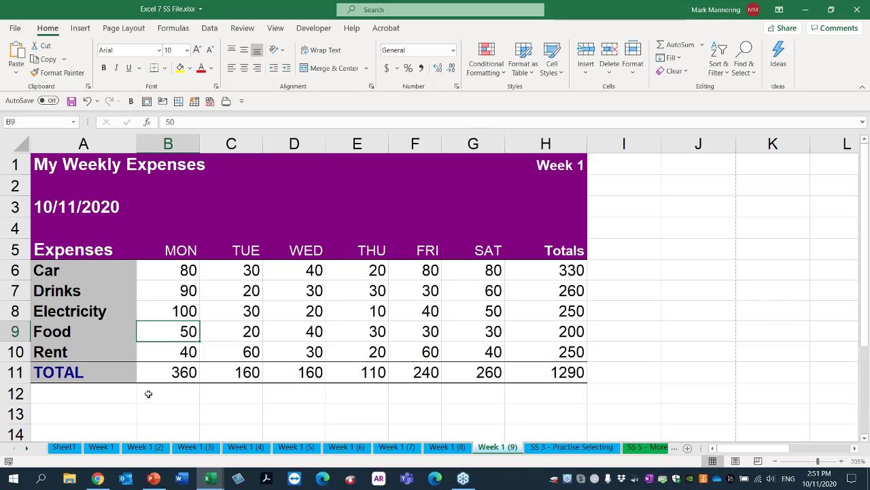
Rename the Week 1 (2) sheet as "Week 2" and the Week 1 (3) sheet as "Week 3".
left_click(145, 447)
left_click(218, 449, "shift")
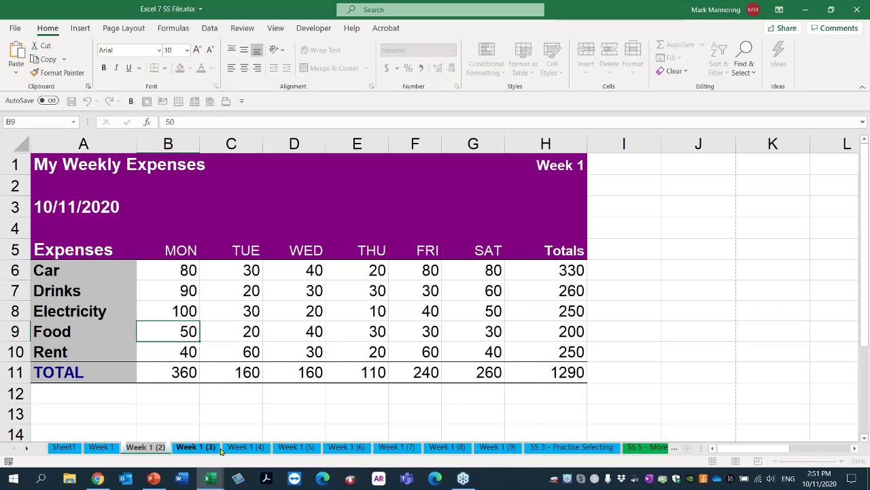
type("Week 2")
key("Return")
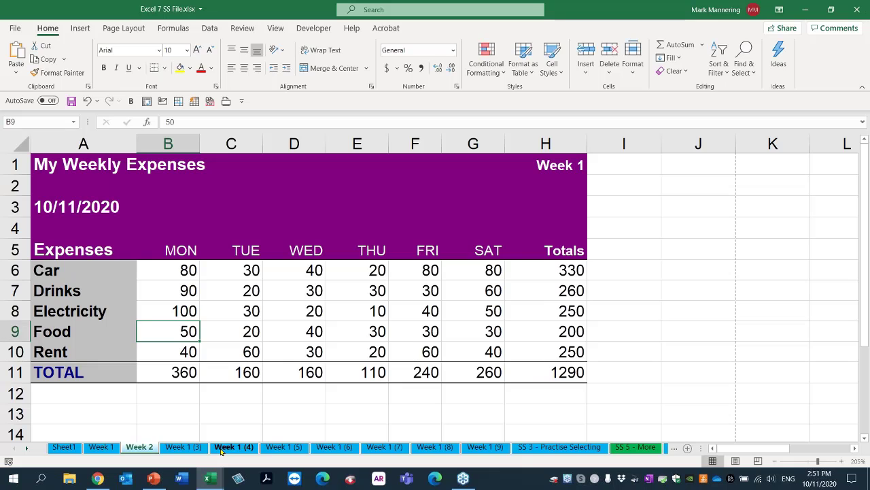
double_click(180, 446)
type("Week")
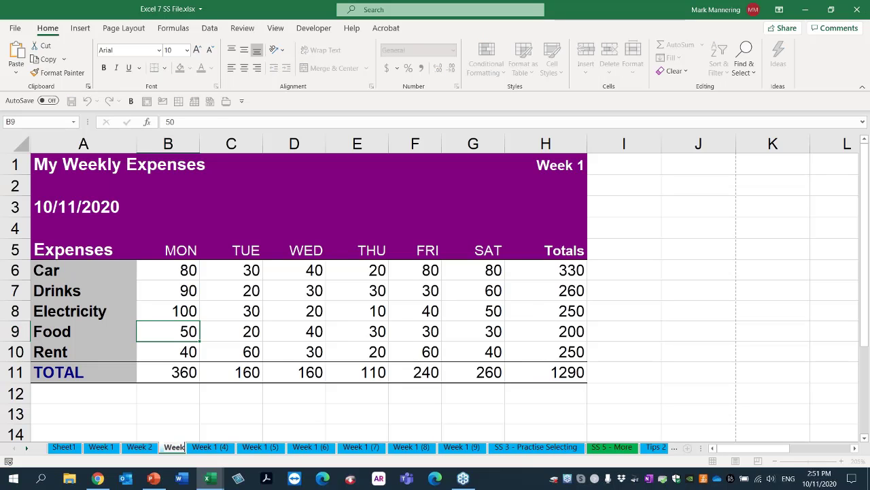
type(" 3")
key("Return")
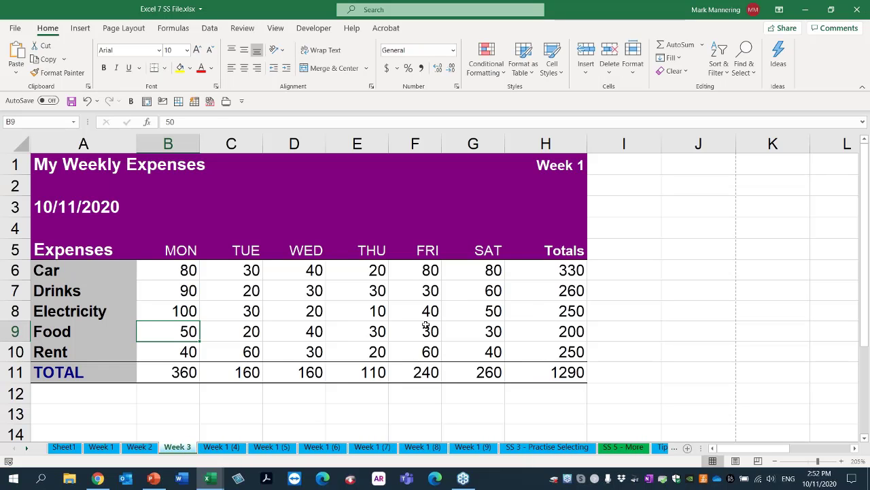
Examine the week label in H1 on Week 3 and browse the neighbouring week sheets up to Week 1 (4).
left_click(551, 170)
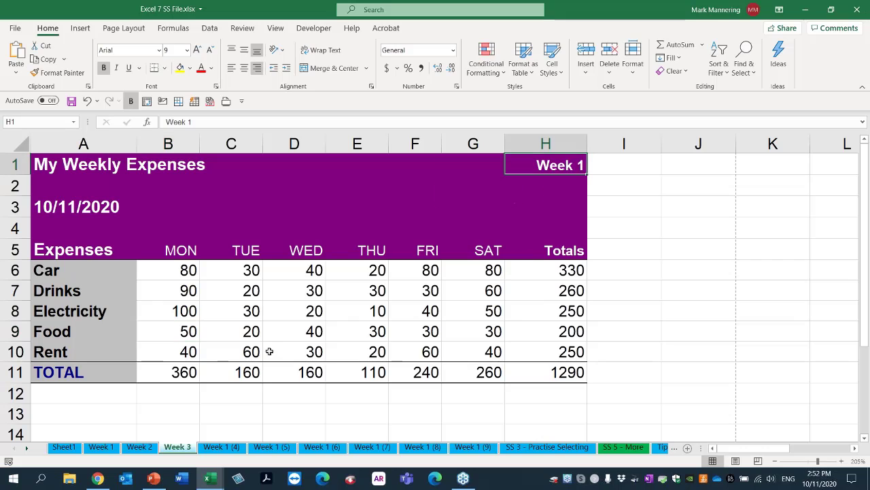
left_click(139, 446)
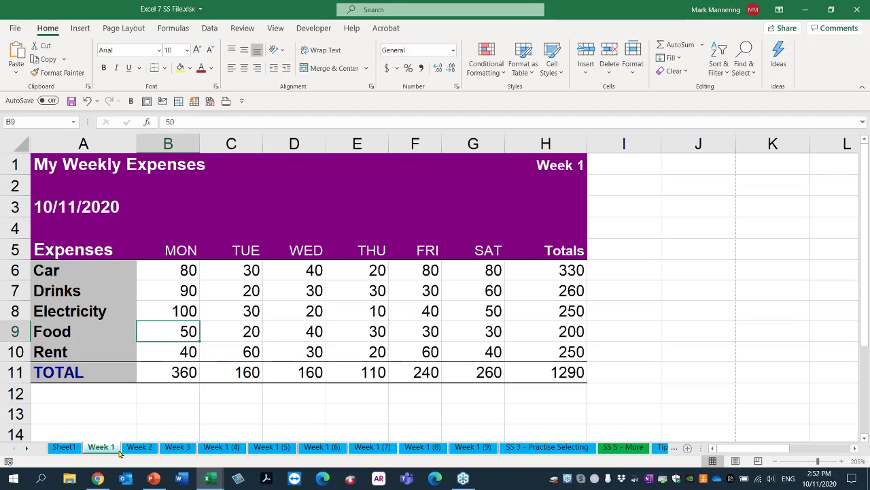
left_click(177, 446)
left_click(222, 447)
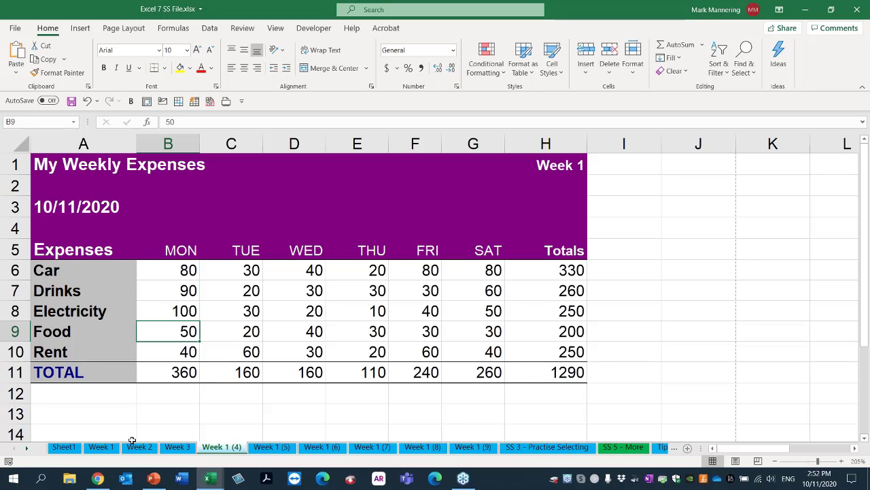
Colour the Week 1 sheet tab blue and the Week 2 sheet tab red.
right_click(106, 452)
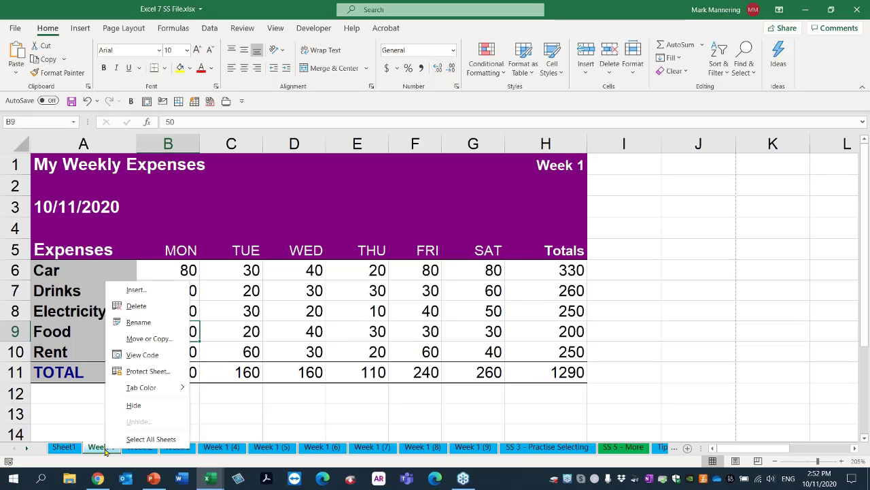
mouse_move(146, 388)
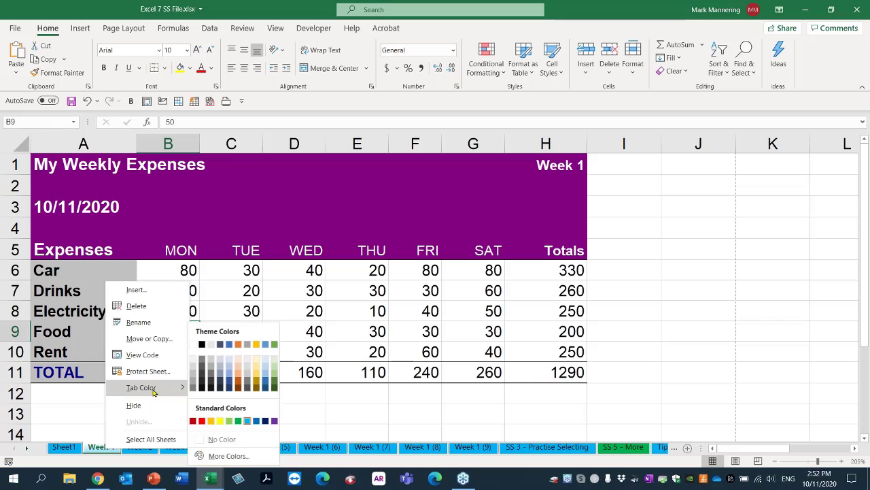
left_click(248, 420)
right_click(136, 448)
mouse_move(174, 382)
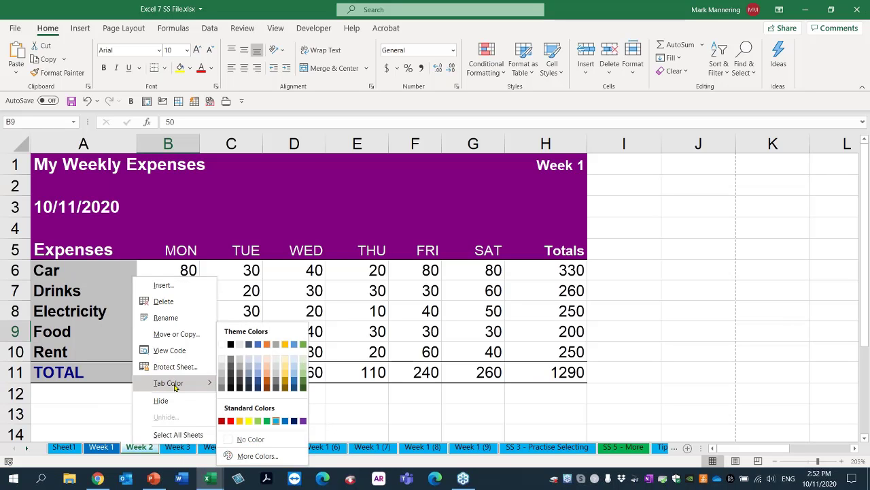
left_click(231, 420)
Colour the Week 3 sheet tab purple and the Week 1 (4) sheet tab yellow.
right_click(175, 449)
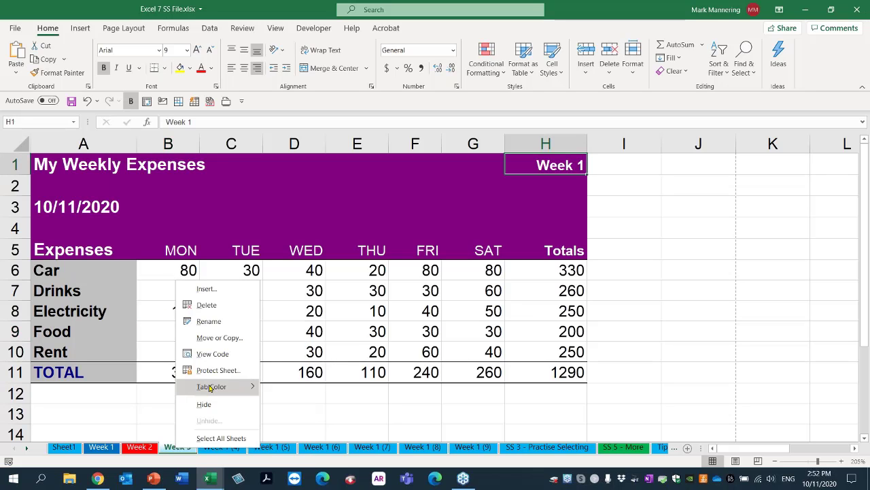
mouse_move(211, 387)
left_click(346, 420)
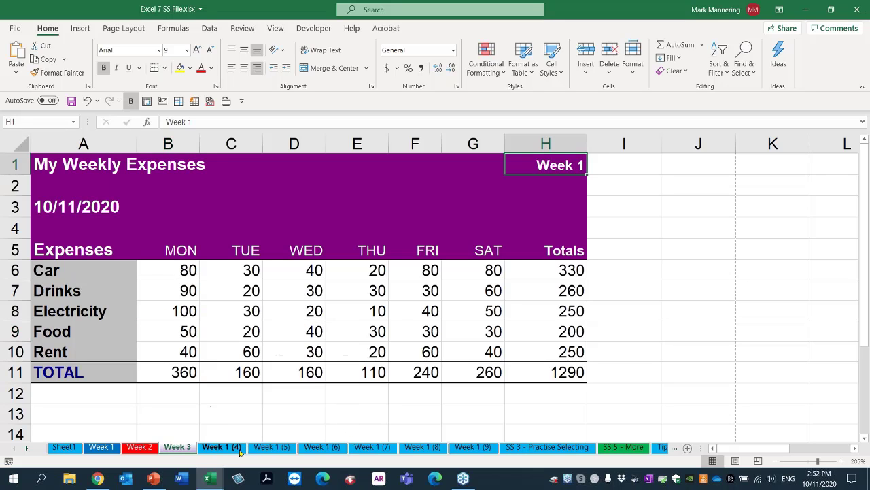
right_click(229, 448)
mouse_move(262, 386)
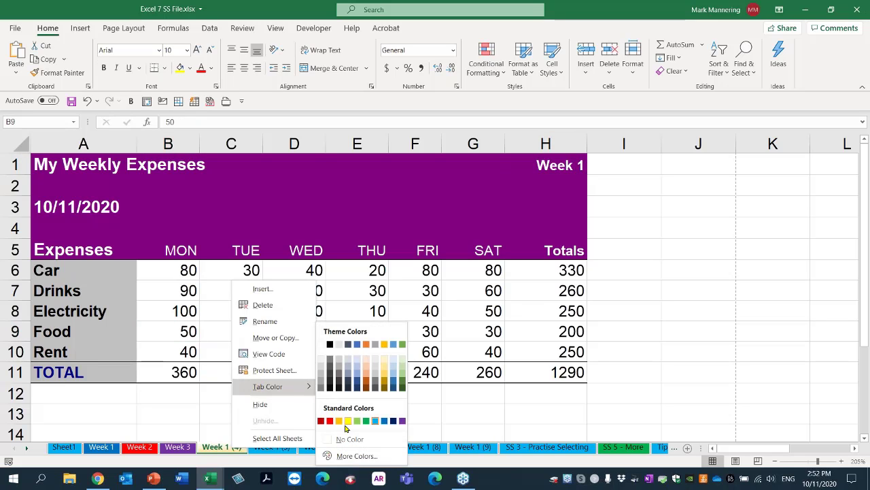
left_click(351, 420)
Browse the coloured and uncoloured week sheets up to Week 1 (7), and check the SS 6 slide in PowerPoint before returning to Excel.
left_click(174, 451)
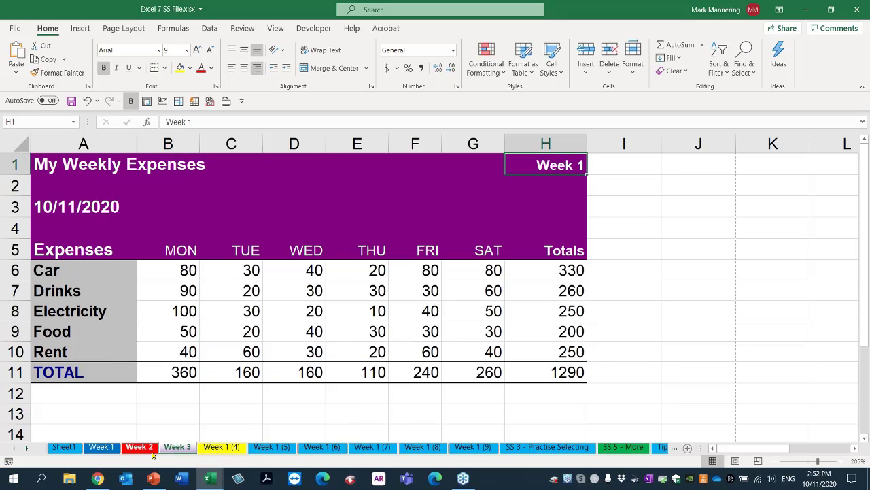
left_click(142, 451)
left_click(106, 449)
left_click(176, 449)
left_click(102, 449)
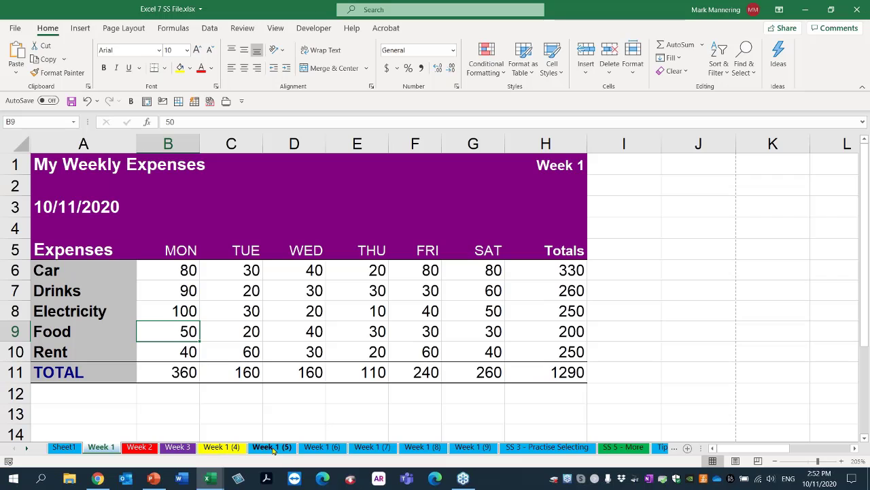
left_click(293, 448)
left_click(317, 449)
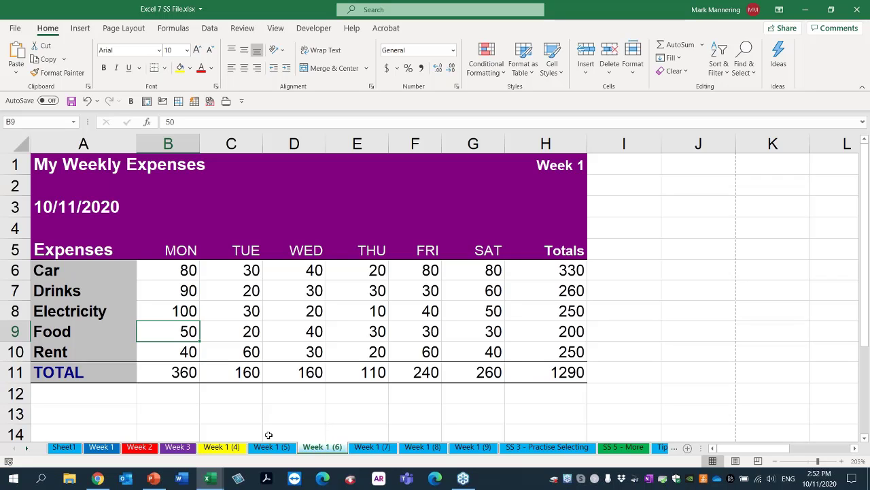
key("ctrl+Page_Up")
key("ctrl+Page_Up")
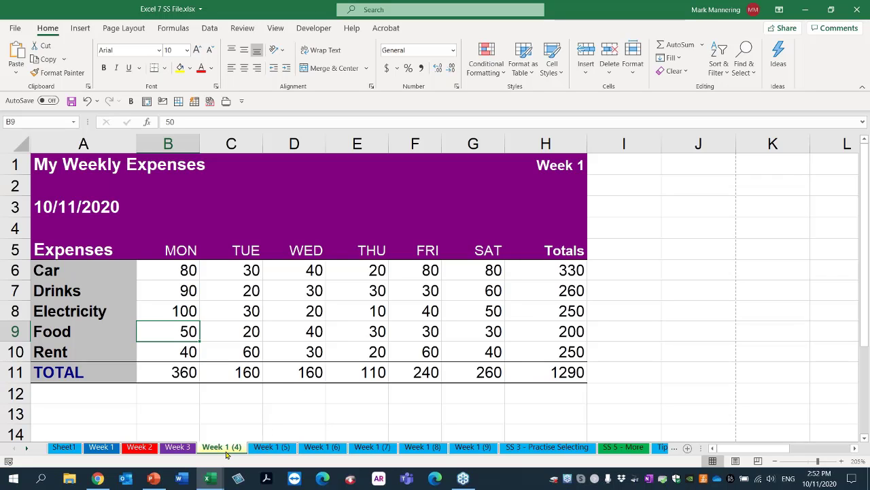
left_click(178, 448)
left_click(140, 447)
left_click(101, 446)
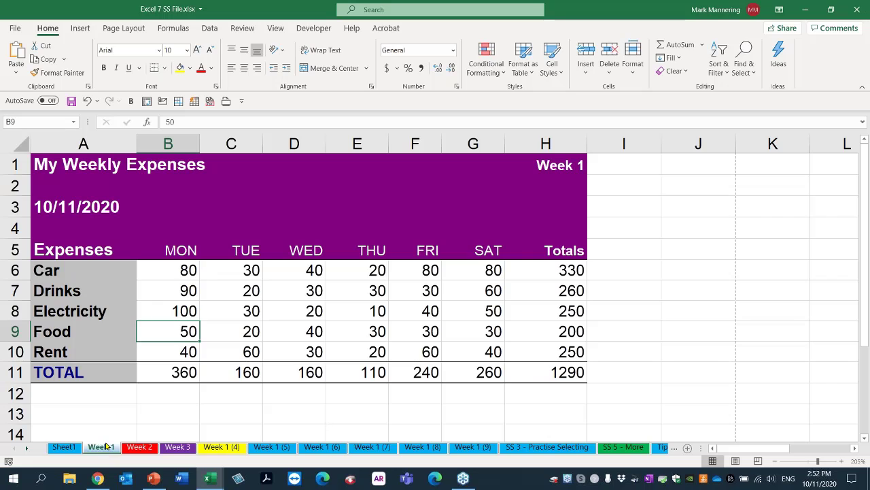
left_click(367, 451)
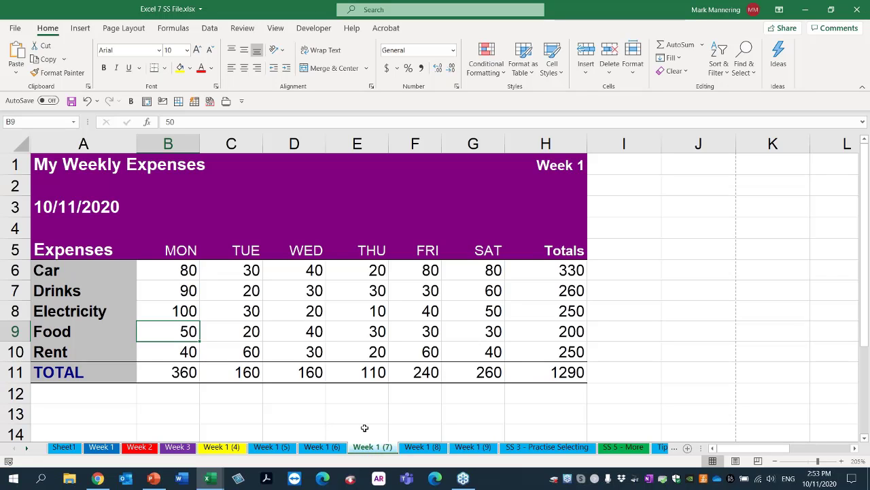
key("alt+Tab")
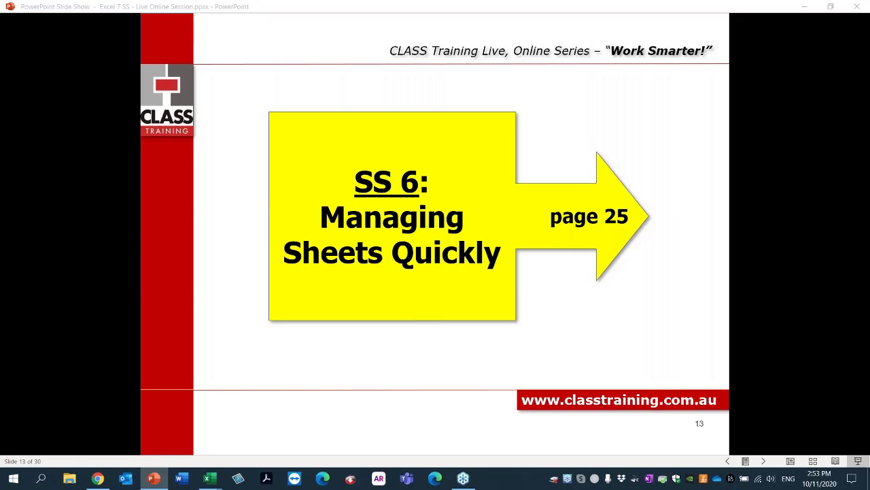
key("alt+Tab")
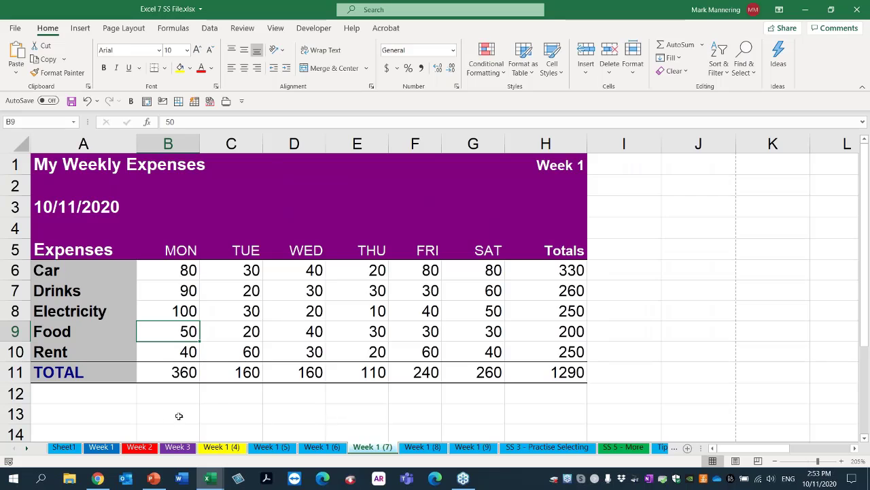
Move the Week 2 sheet to after Week 1 (5), and move it back between Week 1 and Week 3.
left_click(147, 449)
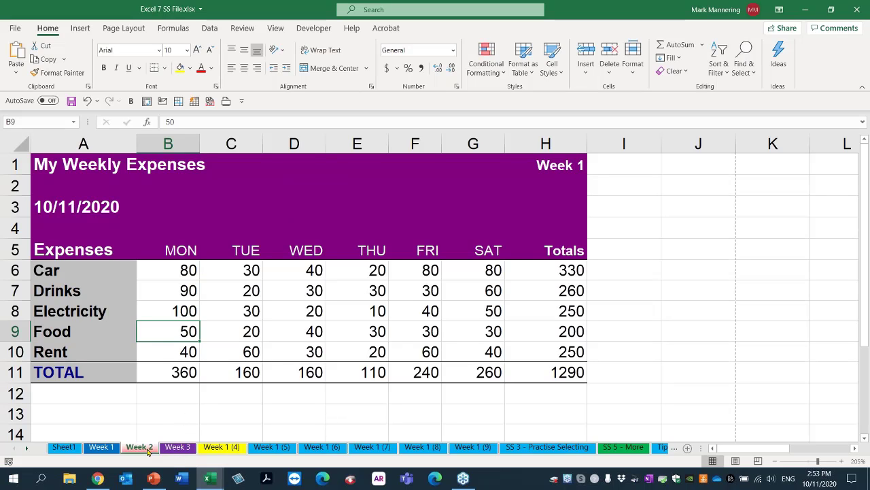
left_click_drag(148, 451, 308, 442)
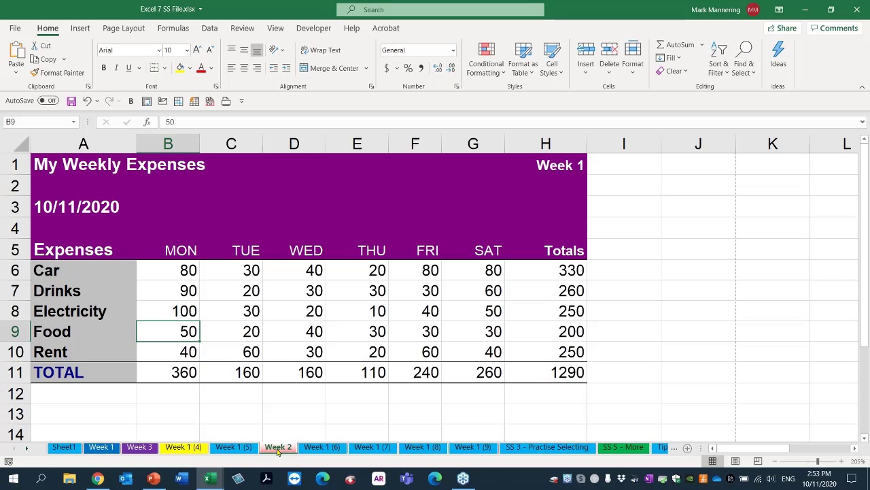
left_click_drag(277, 452, 168, 451)
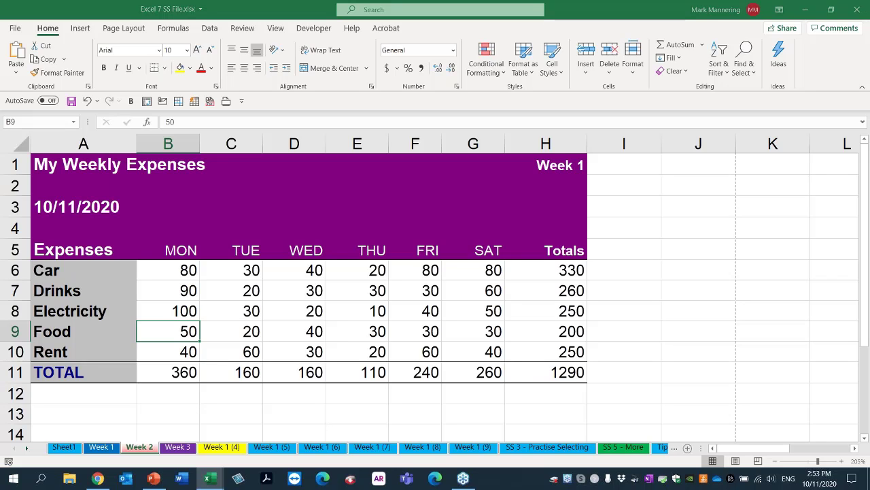
Advance the PowerPoint slide show to the SS 7 slide on manipulating and fixing data, and return to the Excel workbook.
key("alt+Tab")
key("Right")
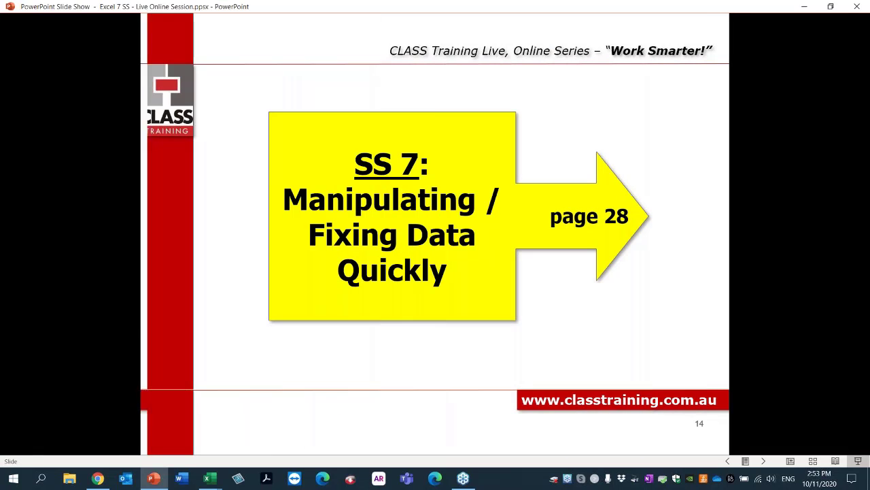
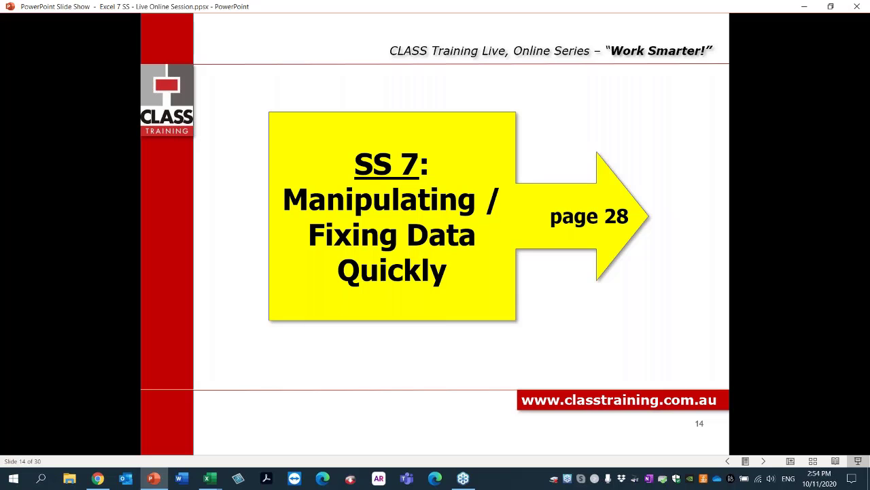
key("alt+Tab")
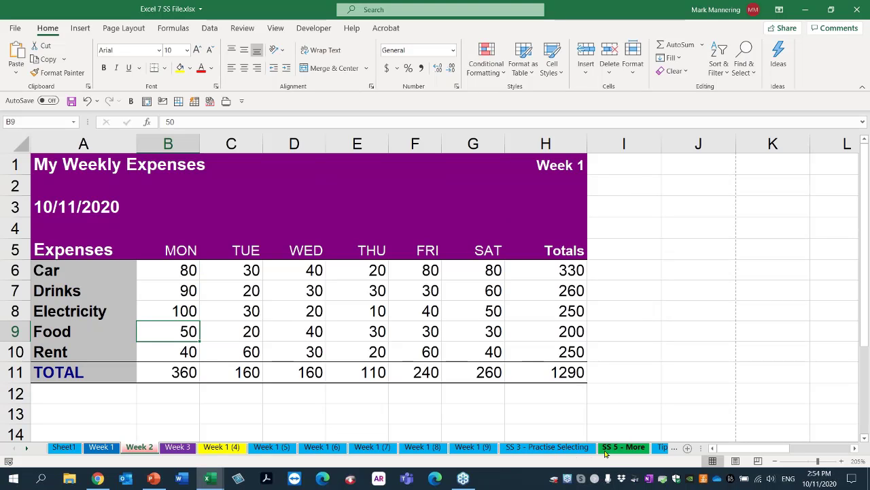
Open the SS 7 sheet with the personnel data and select cell B8 in the Position column.
left_click(662, 451)
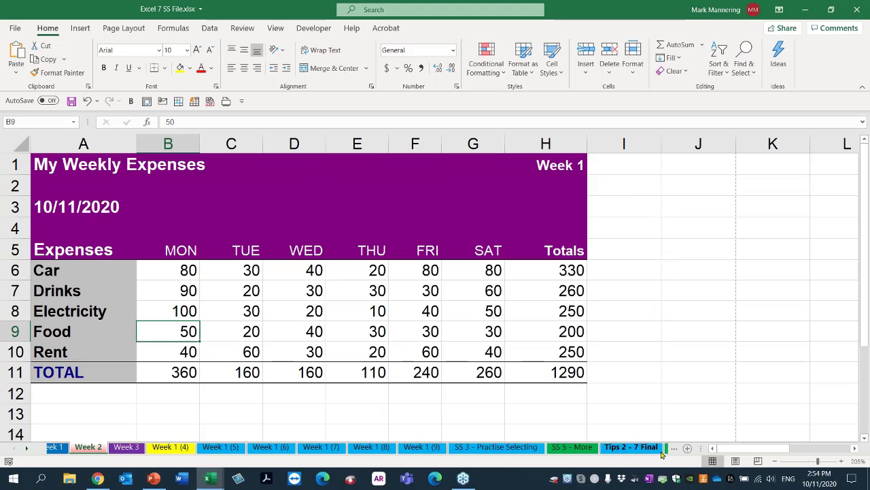
left_click(666, 449)
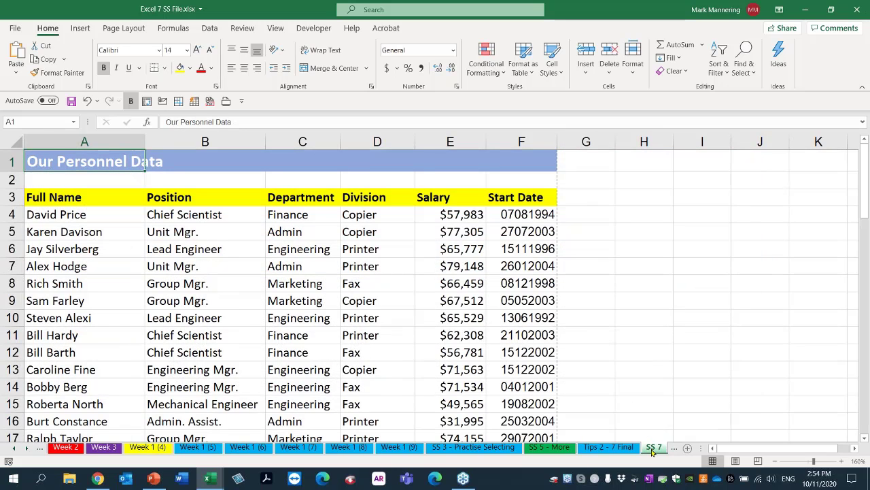
left_click(189, 281)
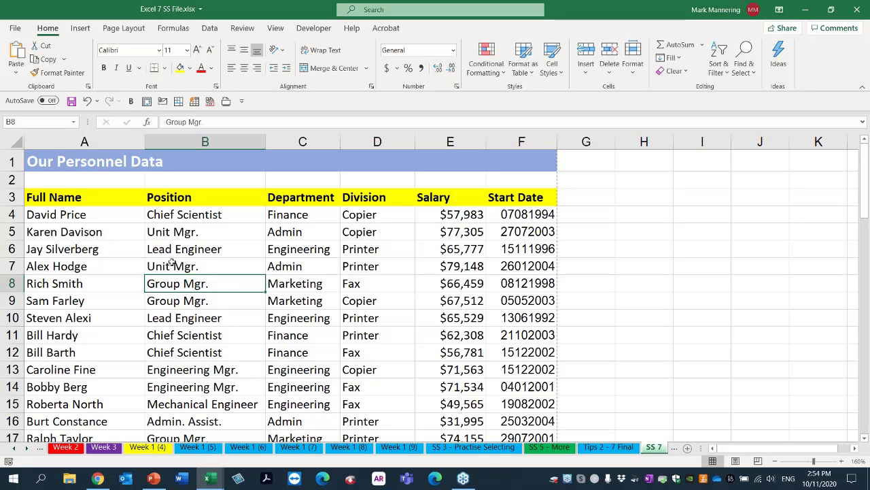
Examine the personnel table on the SS 7 sheet, from the title and Full Name entries across to Salary and Start Date.
left_click(95, 165)
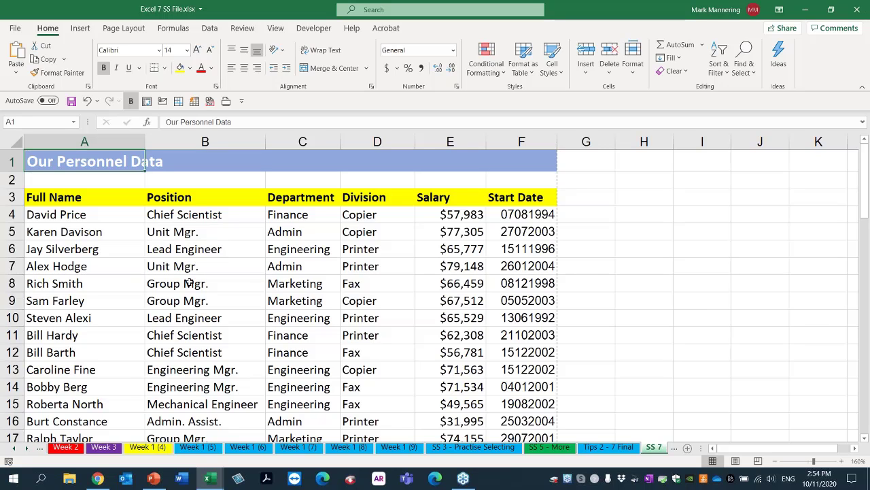
left_click(98, 214)
left_click_drag(98, 215, 99, 421)
left_click_drag(95, 219, 92, 410)
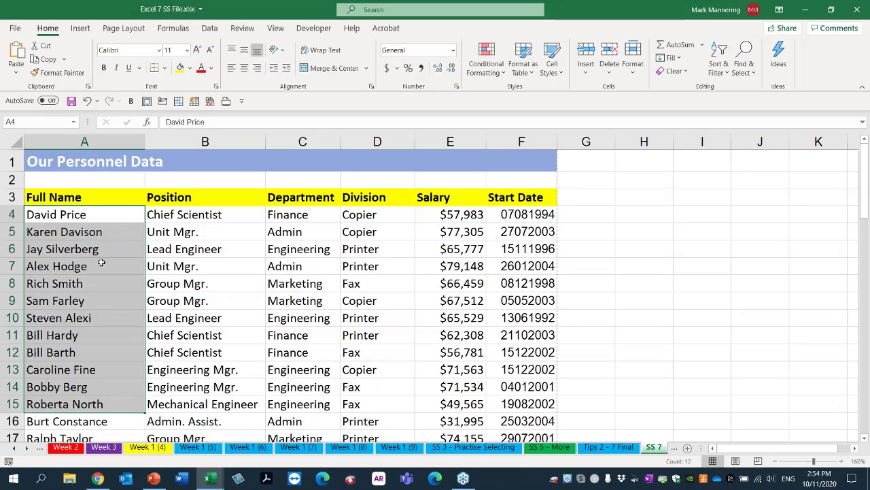
left_click(218, 214)
key("shift+Down")
key("shift+Down")
key("shift+Down")
key("shift+Down")
key("shift+Down")
key("shift+Down")
key("shift+Down")
key("shift+Down")
key("shift+Down")
key("shift+Down")
key("shift+Down")
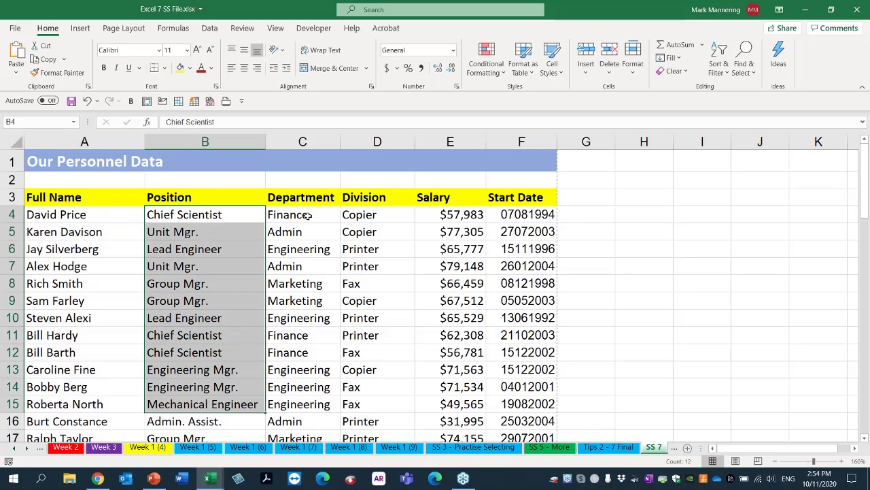
left_click_drag(307, 214, 435, 404)
left_click_drag(451, 213, 449, 350)
left_click(510, 227)
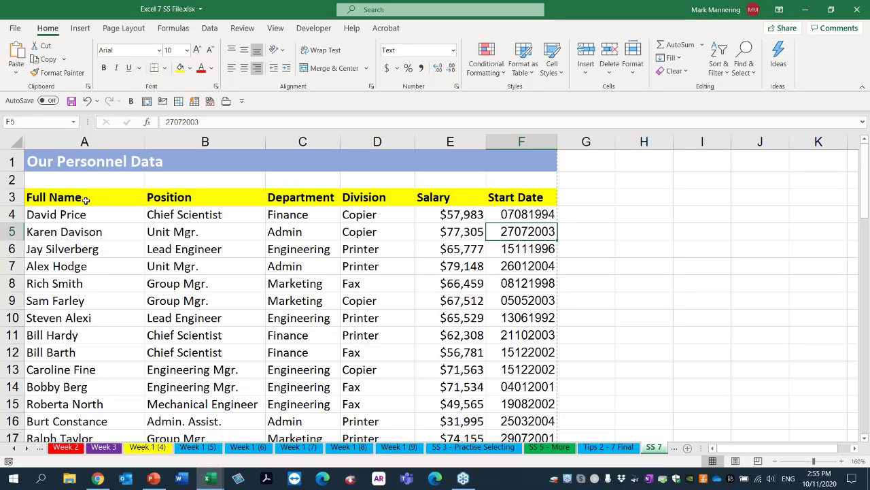
Examine how first names and surnames are combined in the individual entries of the Full Name column.
left_click(84, 141)
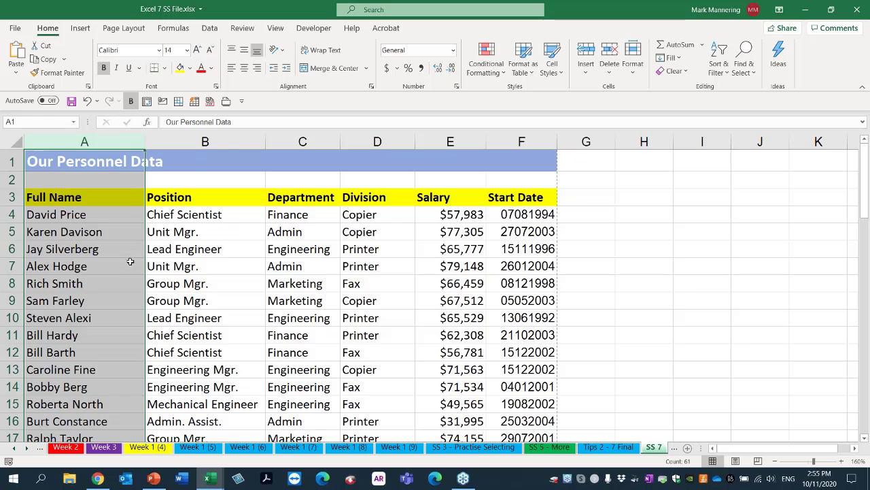
left_click(113, 230)
left_click(112, 249)
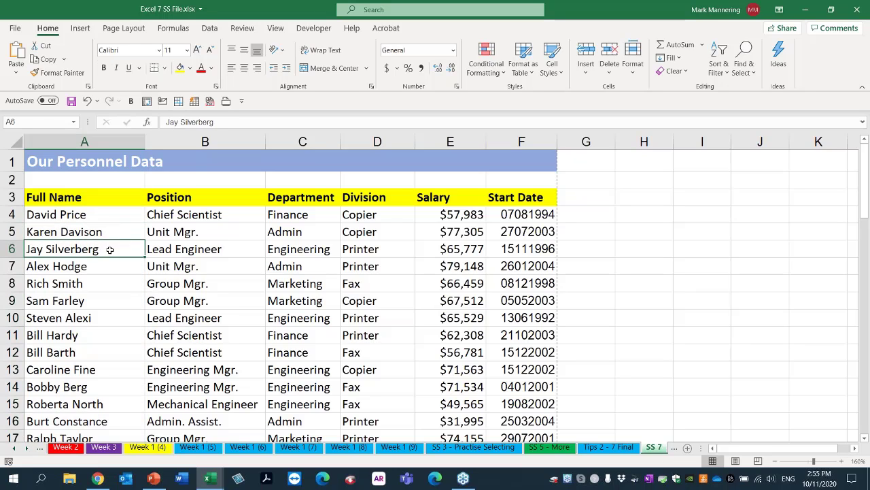
left_click(109, 281)
left_click(107, 317)
left_click(106, 347)
left_click(106, 370)
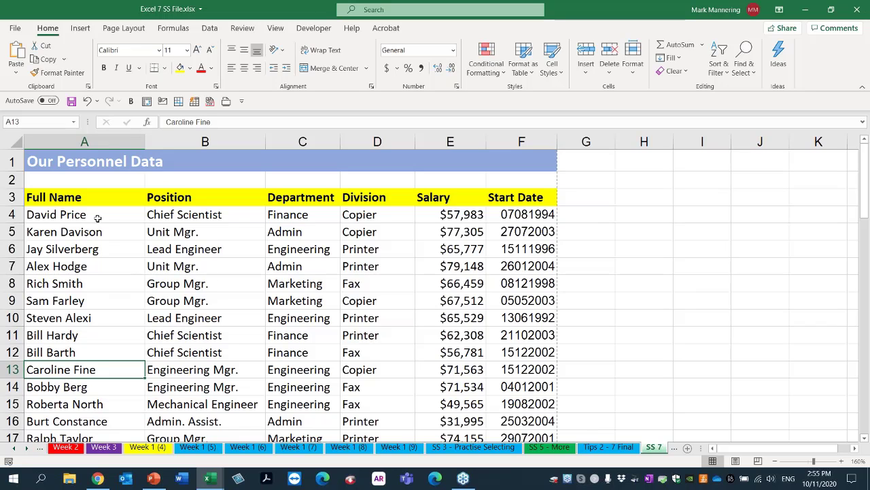
left_click_drag(97, 218, 95, 387)
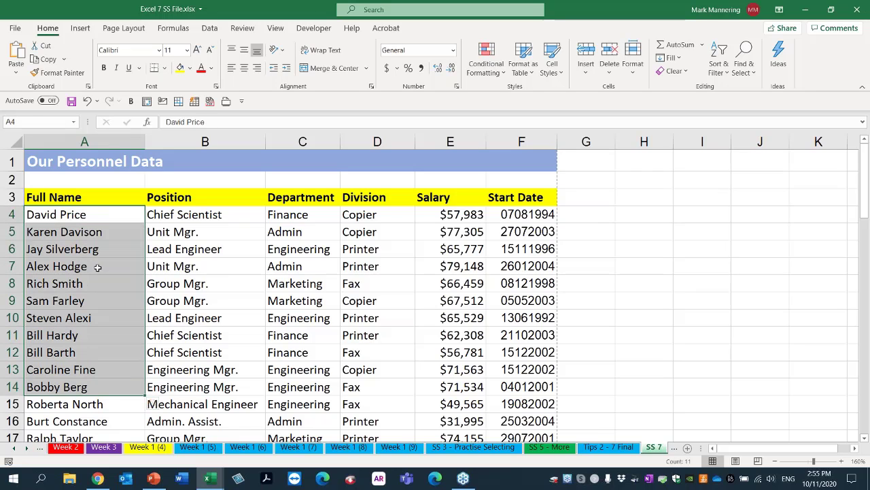
Compare the whole Full Name and Position columns, and read the description of the Text to Columns tool for column A.
left_click(98, 140)
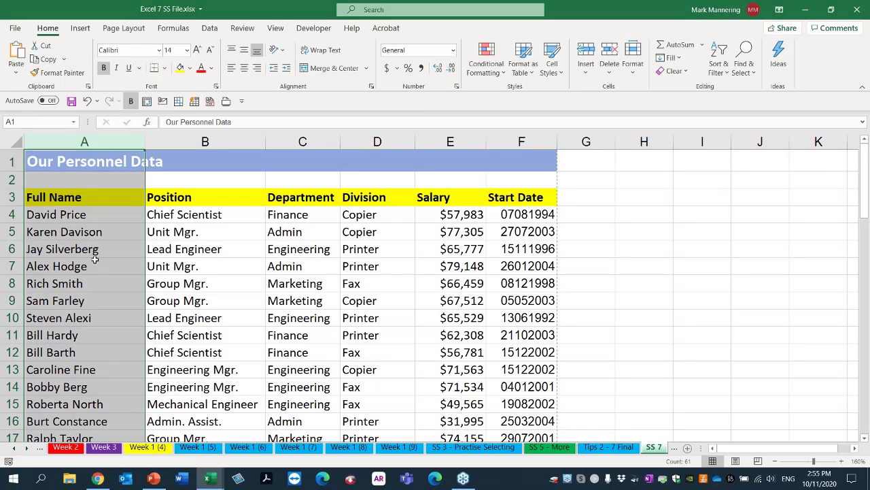
left_click(204, 140)
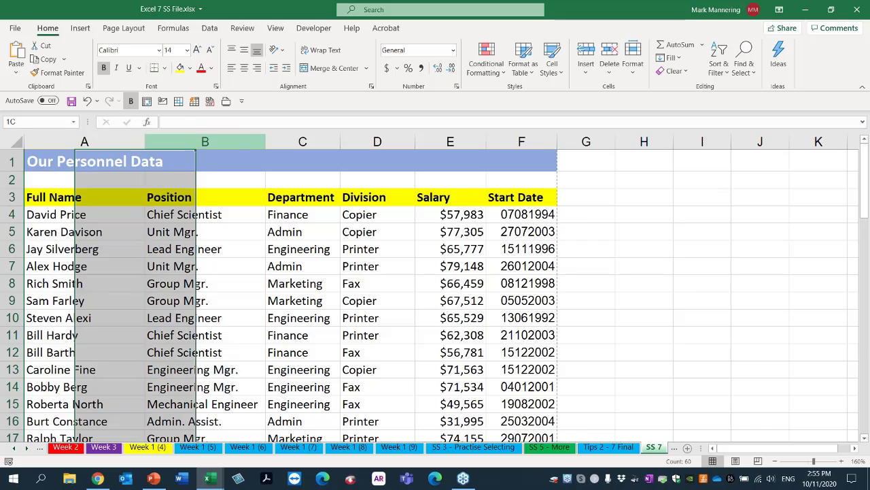
left_click(91, 140)
left_click(186, 138)
left_click(91, 140)
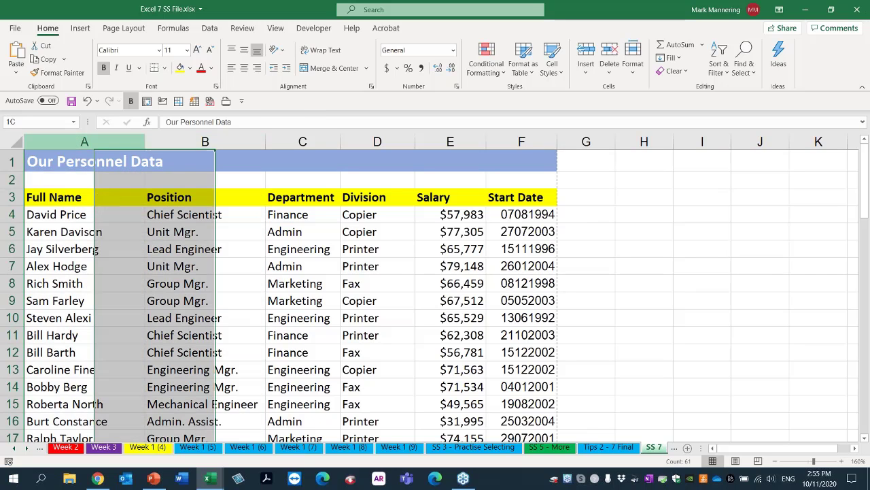
left_click(220, 138)
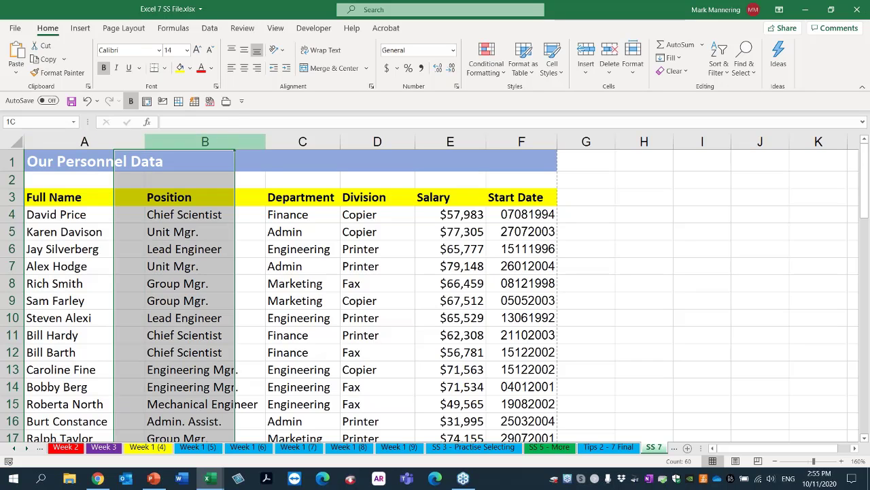
left_click(179, 266)
left_click(98, 140)
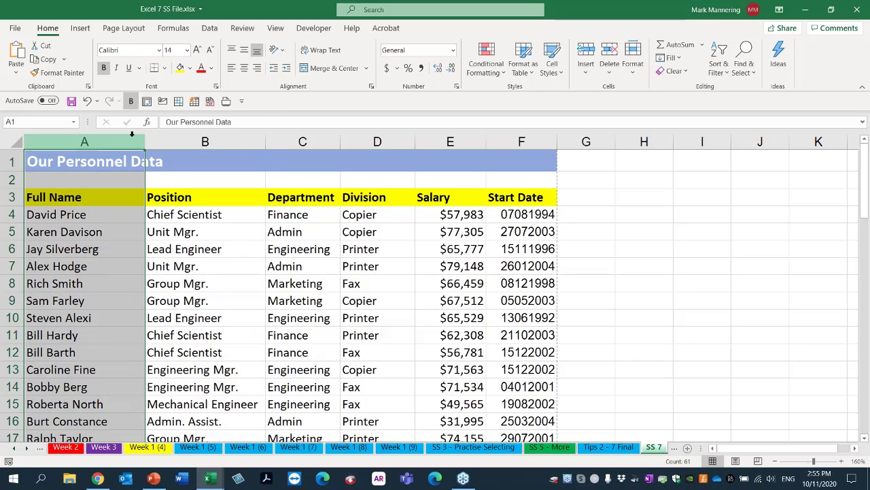
left_click(209, 28)
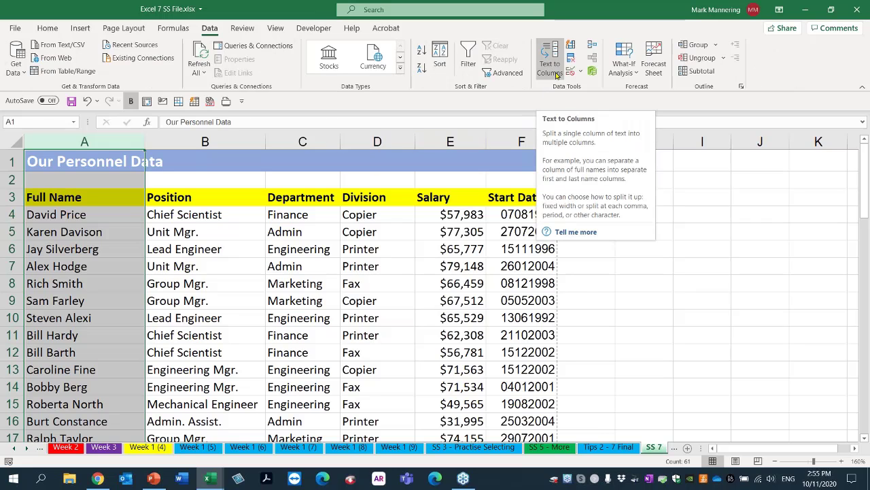
left_click(232, 288)
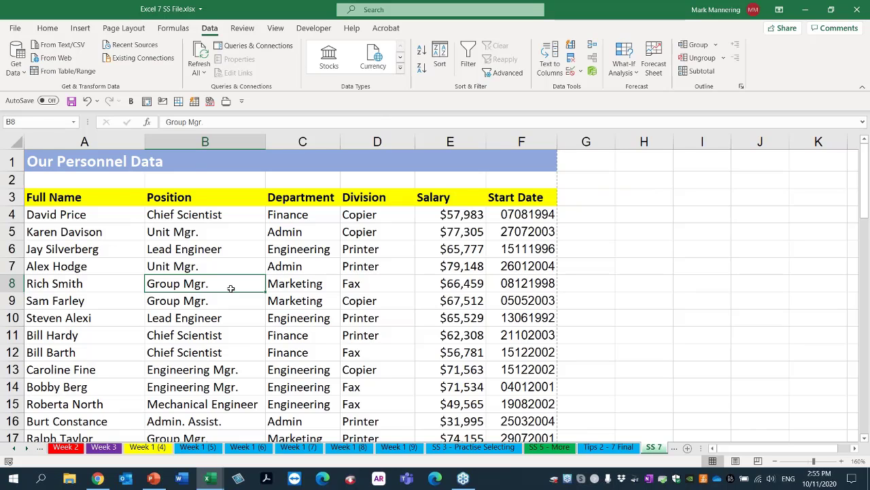
Enter the first employee's name in C2 as a capitalised surname followed by a comma and the first initial.
scroll(232, 288, "up", 3)
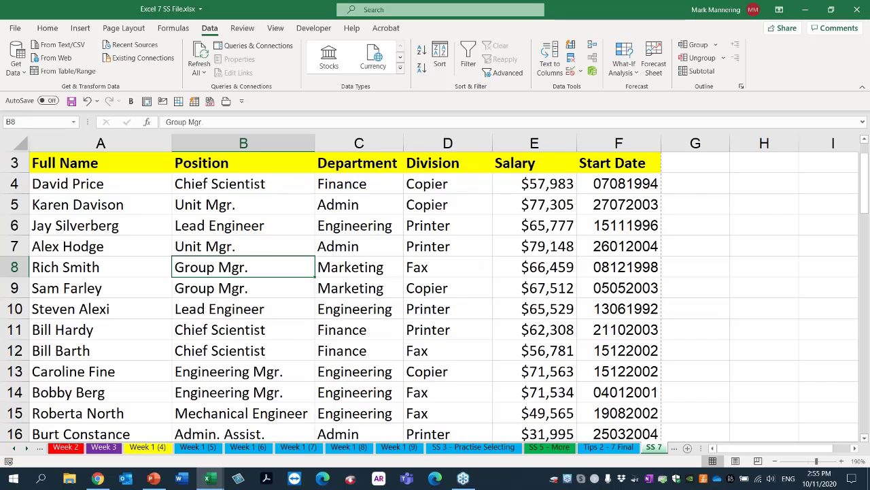
key("ctrl+Home")
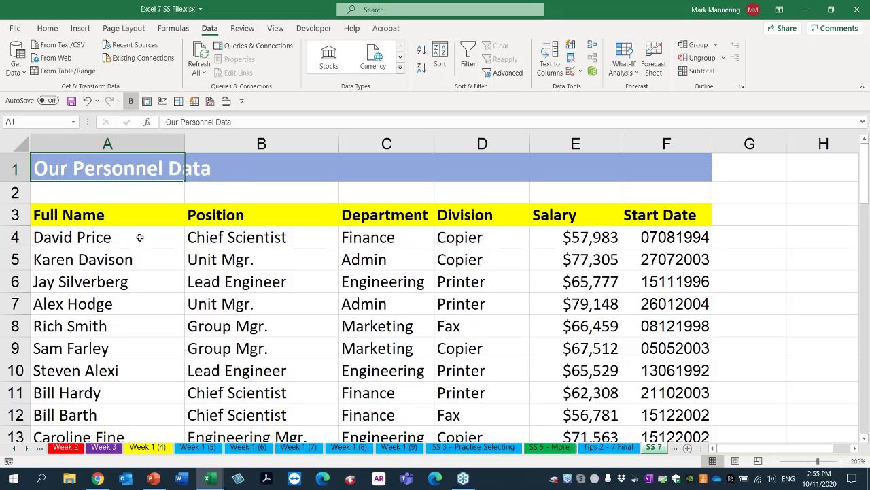
mouse_move(140, 237)
left_mouse_down()
mouse_move(131, 291)
mouse_move(136, 239)
left_mouse_up()
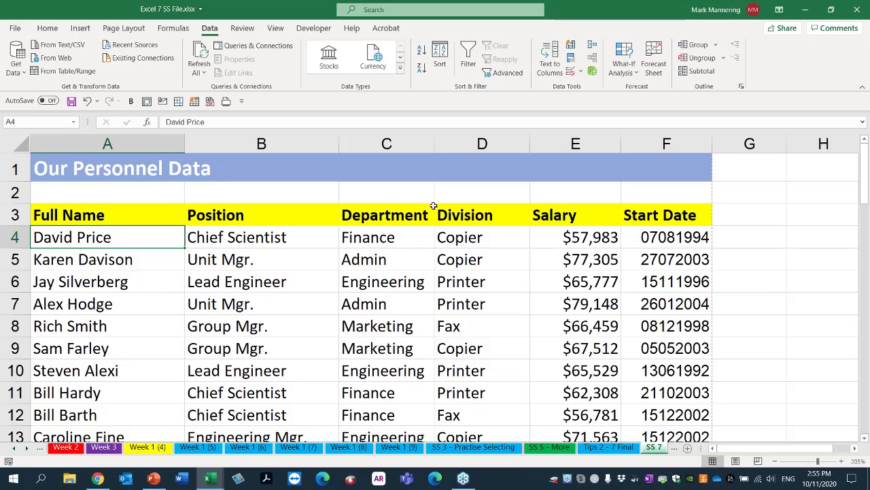
left_click(391, 187)
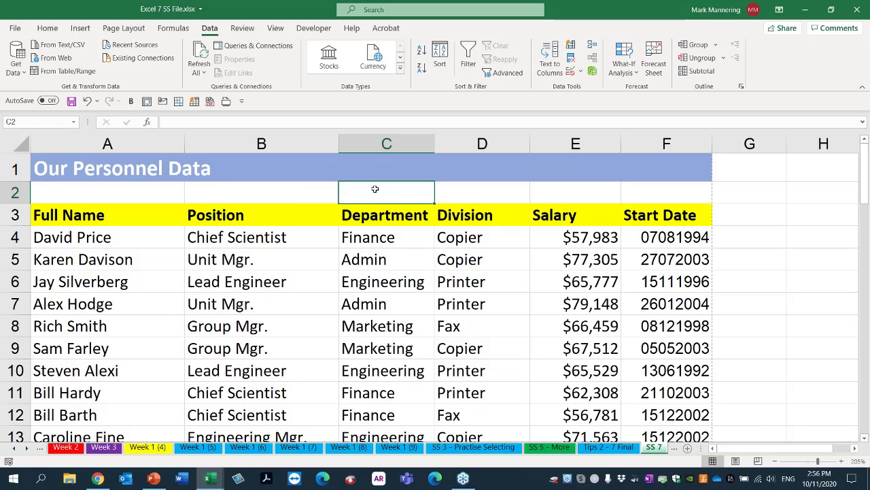
left_click(119, 238)
left_click(401, 194)
type("PRICE")
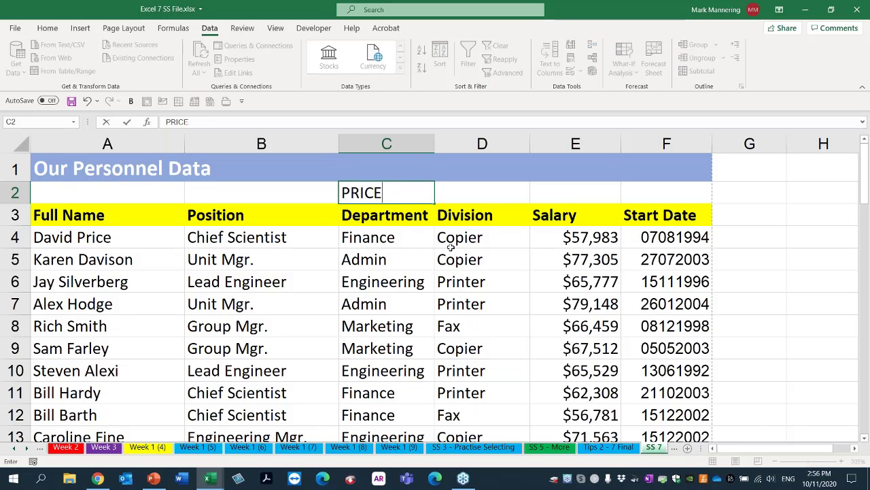
type(", D.")
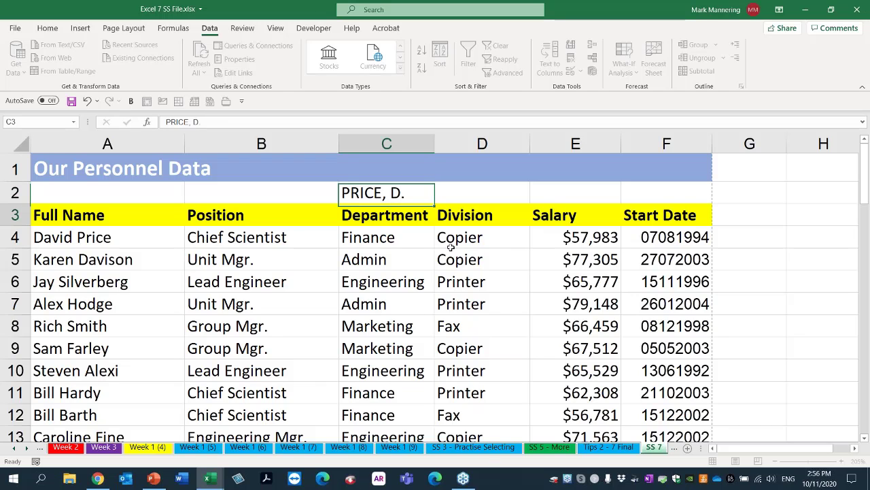
key("Return")
key("Up")
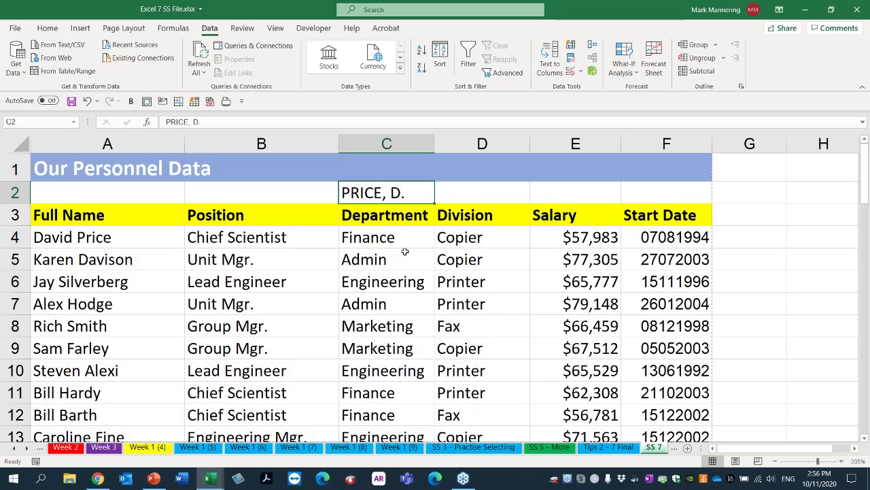
Replace the sample in C2 with another name in the same surname-and-initial format, and clear the cell.
key("Delete")
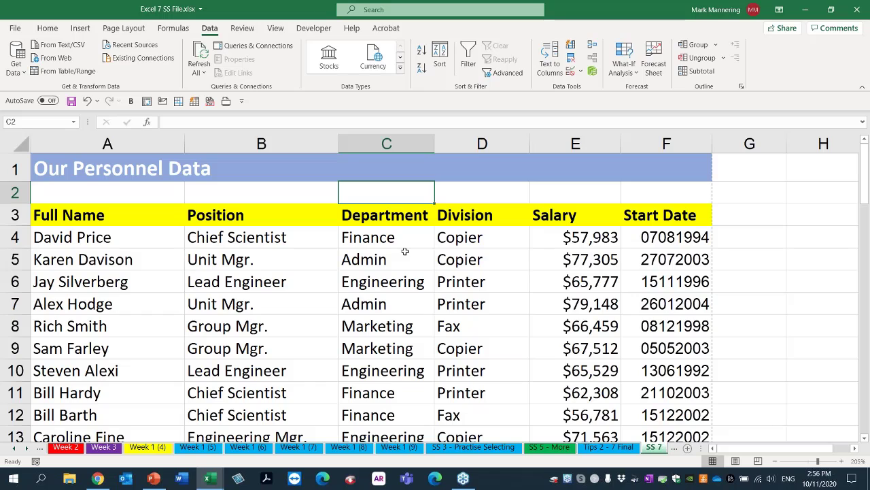
key("F2")
type("RUBBLE,")
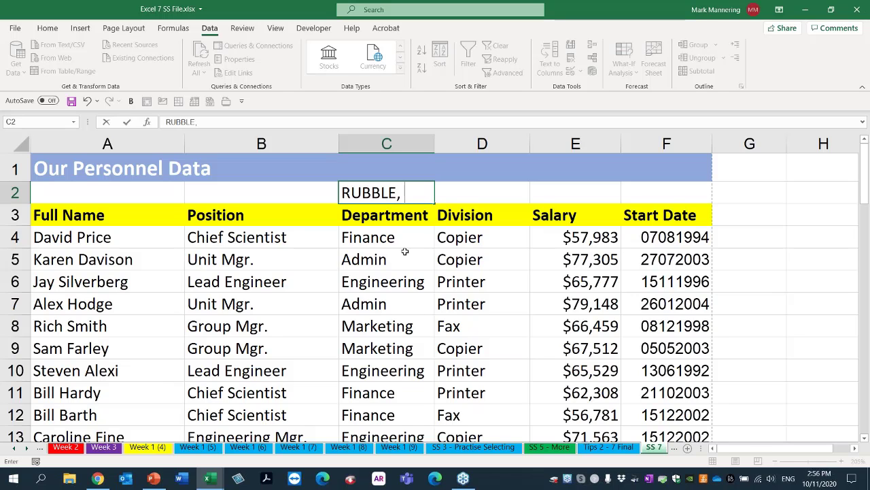
type("B.")
key("Return")
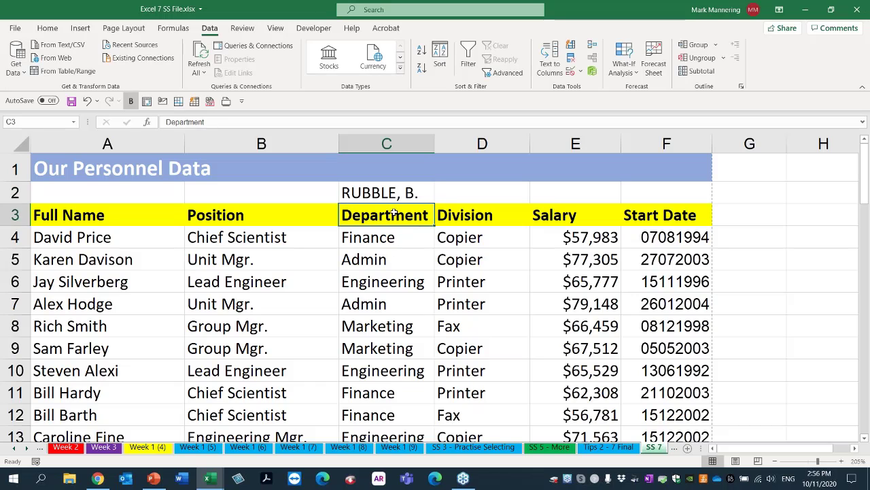
key("Up")
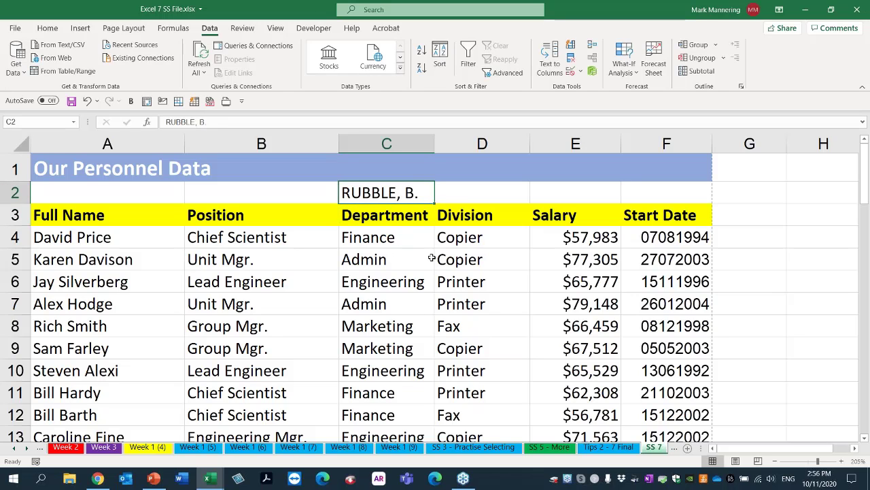
key("Delete")
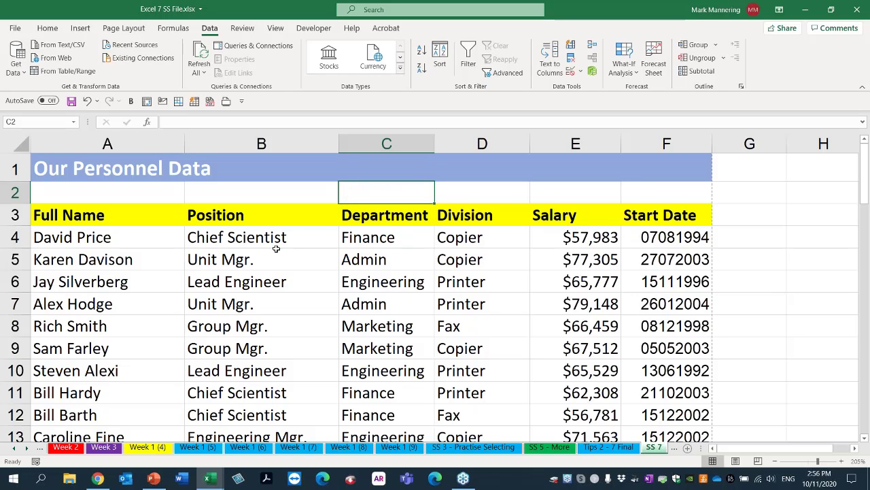
Insert two blank columns between Full Name and Position, and select the employee names in A4:A12.
left_click(107, 143)
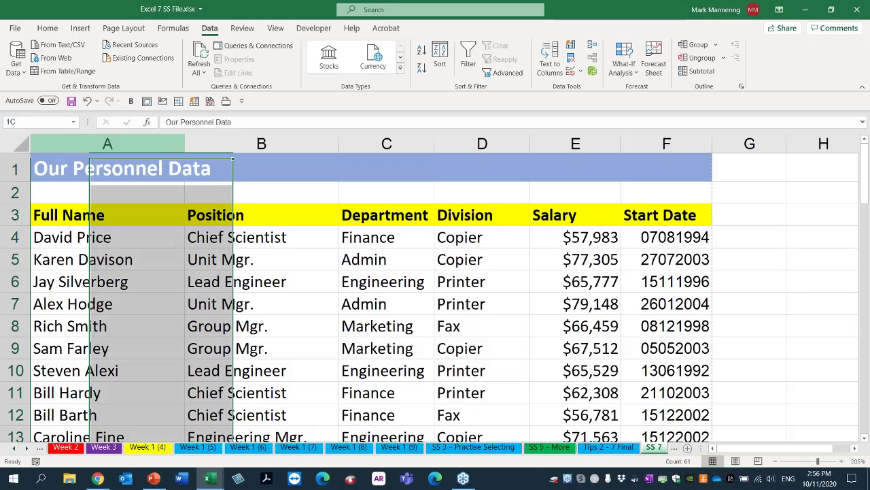
left_click(109, 280)
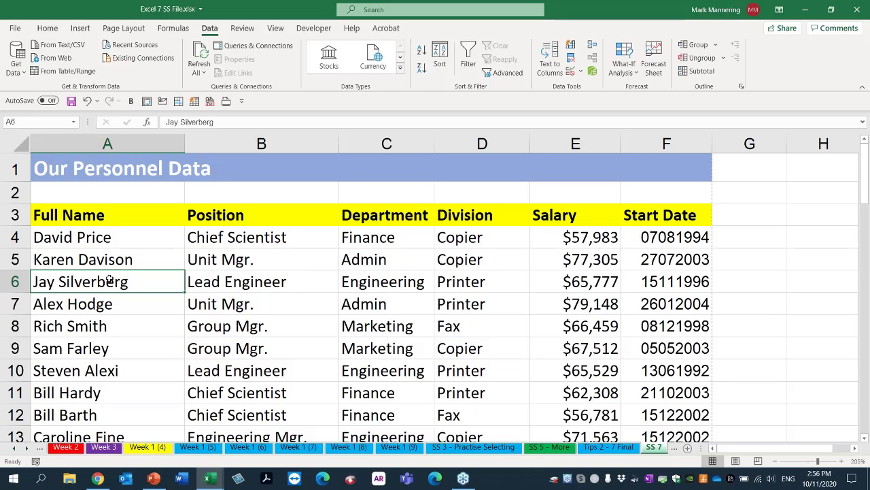
left_click(116, 237)
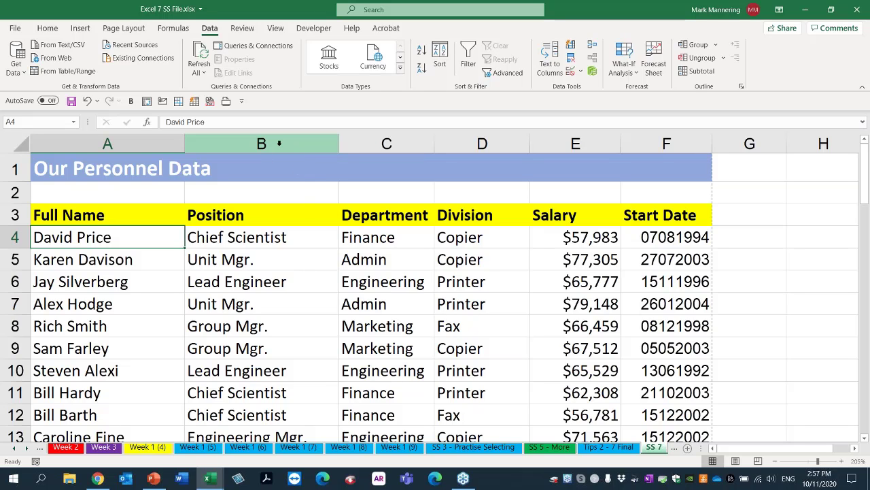
right_click(279, 143)
key("Escape")
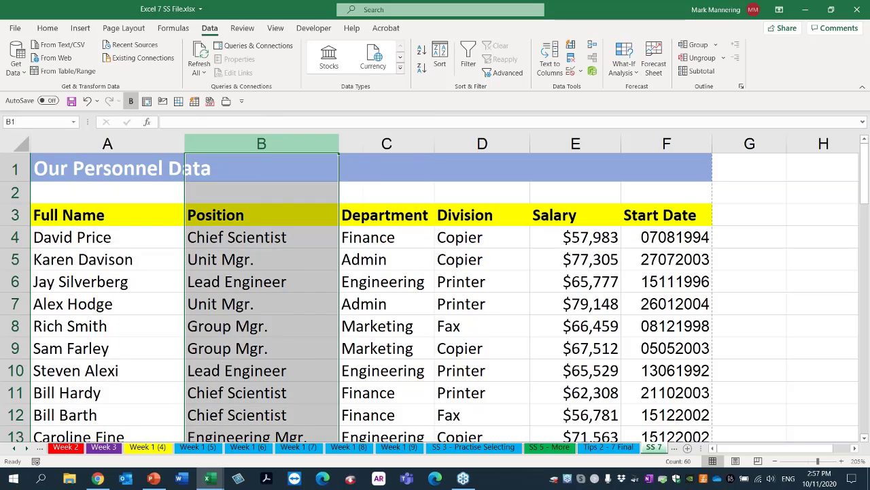
key("ctrl+shift+plus")
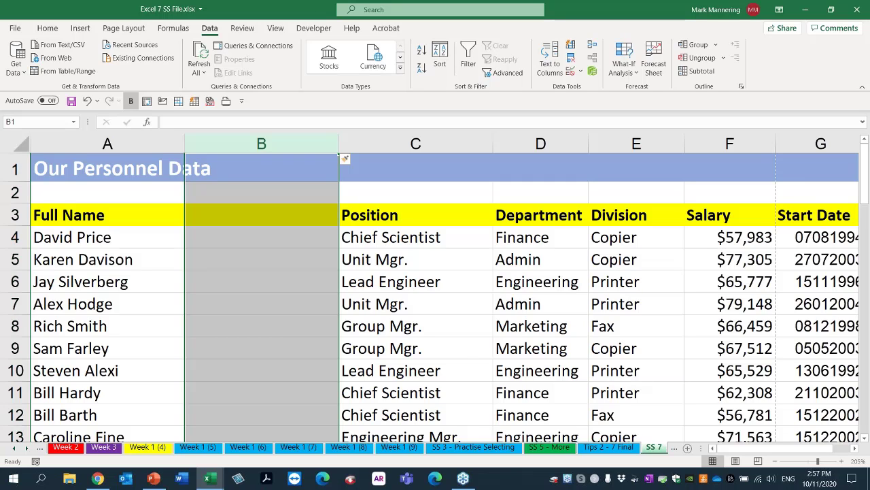
key("ctrl+shift+plus")
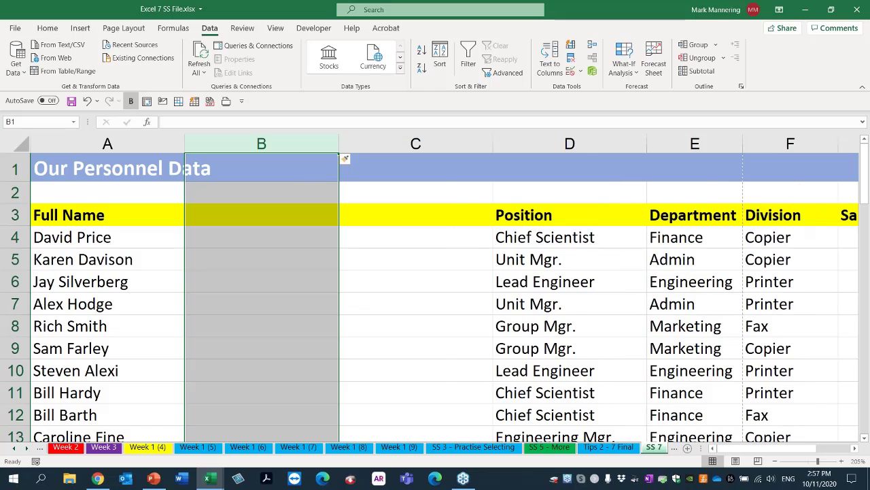
left_click(317, 242)
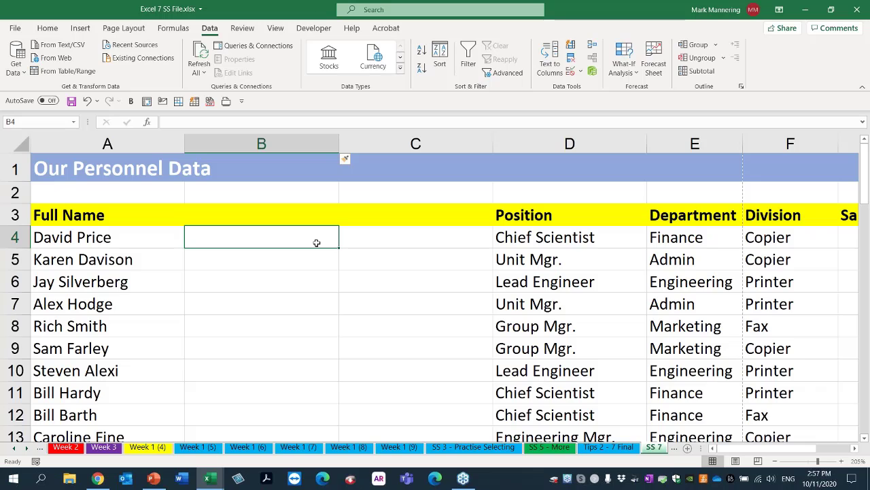
left_click_drag(121, 242, 128, 412)
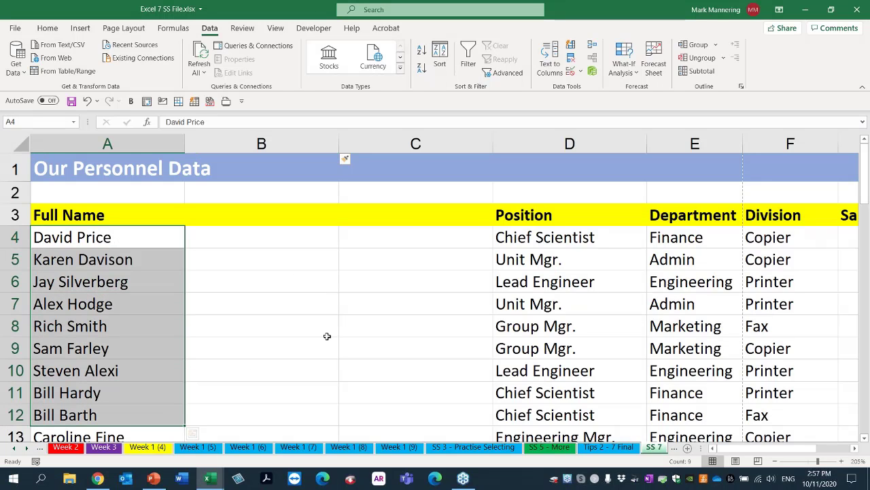
Enter the first two employees' names in B4:B5 as capitalised surname, comma and initial, and accept the Flash Fill suggestions for the remaining rows.
left_click(246, 238)
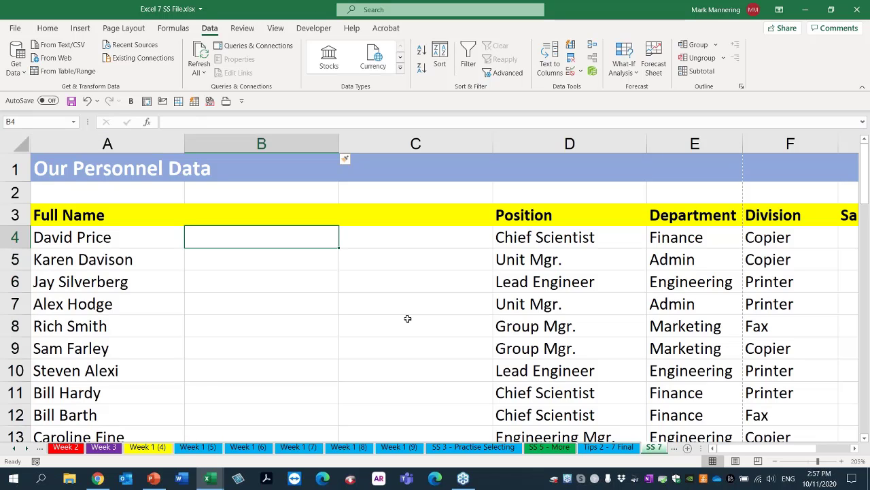
type("PRIC")
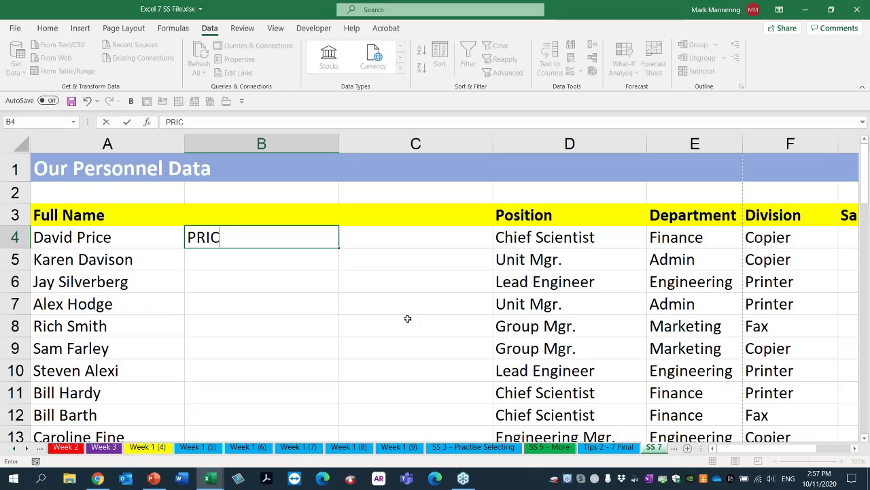
type("E, D.")
key("Return")
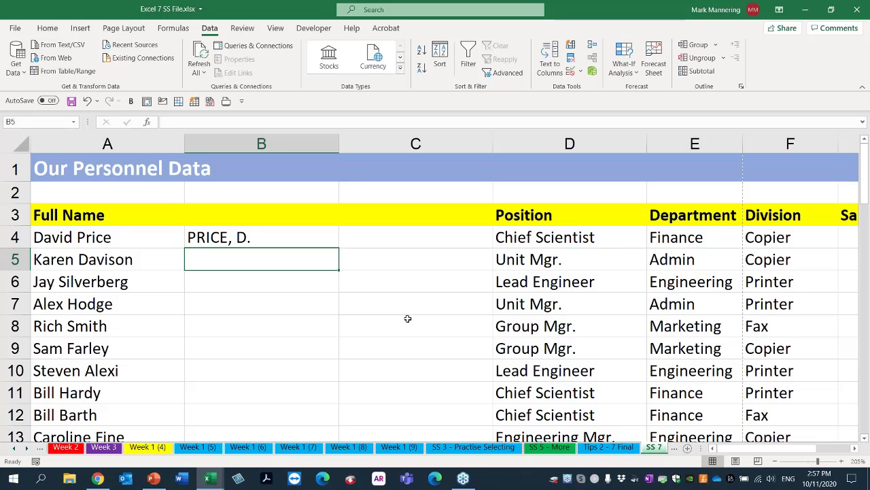
type("DAVISON, K.")
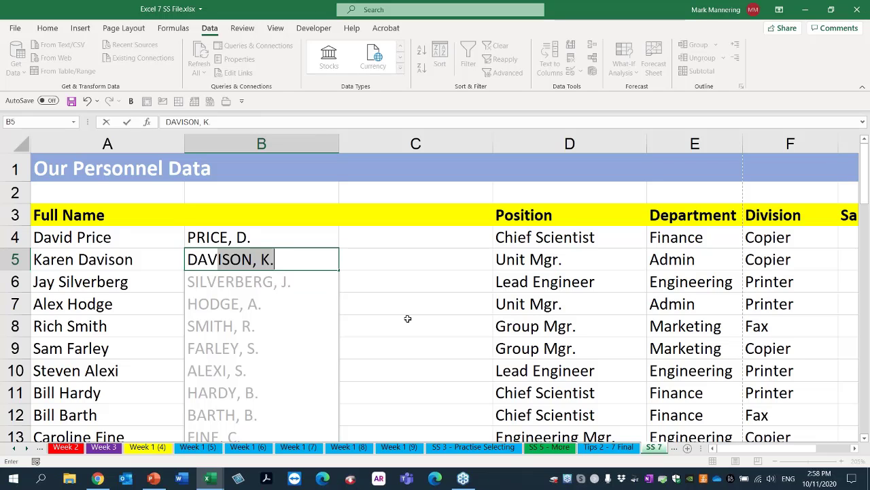
key("Return")
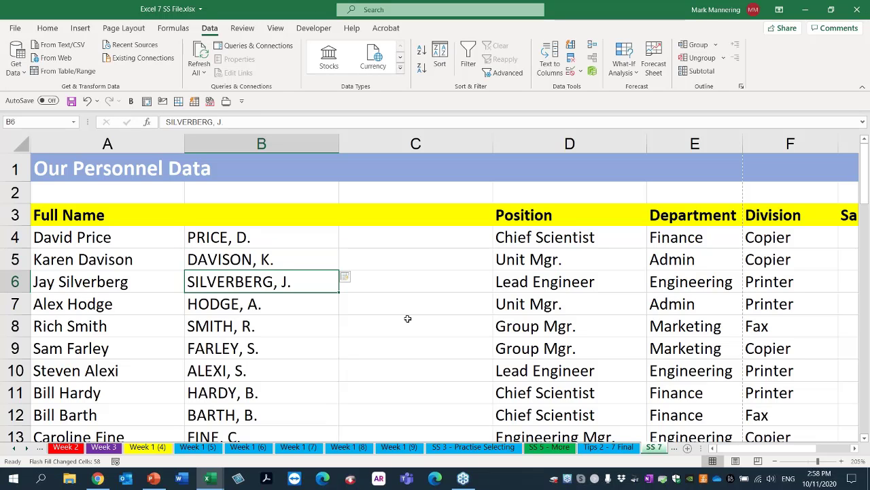
Check the reformatted names in column B down to the last record in row 62, and return to the start of the sheet.
key("ctrl+End")
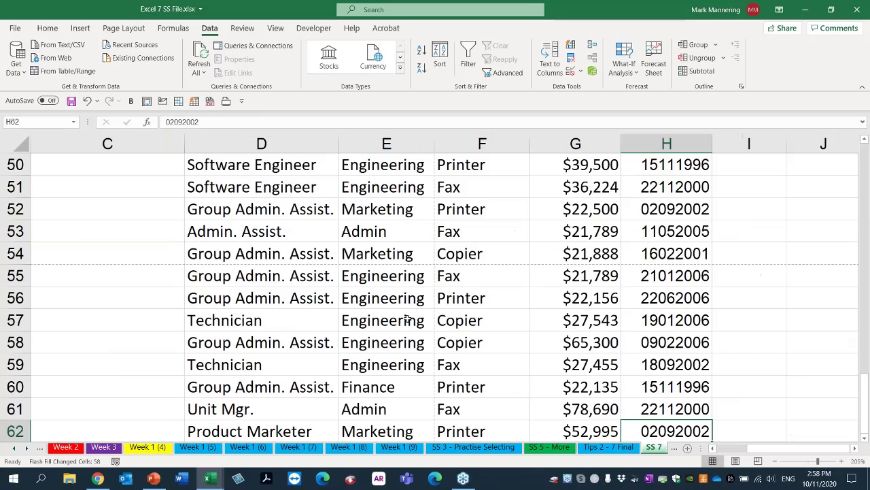
key("Left")
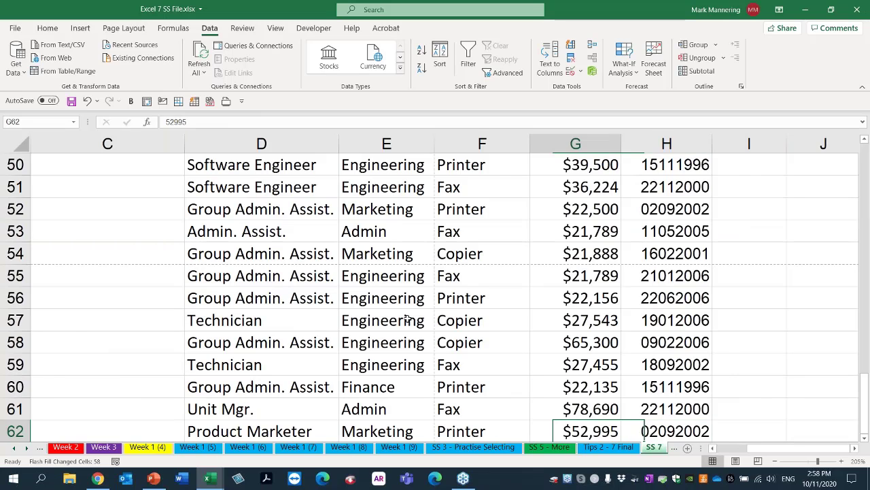
key("Home")
scroll(340, 325, "down", 2)
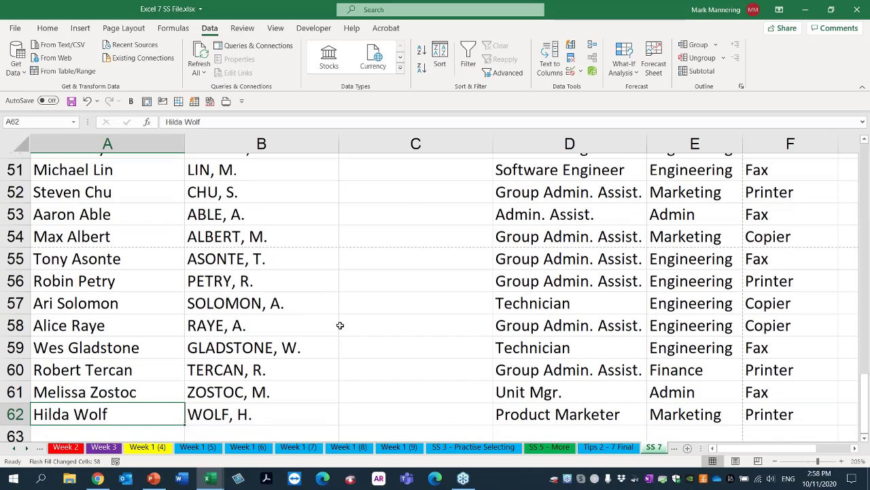
left_click(271, 299)
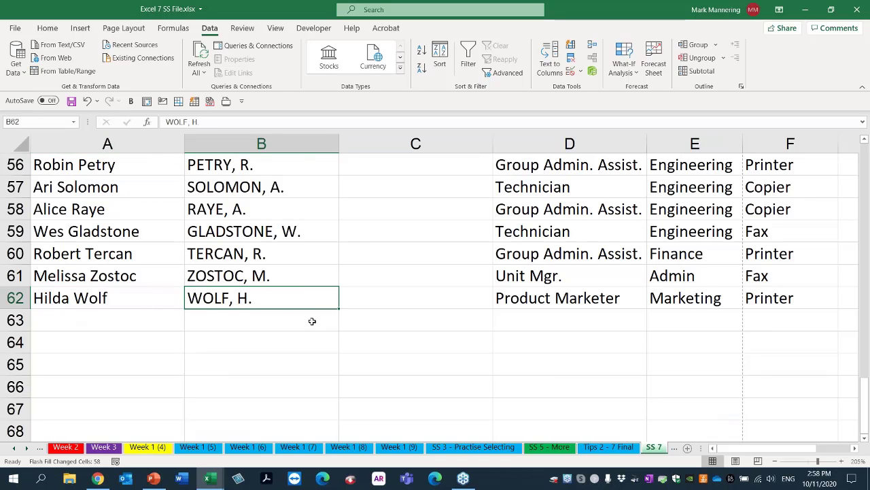
left_click(197, 212)
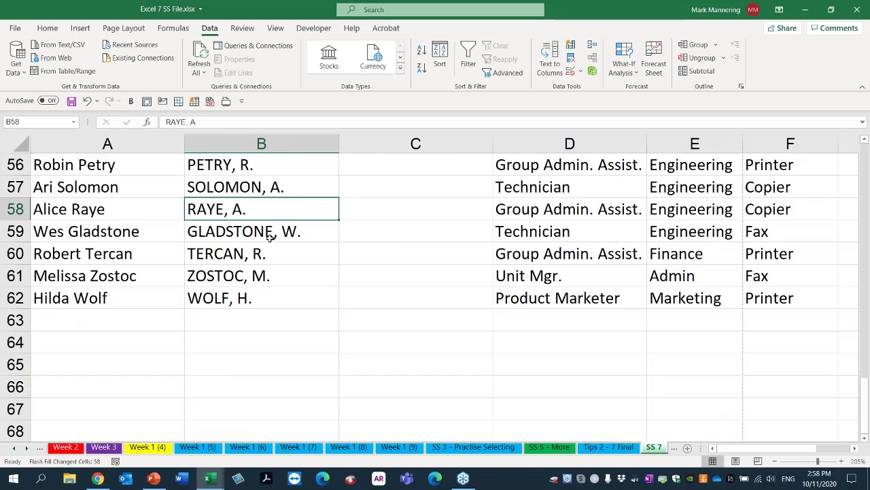
key("ctrl+Home")
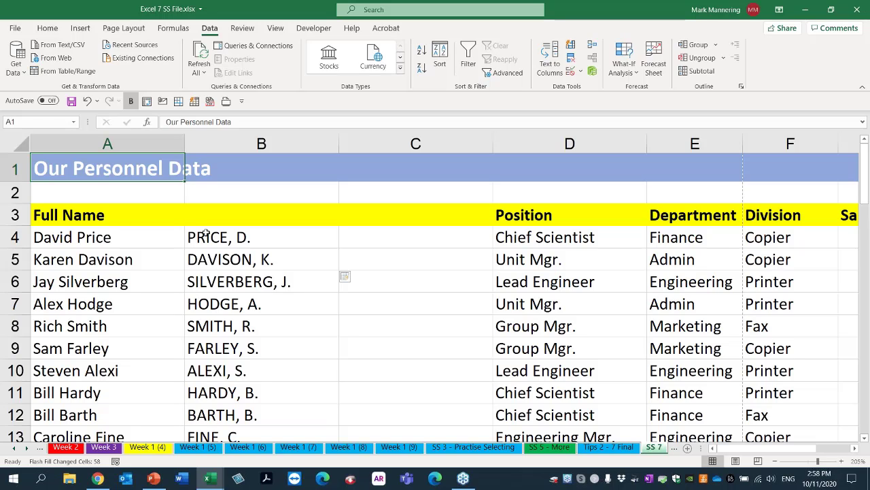
Clear the contents of the whole column B.
left_click(281, 143)
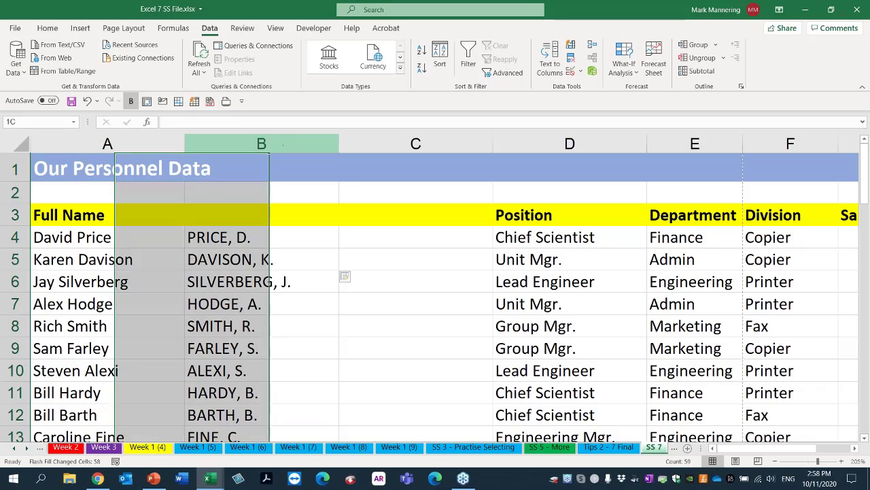
key("Delete")
left_click(307, 310)
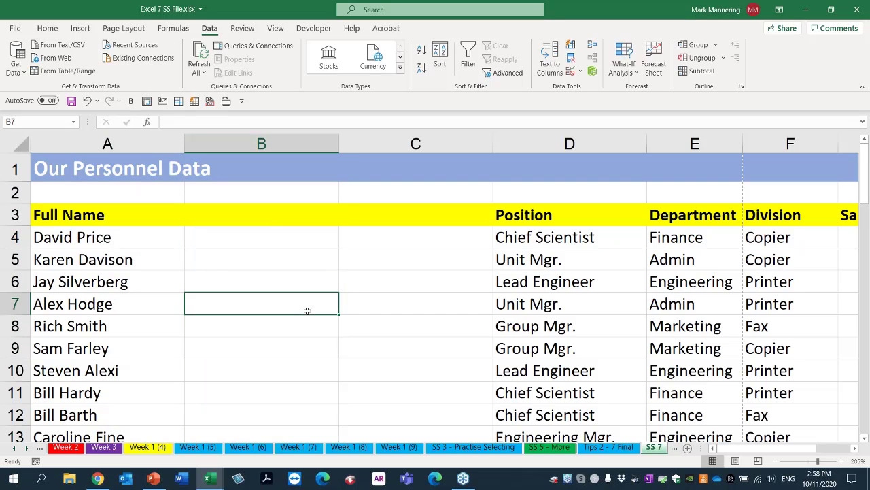
left_click(255, 342)
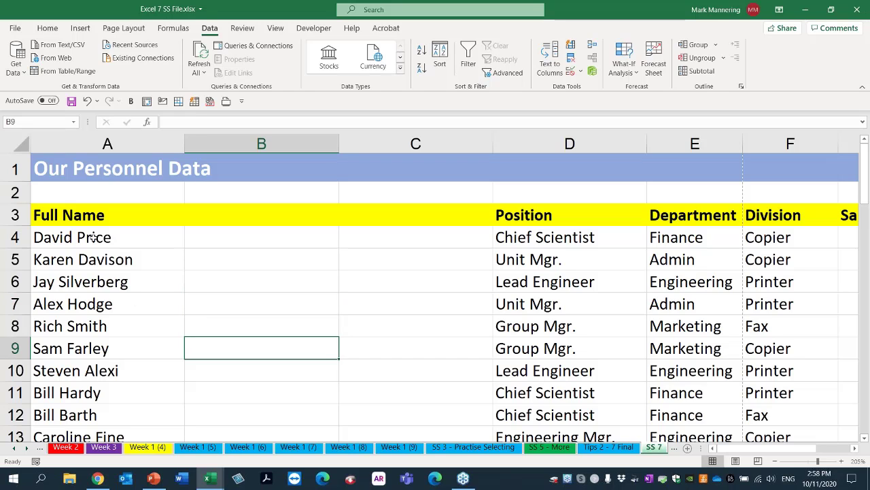
left_click_drag(93, 236, 91, 437)
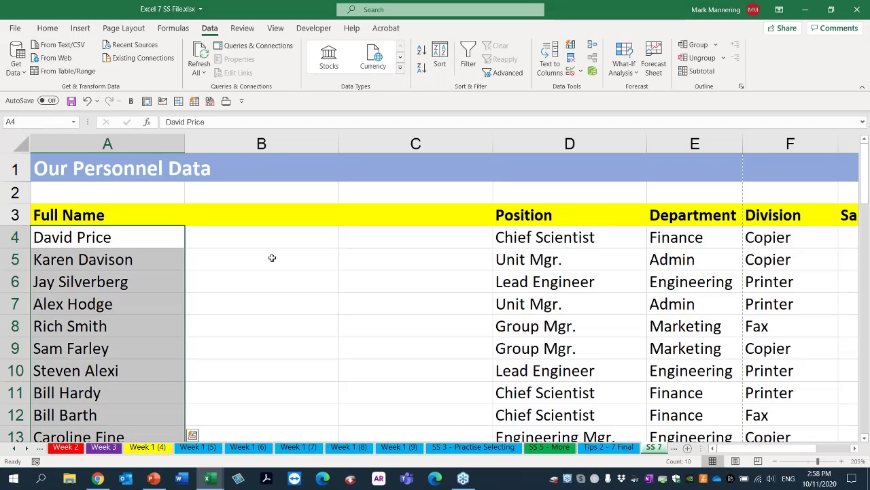
left_click(271, 240)
left_click(407, 243)
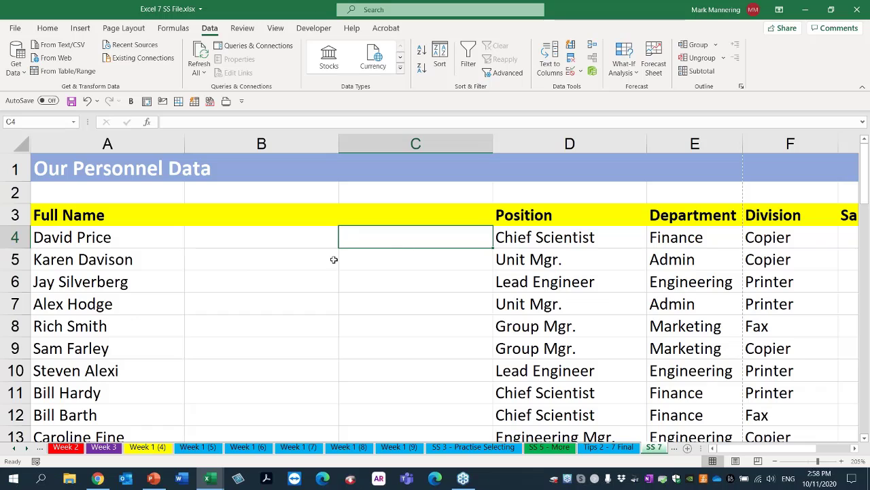
left_click(287, 262)
Enter the first names of the first two employees in B4:B5, and accept the Flash Fill suggestions for the rest of column B.
left_click(275, 235)
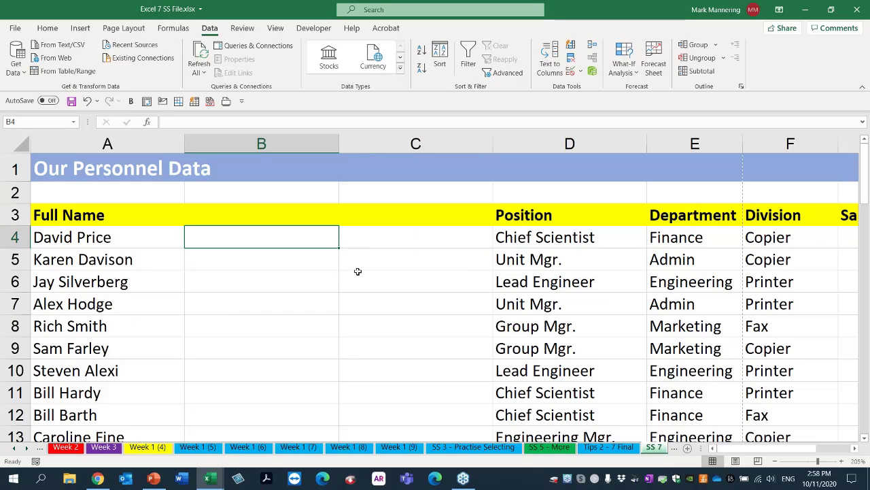
type("Davd")
key("BackSpace")
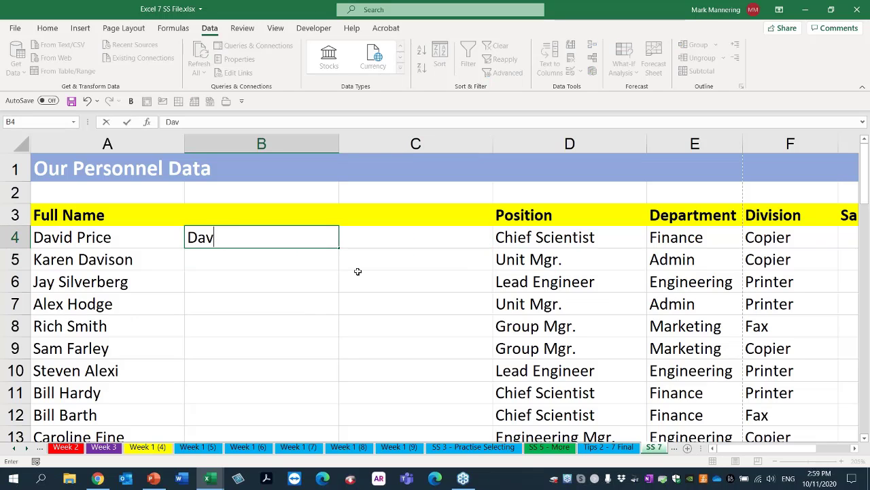
type("id")
key("Return")
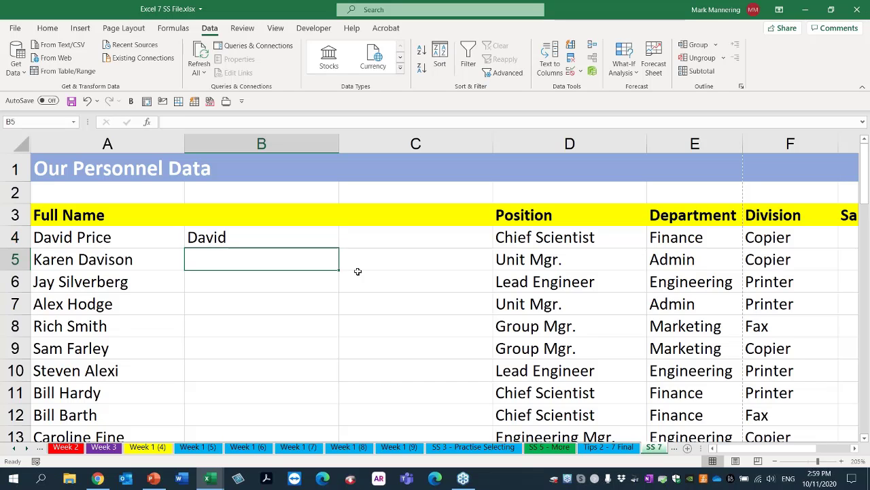
type("Karen")
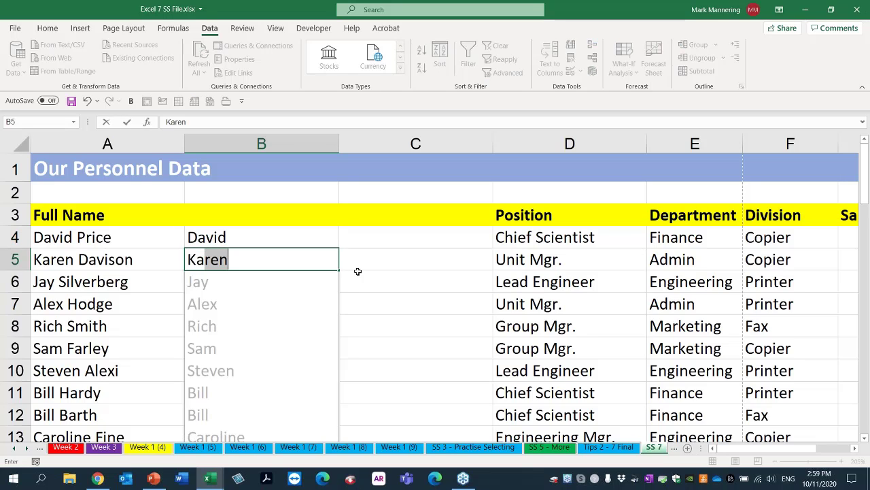
key("Return")
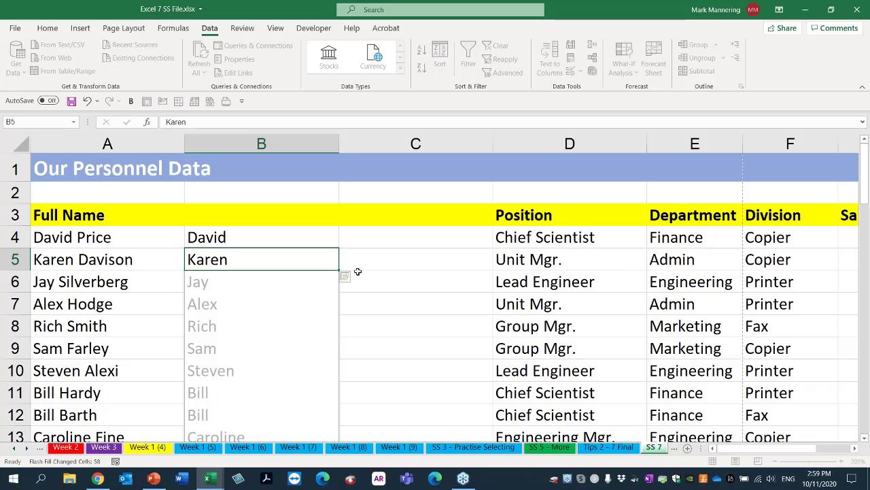
Enter the surnames of the first two employees in C4:C5, and accept the Flash Fill suggestions for the rest of column C.
key("Right")
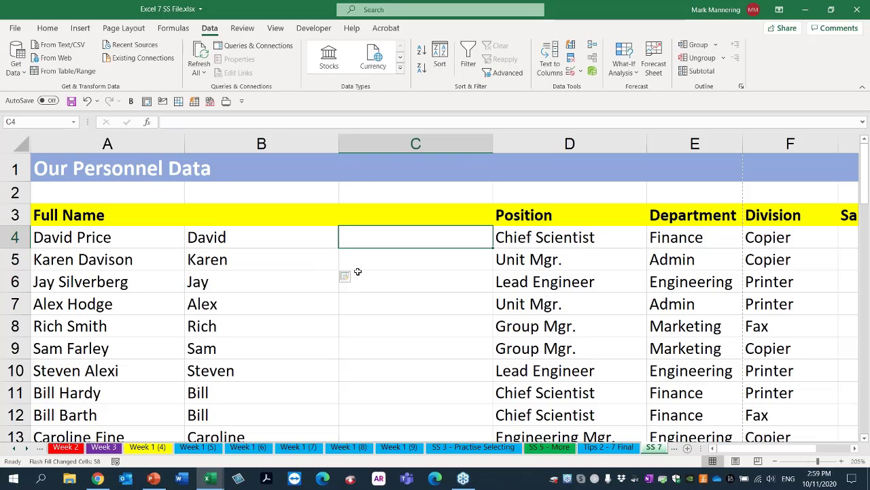
type("Price")
key("Return")
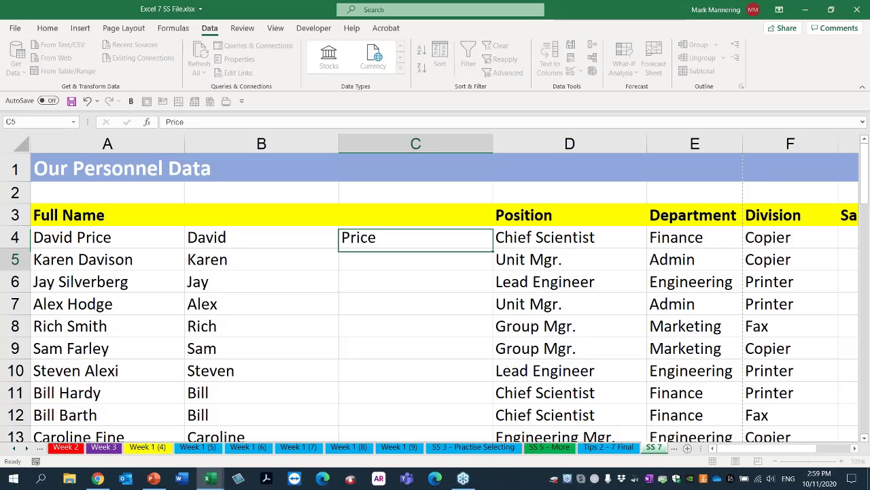
type("Davison")
key("Return")
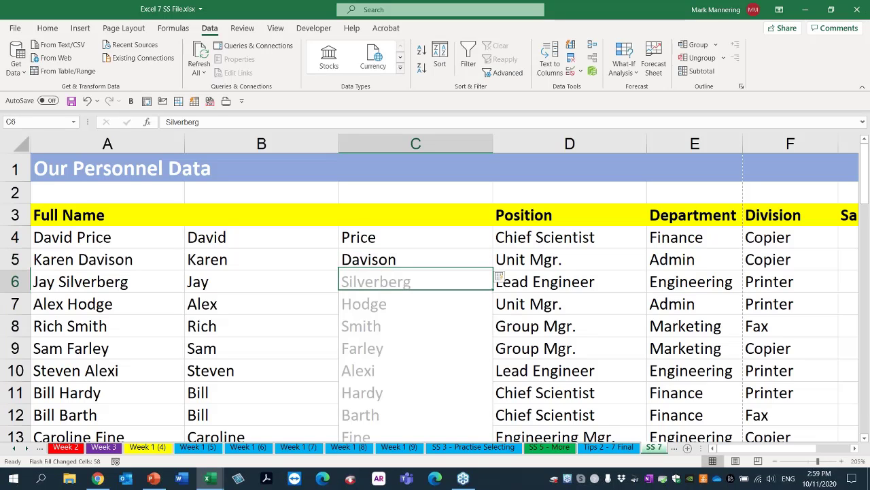
Label the two new name columns First in B3 and Last in C3.
left_click(296, 210)
key("F2")
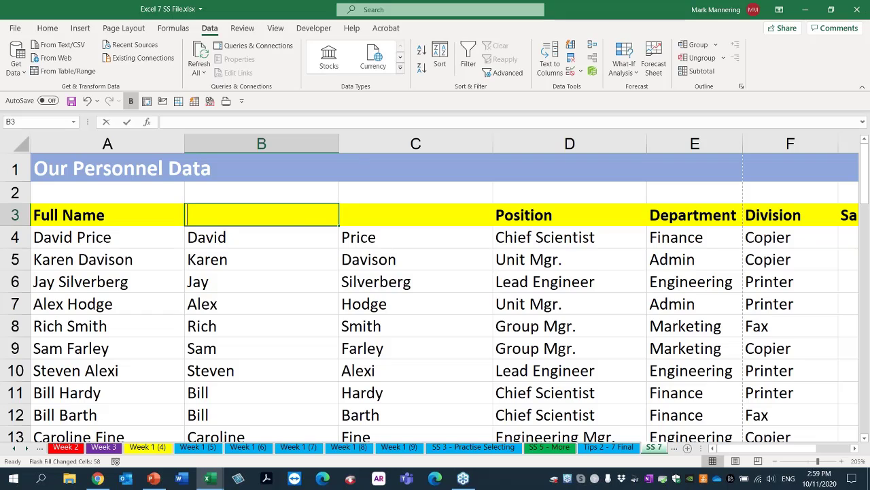
type("First")
key("Tab")
type("L")
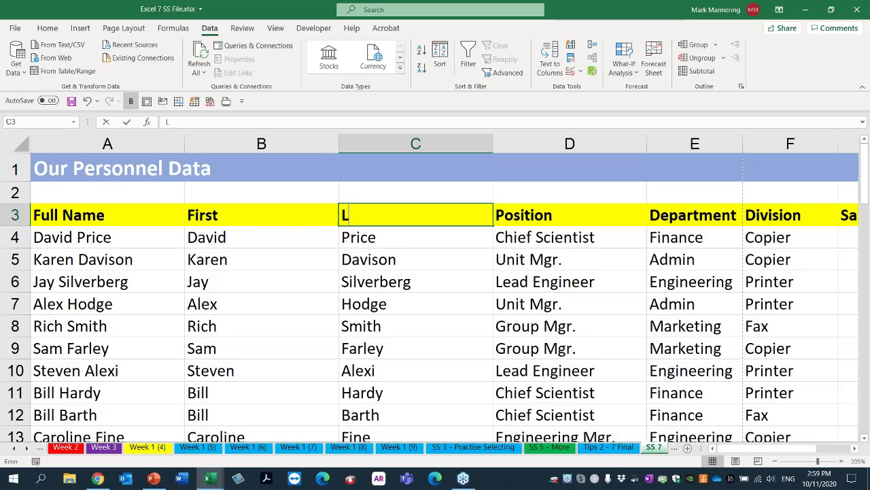
type("ast")
Move the Our Personnel Data title from A1 to B1, and delete the Full Name column.
left_click(151, 178)
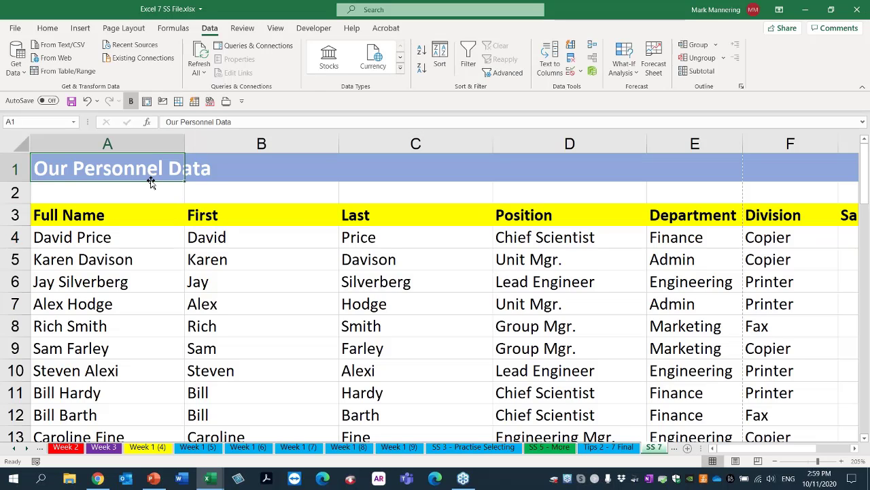
left_click_drag(151, 182, 320, 189)
left_click(233, 231)
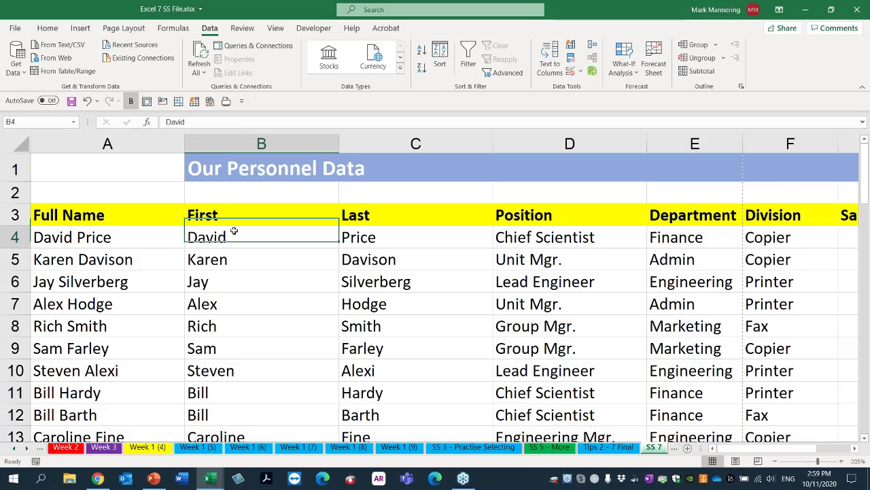
right_click(121, 143)
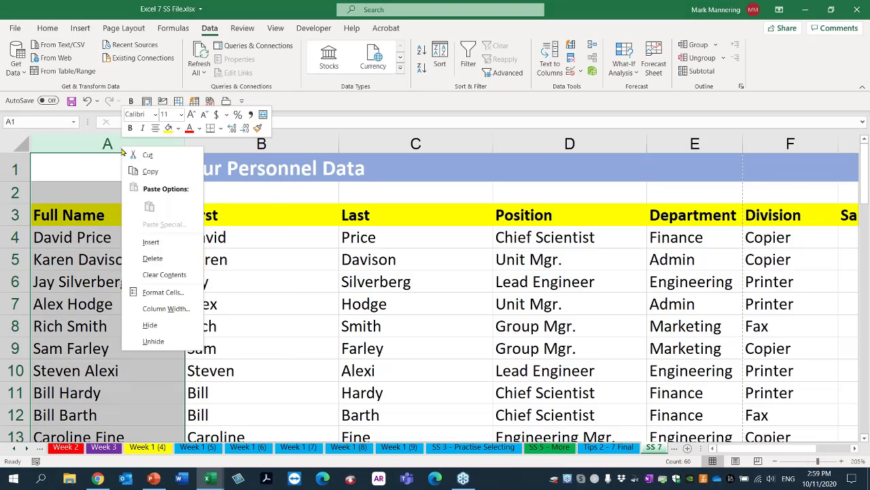
left_click(154, 259)
left_click(248, 303)
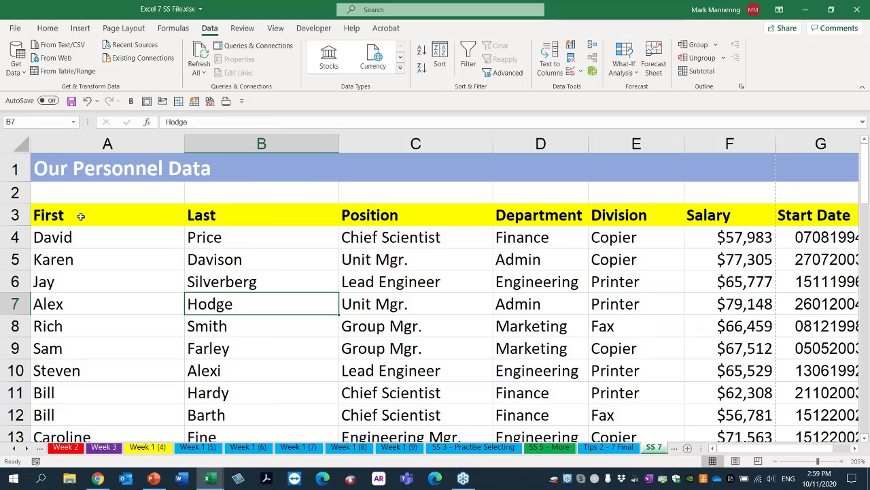
Narrow the First and Last columns so they fit the names more closely.
mouse_move(80, 216)
left_mouse_down()
mouse_move(152, 209)
mouse_move(229, 219)
mouse_move(234, 410)
left_mouse_up()
left_click(124, 319)
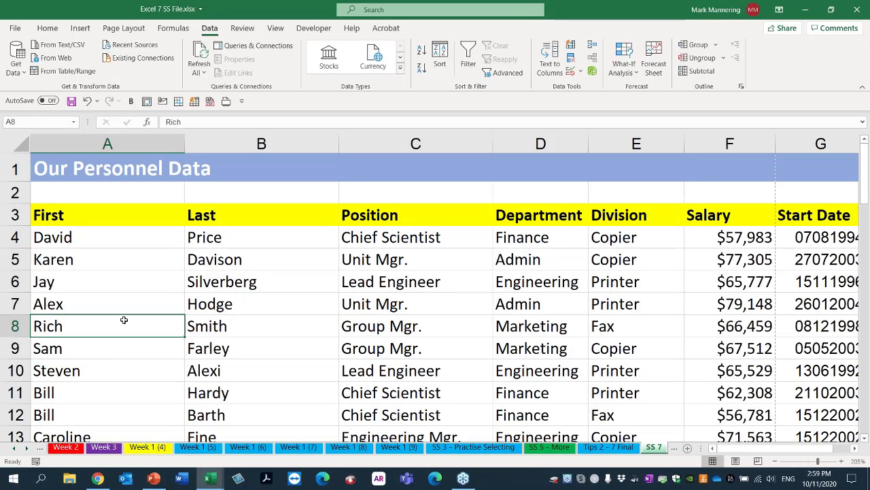
left_click_drag(184, 139, 143, 142)
left_click_drag(297, 144, 251, 147)
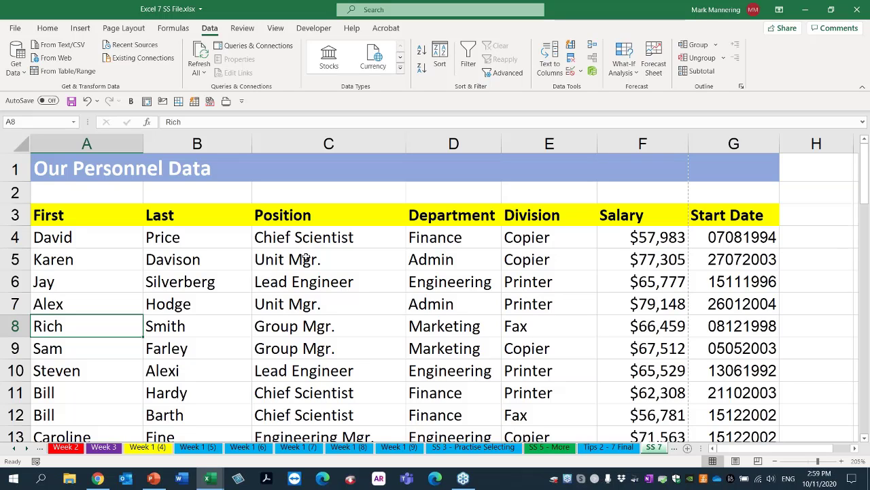
Examine the separate first and last names of the employees in rows 4 to 6.
left_click(114, 238)
left_click(182, 239)
left_click(101, 262)
left_click(162, 265)
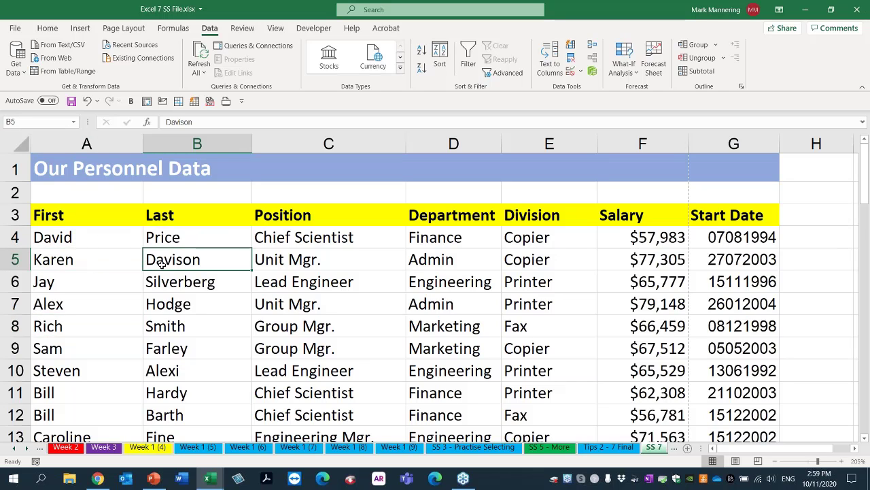
left_click(91, 281)
left_click(180, 280)
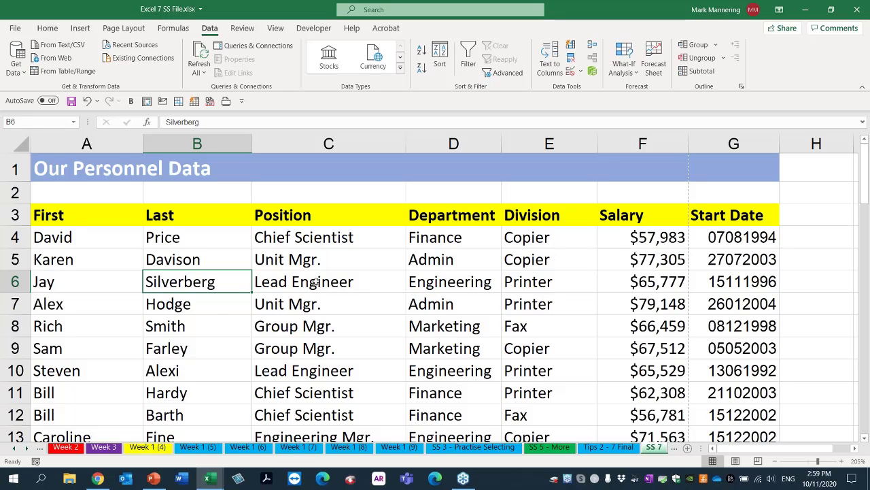
Insert a blank column between Last and Position, and widen it to hold combined names.
left_click(345, 142)
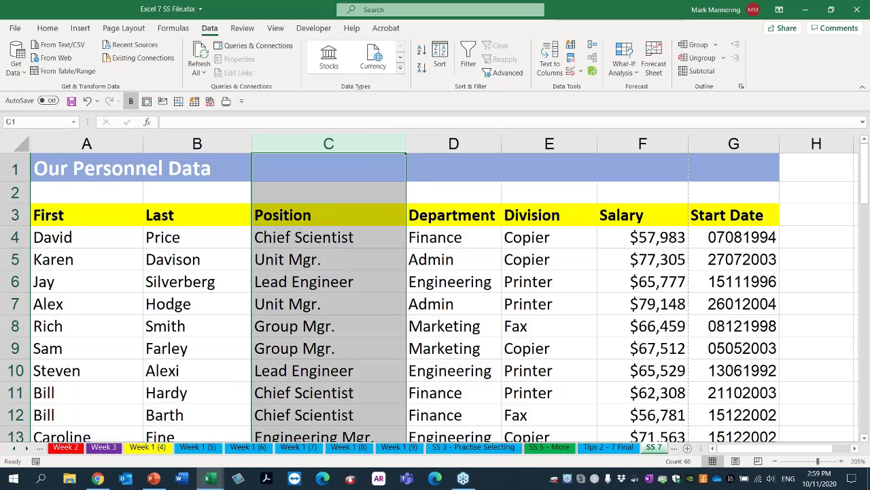
key("ctrl+shift+plus")
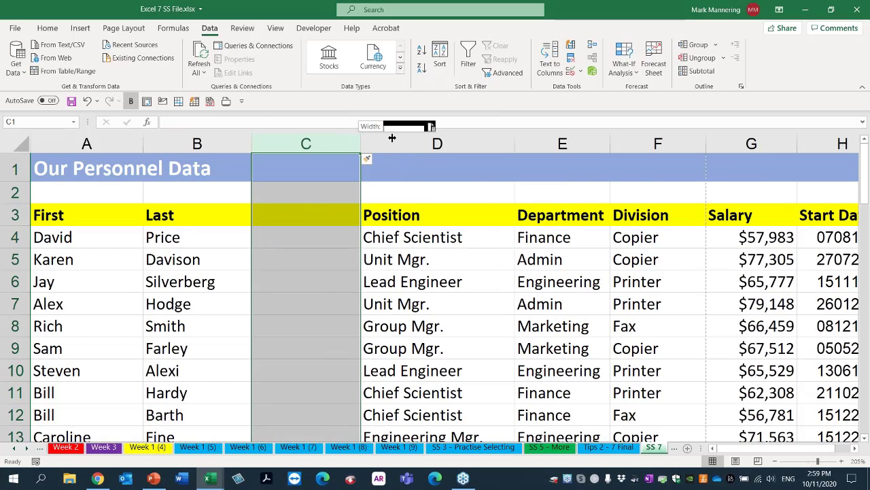
left_click(311, 236)
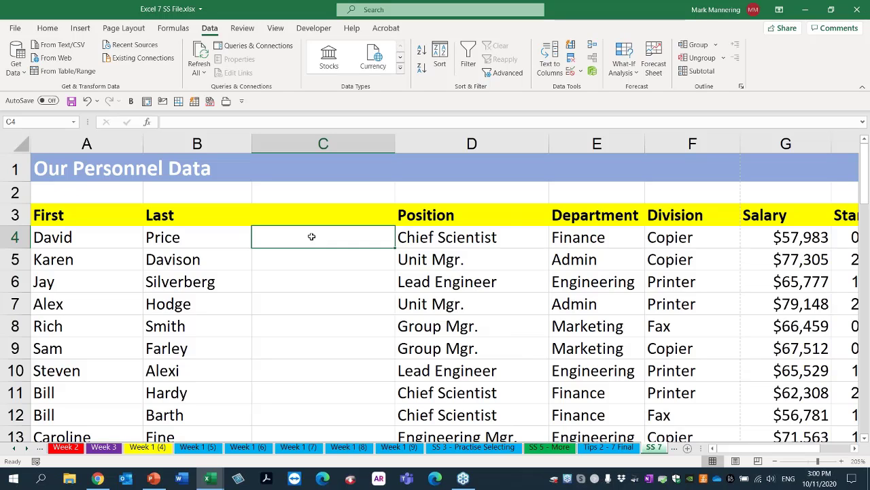
left_click(108, 231)
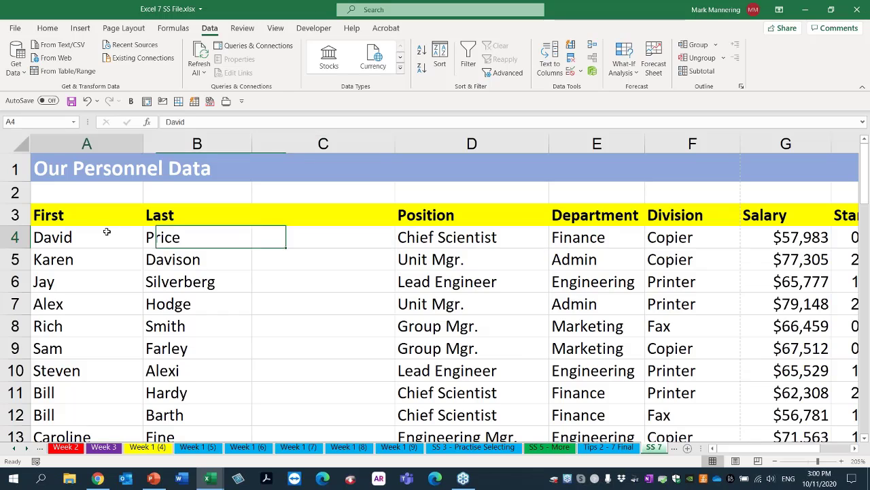
left_click(187, 234)
left_click(306, 239)
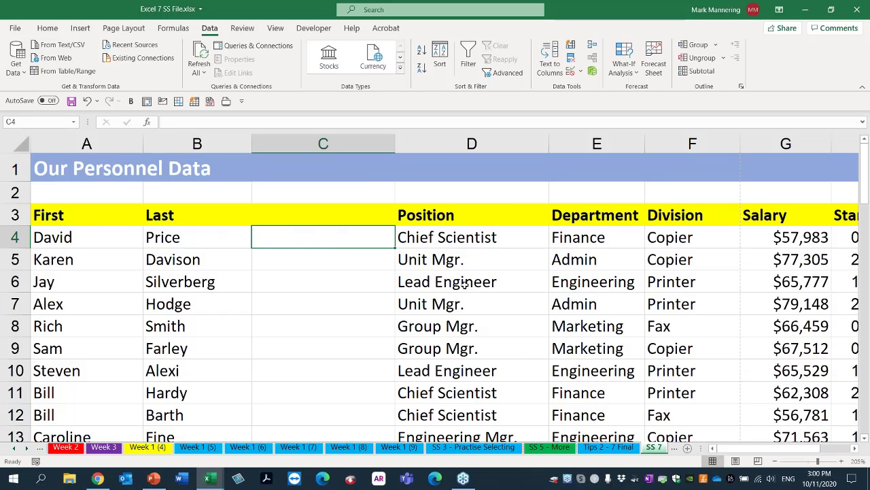
Enter the first employee's full name in C4, and try starting the second employee's full name in C5.
type("David Pr")
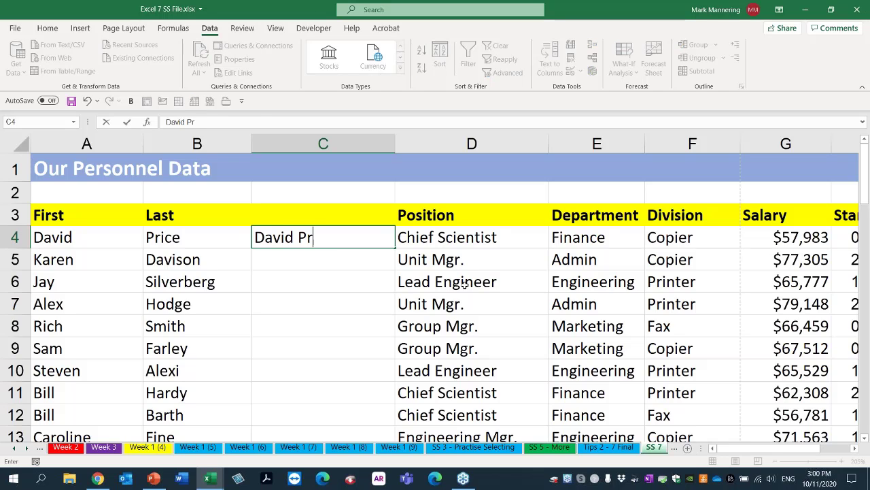
type("ice")
key("Return")
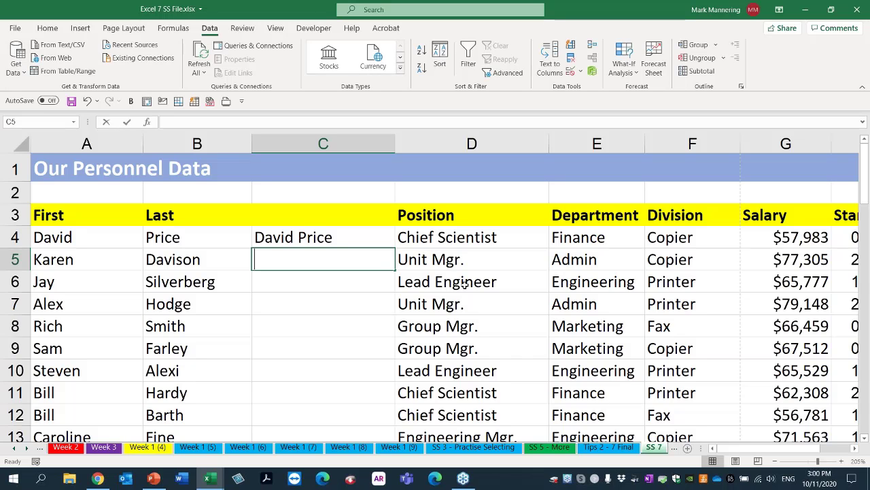
type("Karen")
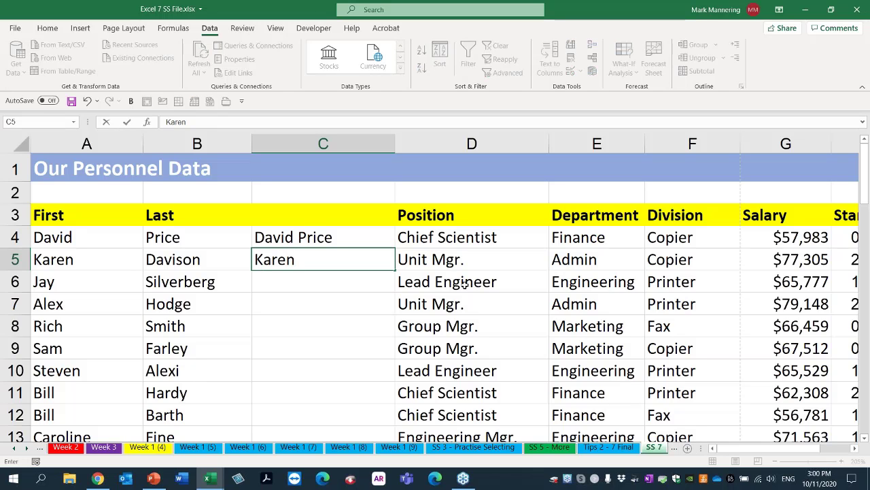
type(" D")
key("Return")
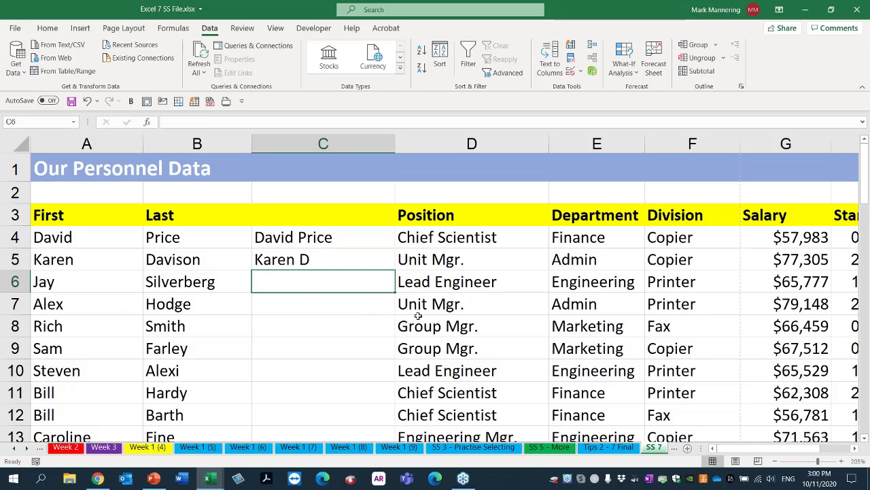
Clear the trial names and delete the inserted column C.
left_click(323, 143)
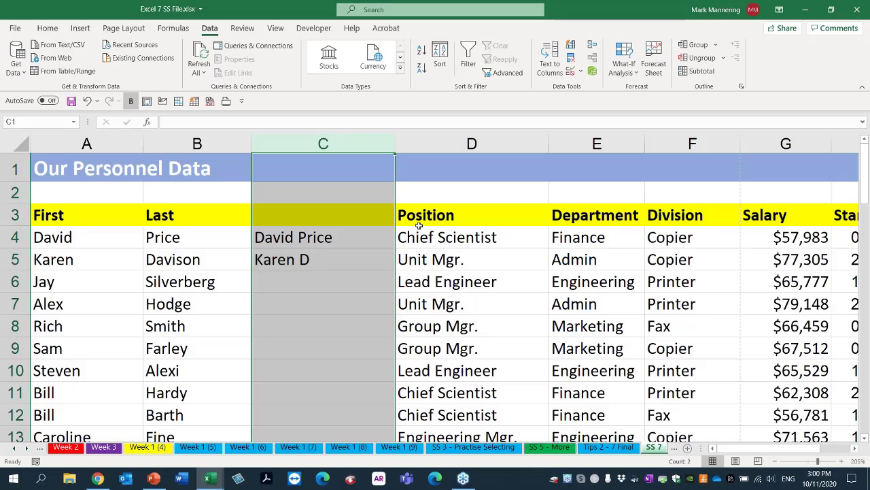
key("Delete")
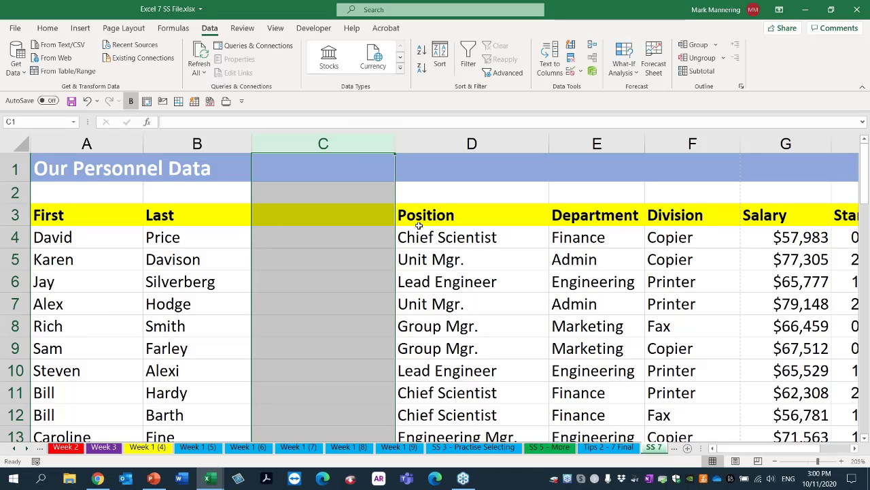
right_click(356, 157)
left_click(387, 260)
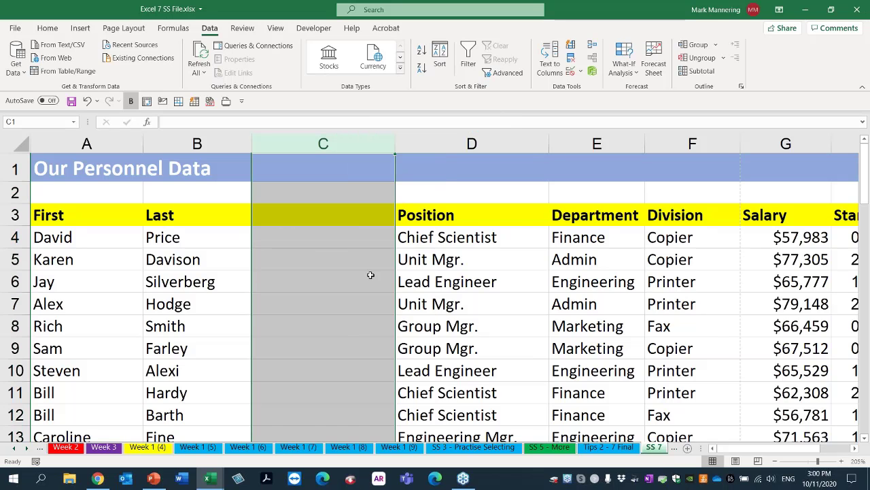
left_click(293, 320)
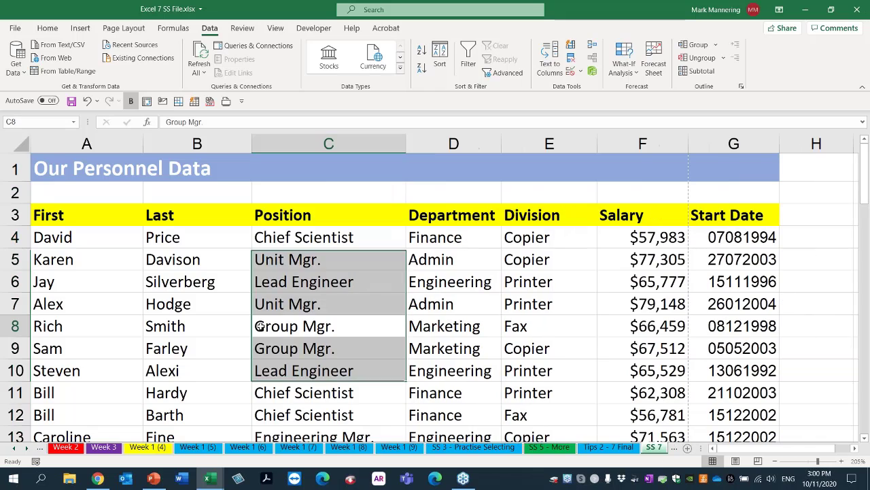
Insert two blank columns between the Last and Position columns.
left_click(316, 142)
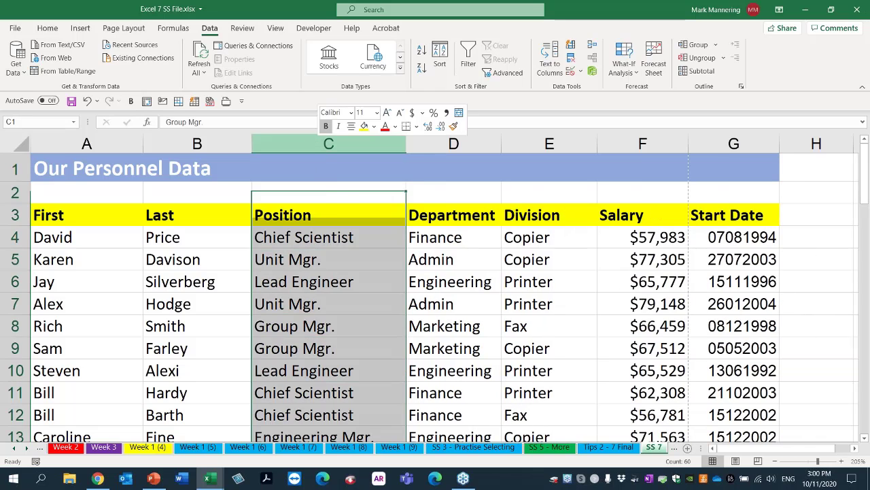
right_click(319, 143)
left_click(361, 241)
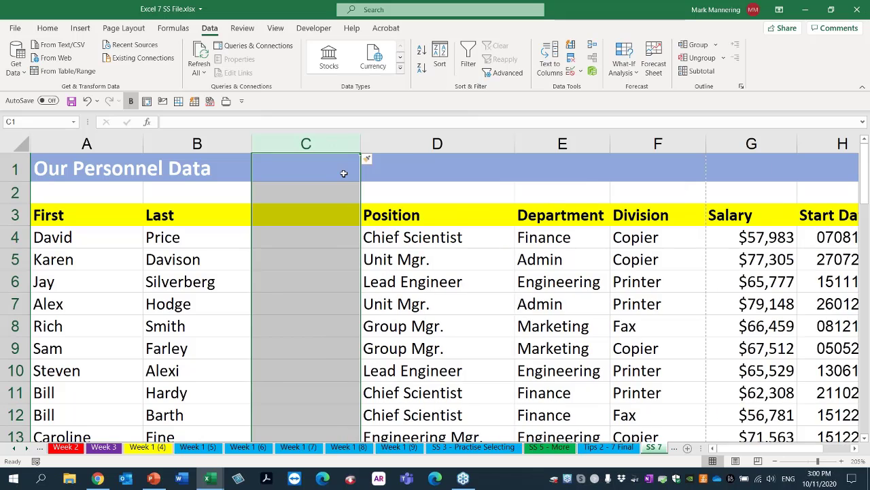
key("F4")
left_click(334, 238)
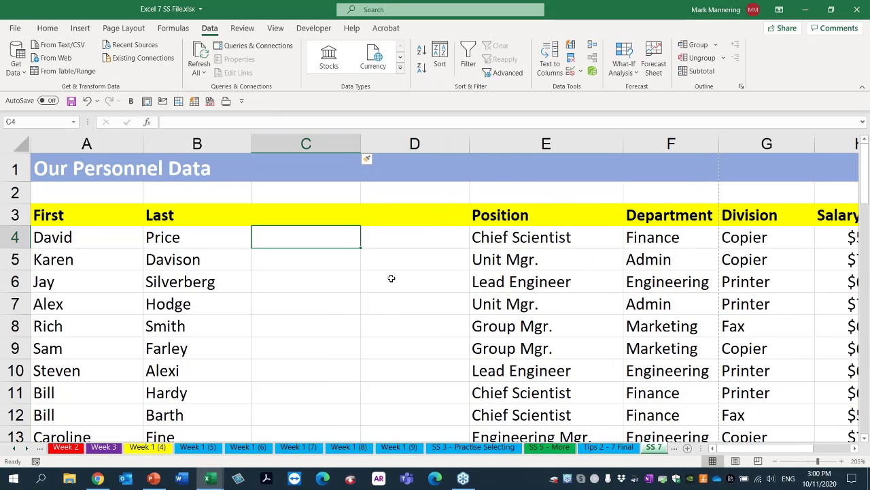
Enter the first employee's full name in C4, and use Flash Fill from C5 to combine first and last names down column C.
type("David")
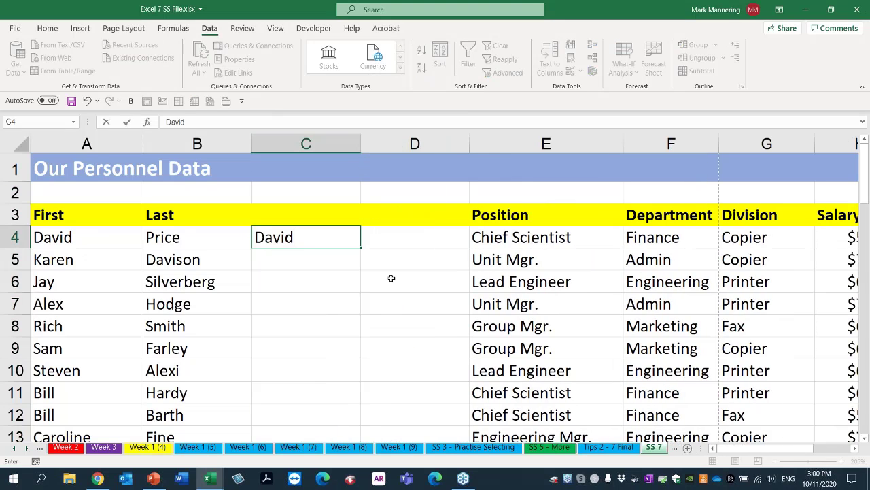
type(" Price")
key("Return")
type("Karen Davison")
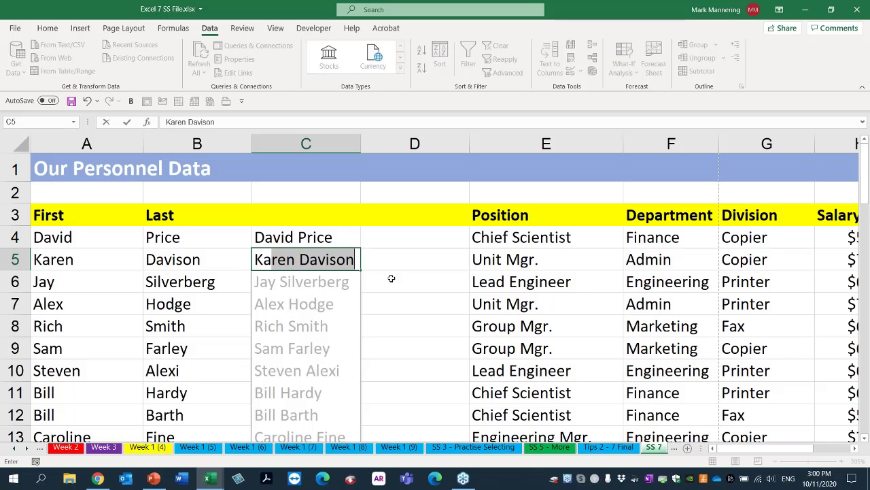
key("ctrl+e")
key("Return")
scroll(391, 280, "down", 2)
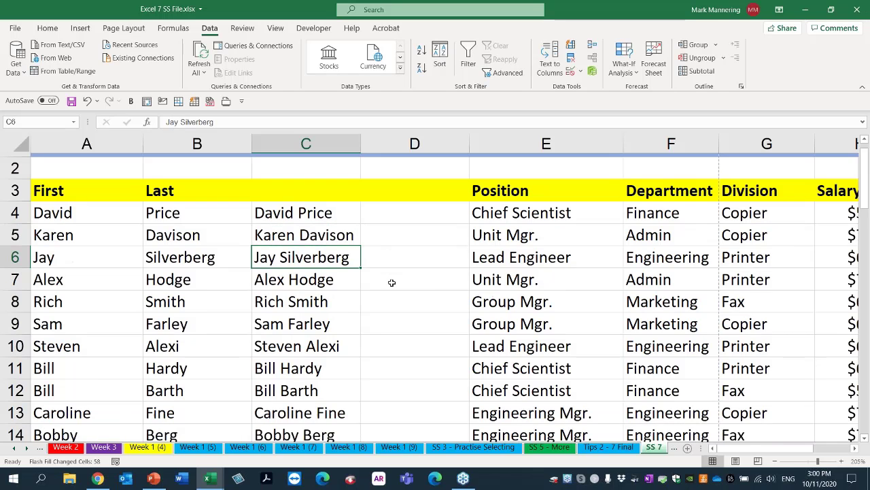
scroll(392, 282, "down", 2)
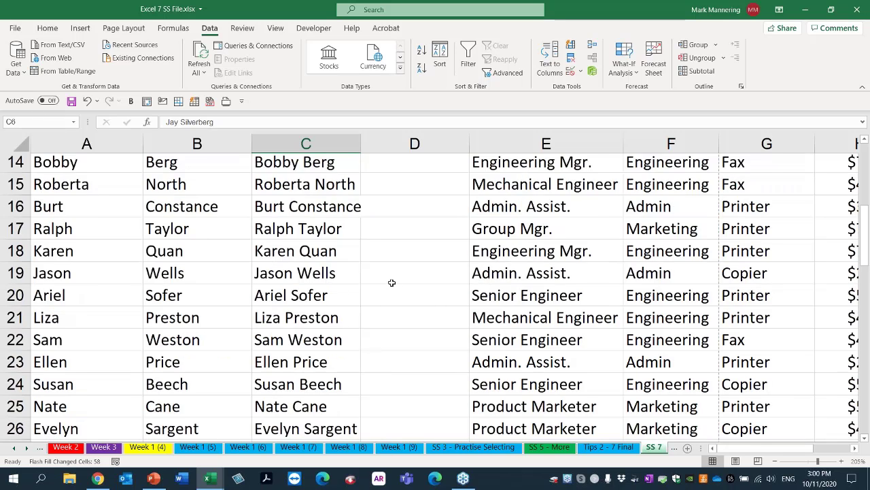
scroll(391, 282, "down", 13)
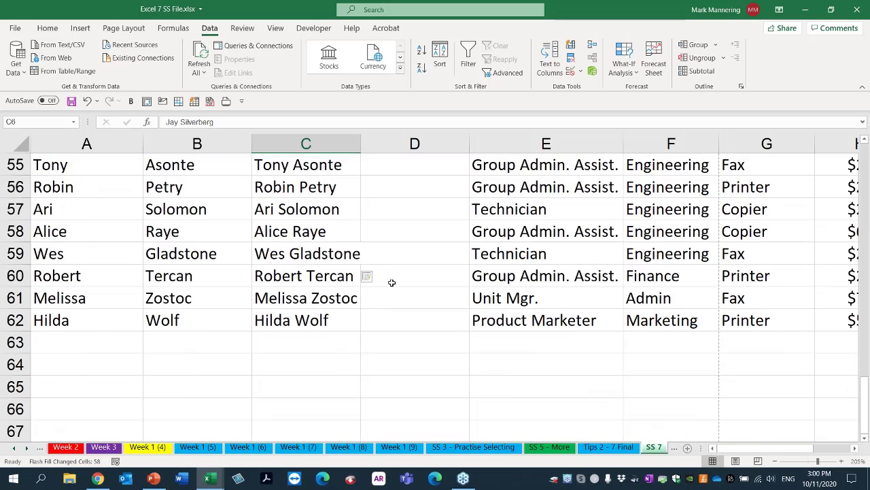
key("ctrl+Home")
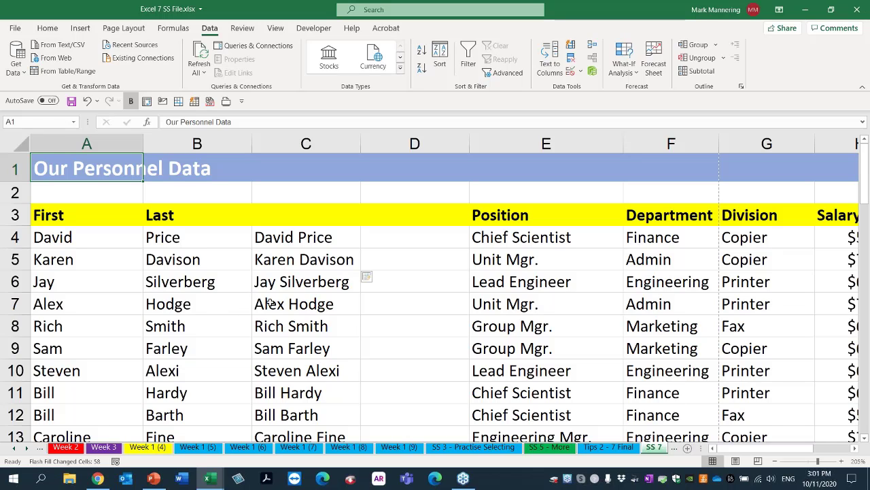
Switch to the PowerPoint slide show and advance to the Review: Excel Seven Speedy Shortcuts slide, showing its first point.
left_click(154, 478)
left_click(391, 338)
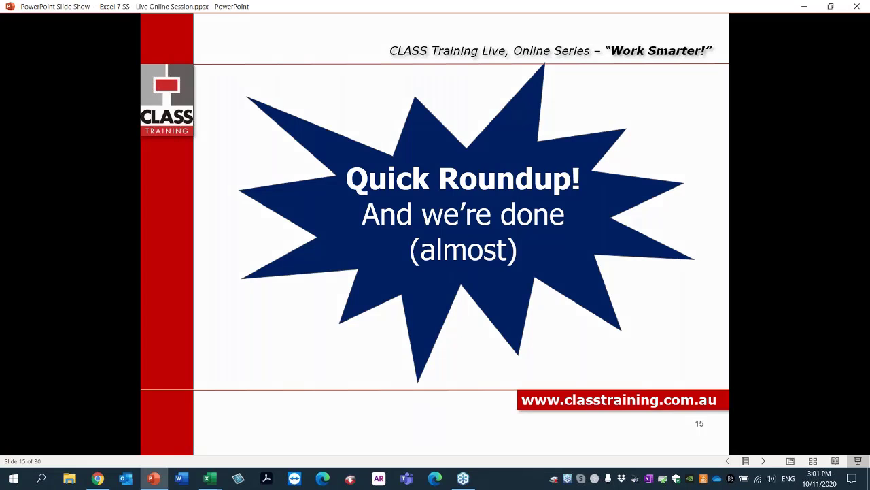
key("Right")
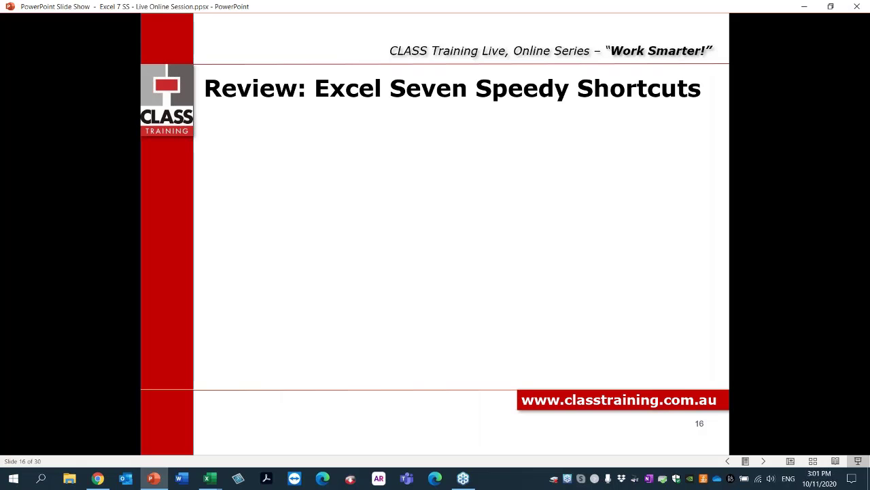
key("Right")
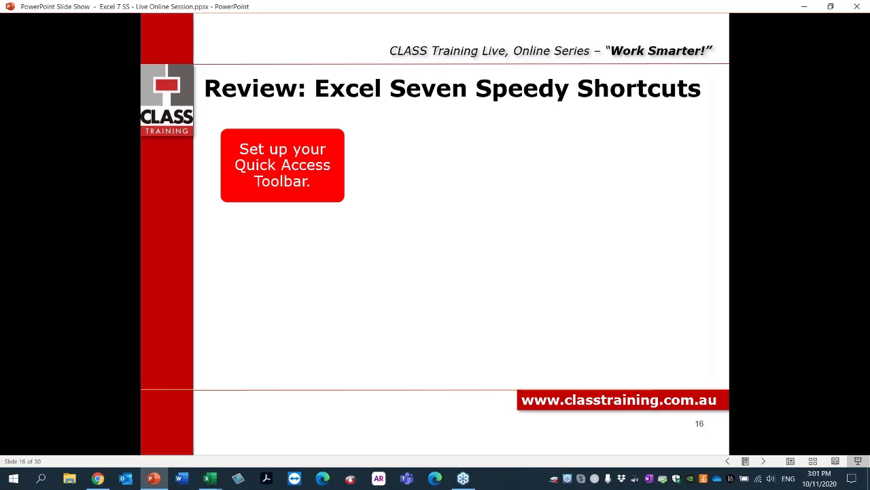